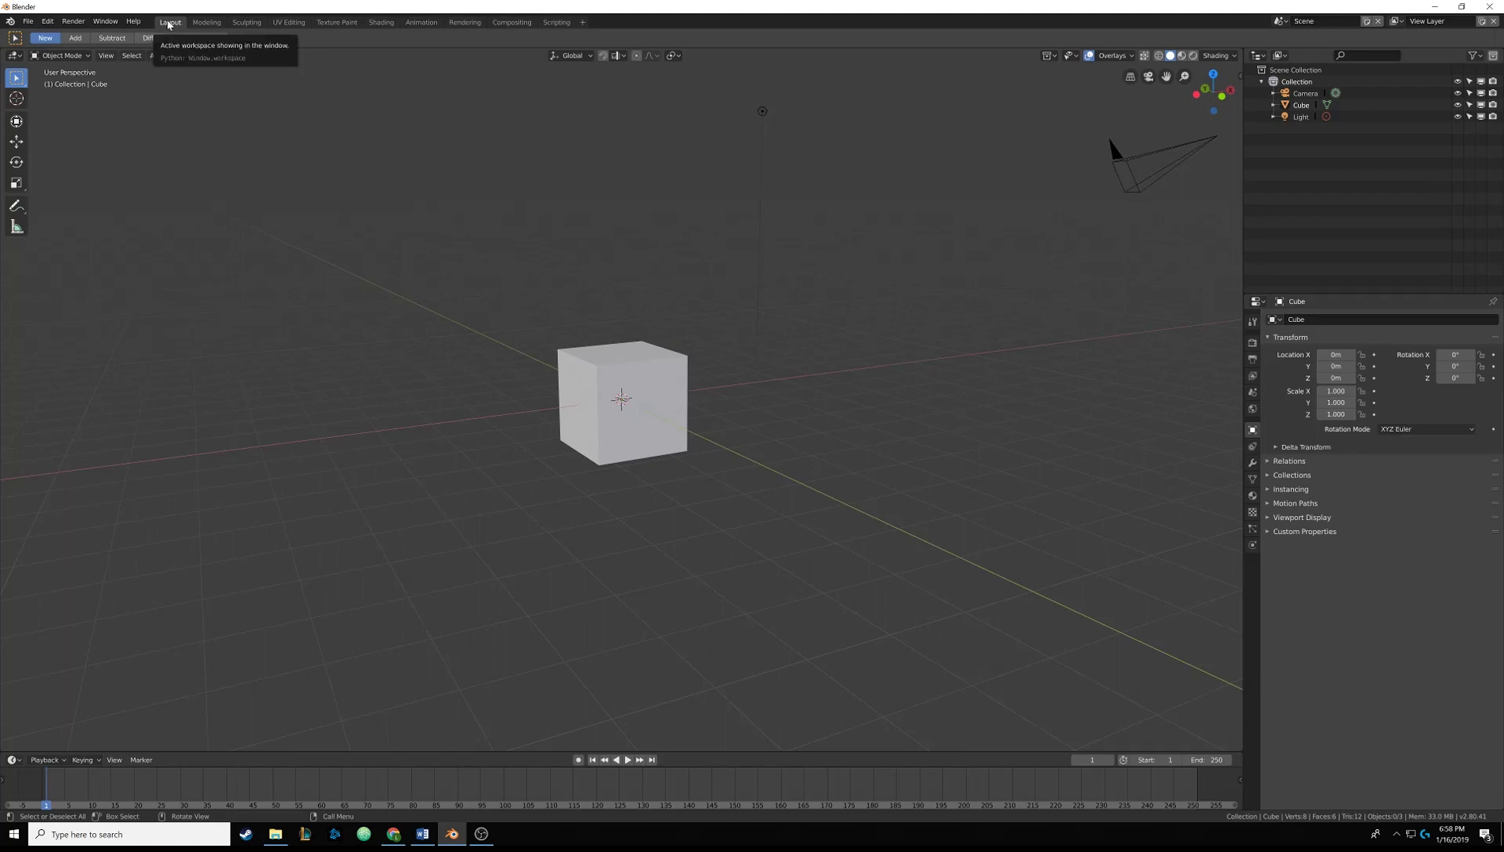
Step through the Modeling, Sculpting, Texture Paint, Shading, Animation, Rendering, Compositing and Scripting workspaces.
left_click(208, 23)
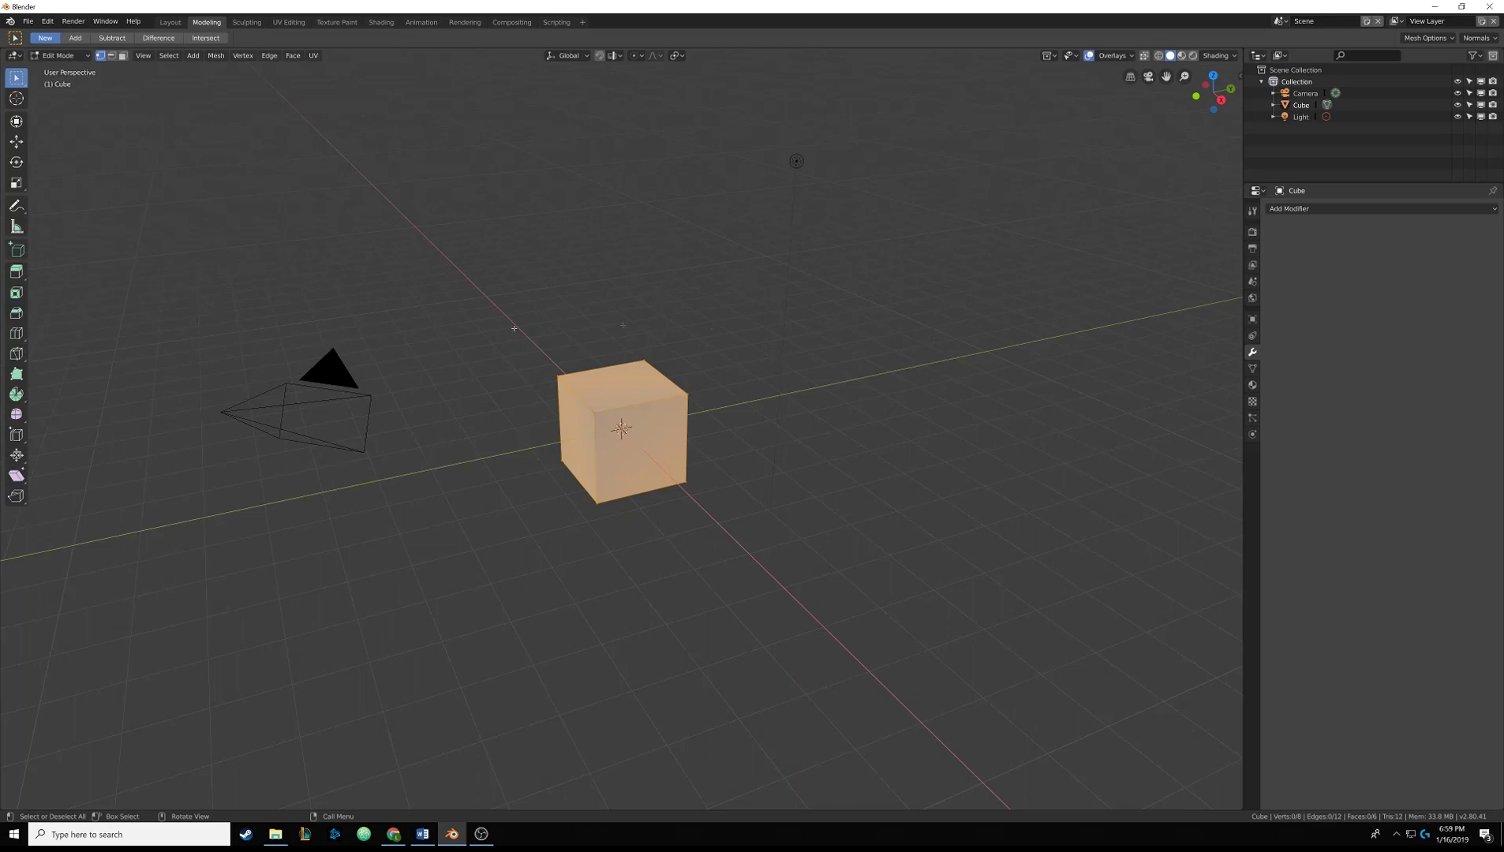
left_click(254, 28)
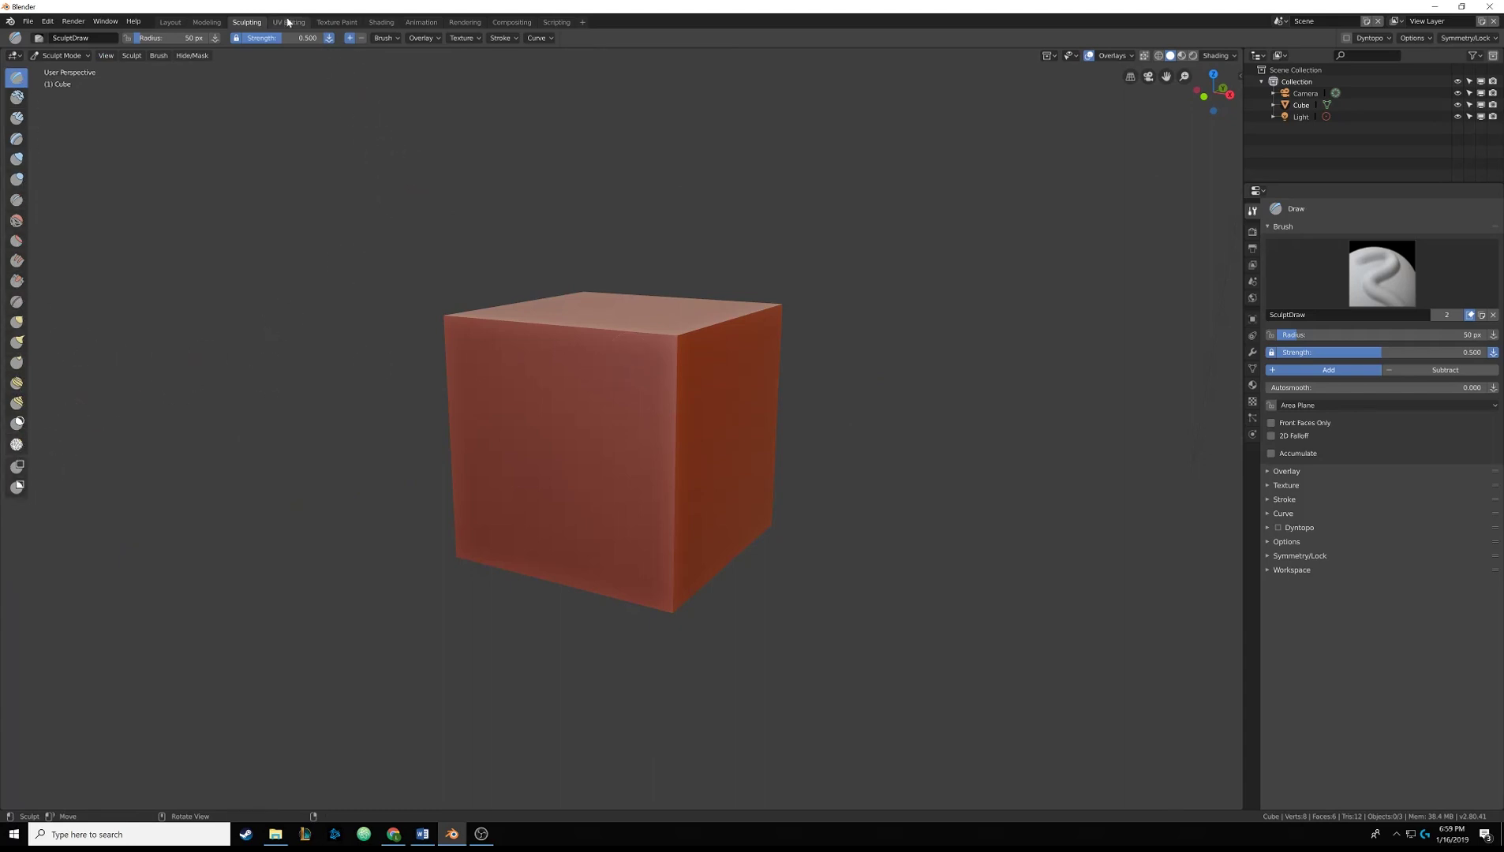
left_click(337, 22)
left_click(379, 22)
left_click(421, 22)
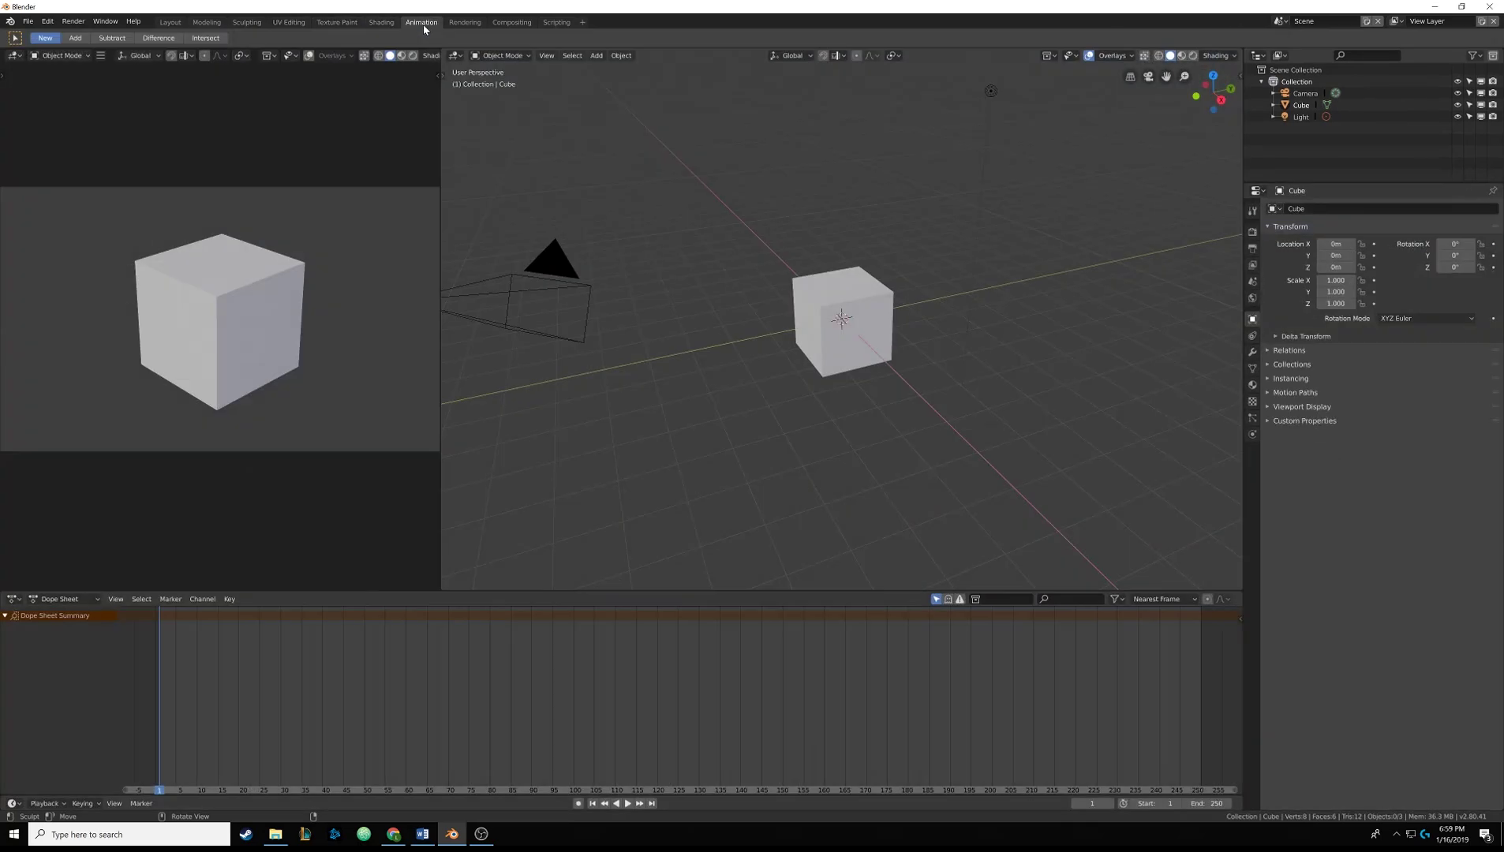
left_click(465, 22)
left_click(507, 22)
left_click(556, 22)
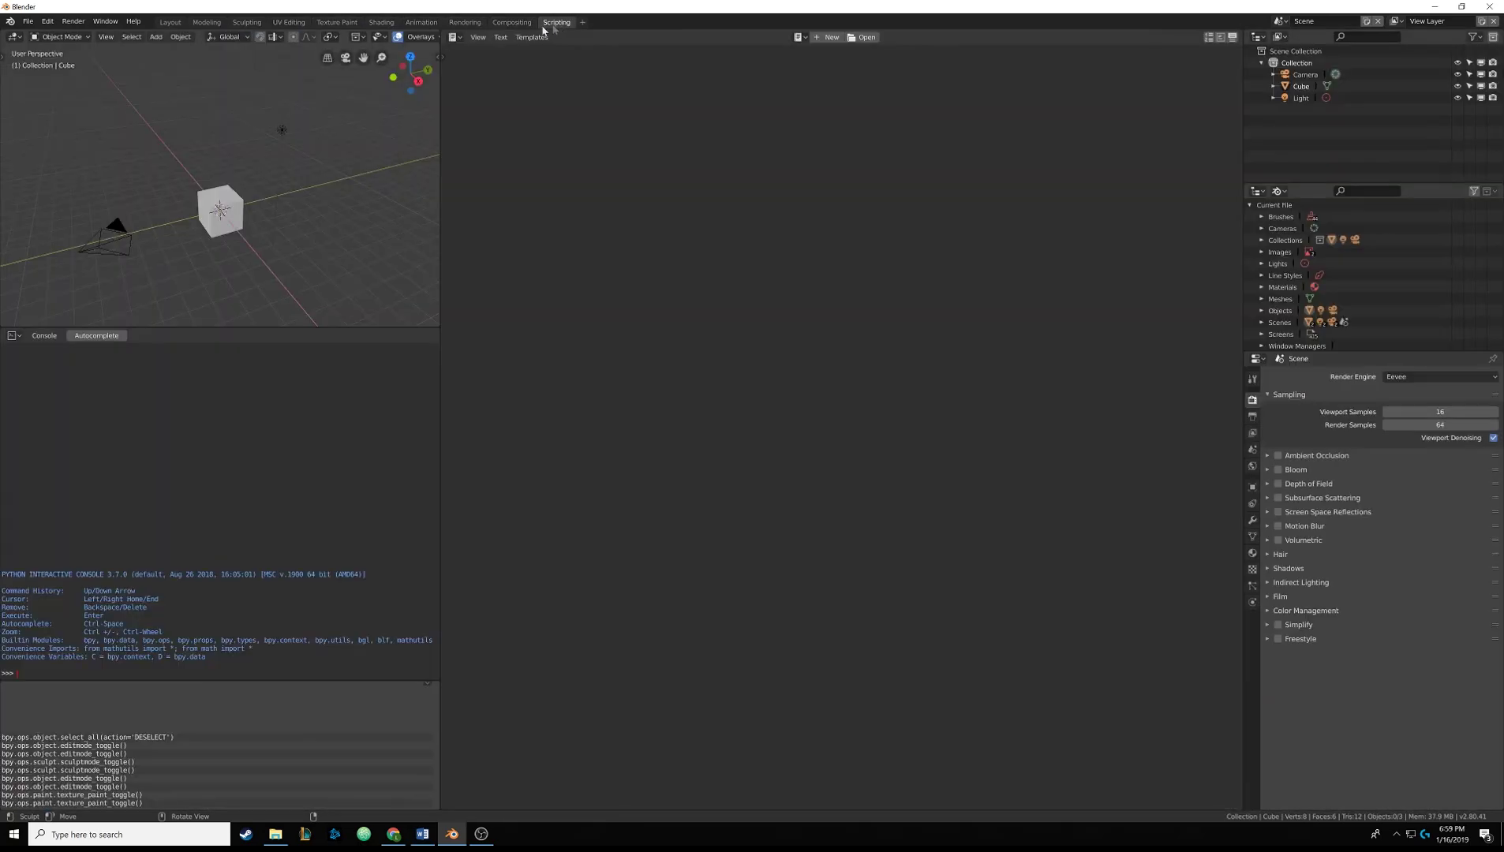
Revisit Shading, return to Layout, and view the list of workspaces that can be added.
left_click(382, 25)
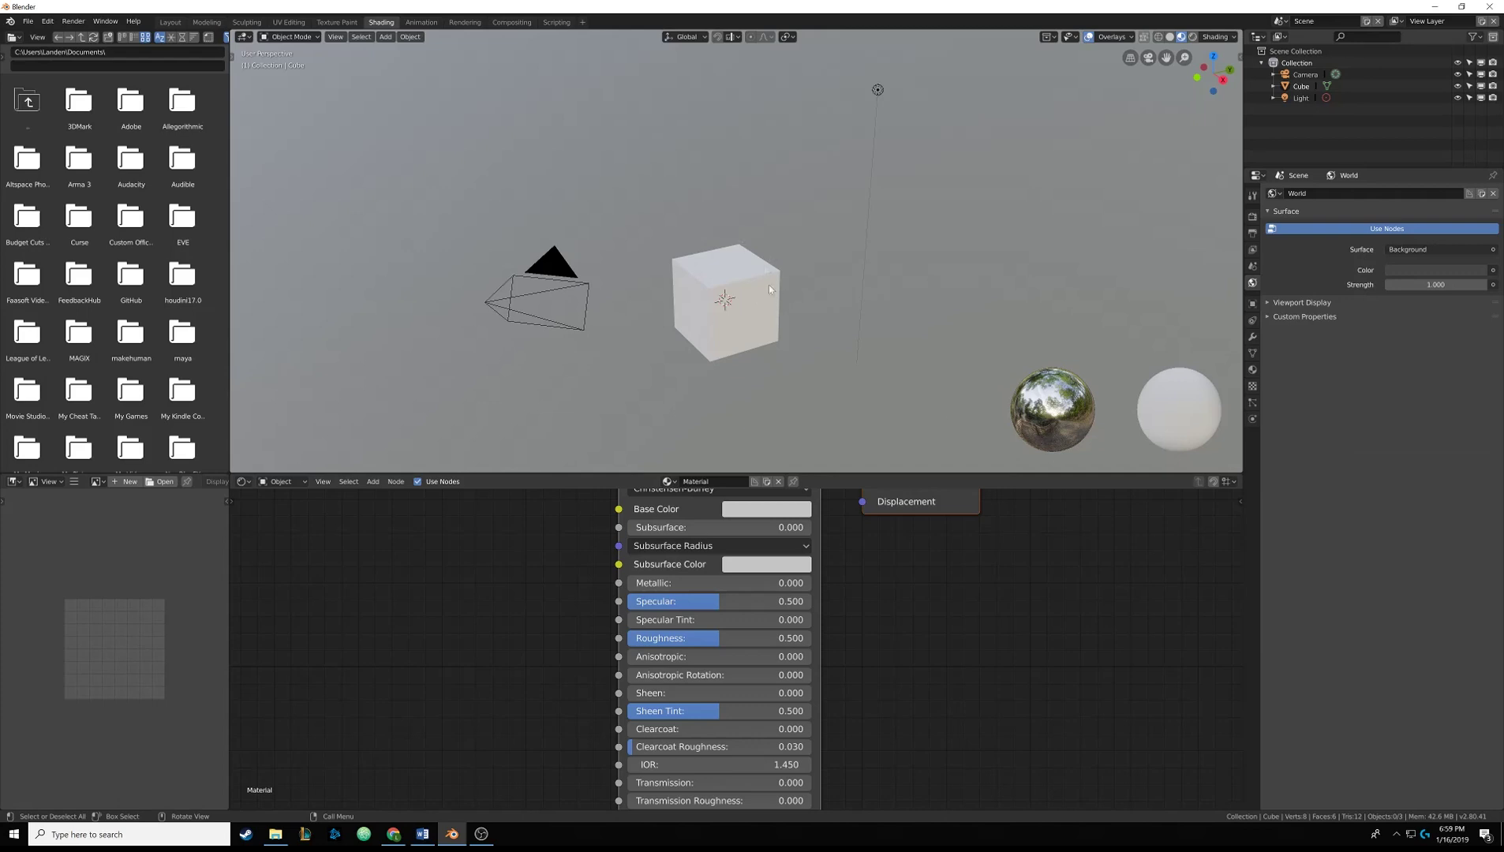
scroll(722, 581, "down", 2)
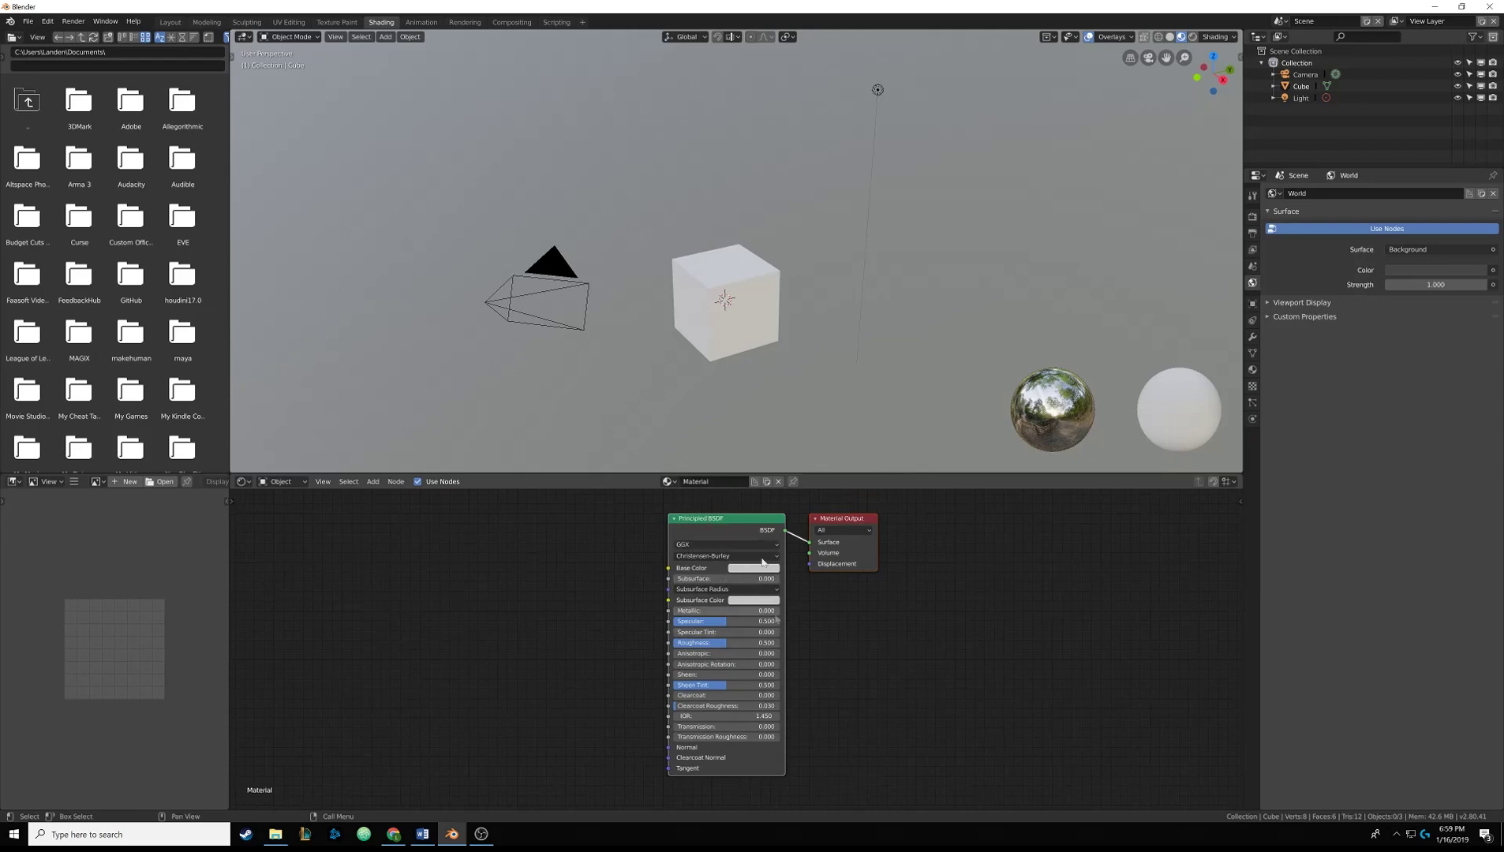
left_click(170, 23)
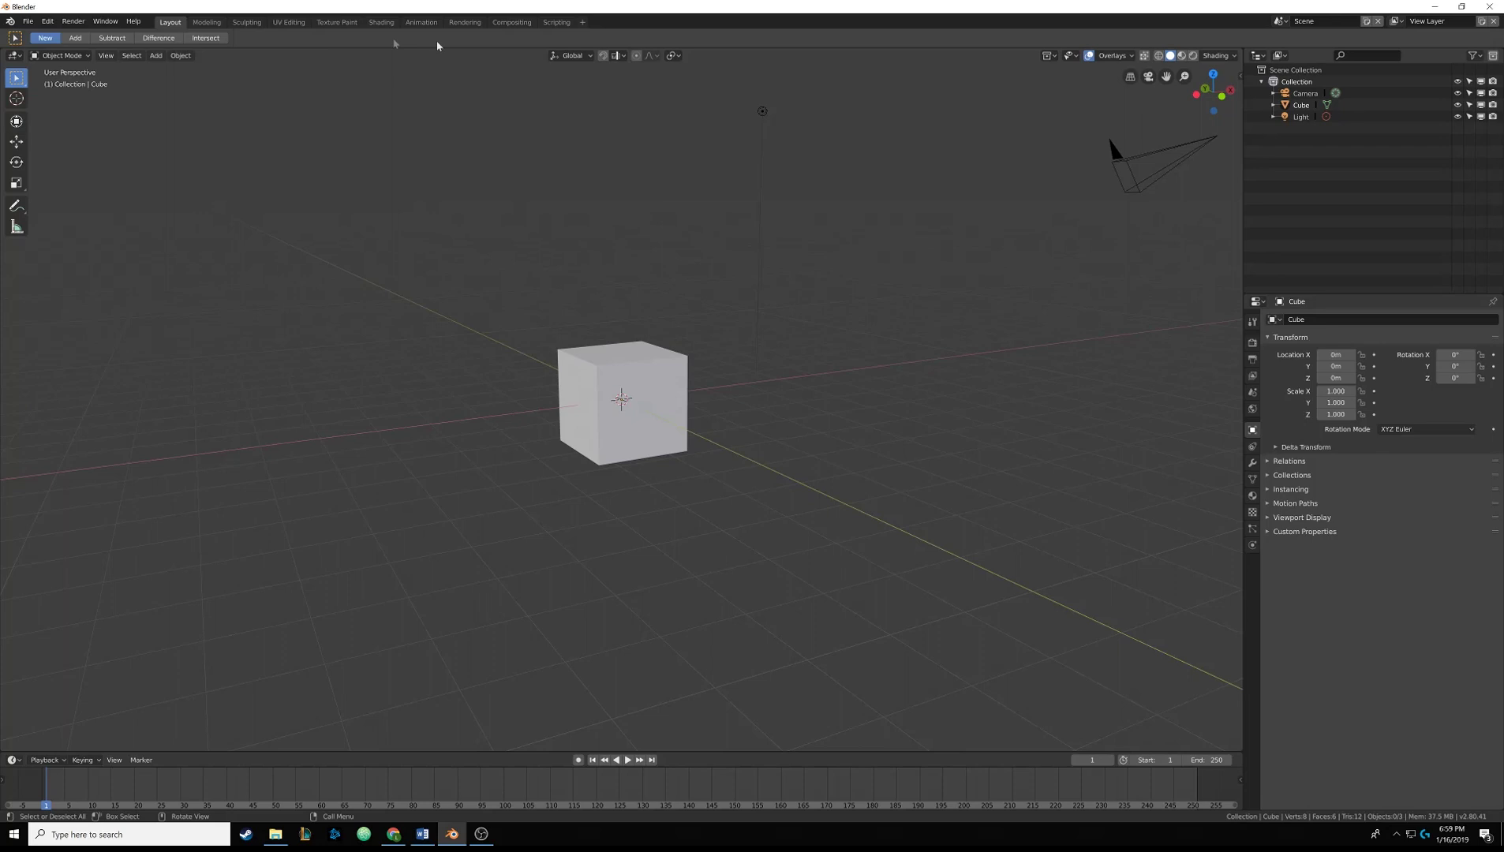
left_click(582, 22)
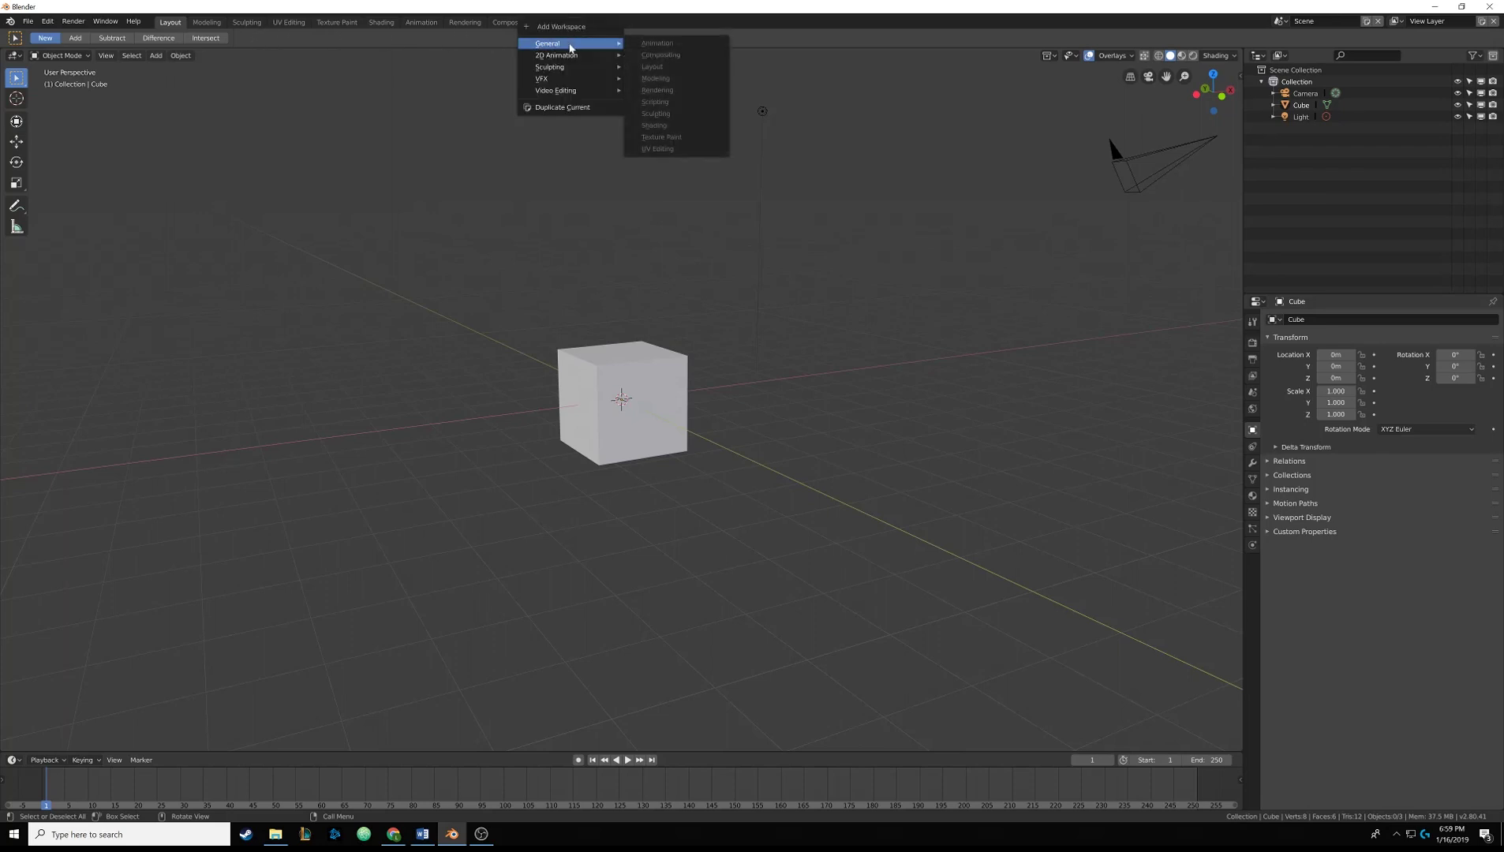
mouse_move(565, 93)
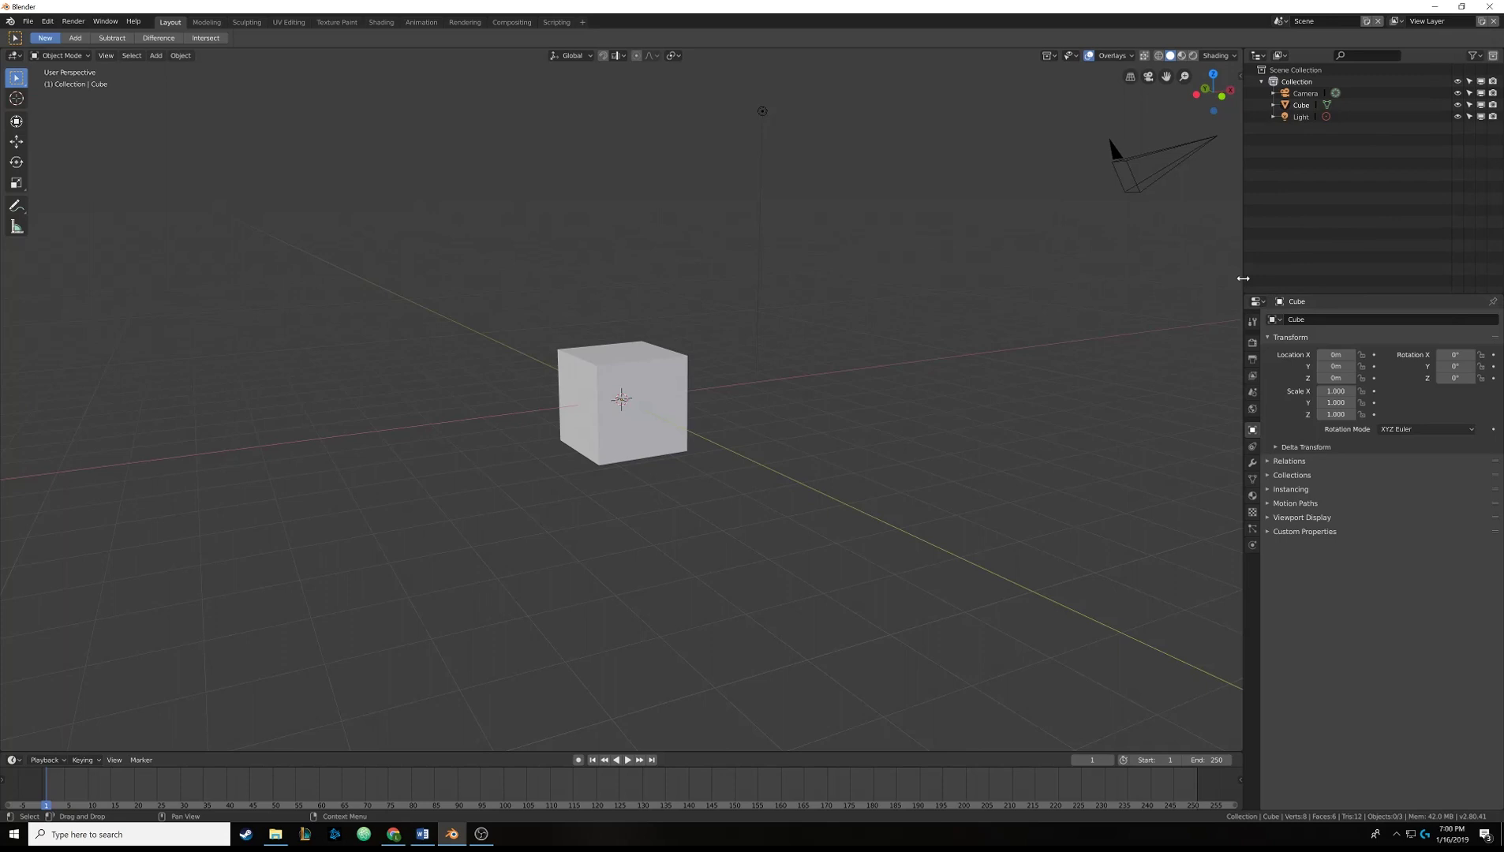
Widen the Outliner/Properties column and give Properties more height than the Outliner.
left_click_drag(1243, 279, 1211, 304)
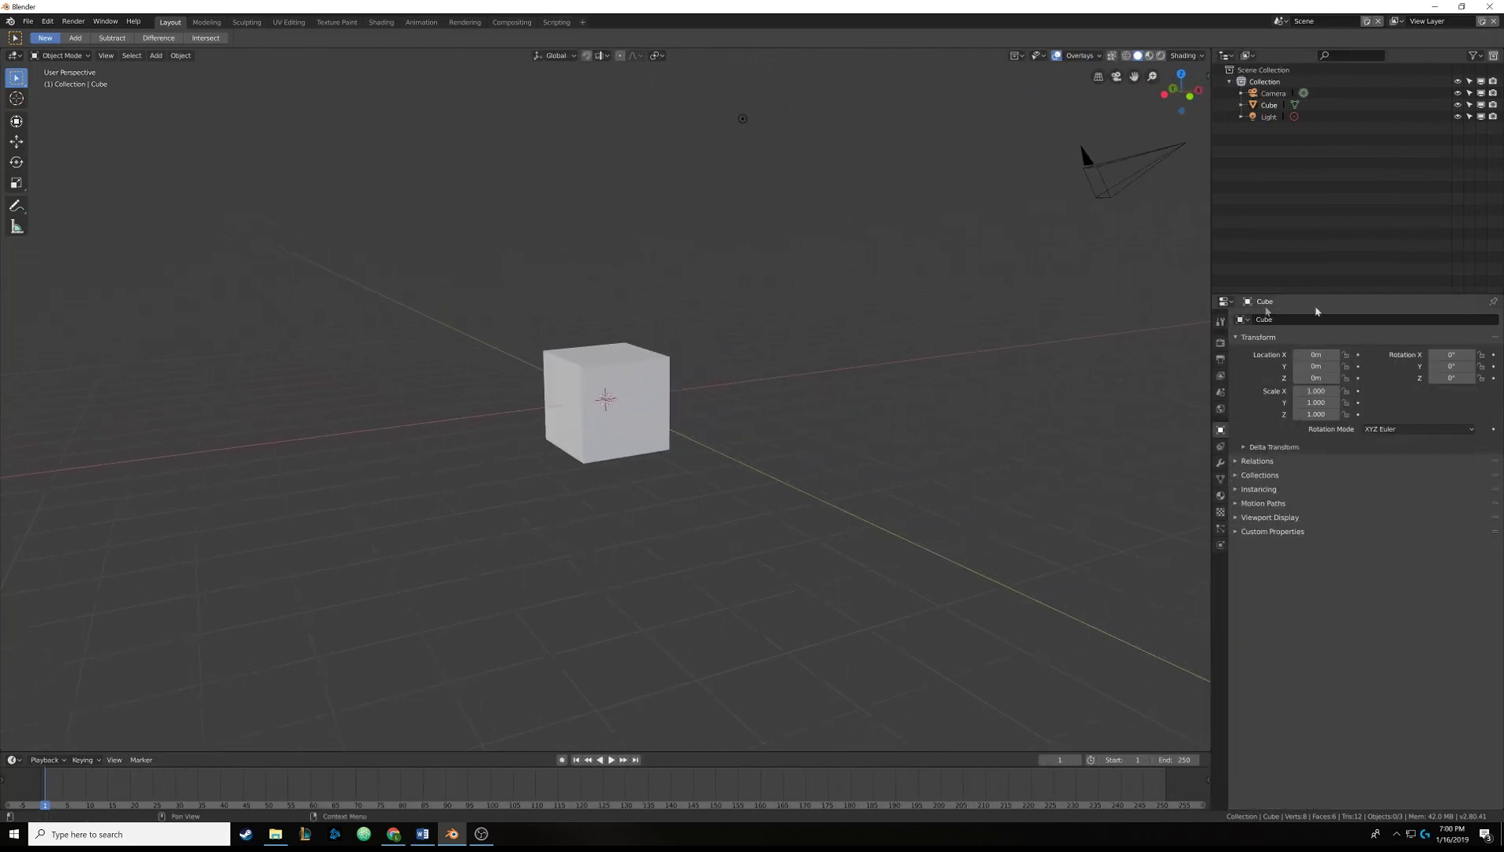
left_click_drag(1373, 293, 1389, 593)
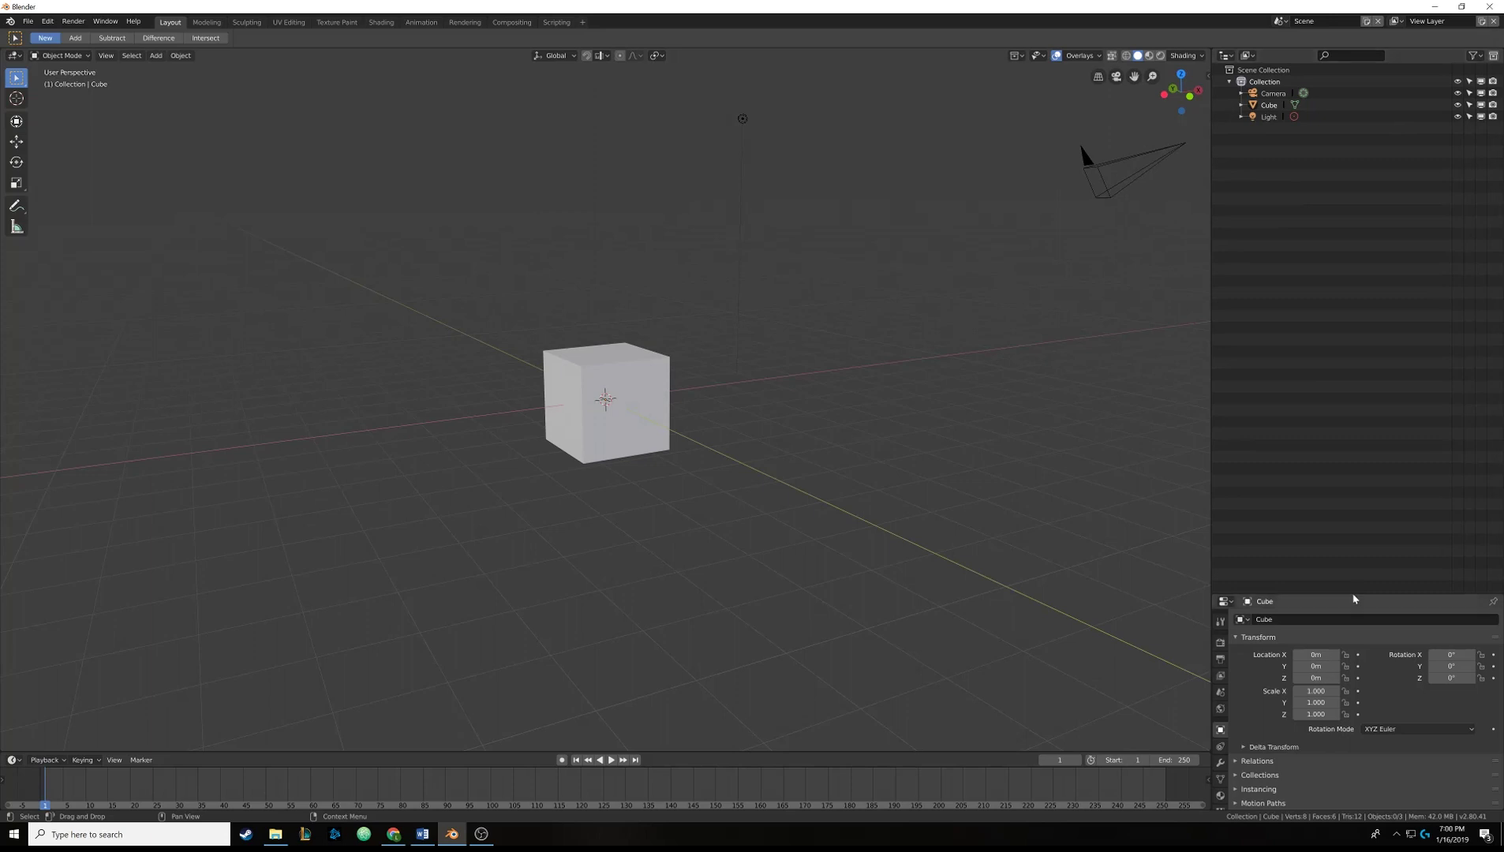
left_click_drag(1355, 599, 1337, 244)
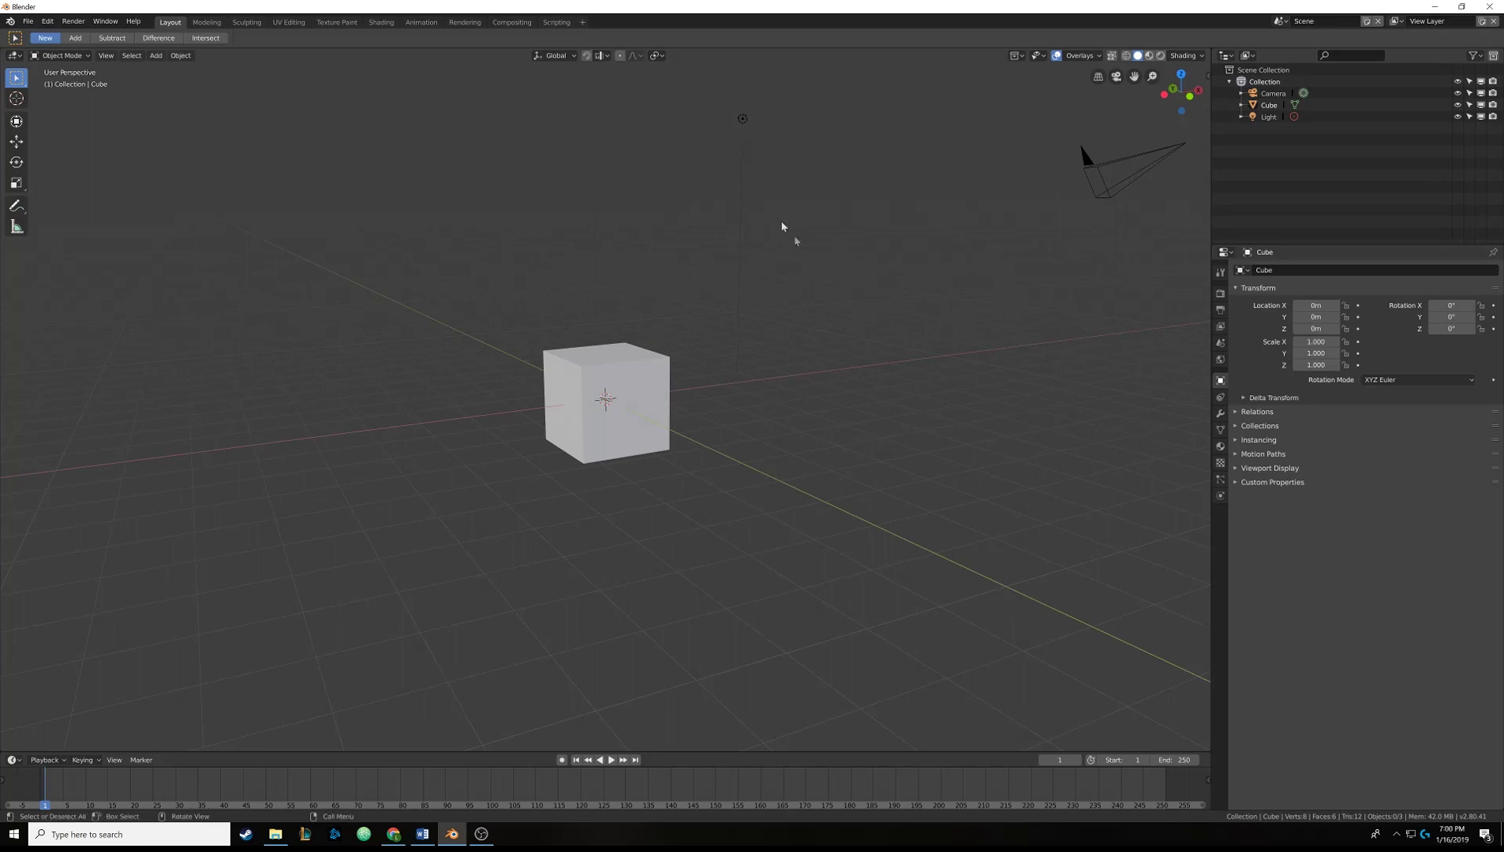
Split the 3D viewport area into two stacked viewports.
right_click(1211, 223)
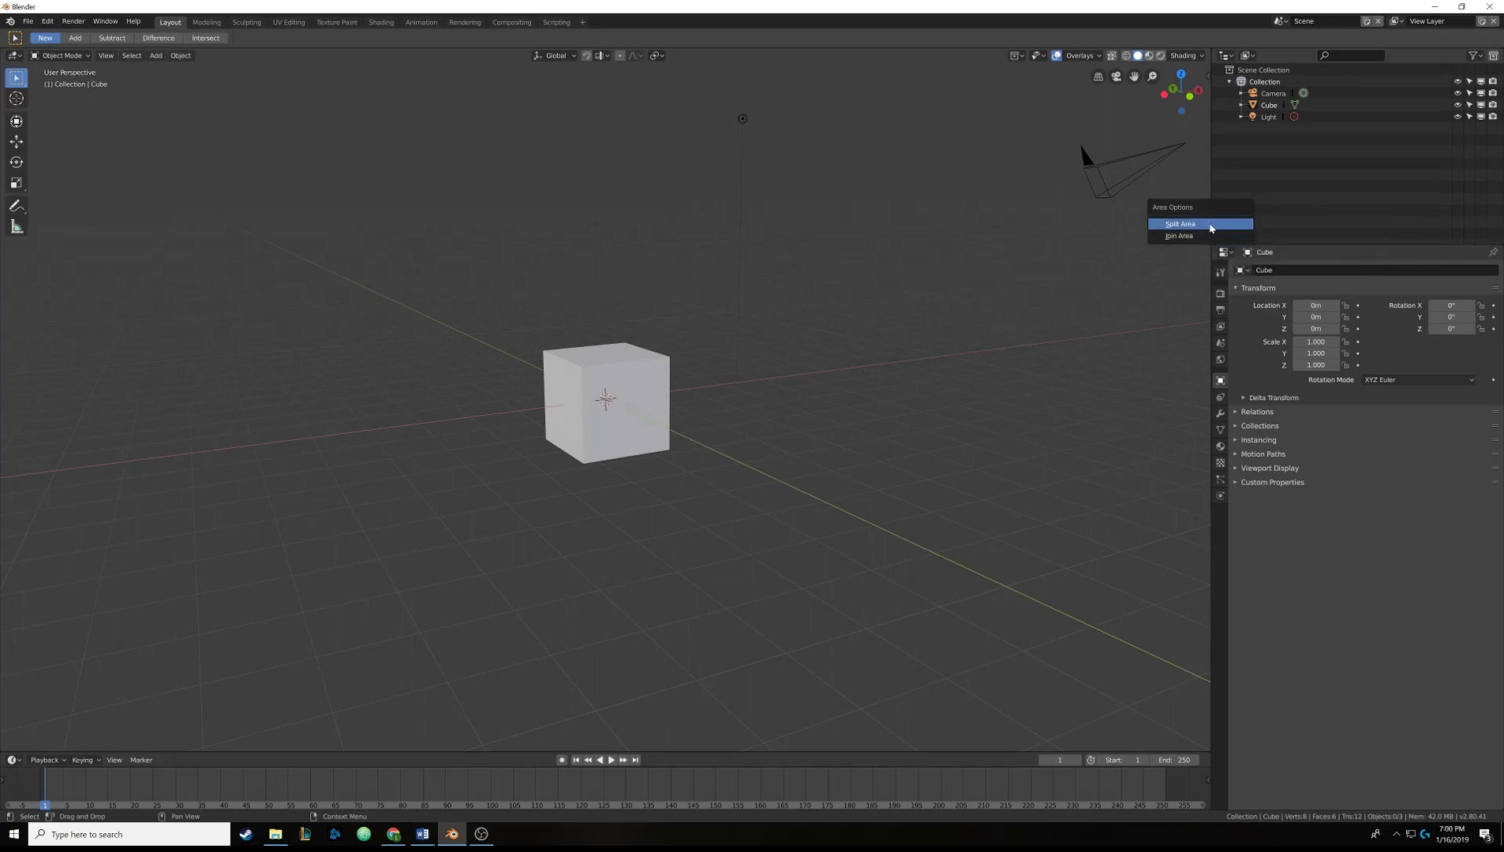
left_click(1210, 225)
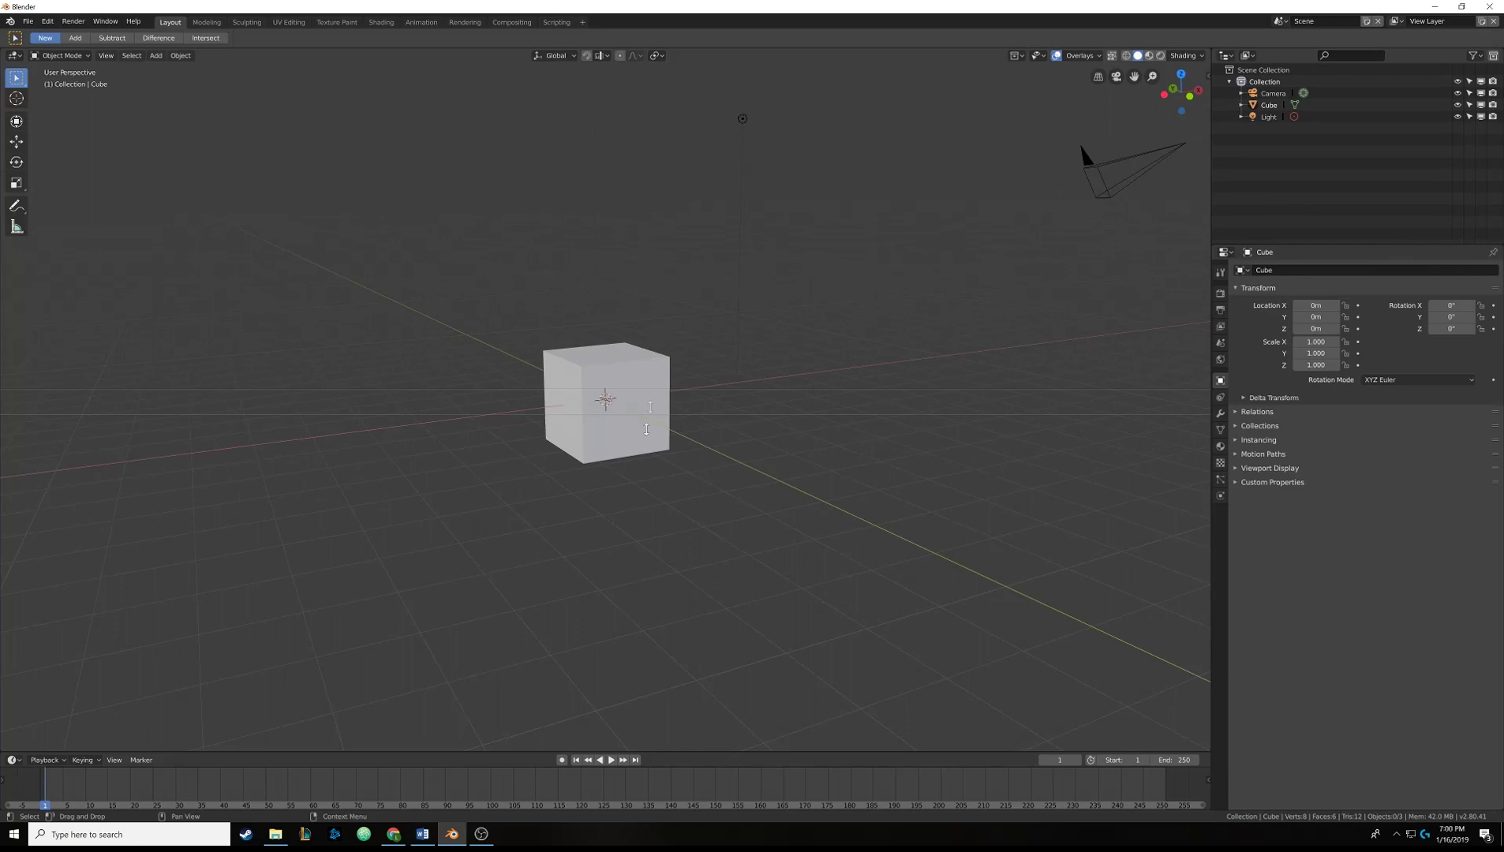
left_click(693, 382)
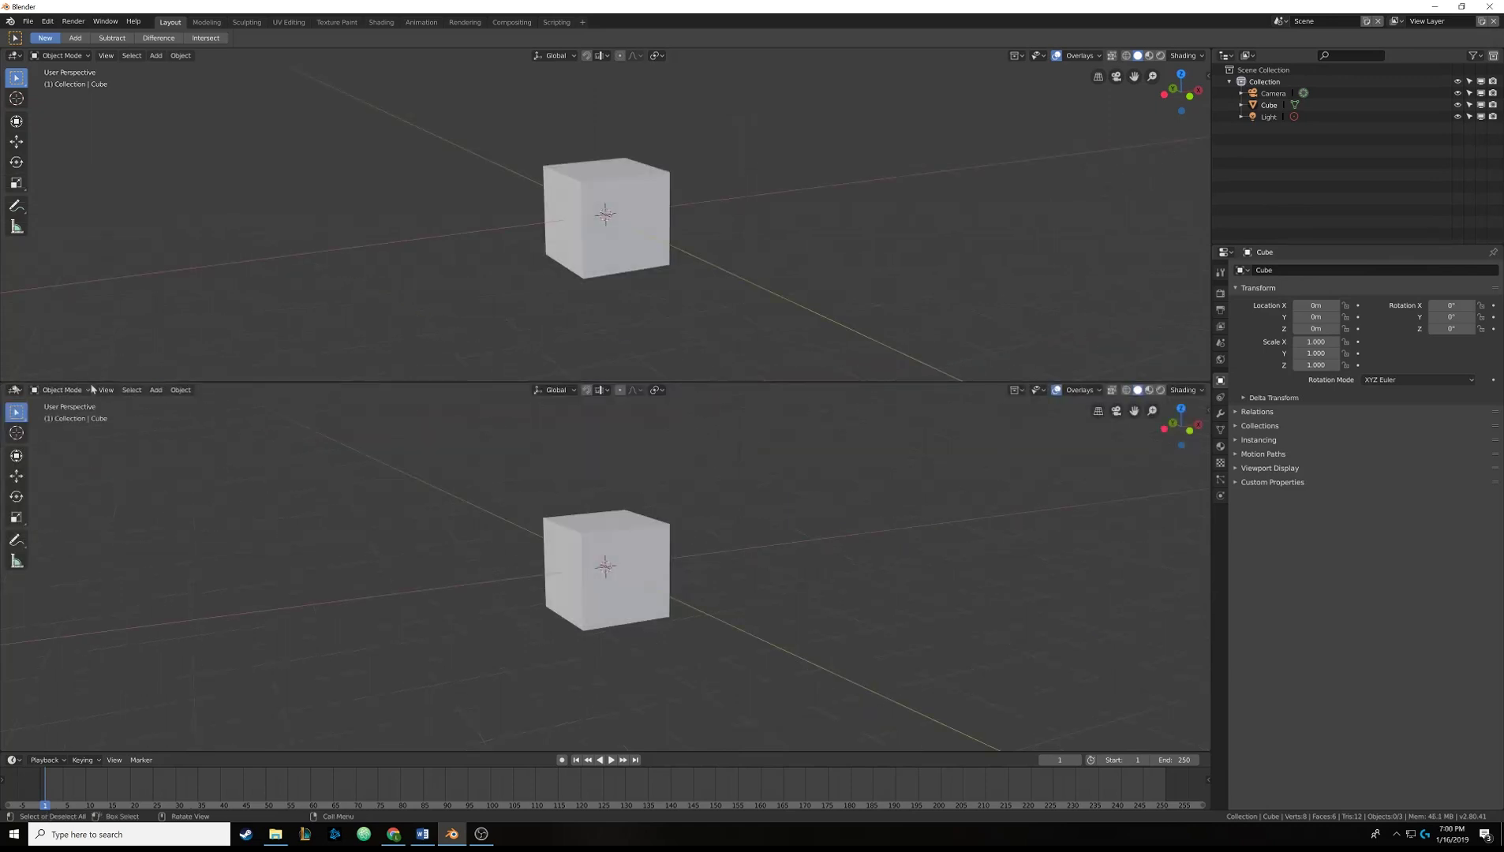
Change the upper area to a Shader Editor, then briefly visit Shading and return to Layout.
left_click(14, 391)
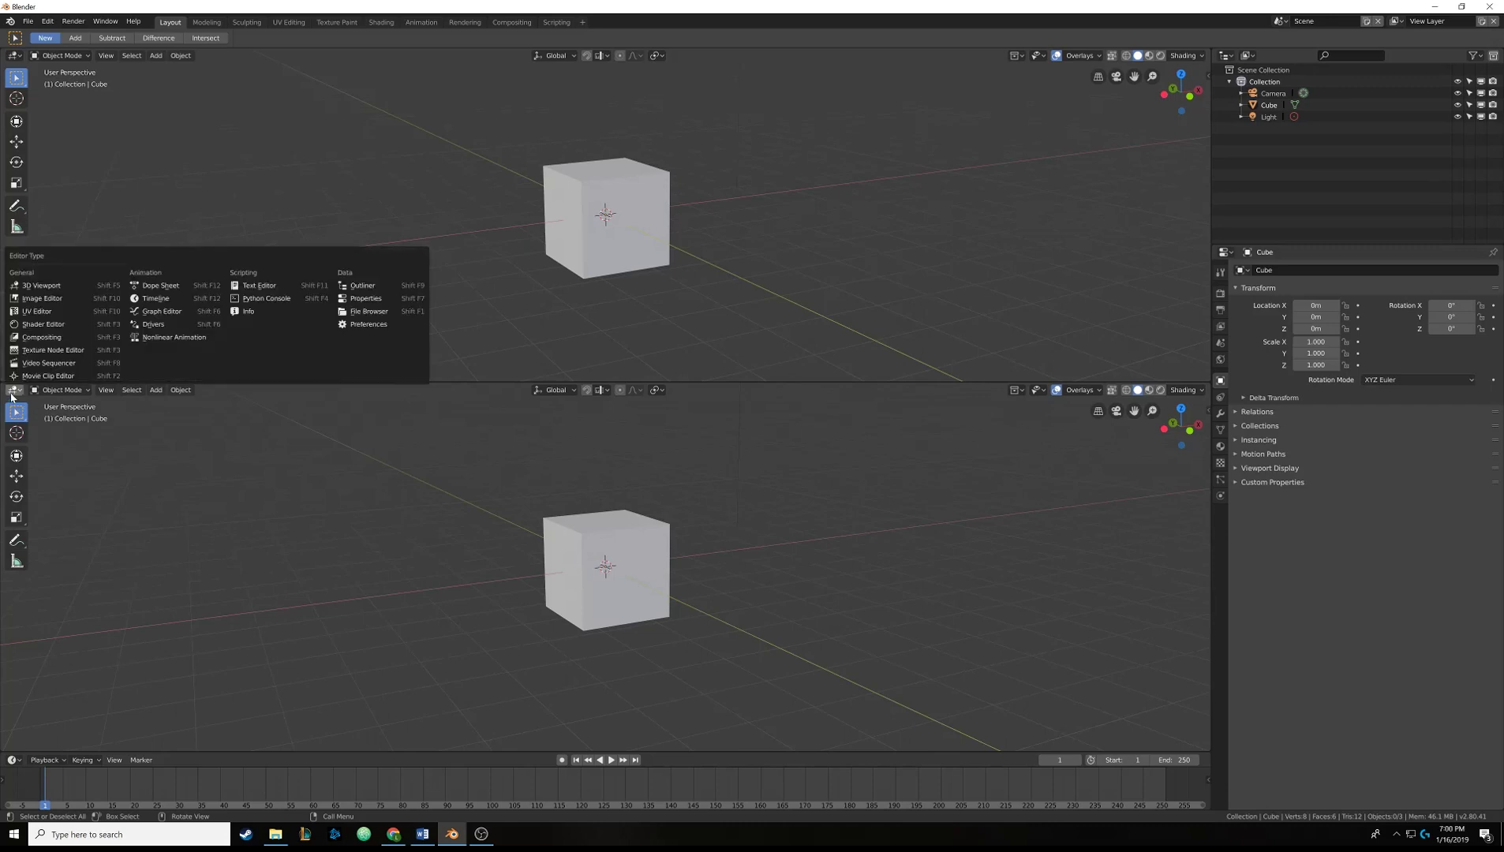
left_click(10, 392)
left_click(17, 389)
left_click(17, 392)
left_click(14, 56)
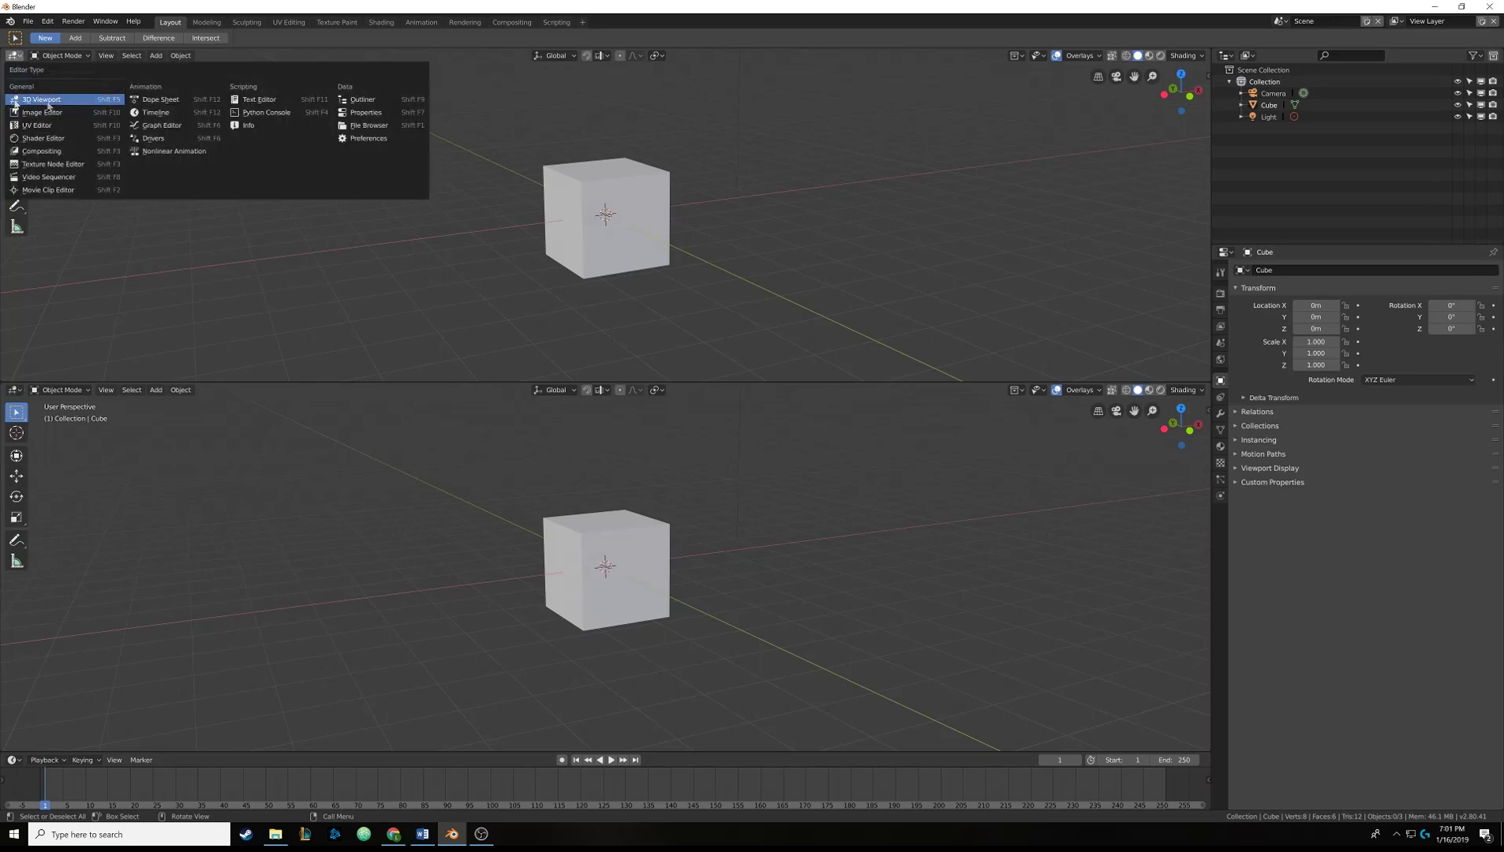
left_click(16, 101)
left_click(14, 56)
left_click(14, 56)
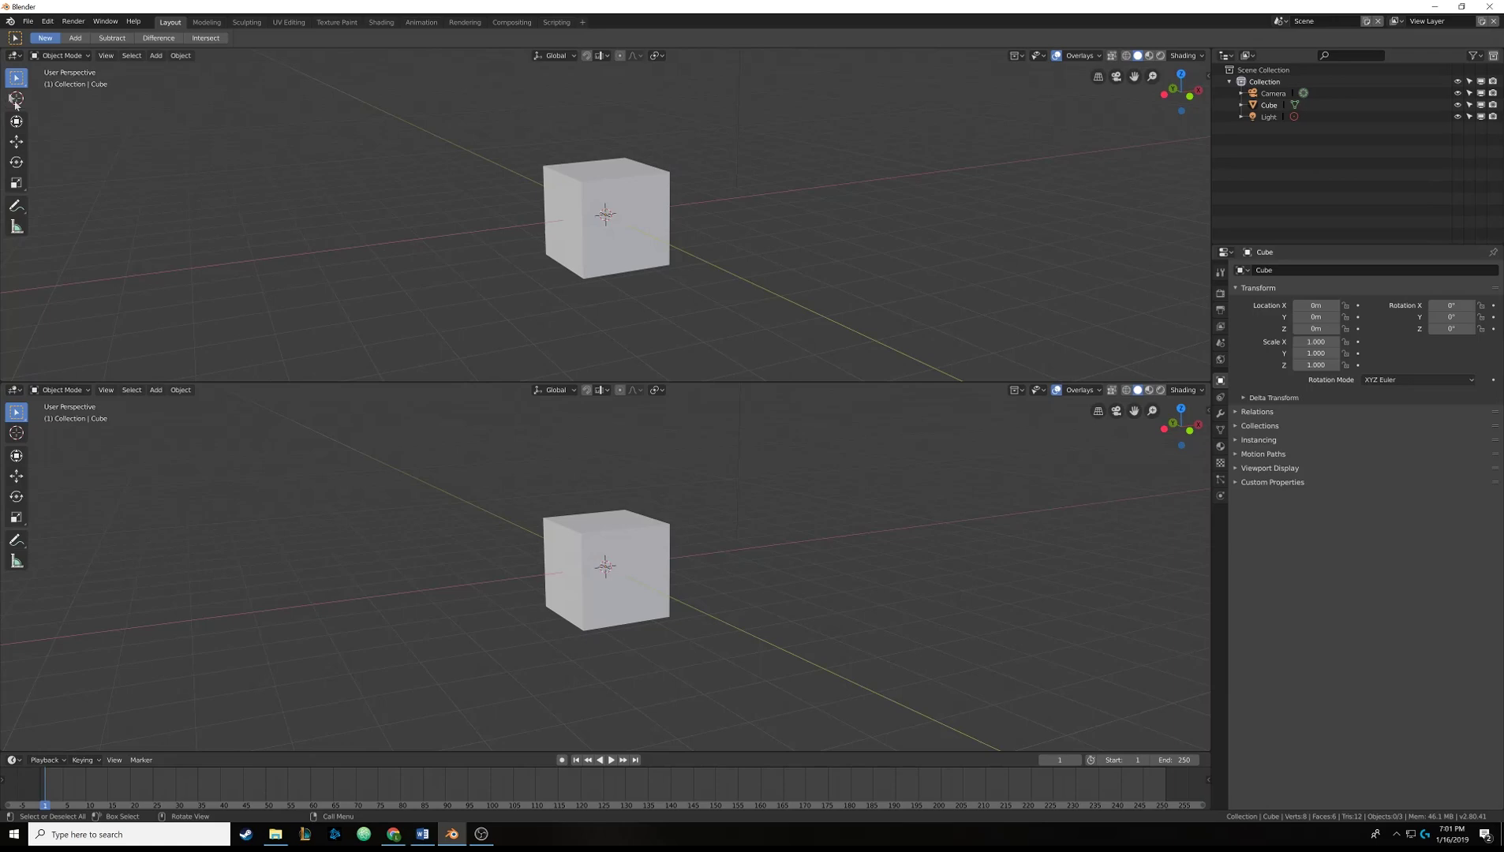
left_click(14, 56)
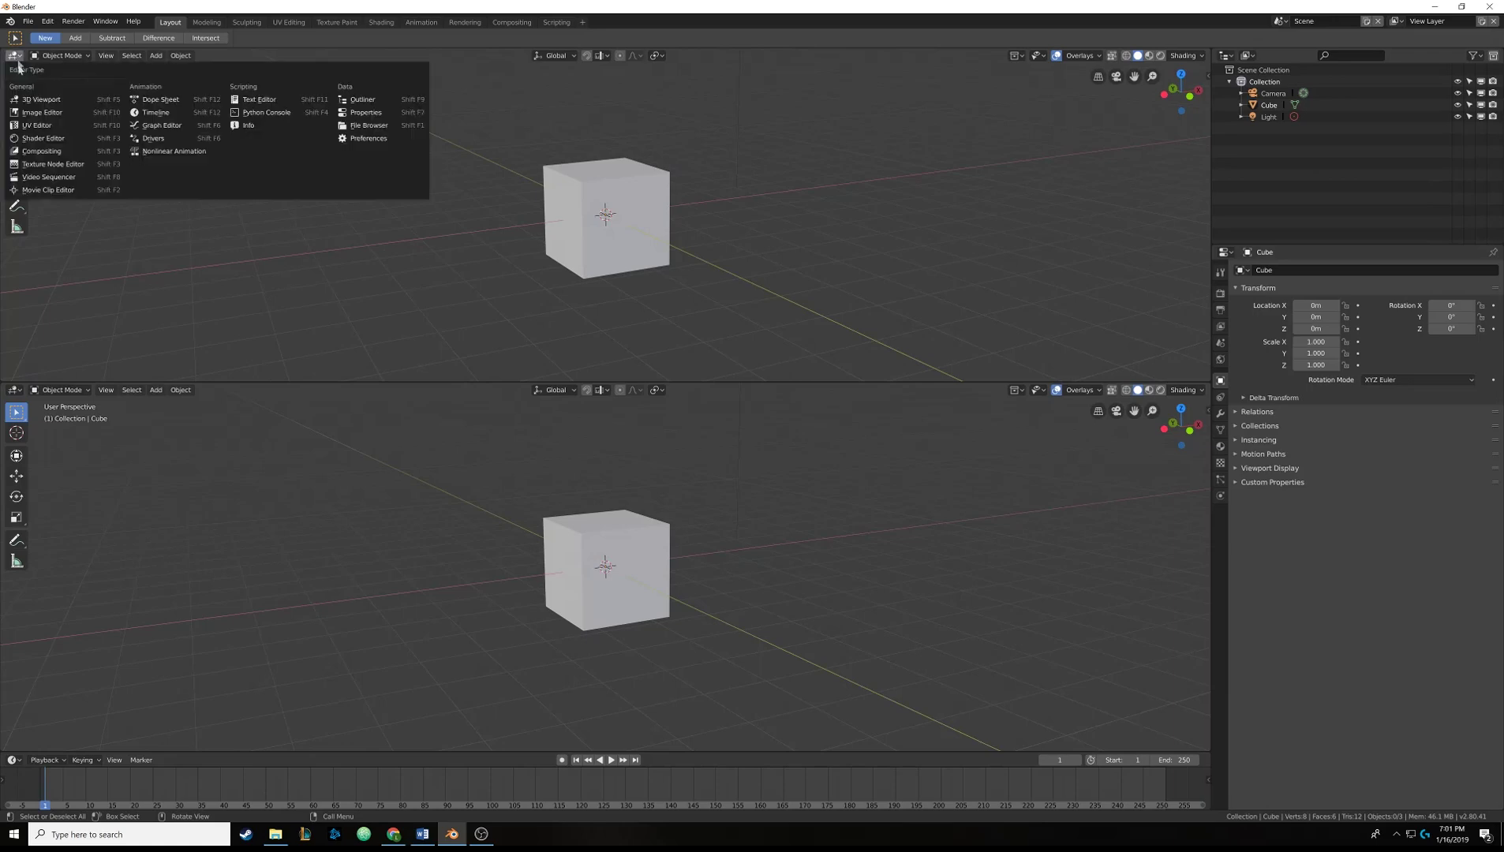
left_click(47, 145)
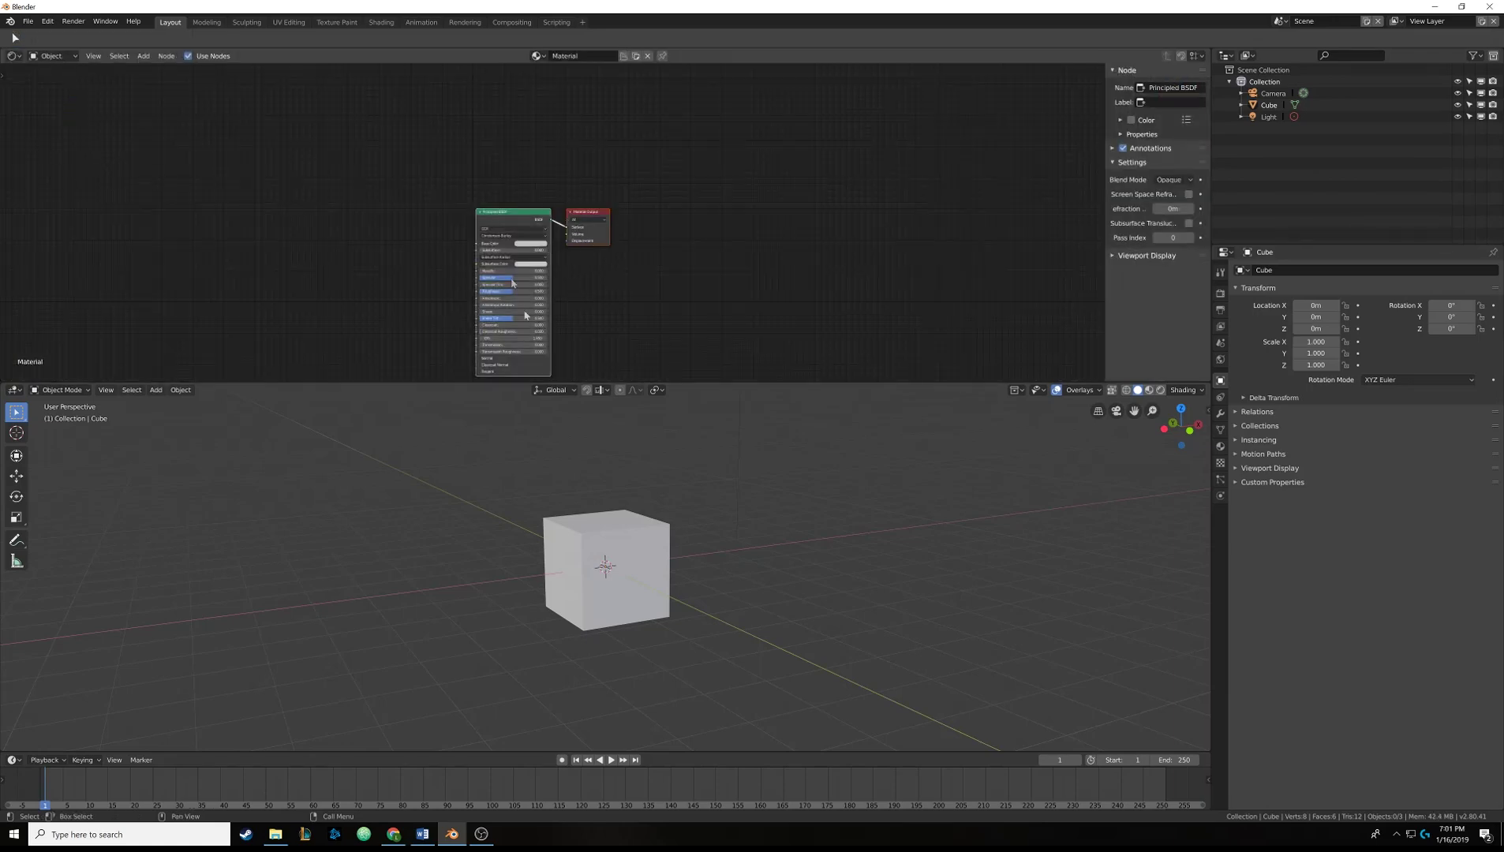
left_click(383, 22)
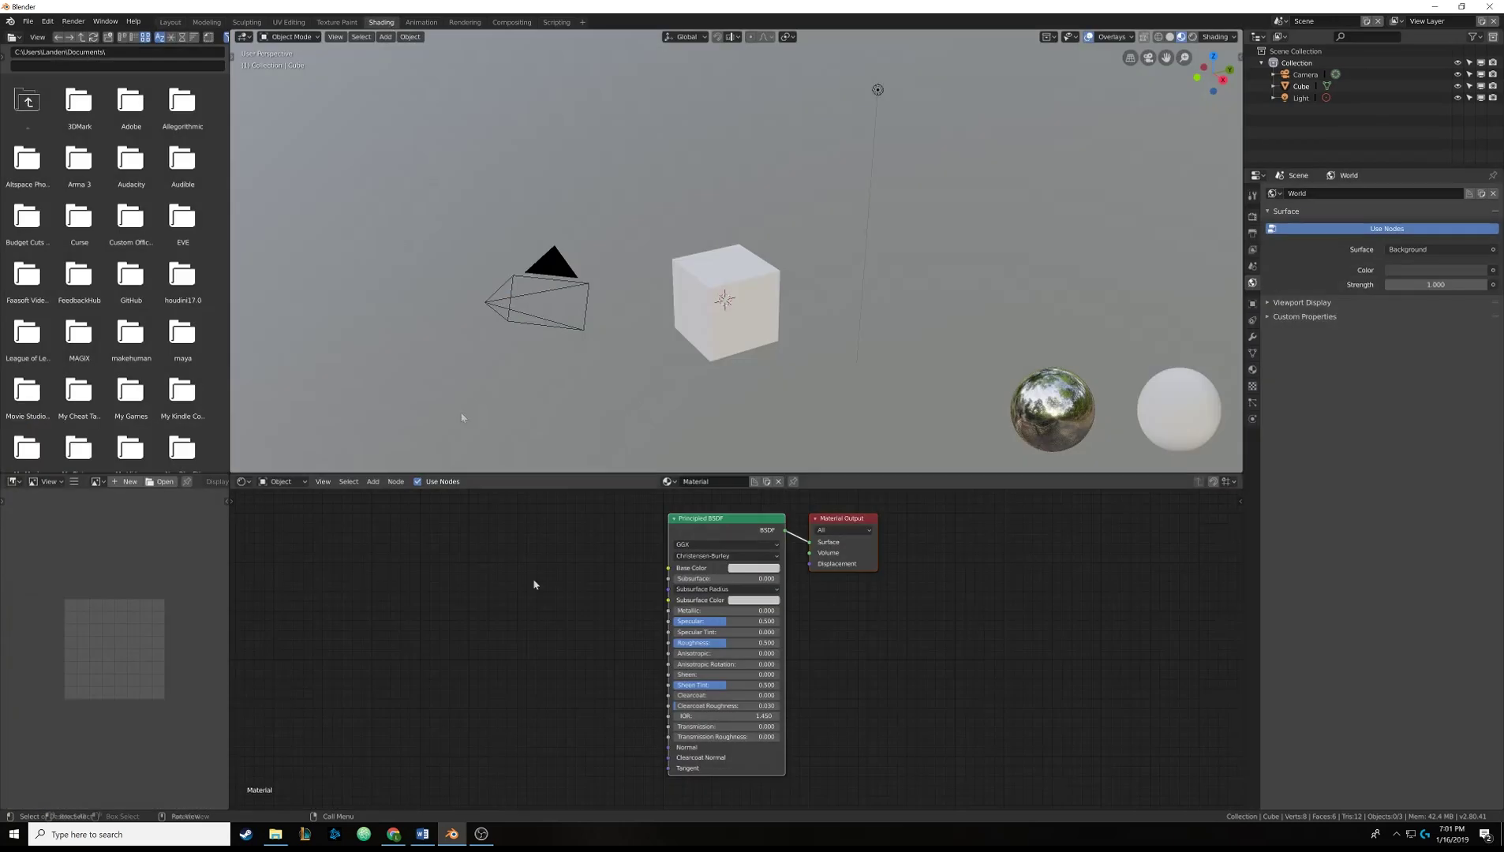
left_click(170, 22)
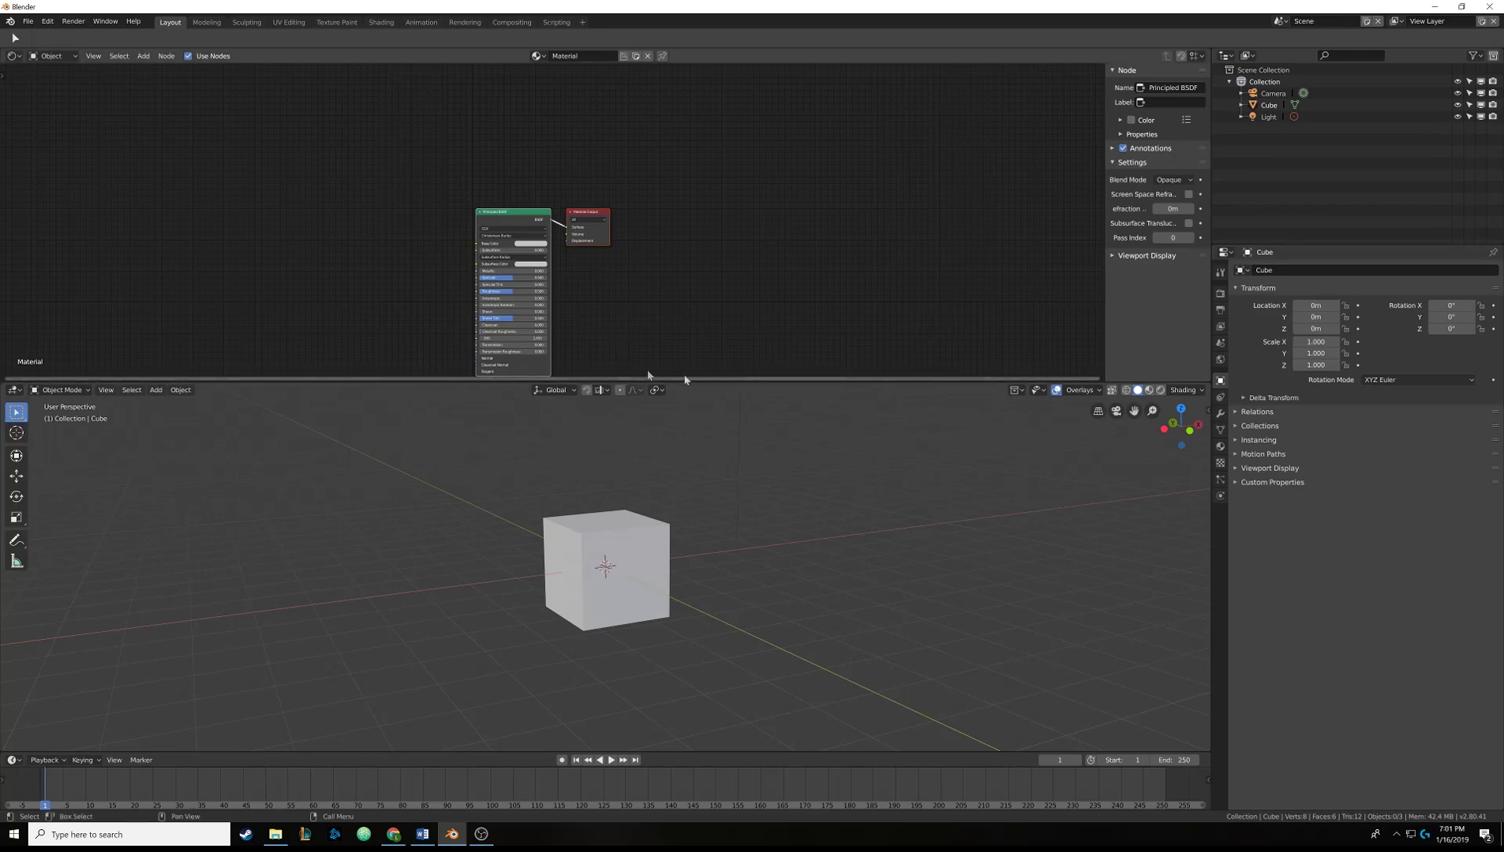
Join the Shader Editor area into the 3D viewport, after cancelling an unwanted split.
right_click(734, 382)
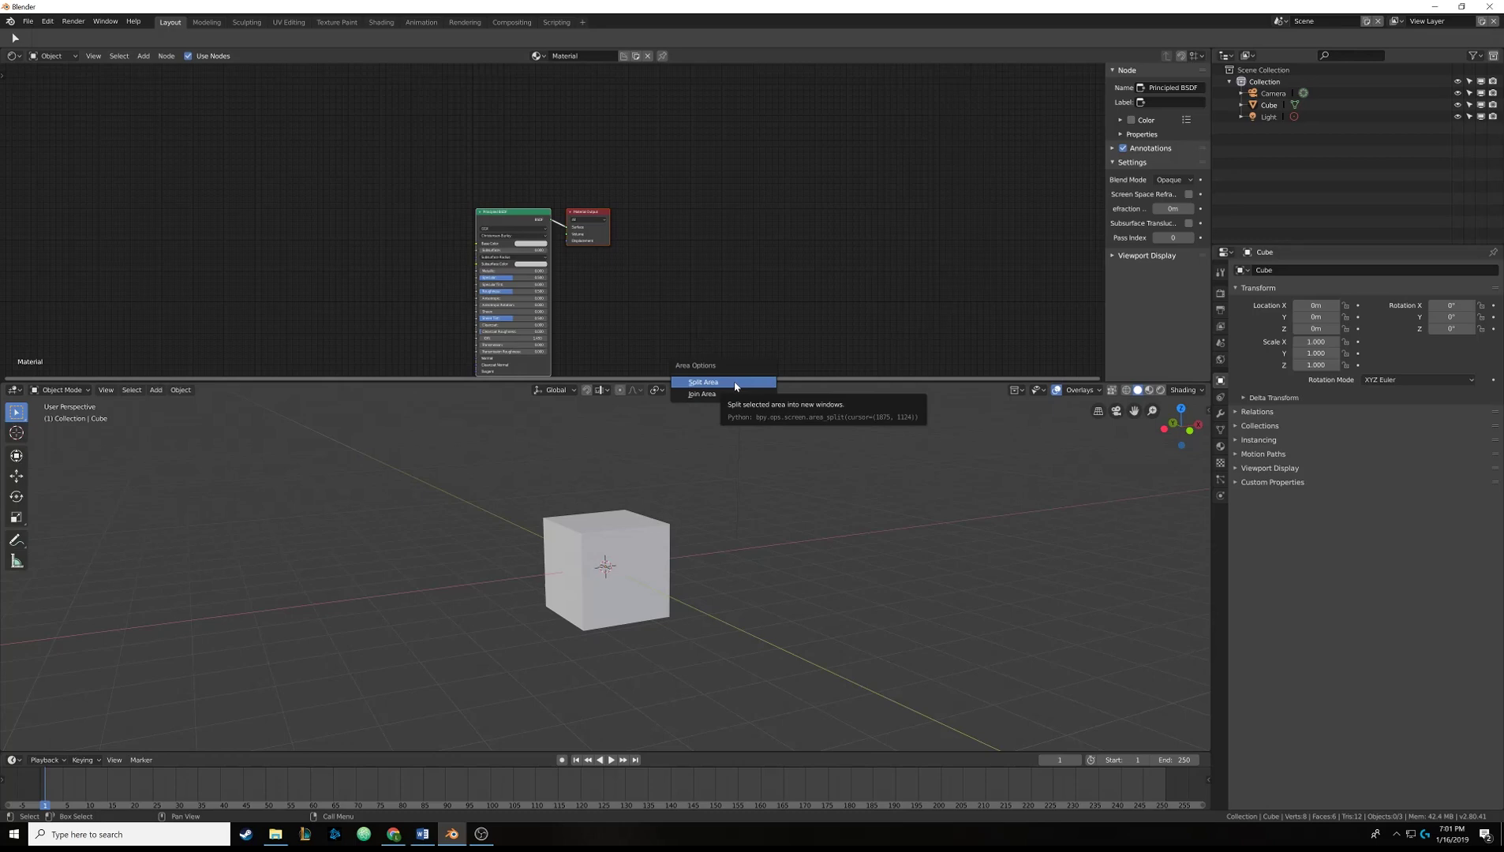
left_click(735, 383)
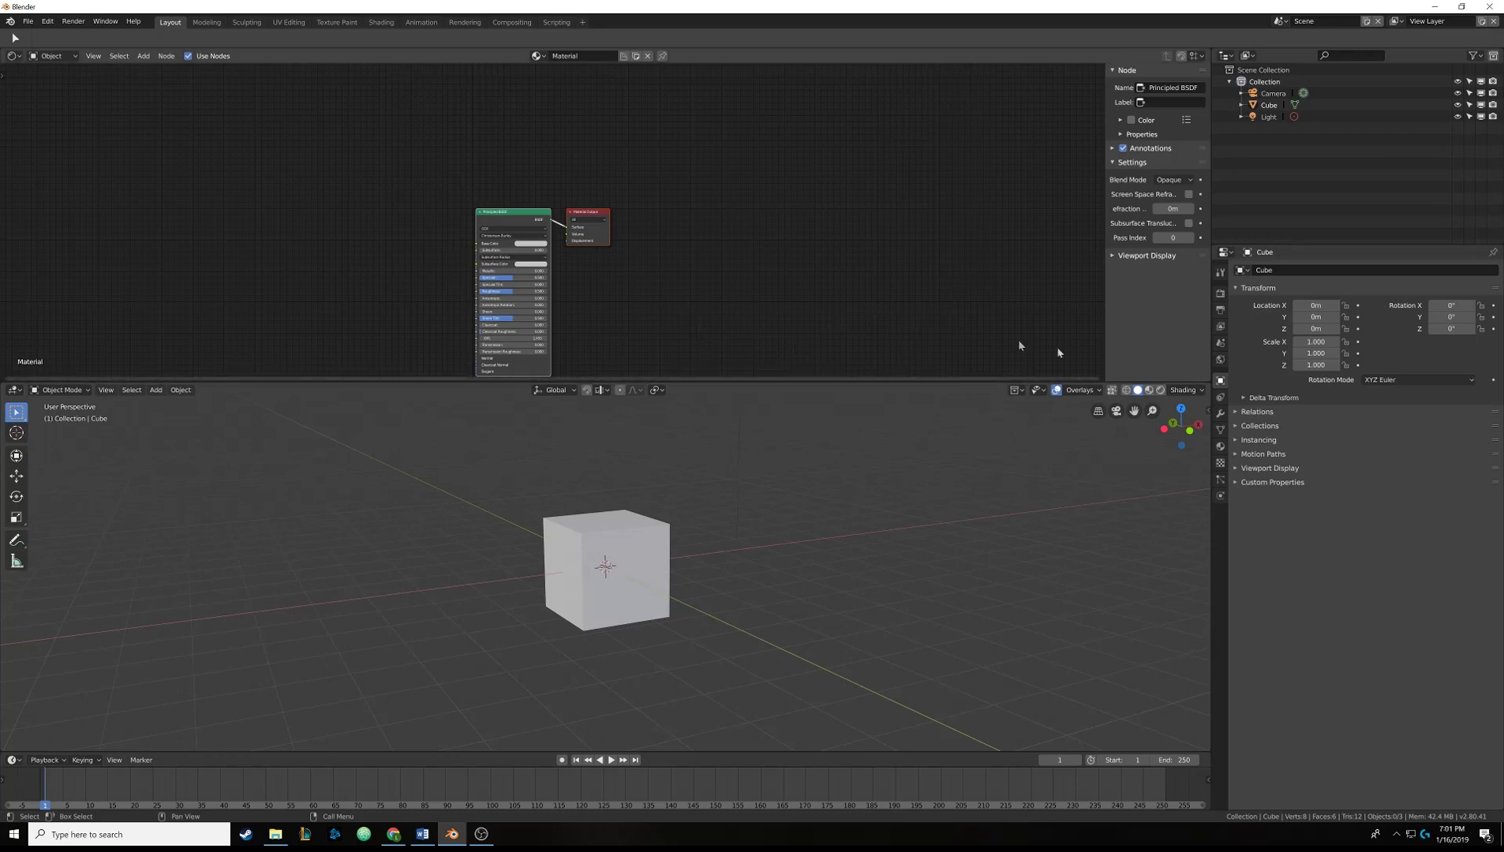
key("Escape")
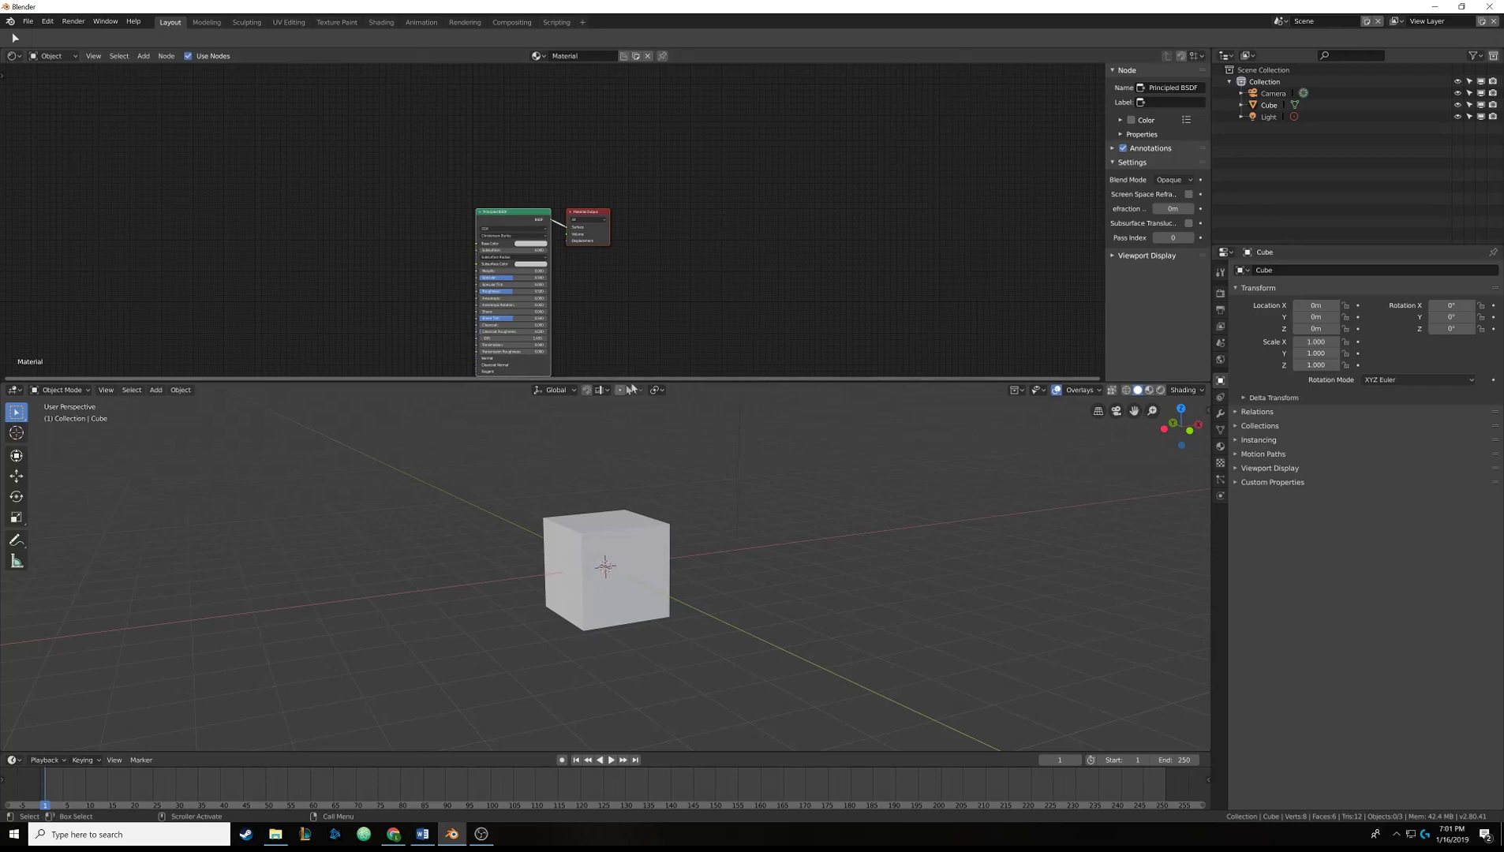
right_click(705, 380)
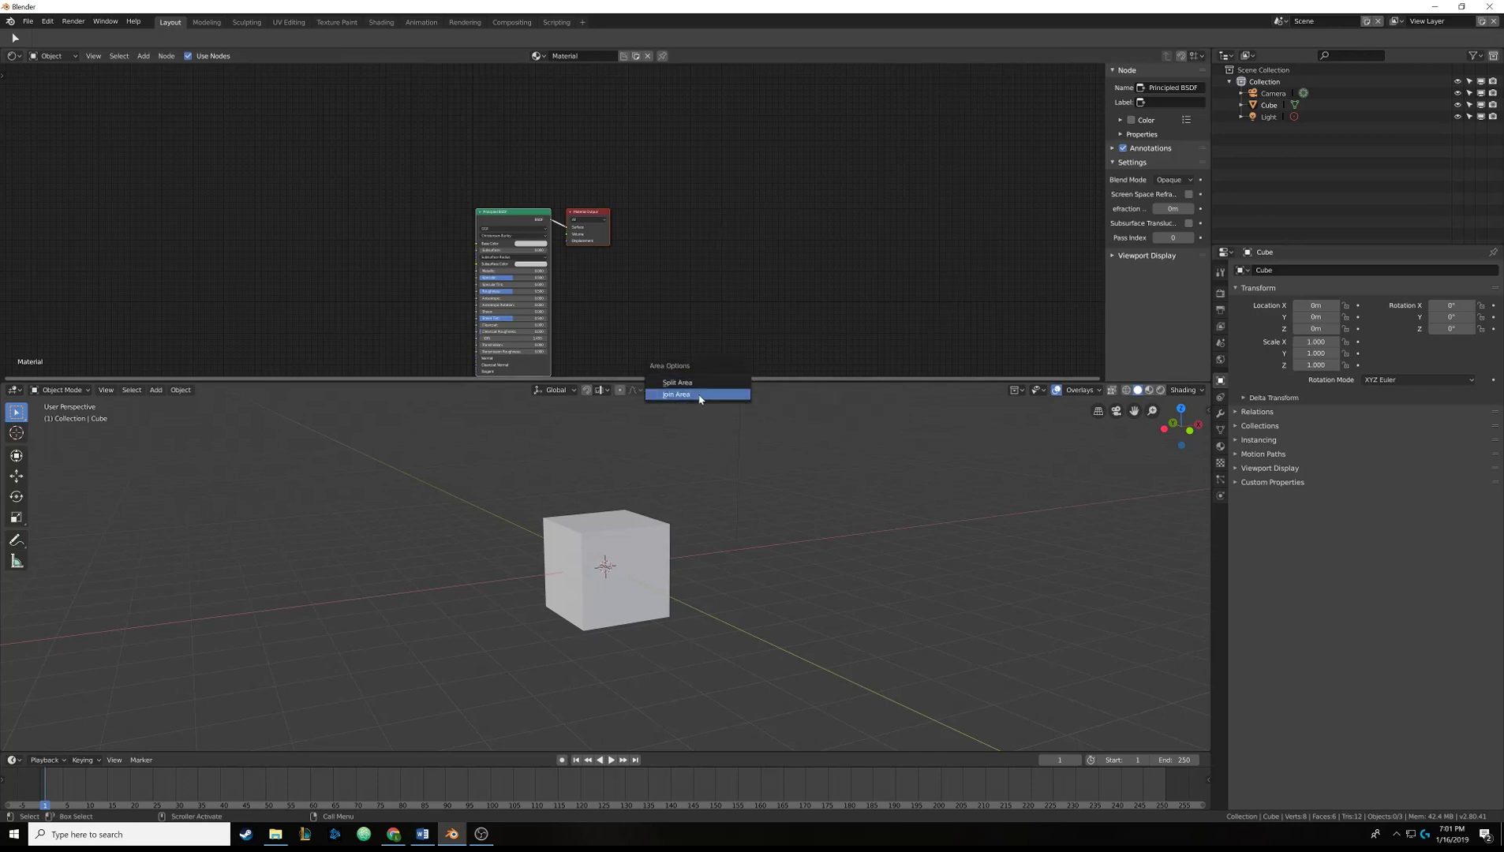
left_click(698, 395)
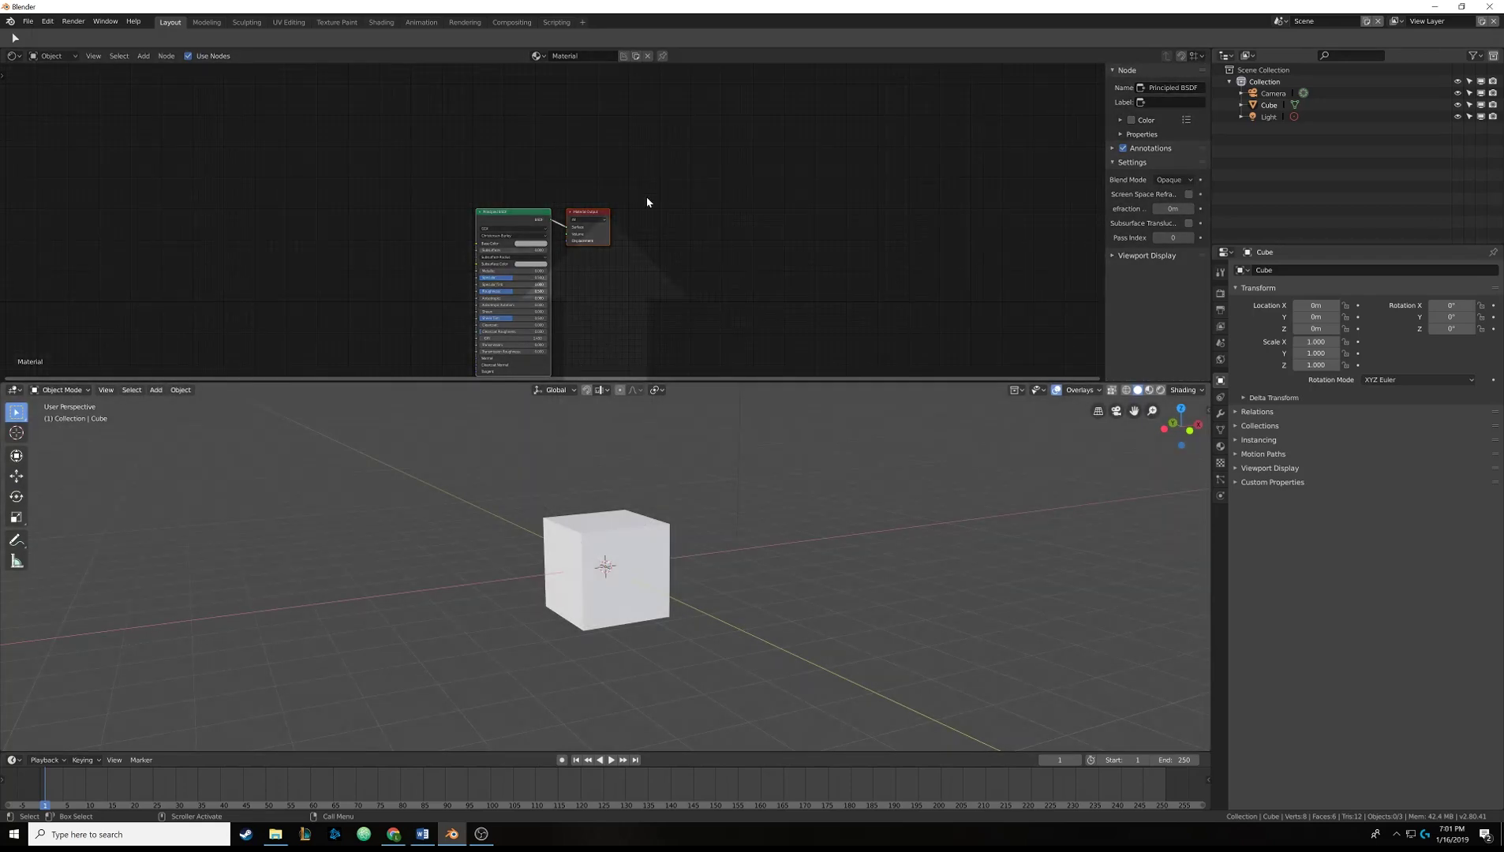
left_click(646, 202)
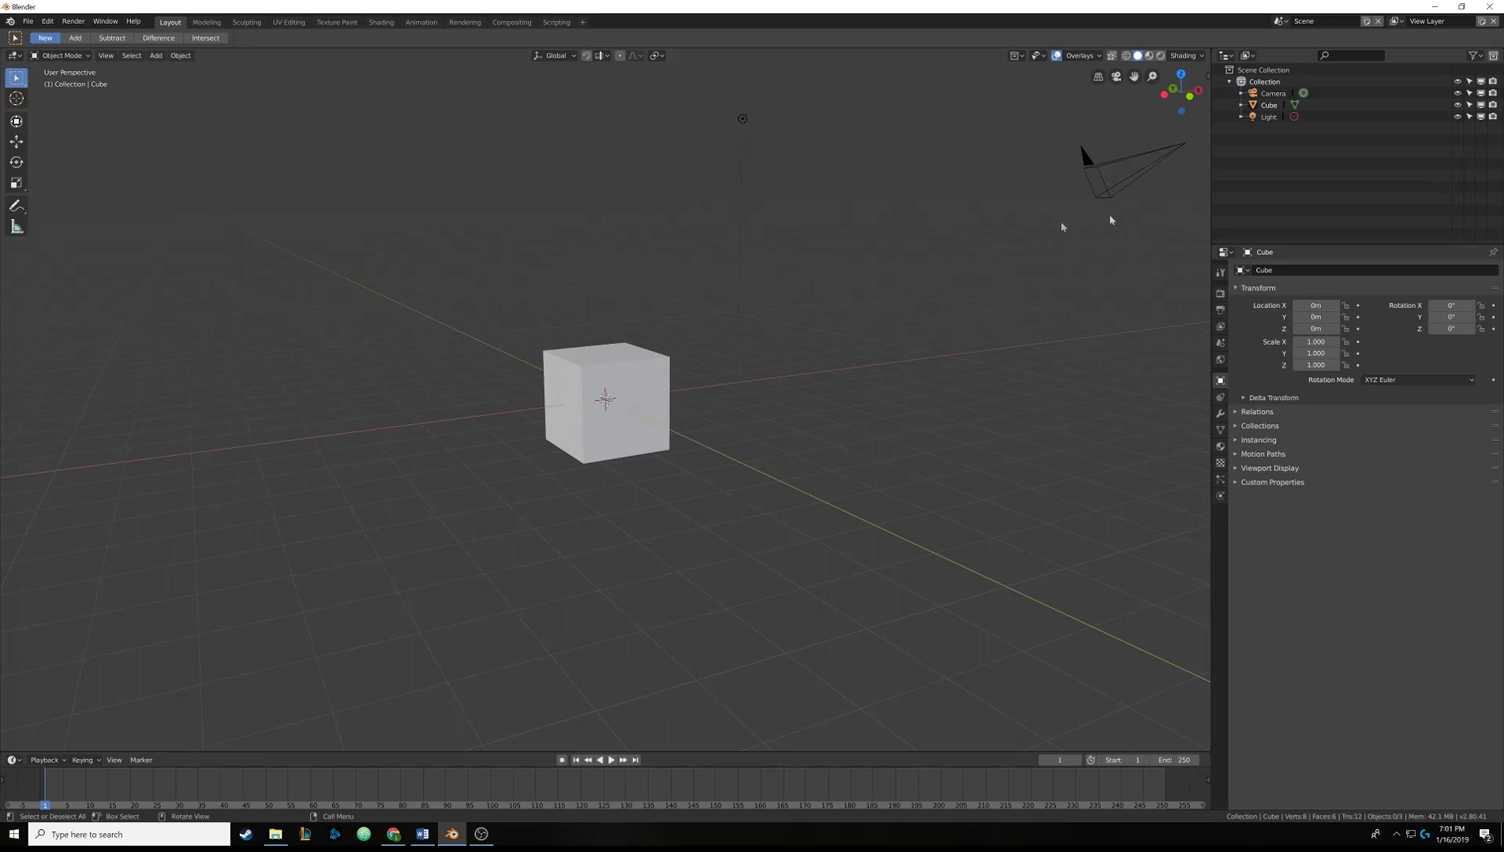
Split the viewport into side-by-side views, then join them back into one.
right_click(925, 46)
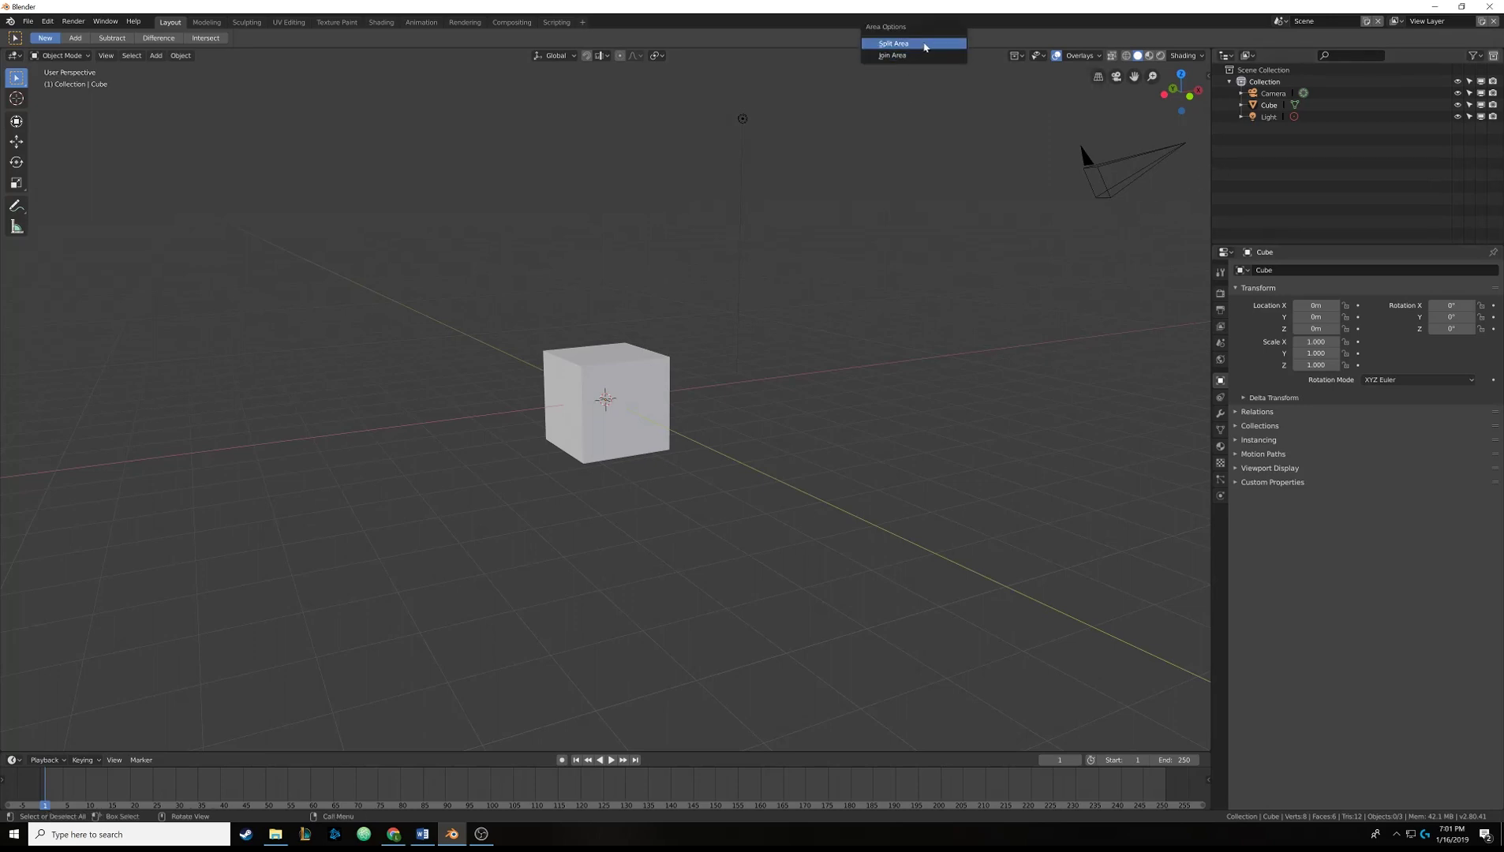
left_click(925, 47)
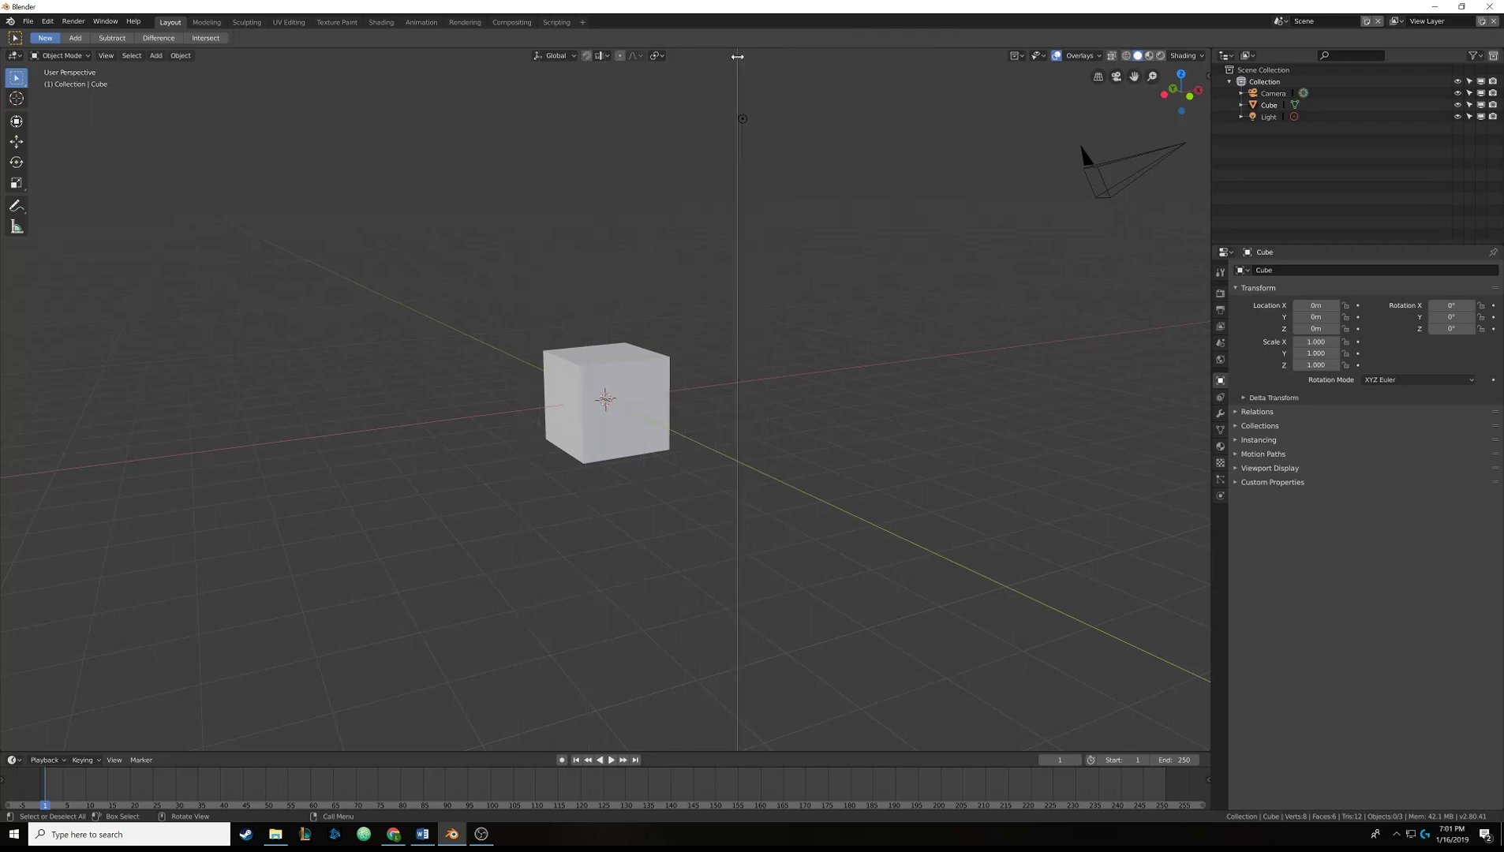
left_click(681, 330)
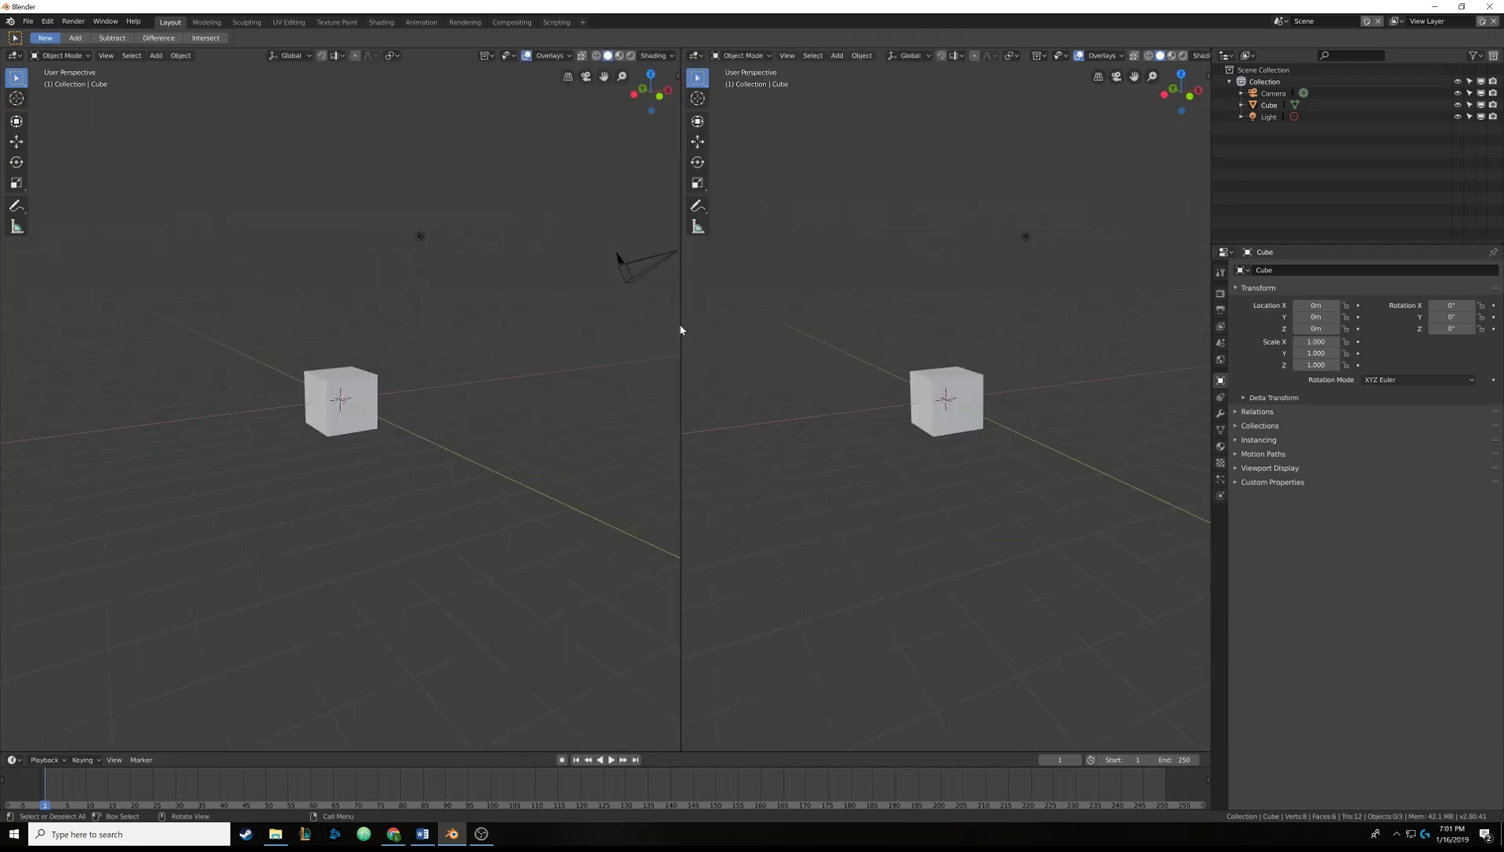
right_click(682, 273)
left_click(682, 280)
left_click(891, 331)
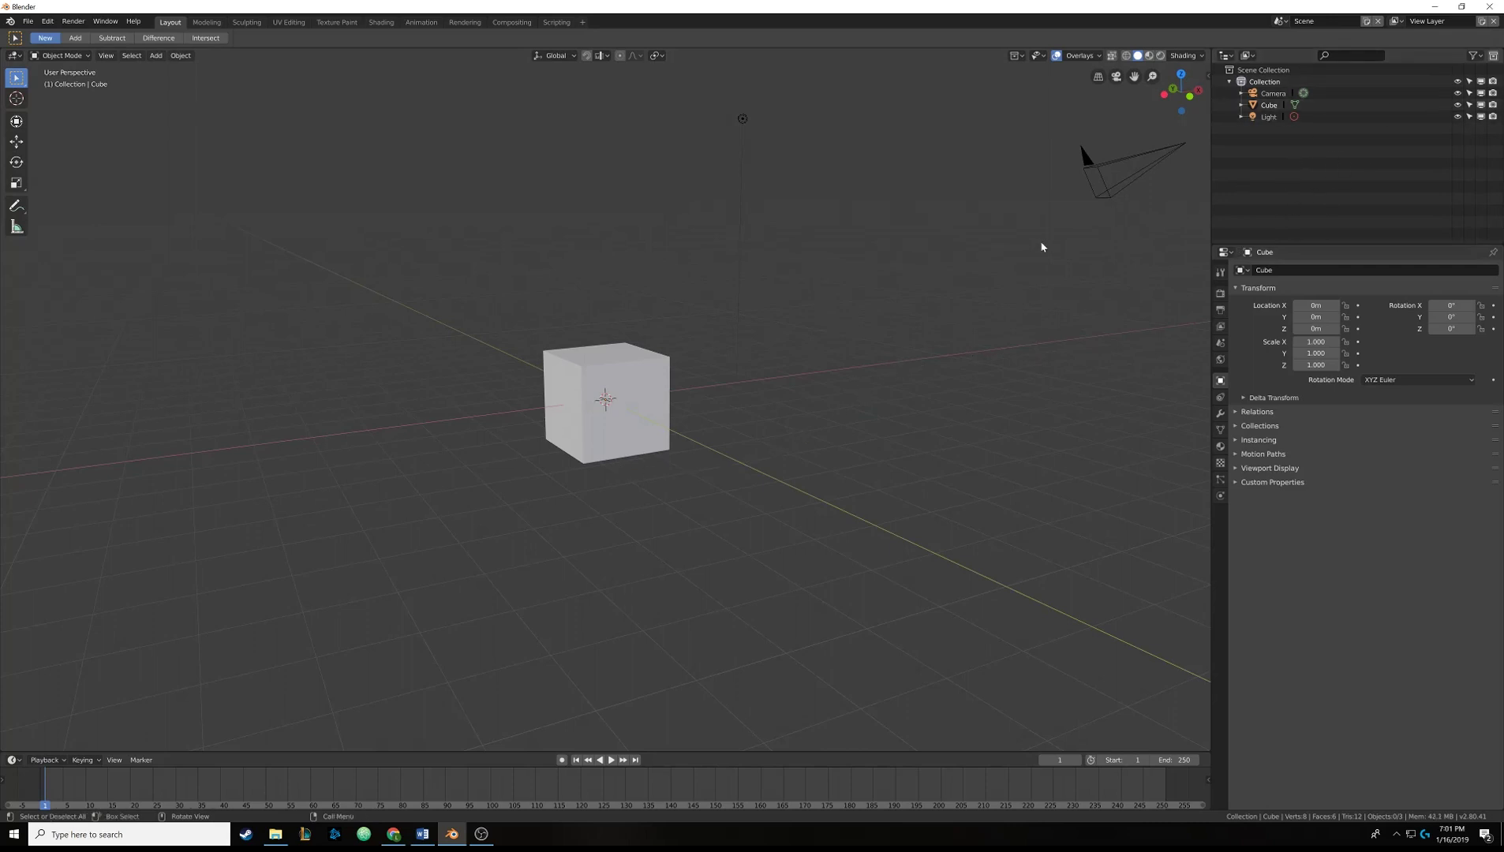
left_click(1226, 55)
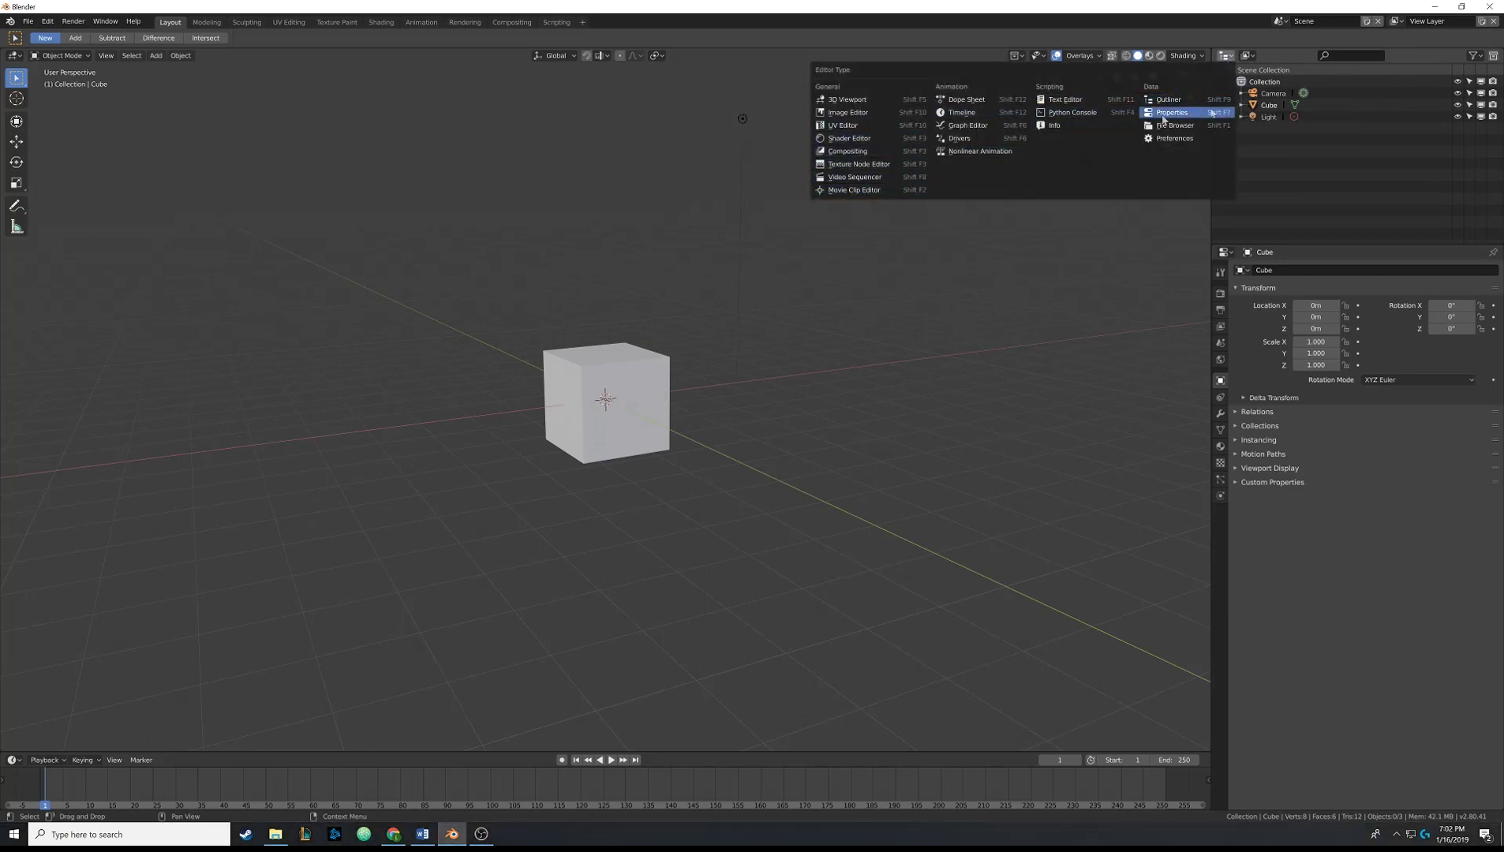
left_click(1225, 59)
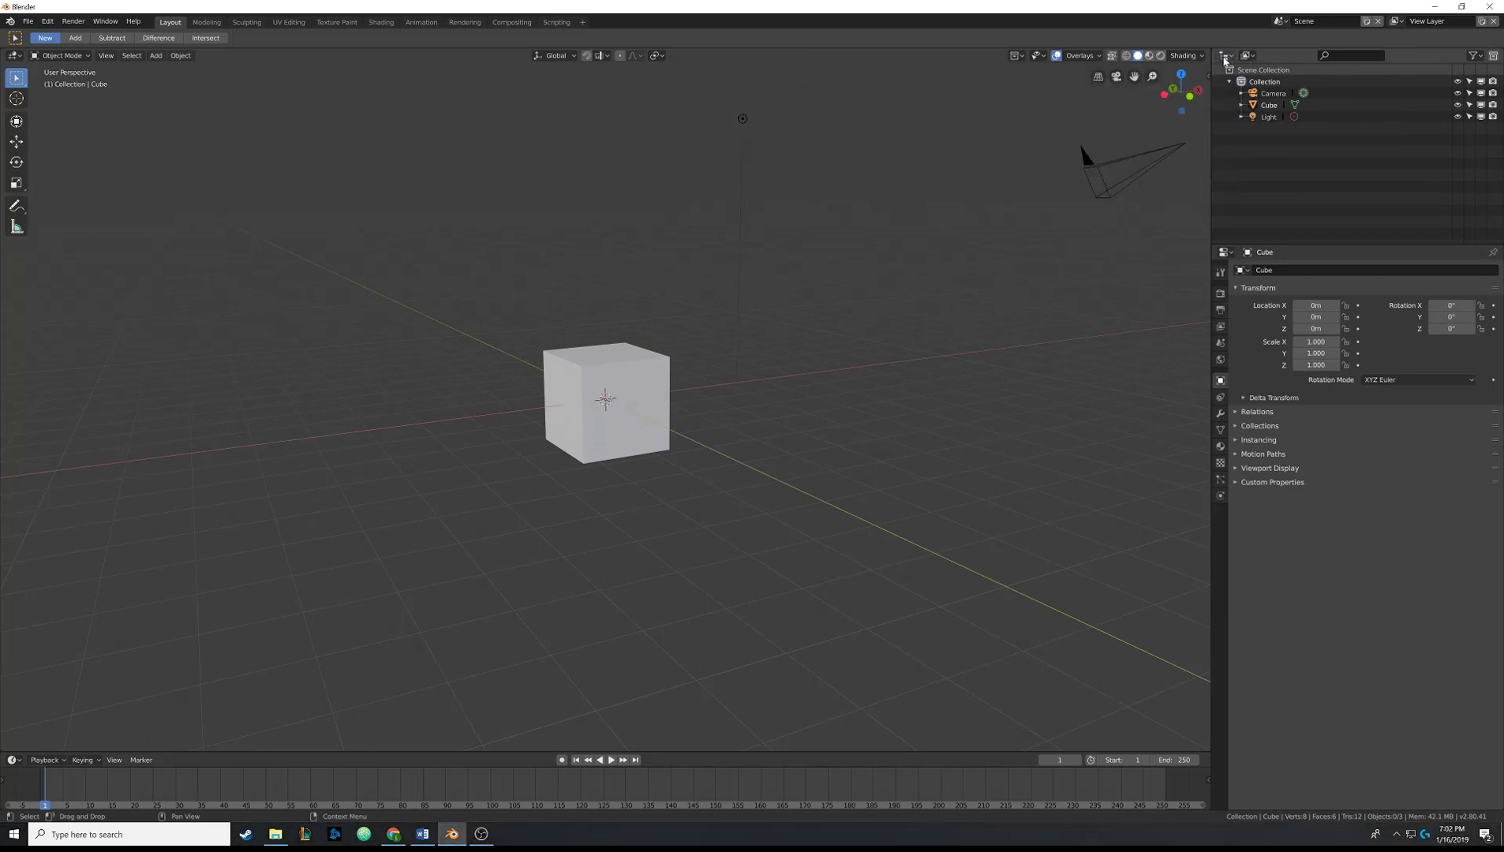
left_click(1224, 252)
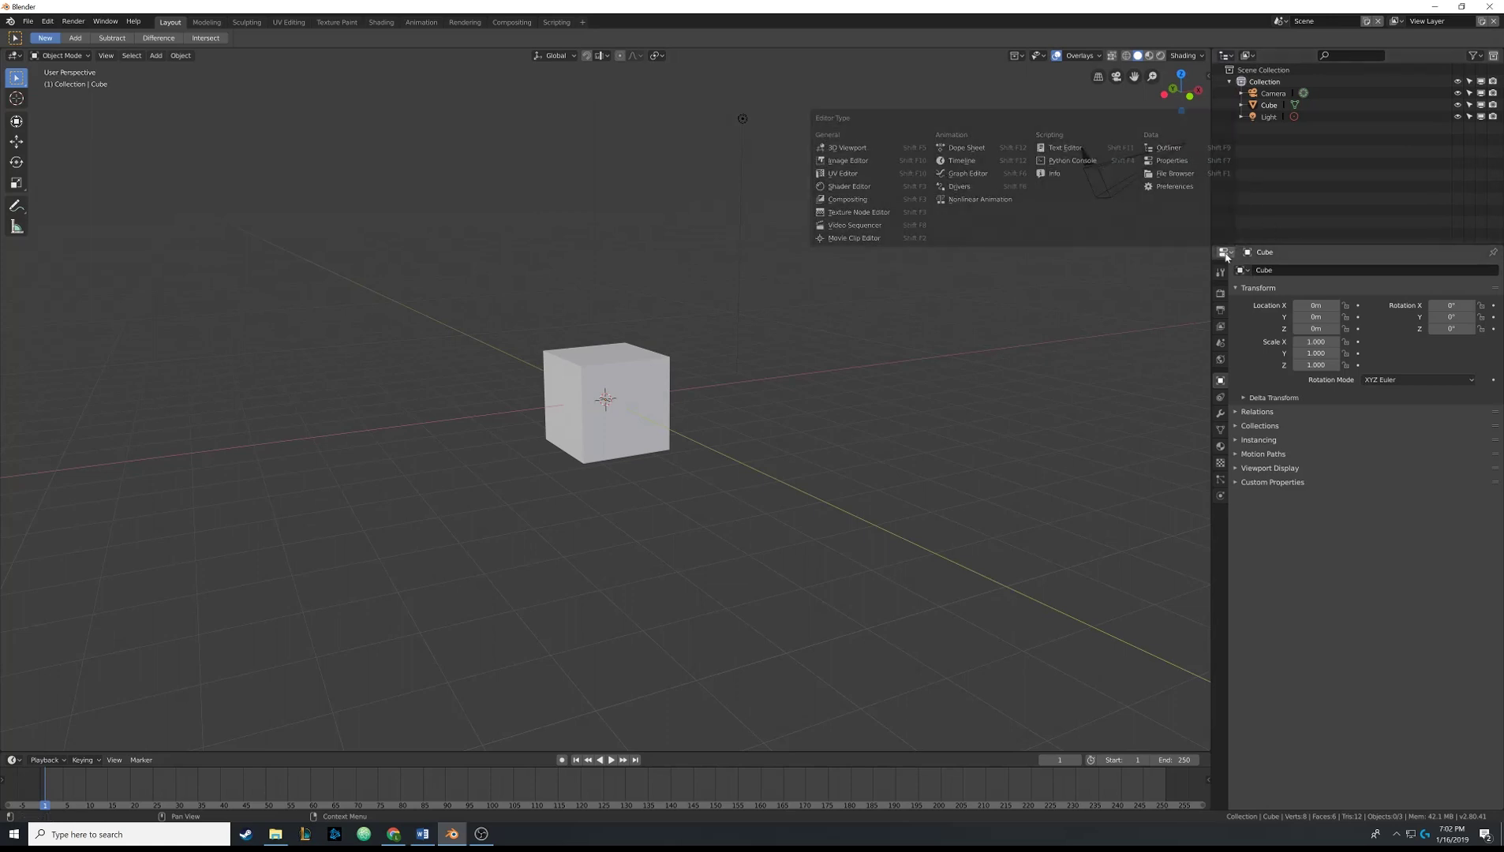
left_click(1226, 55)
left_click(12, 760)
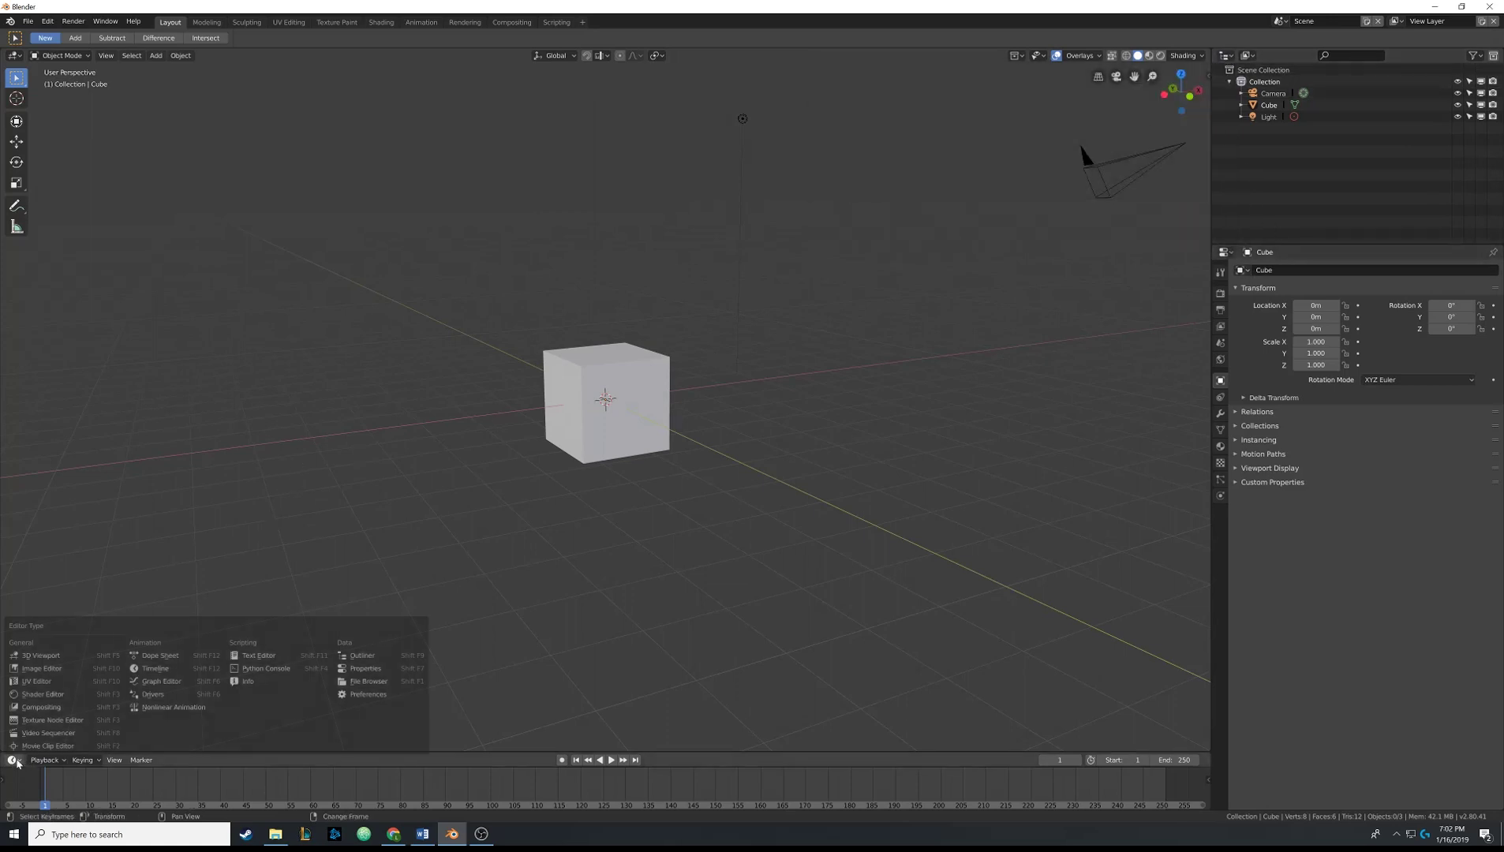
left_click(12, 760)
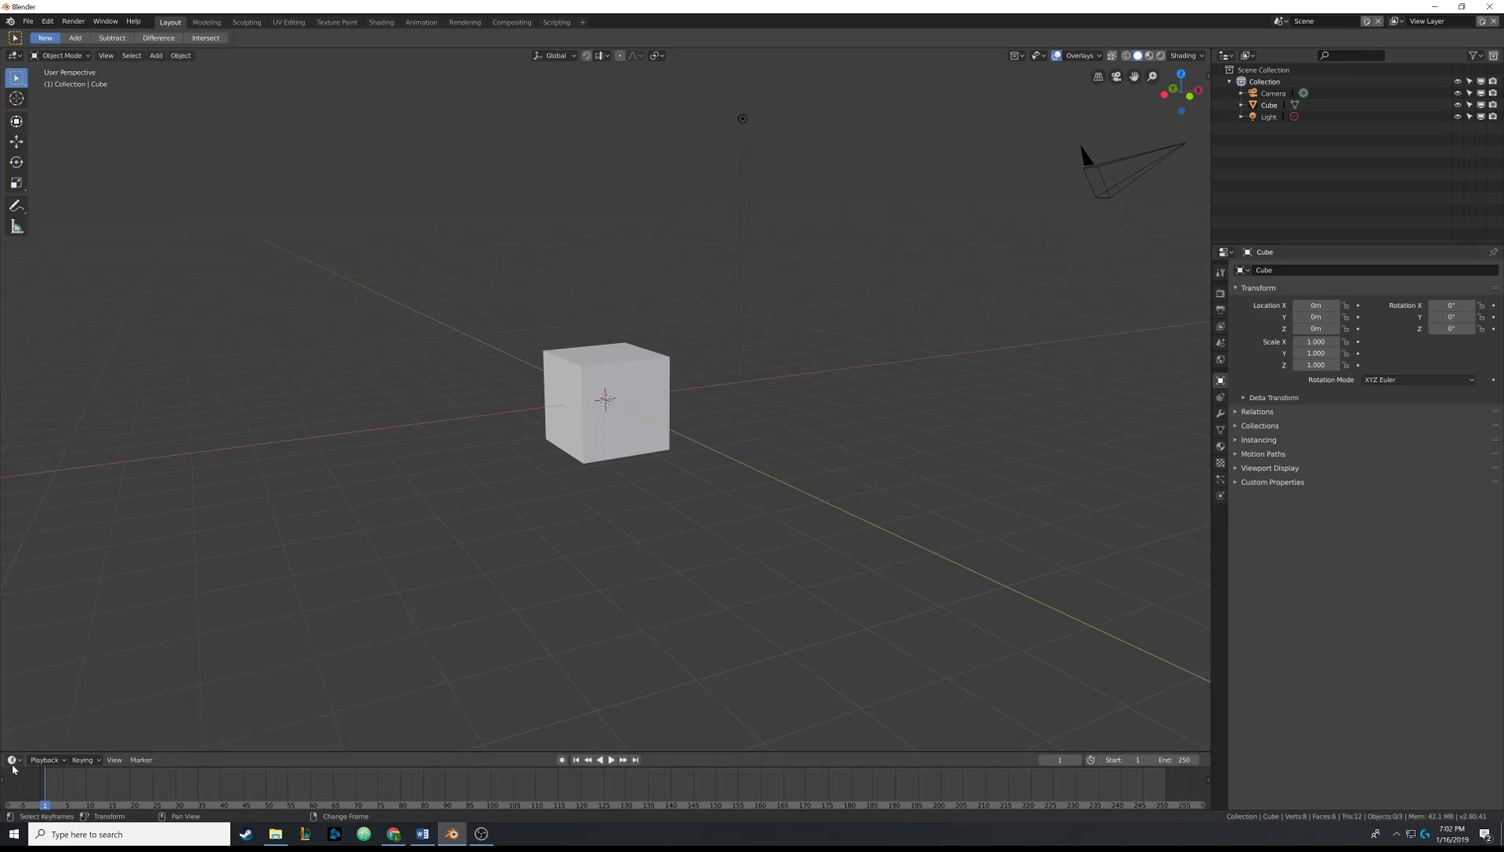
left_click(13, 760)
key("shift+F5")
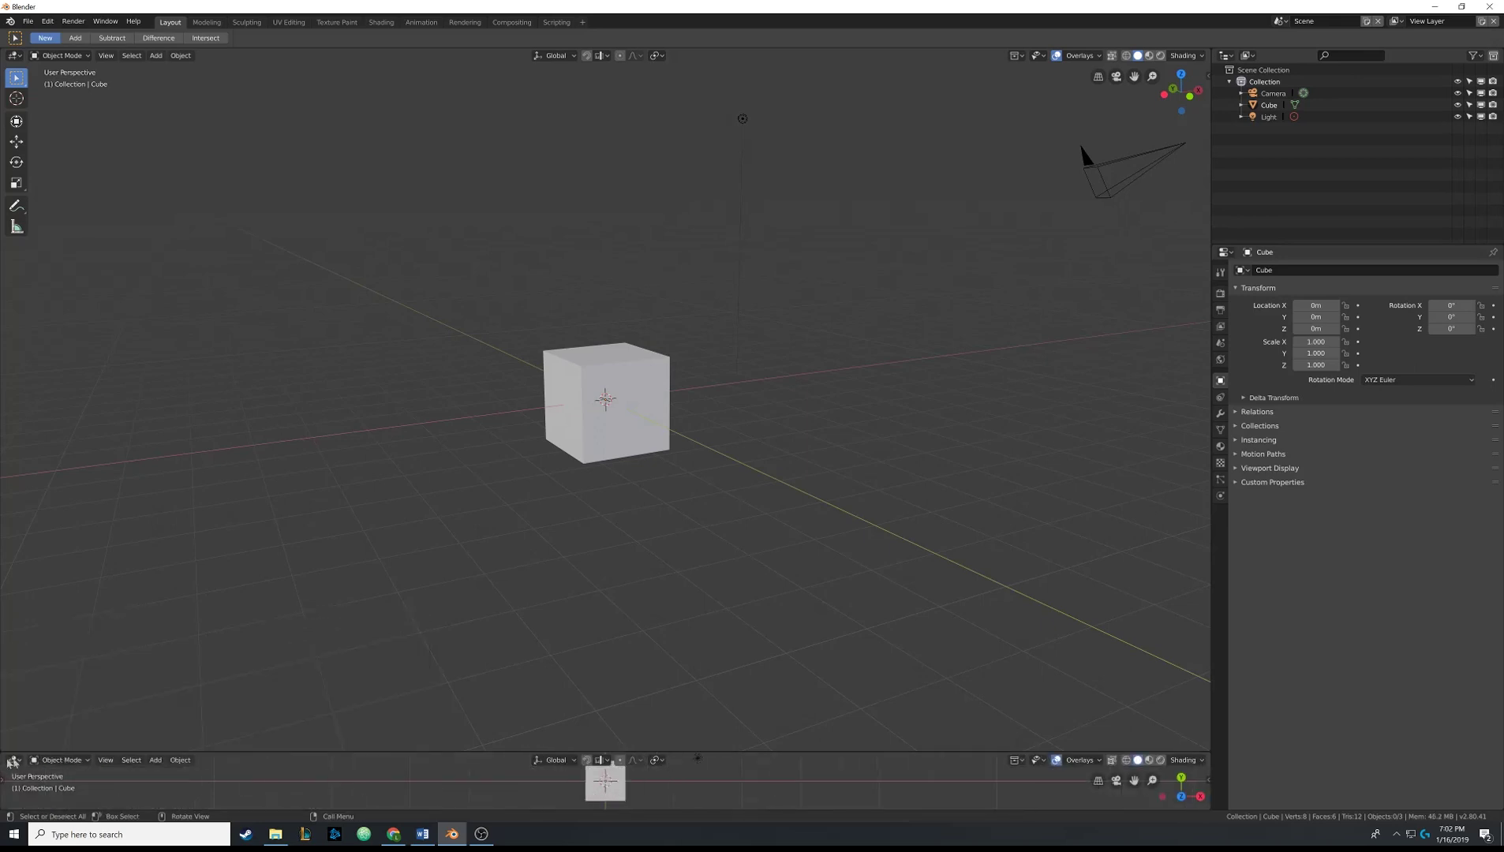
left_click(13, 760)
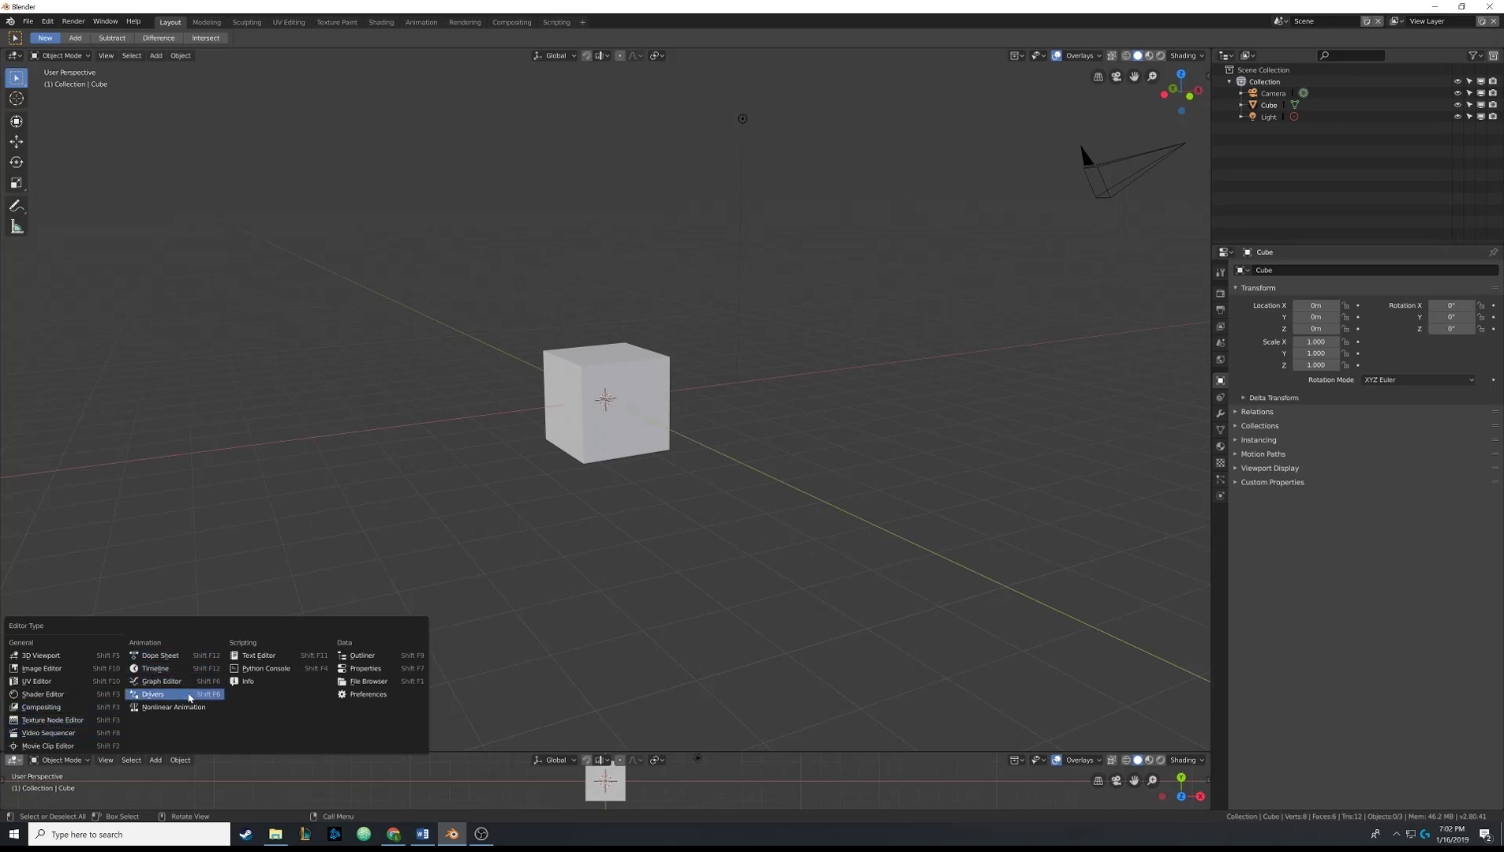
left_click(170, 677)
left_click(13, 760)
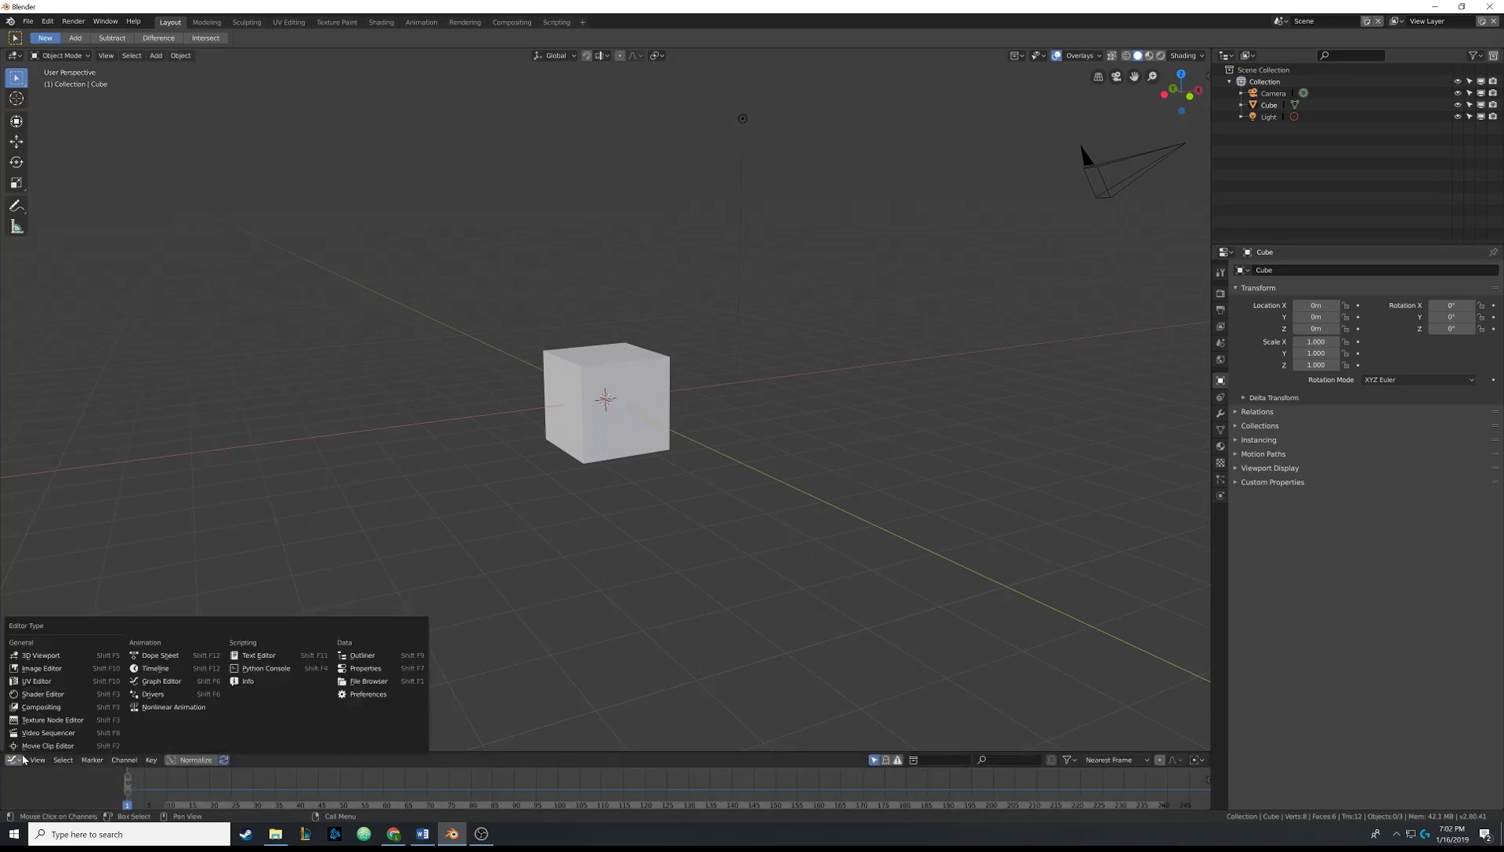
left_click(190, 673)
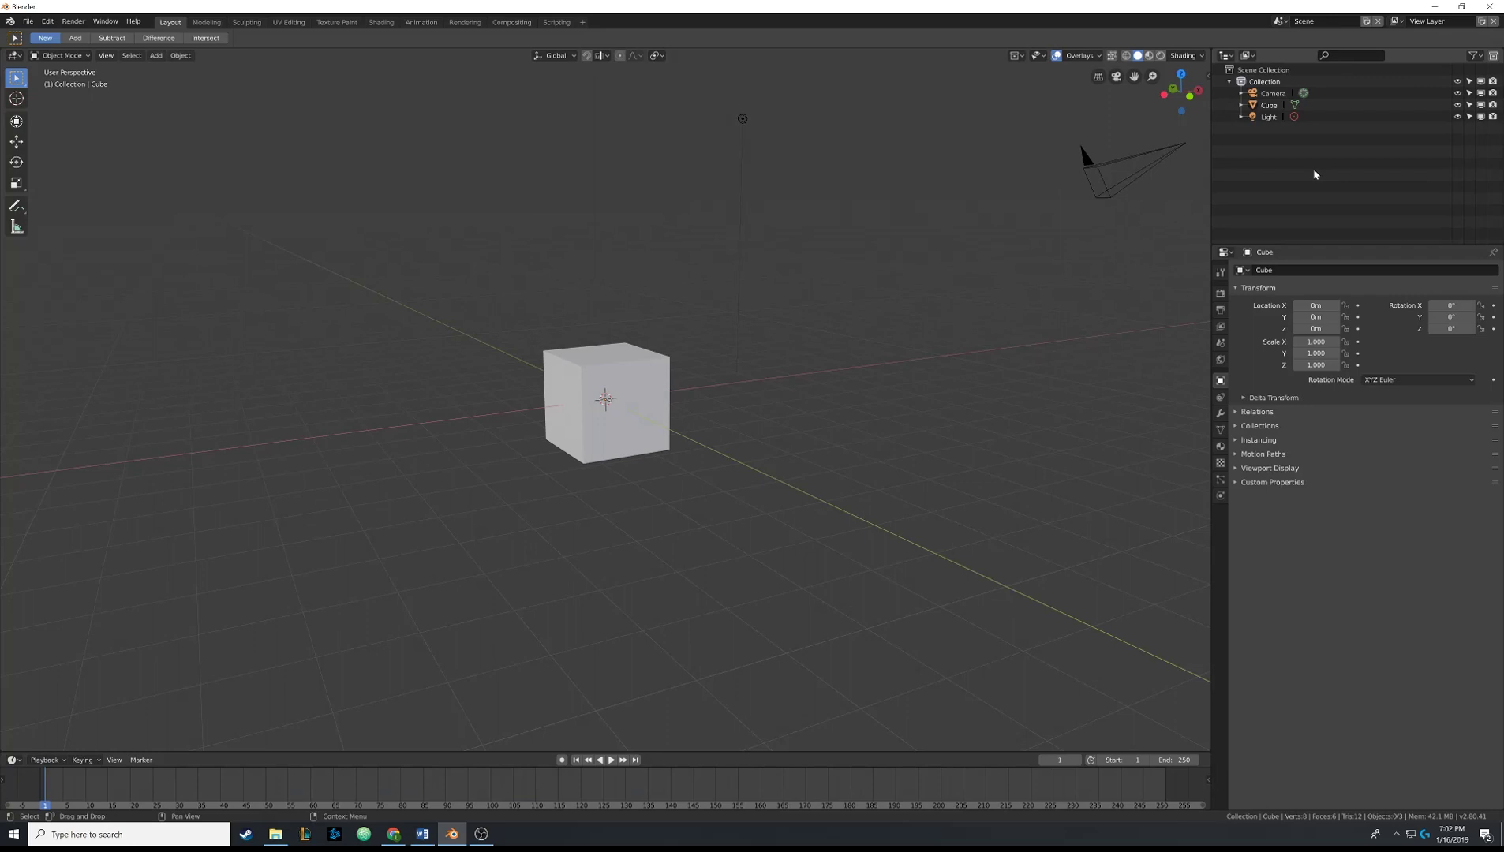
left_click(1226, 56)
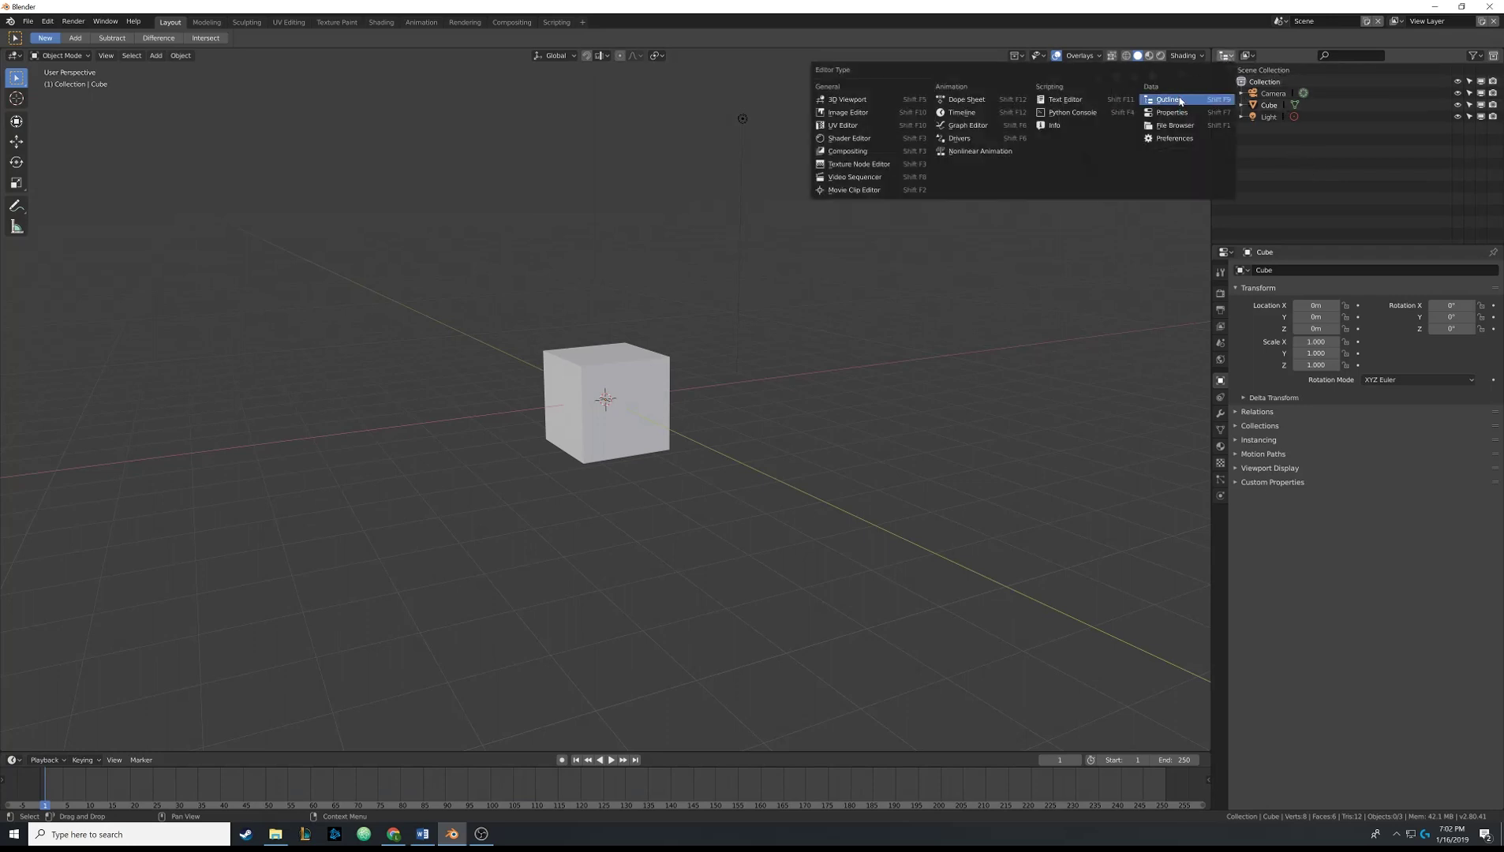
left_click(1184, 101)
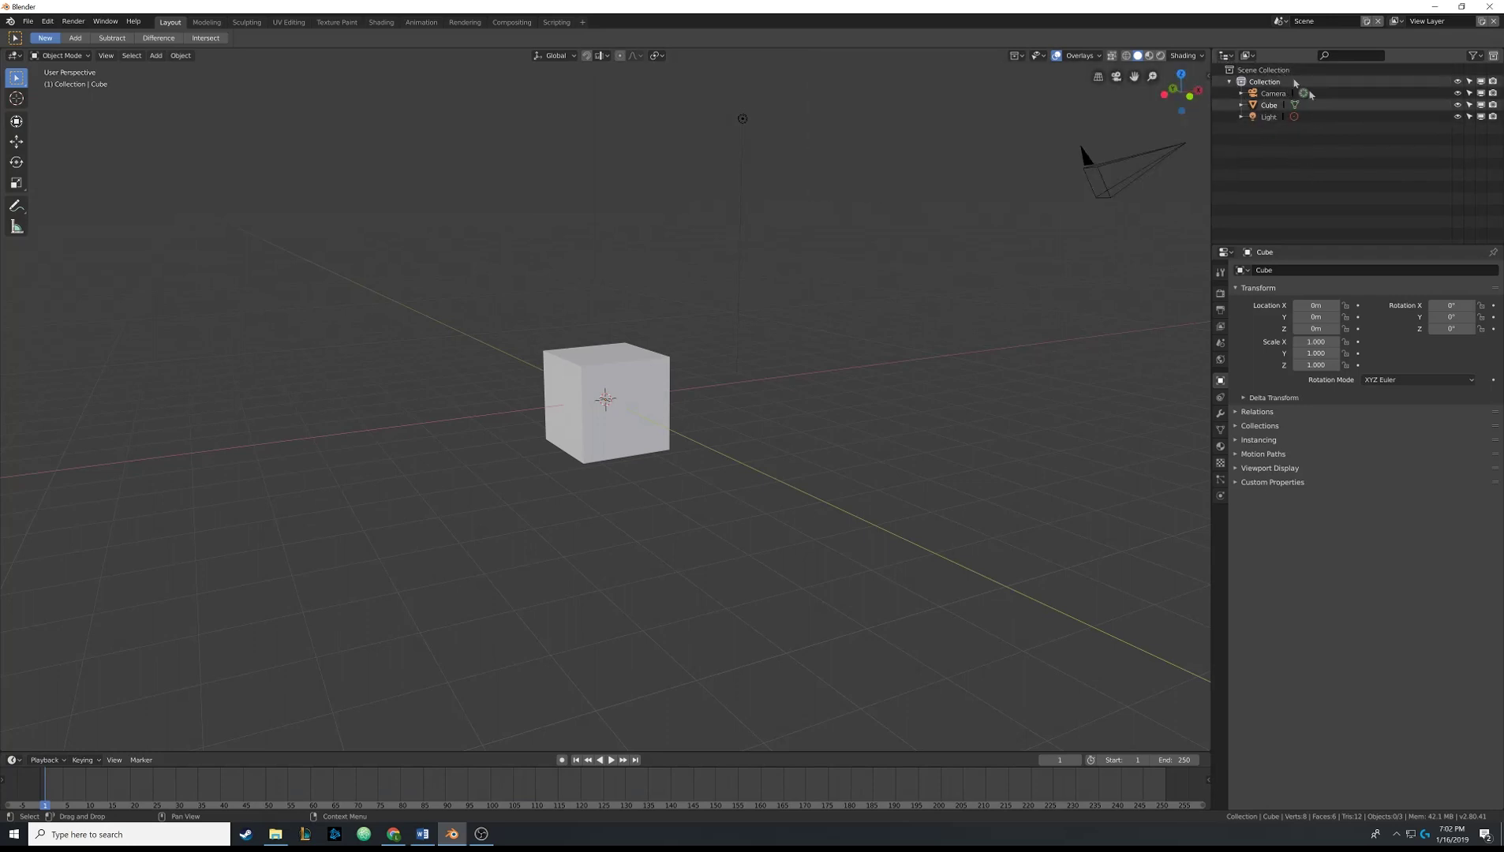
Orbit the view, select the cube, then the camera, and finish with the cube selected.
middle_click_drag(710, 268, 615, 348)
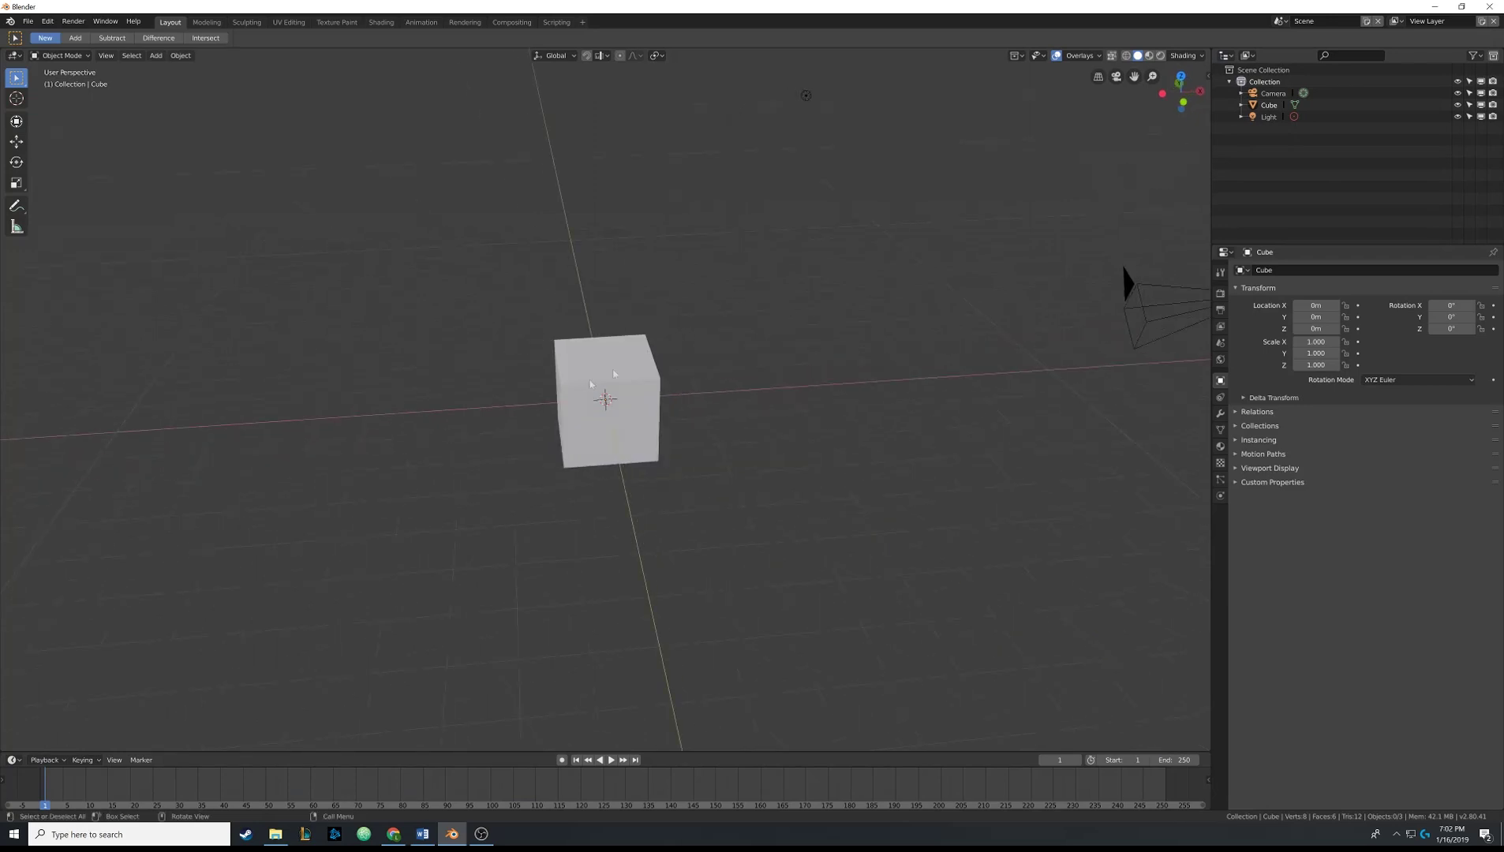
left_click(600, 356)
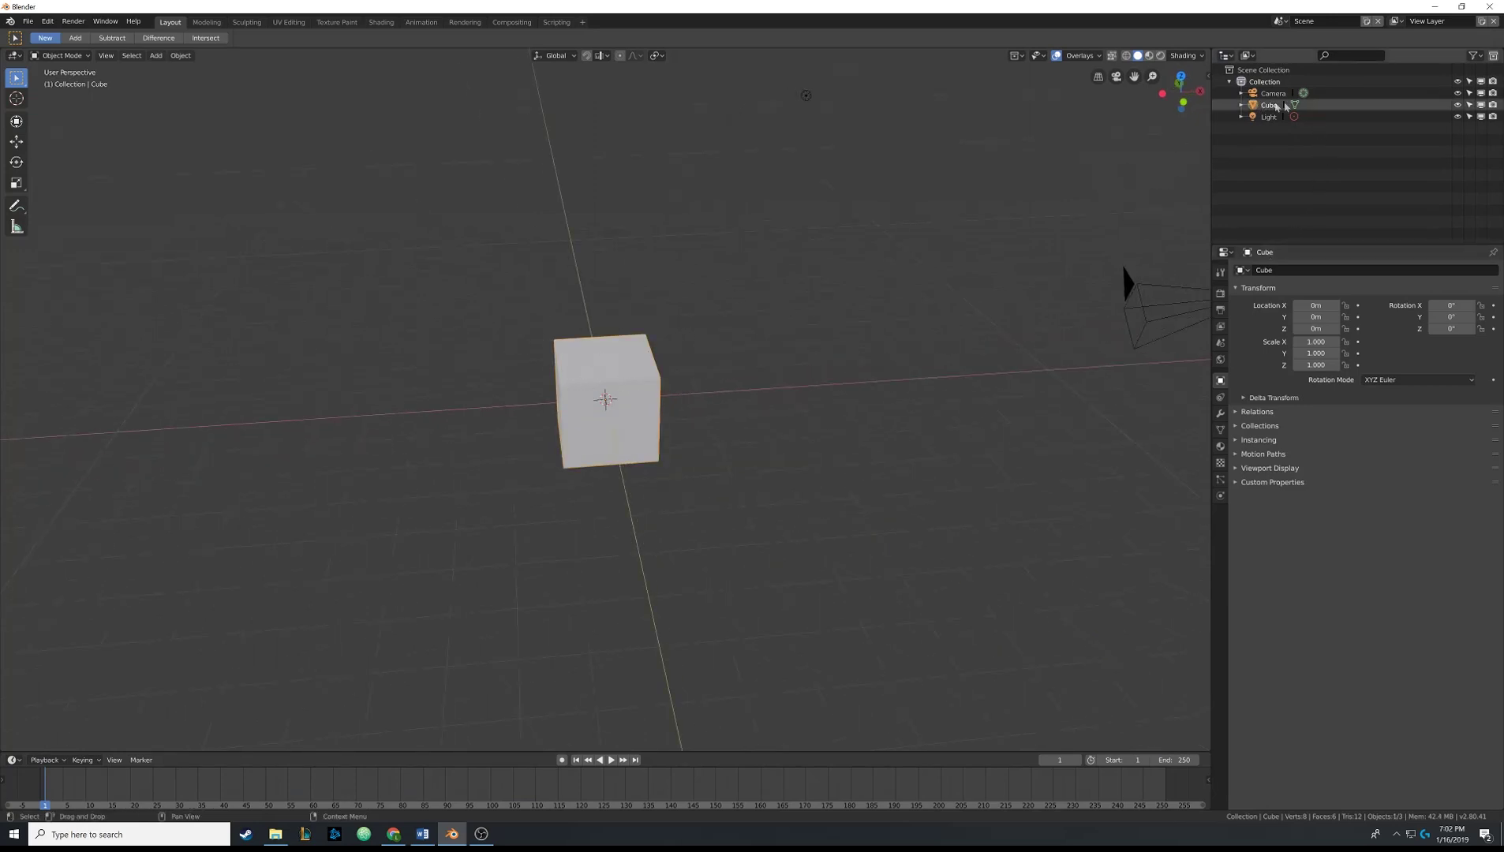
middle_click_drag(1018, 205, 1039, 228)
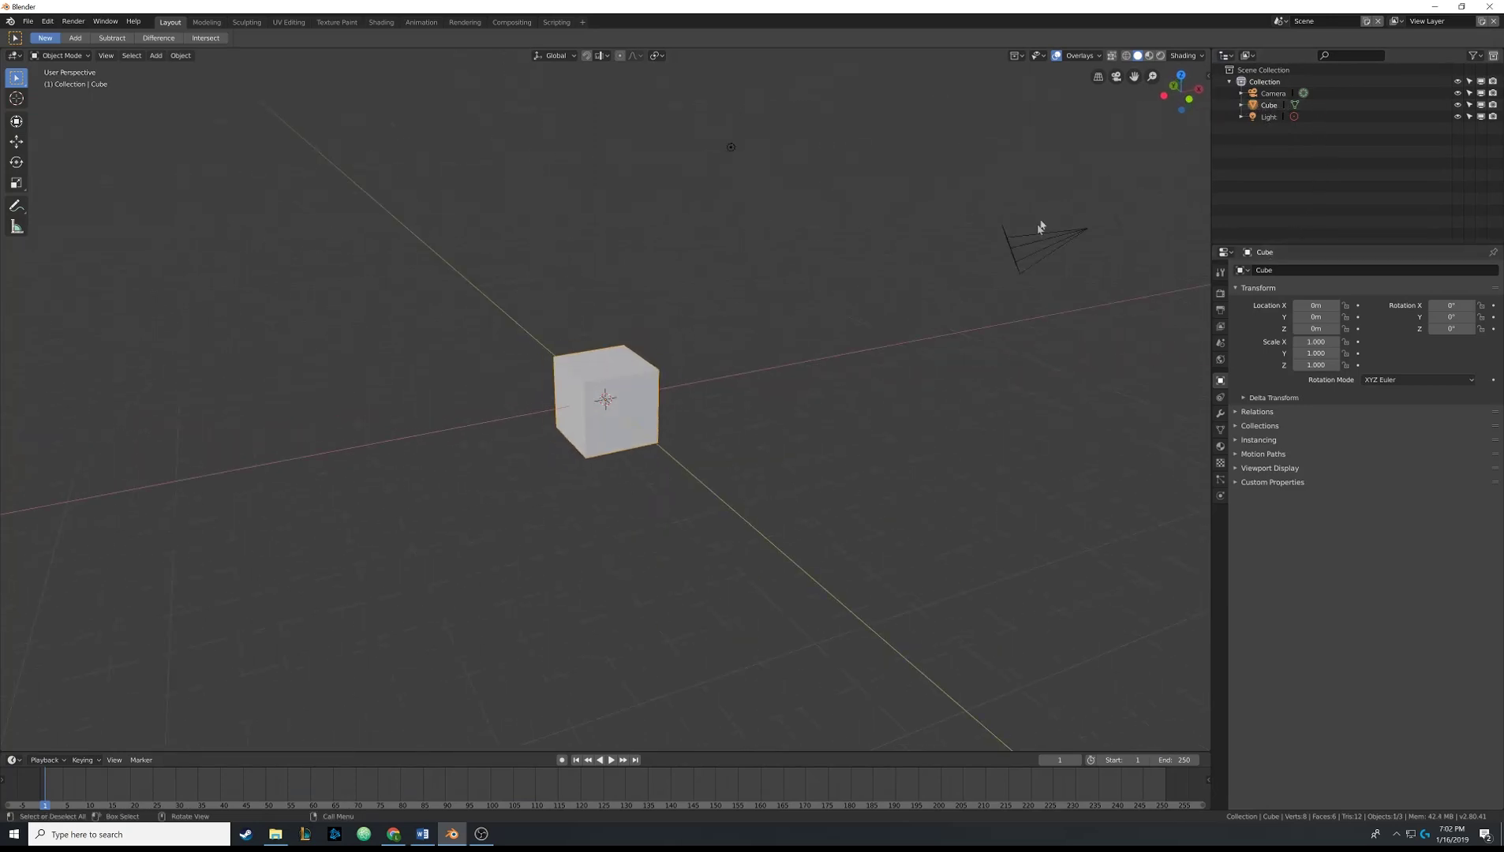
left_click(1036, 239)
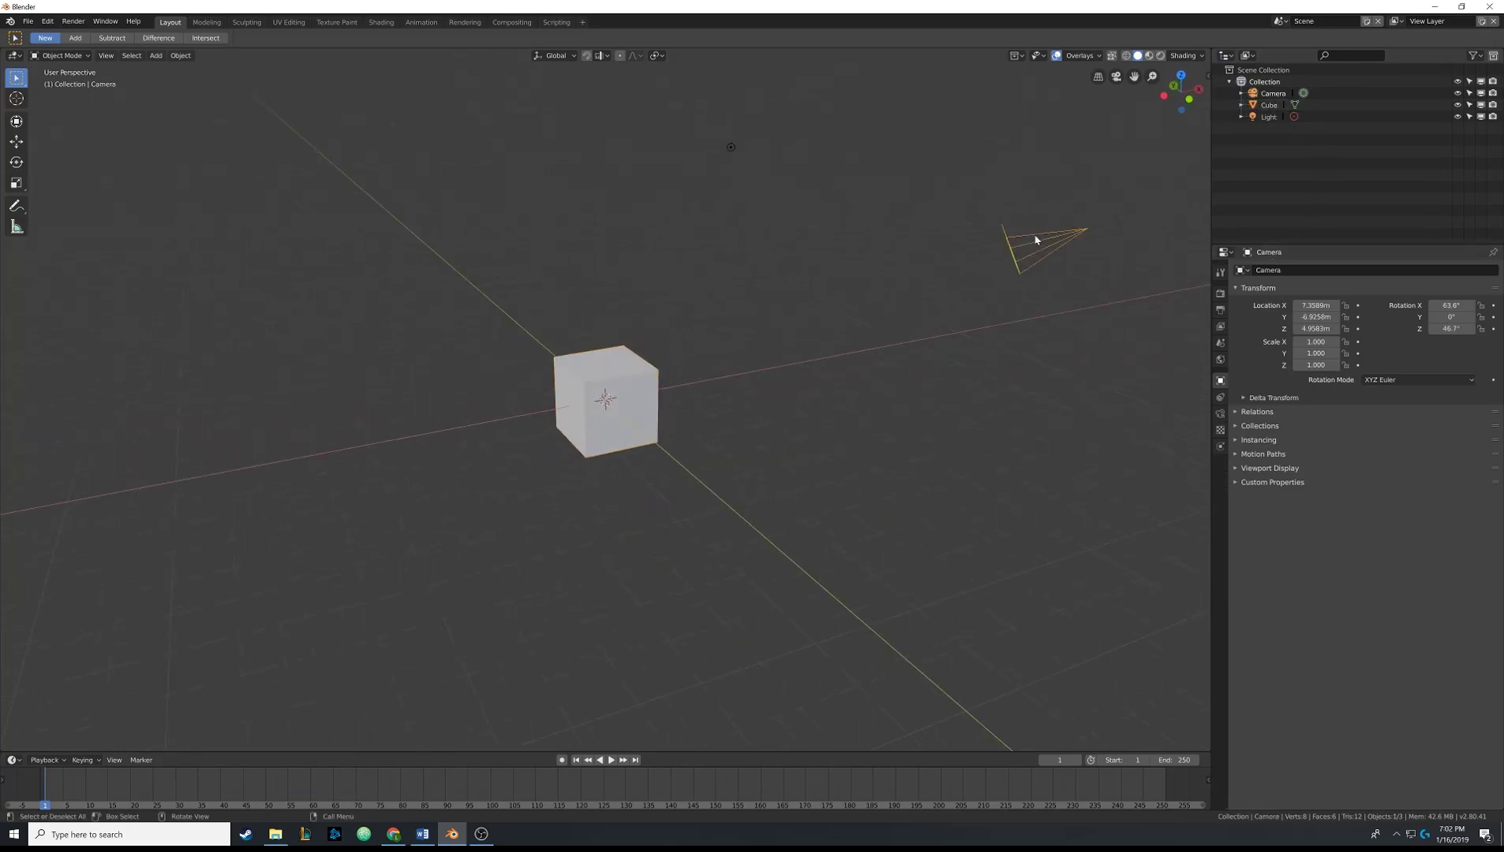
left_click(726, 158)
left_click(648, 352)
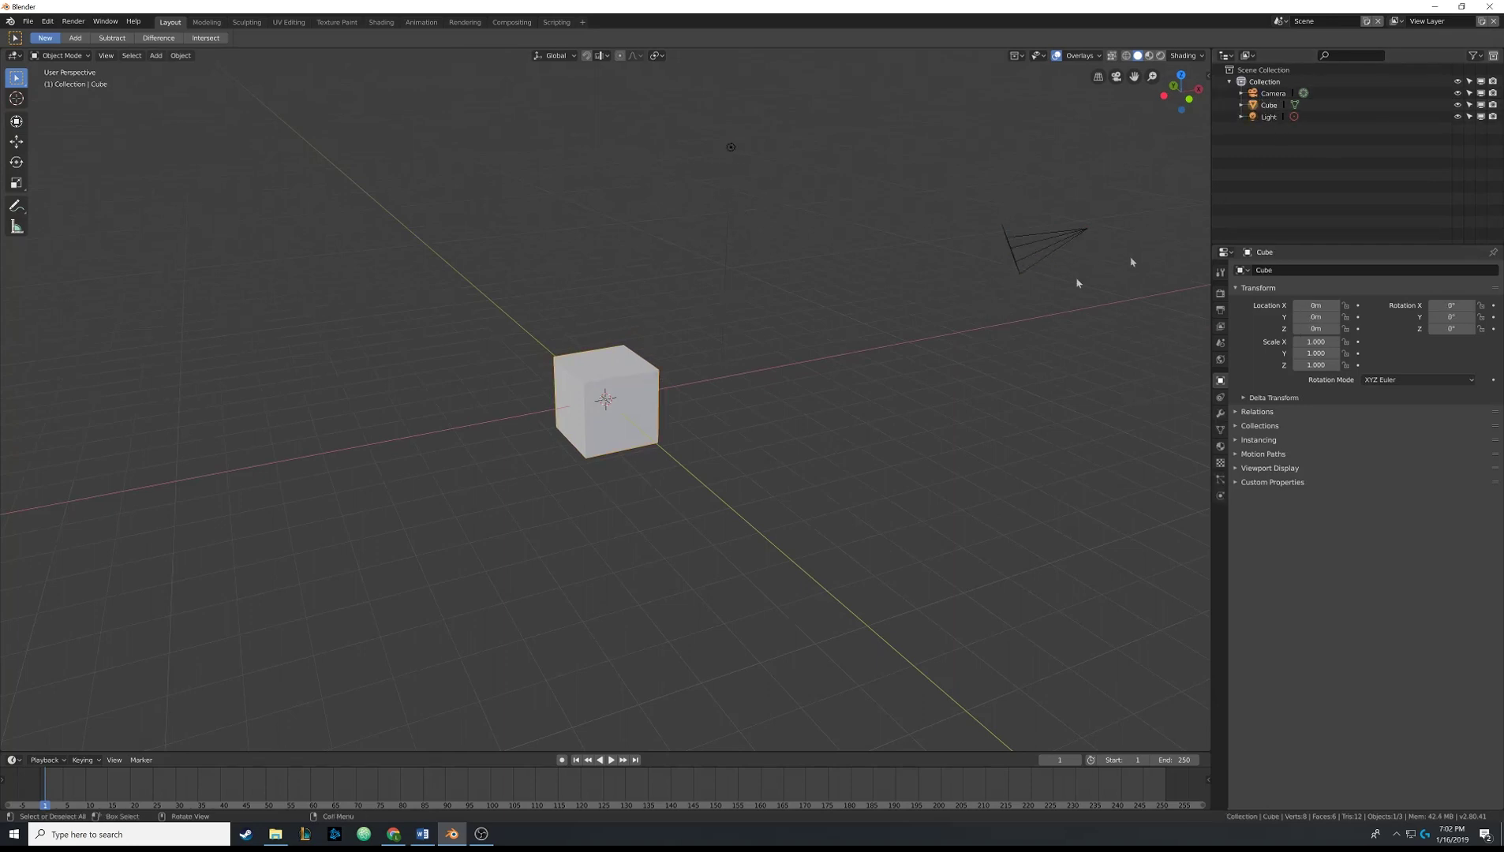
Rename the Cube object to 'Box' in the Outliner.
double_click(1269, 105)
right_click(1261, 159)
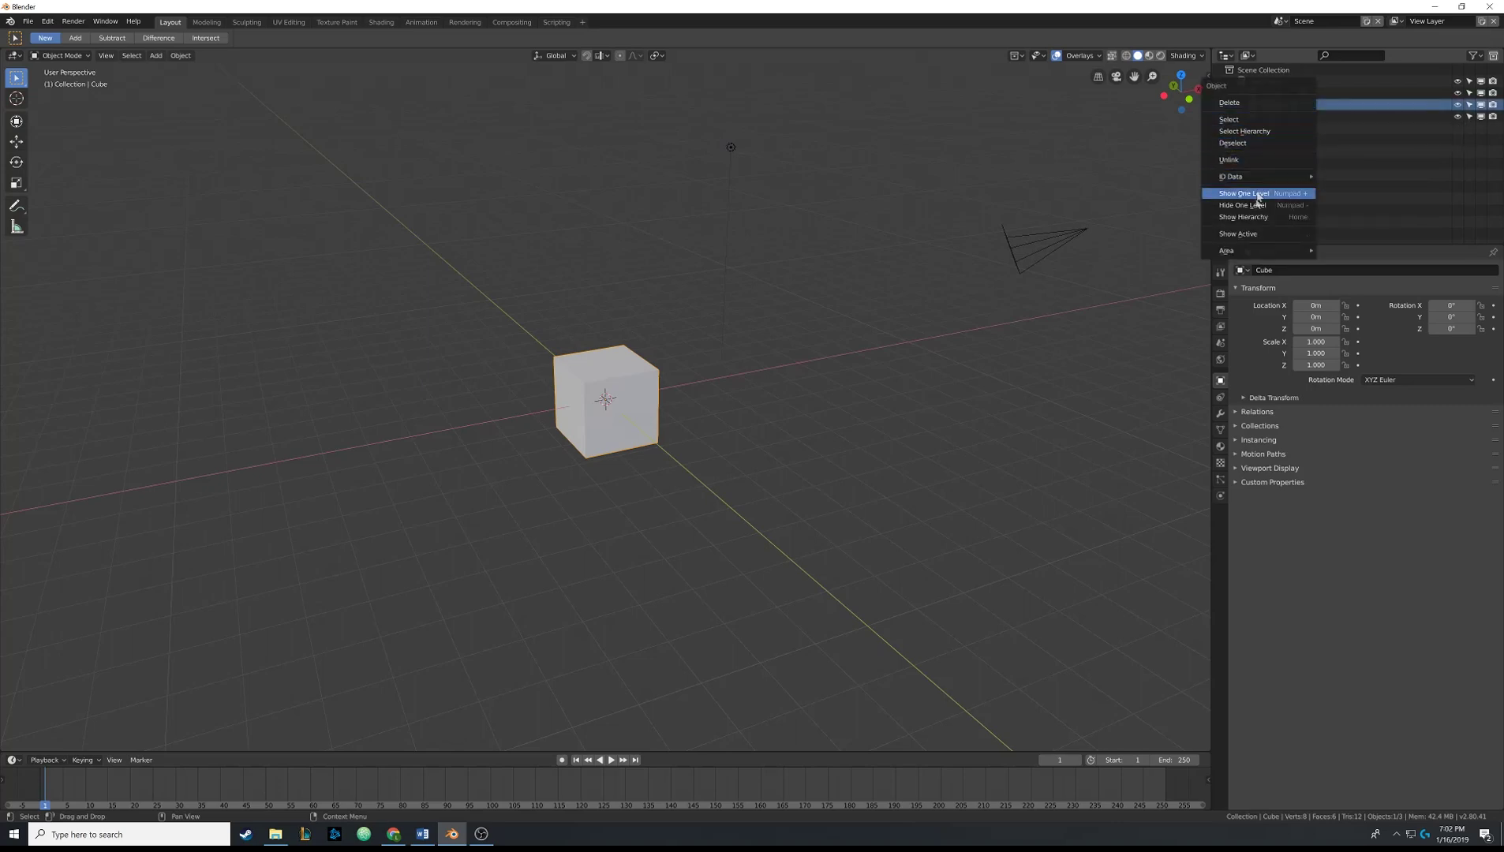
left_click(1251, 132)
double_click(1270, 105)
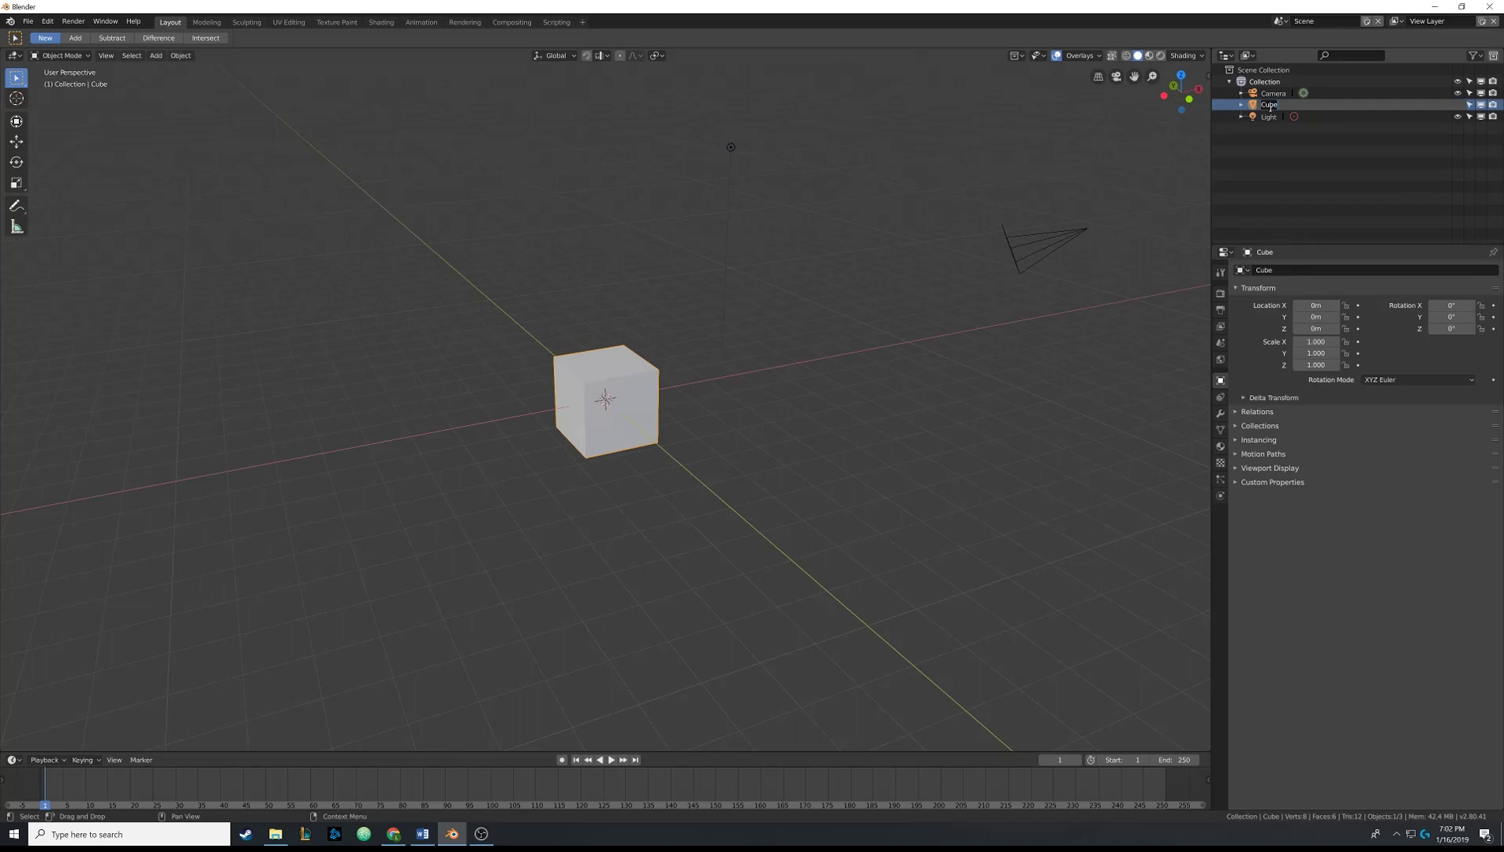
key("BackSpace")
type("Box")
key("Return")
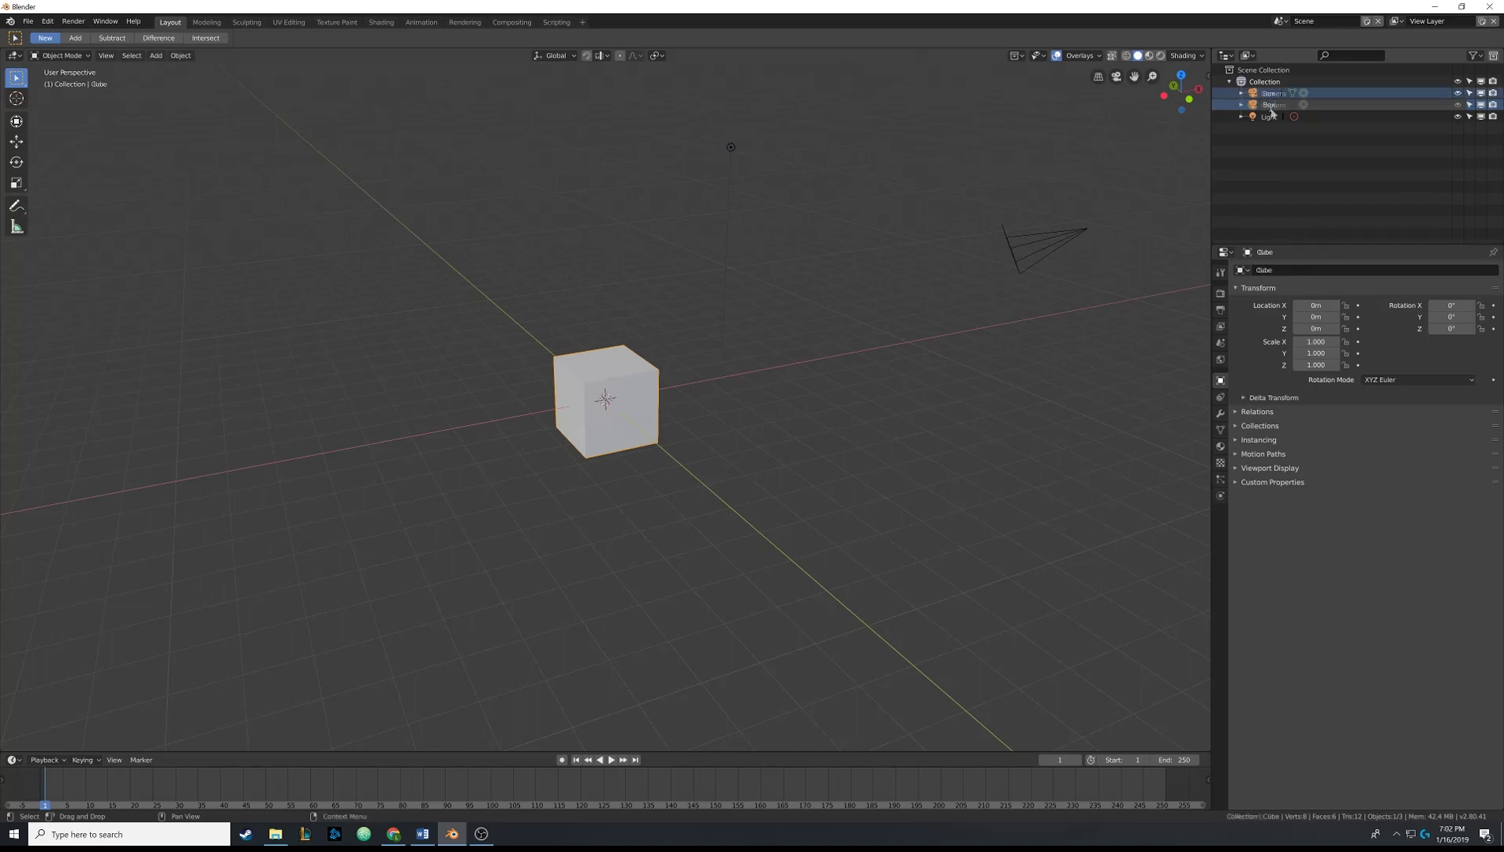
Select the light, then select the Box again.
left_click(732, 147)
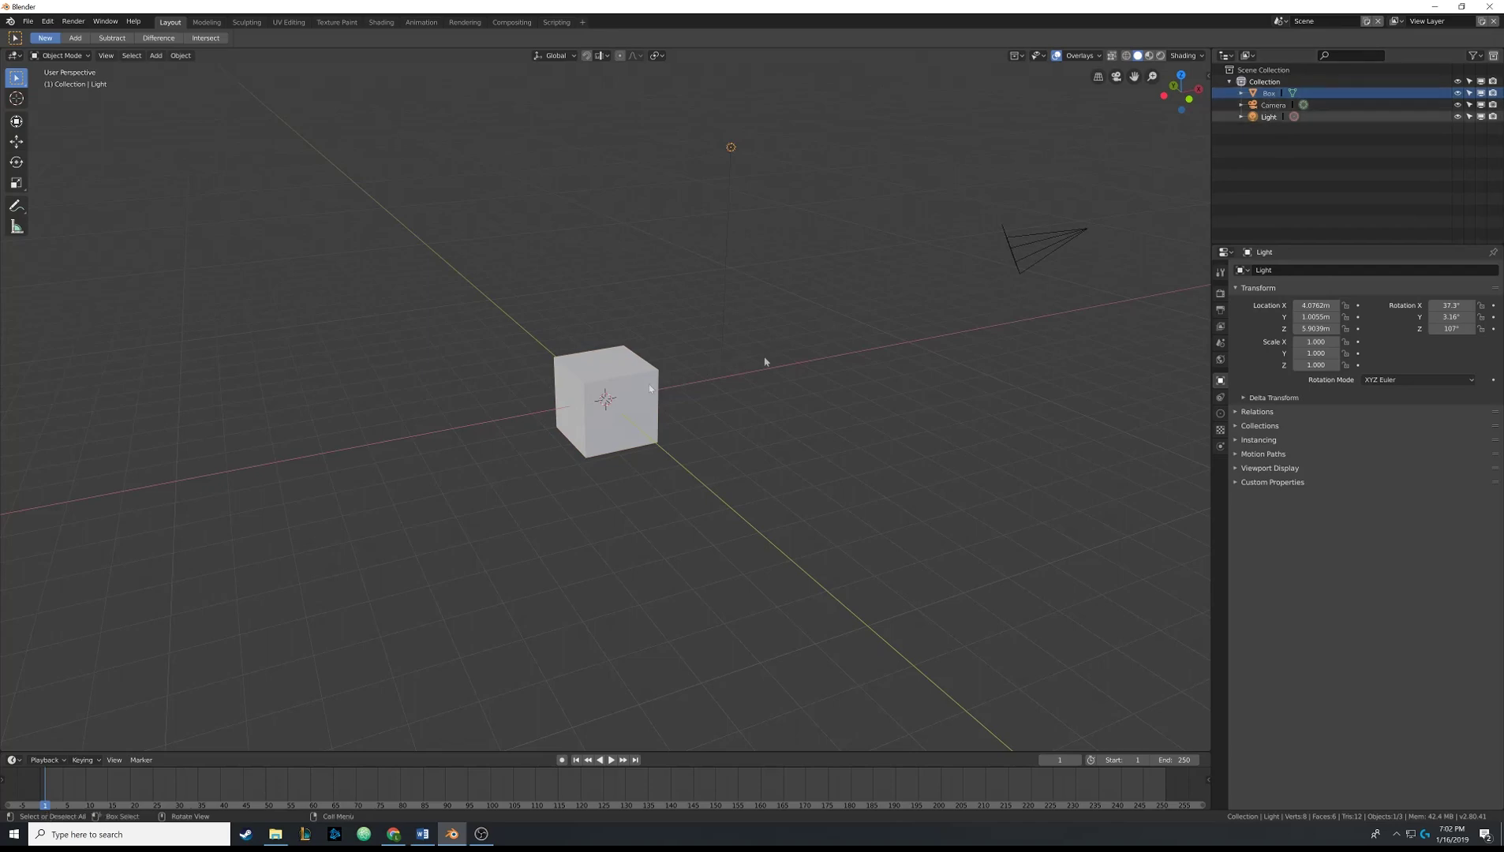
left_click(1270, 116)
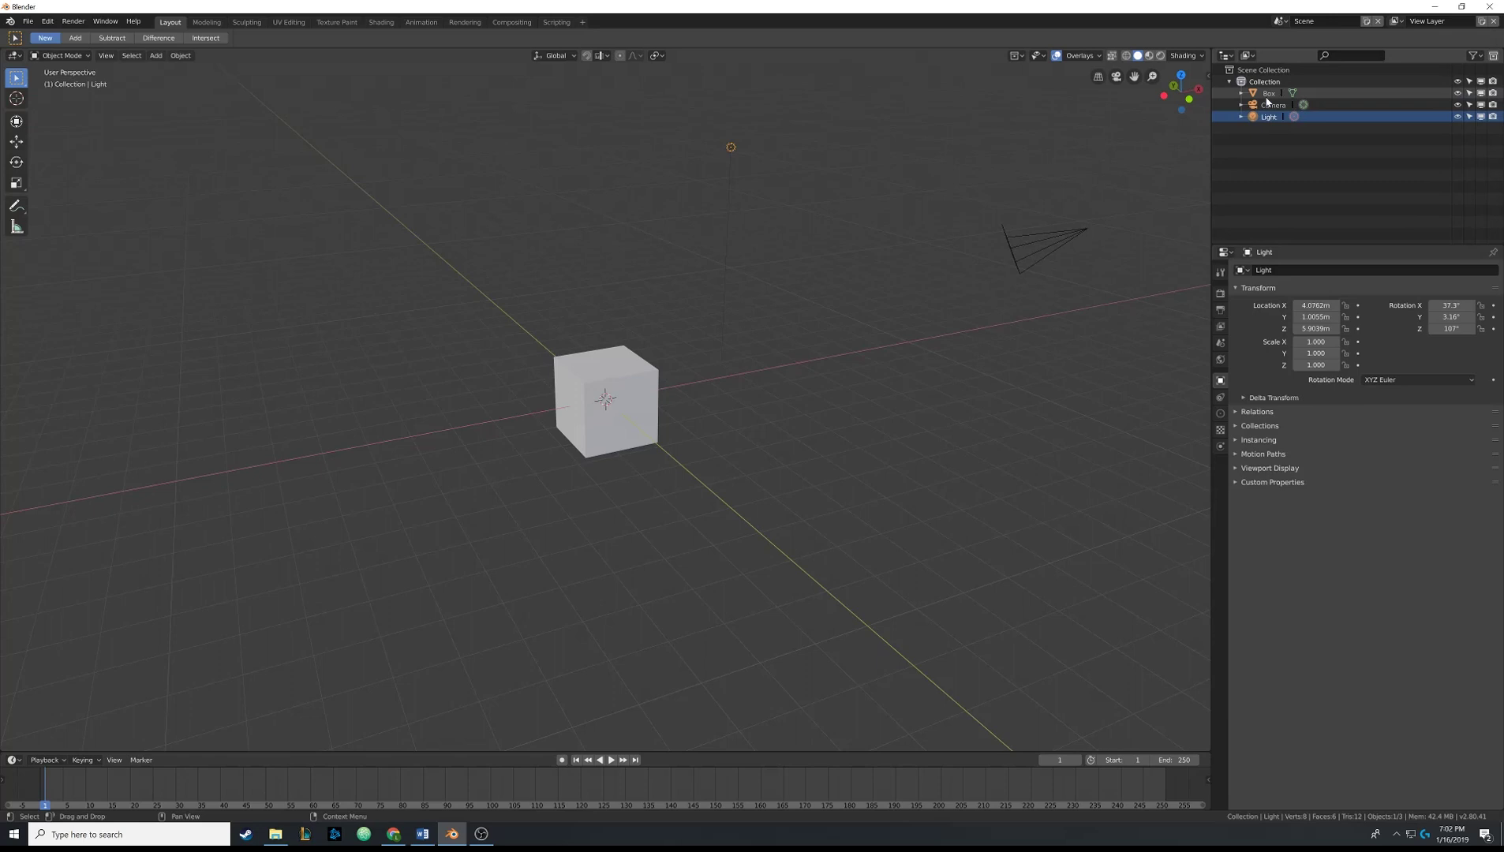
left_click(630, 369)
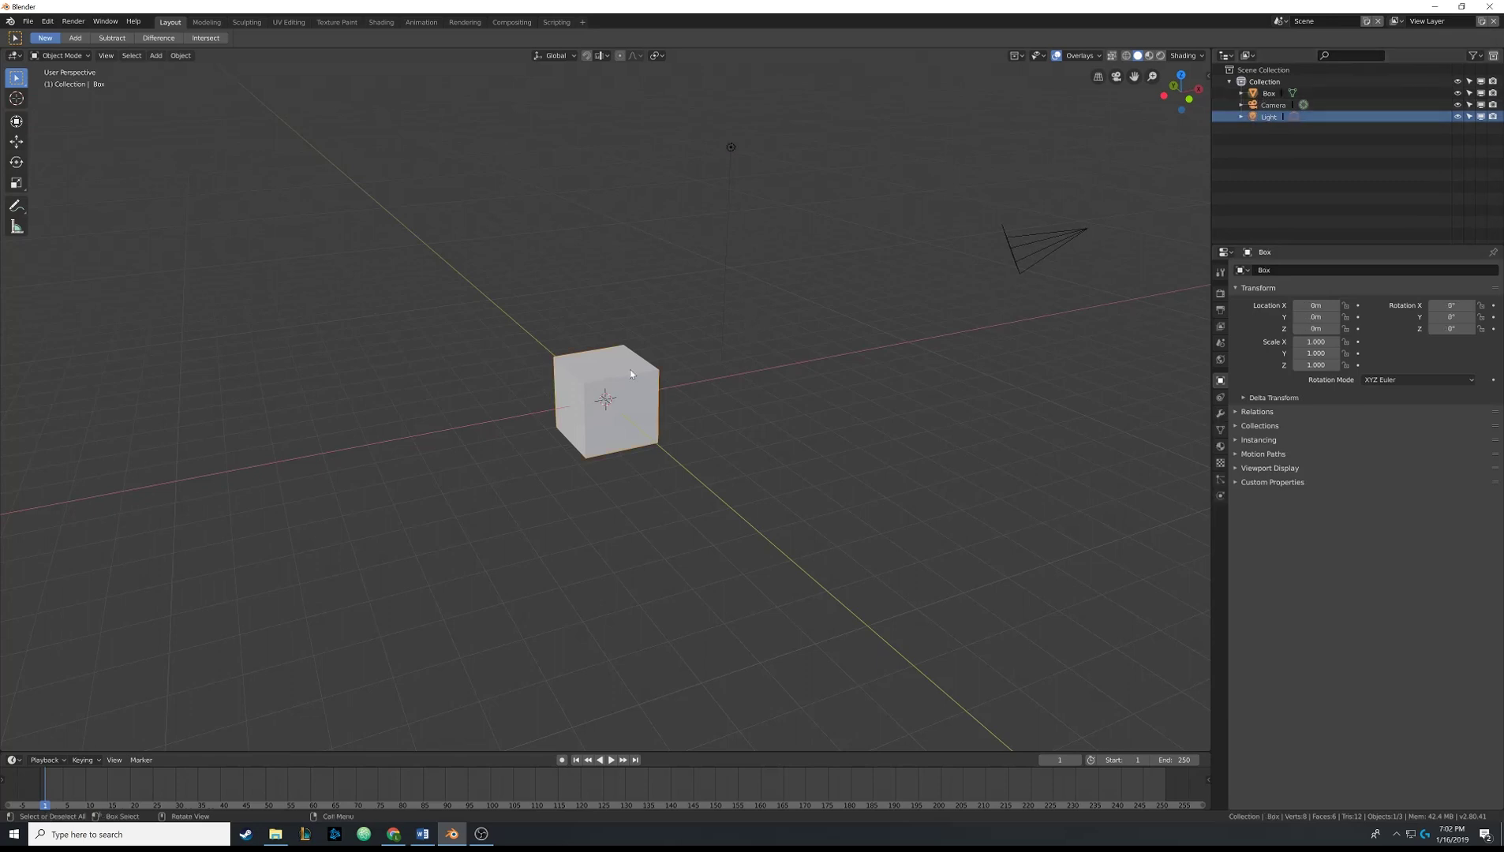
Create Collection 2 in the Outliner, move it up the hierarchy, and collapse Collection.
left_click(1494, 56)
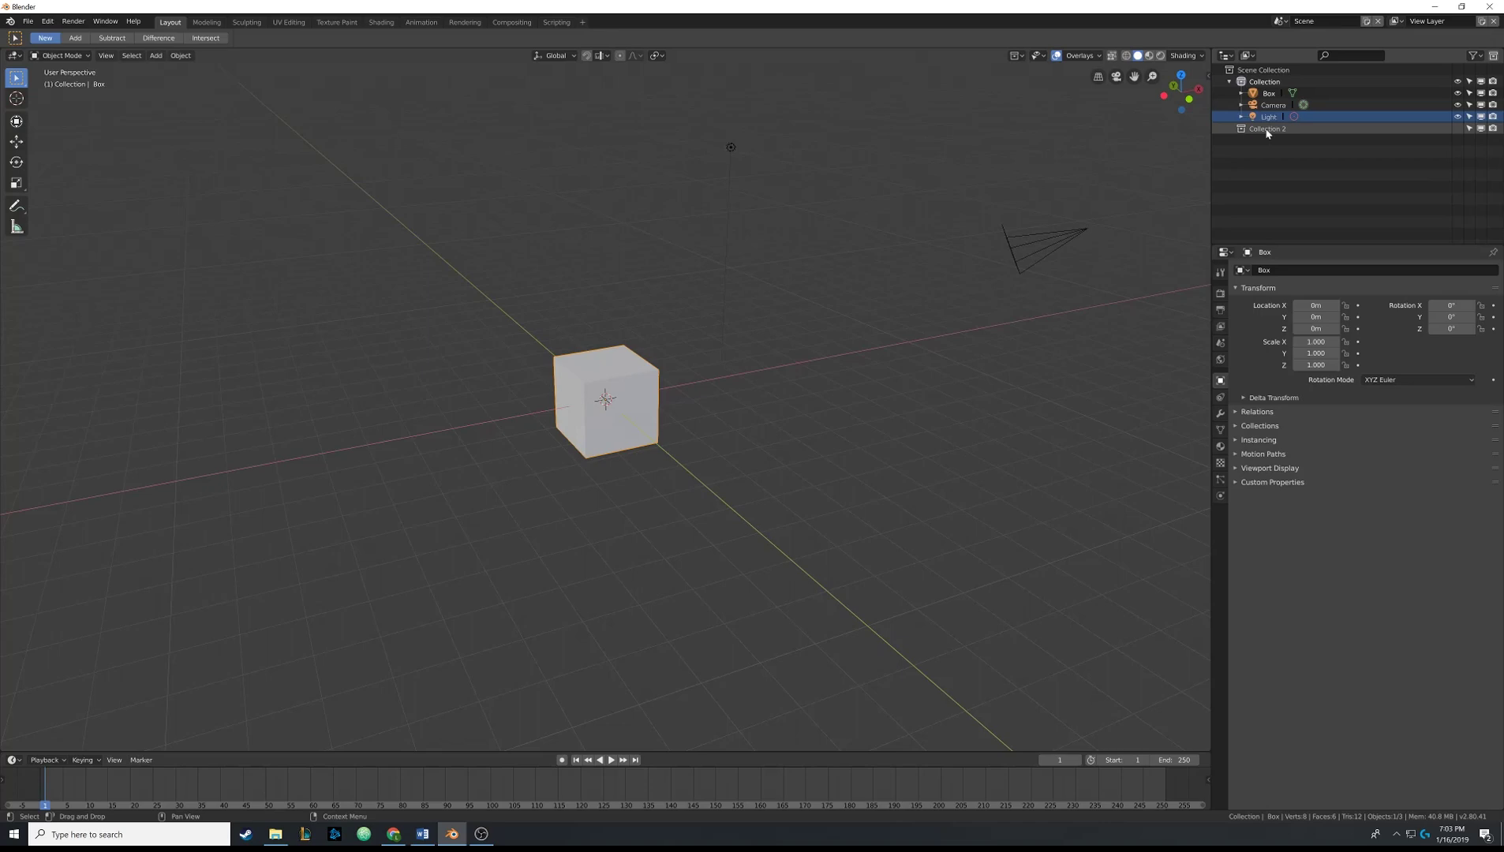
left_click_drag(1268, 133, 1259, 74)
left_click(1230, 81)
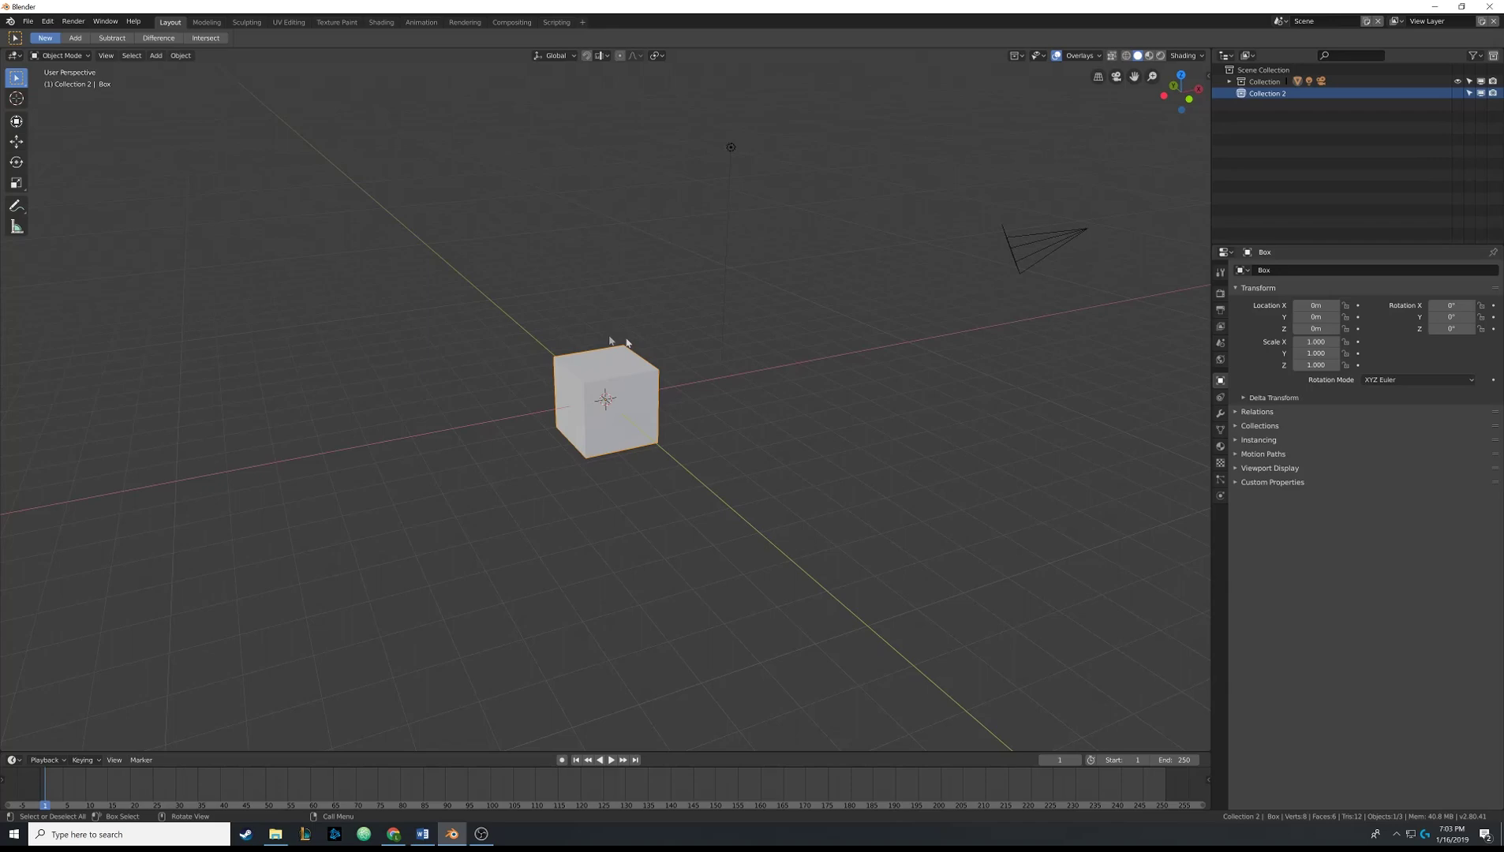
Add a new cube and move it along X to 3.5463 m beside the Box.
key("shift+a")
mouse_move(608, 338)
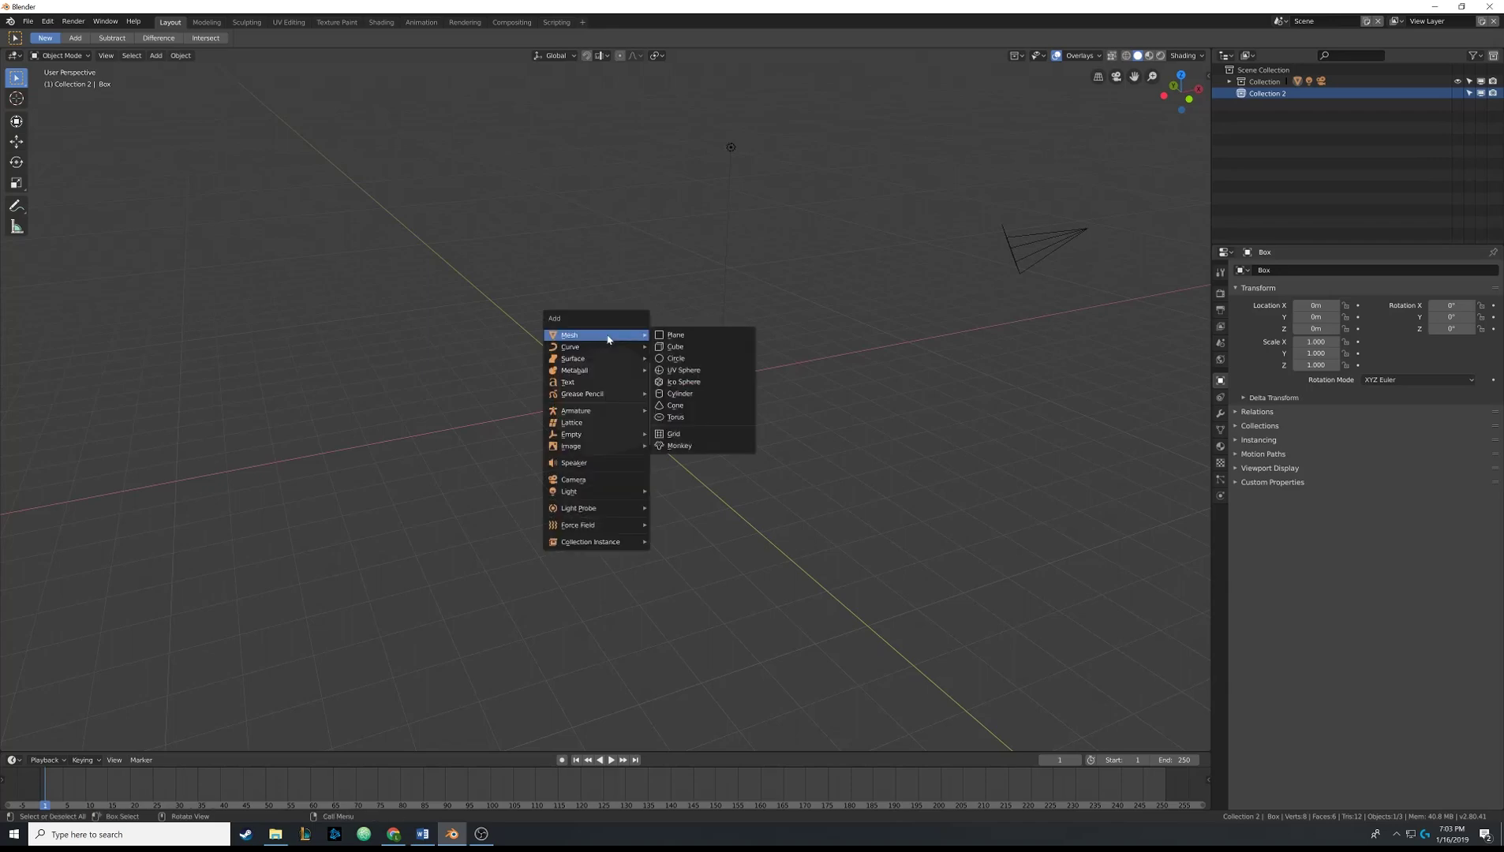
left_click(686, 347)
key("g")
key("x")
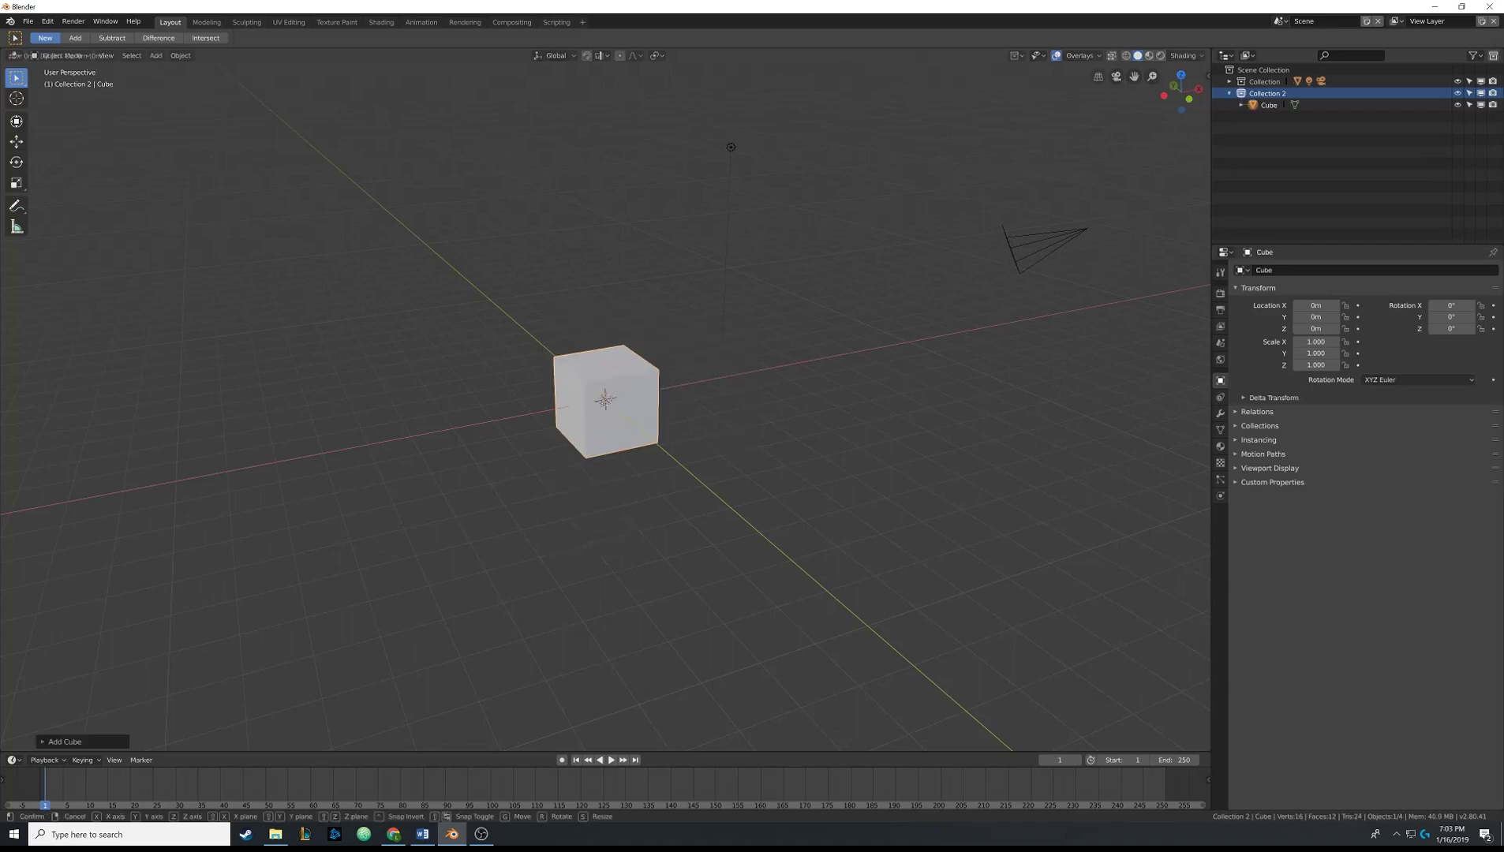
left_click(667, 408)
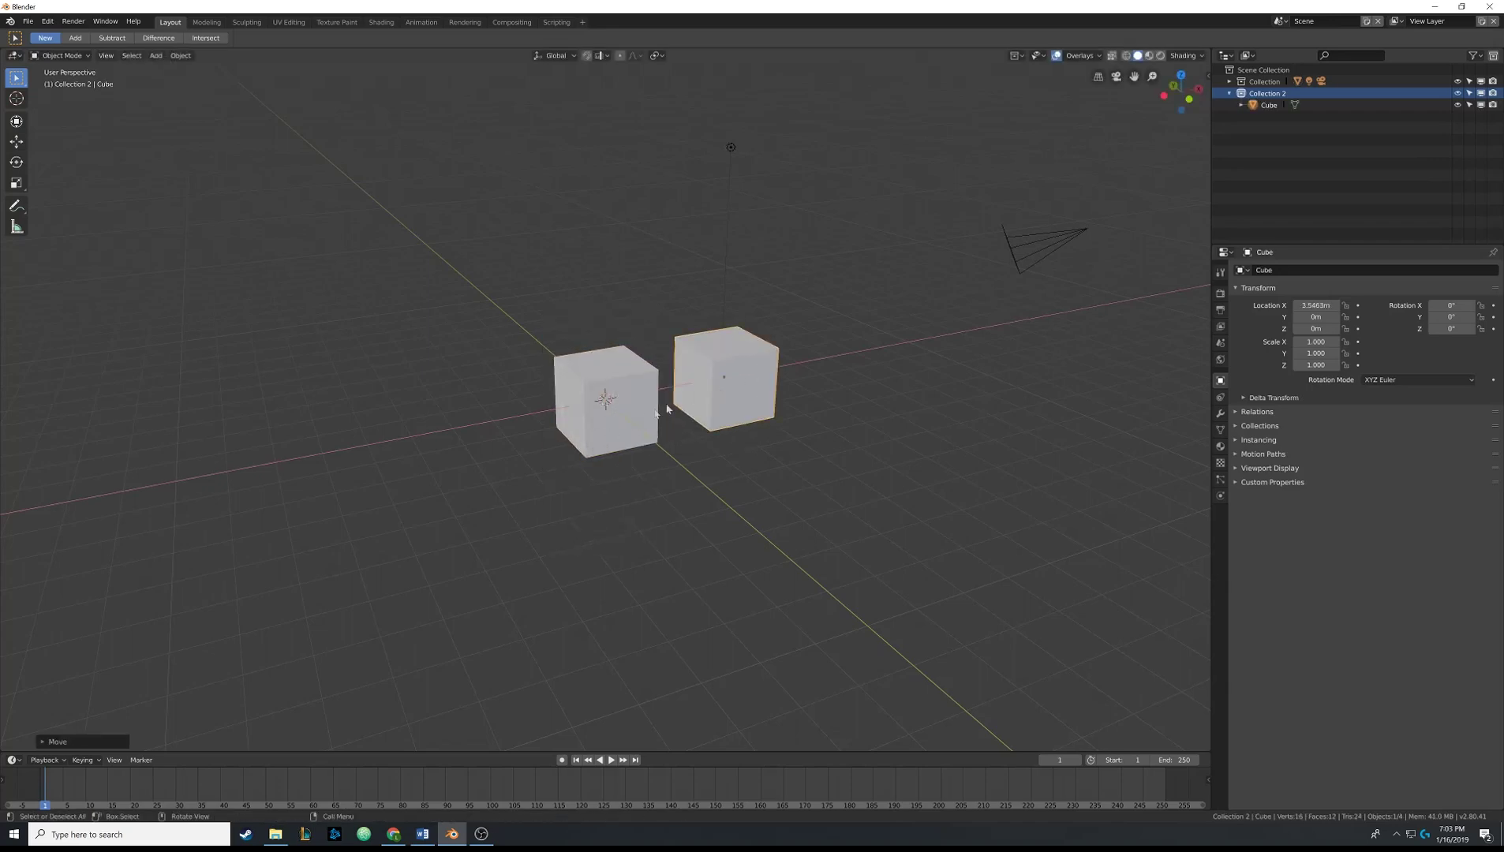
Rename Collection 2 to 'Foreground'.
left_click(1230, 81)
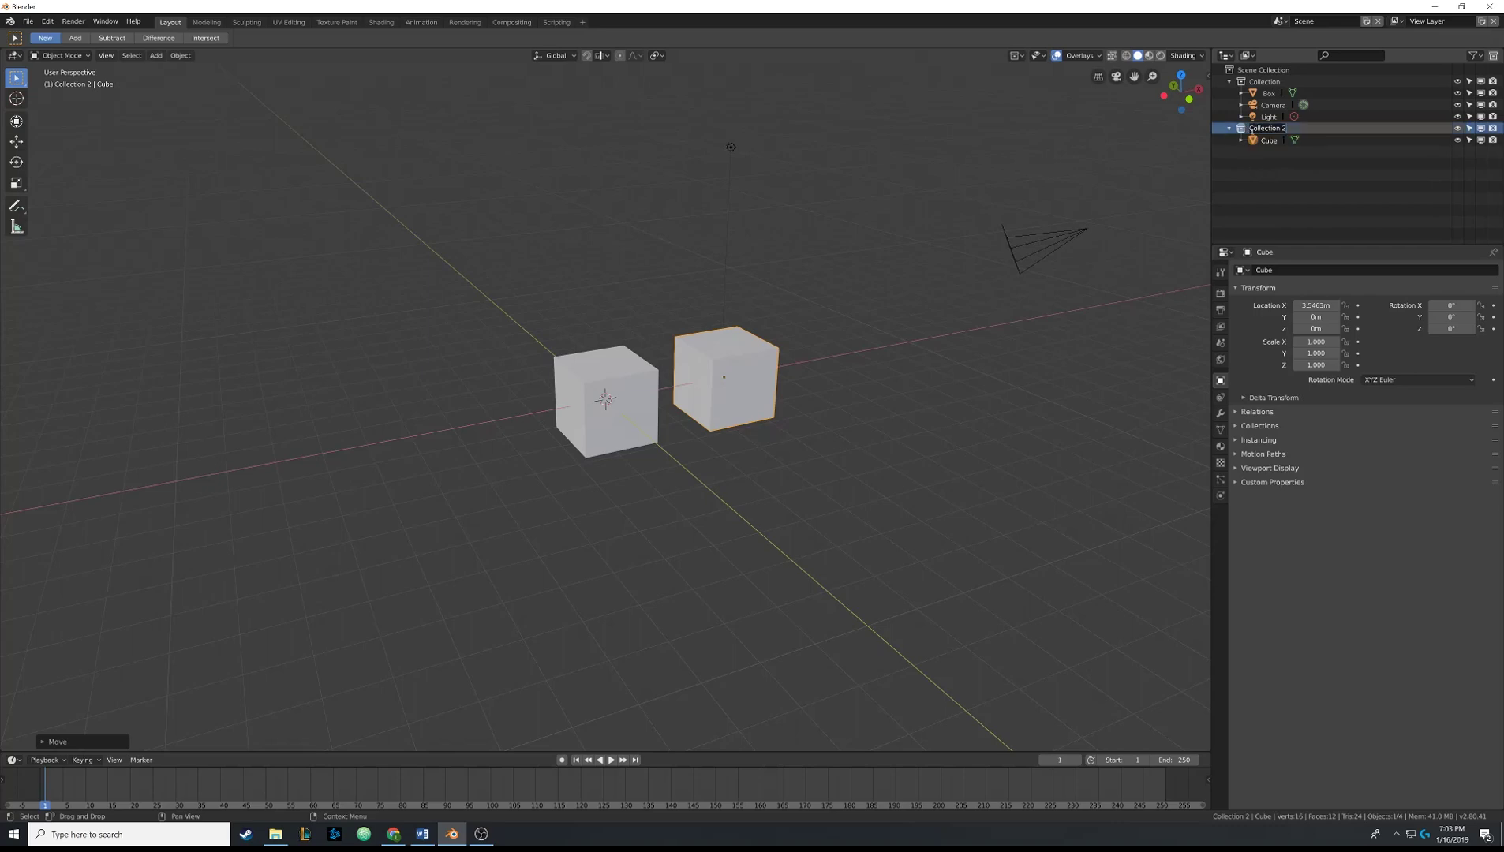
type("Foreground")
key("Return")
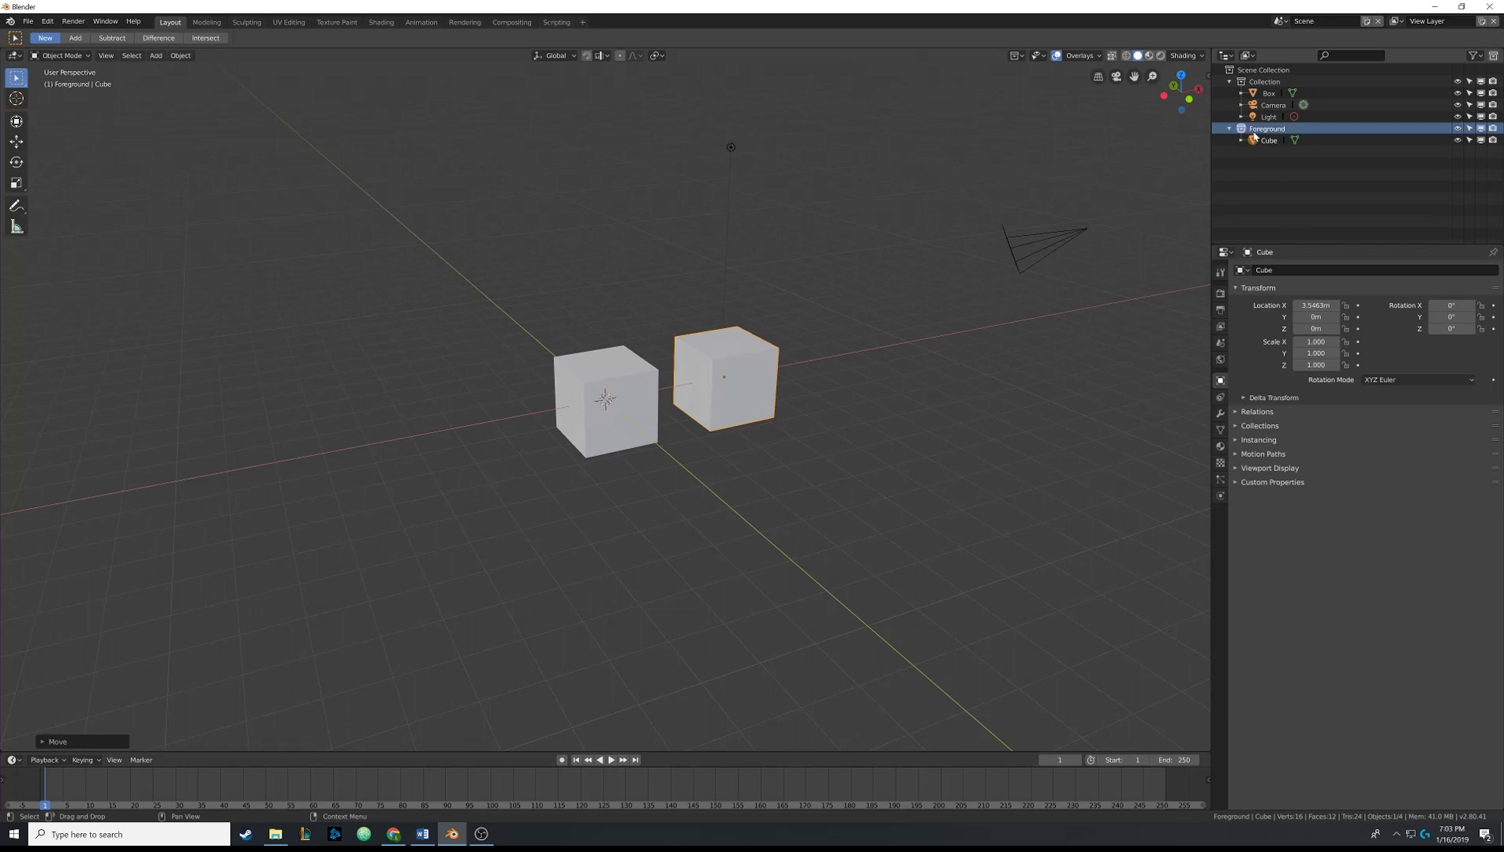
middle_click_drag(837, 276, 823, 282)
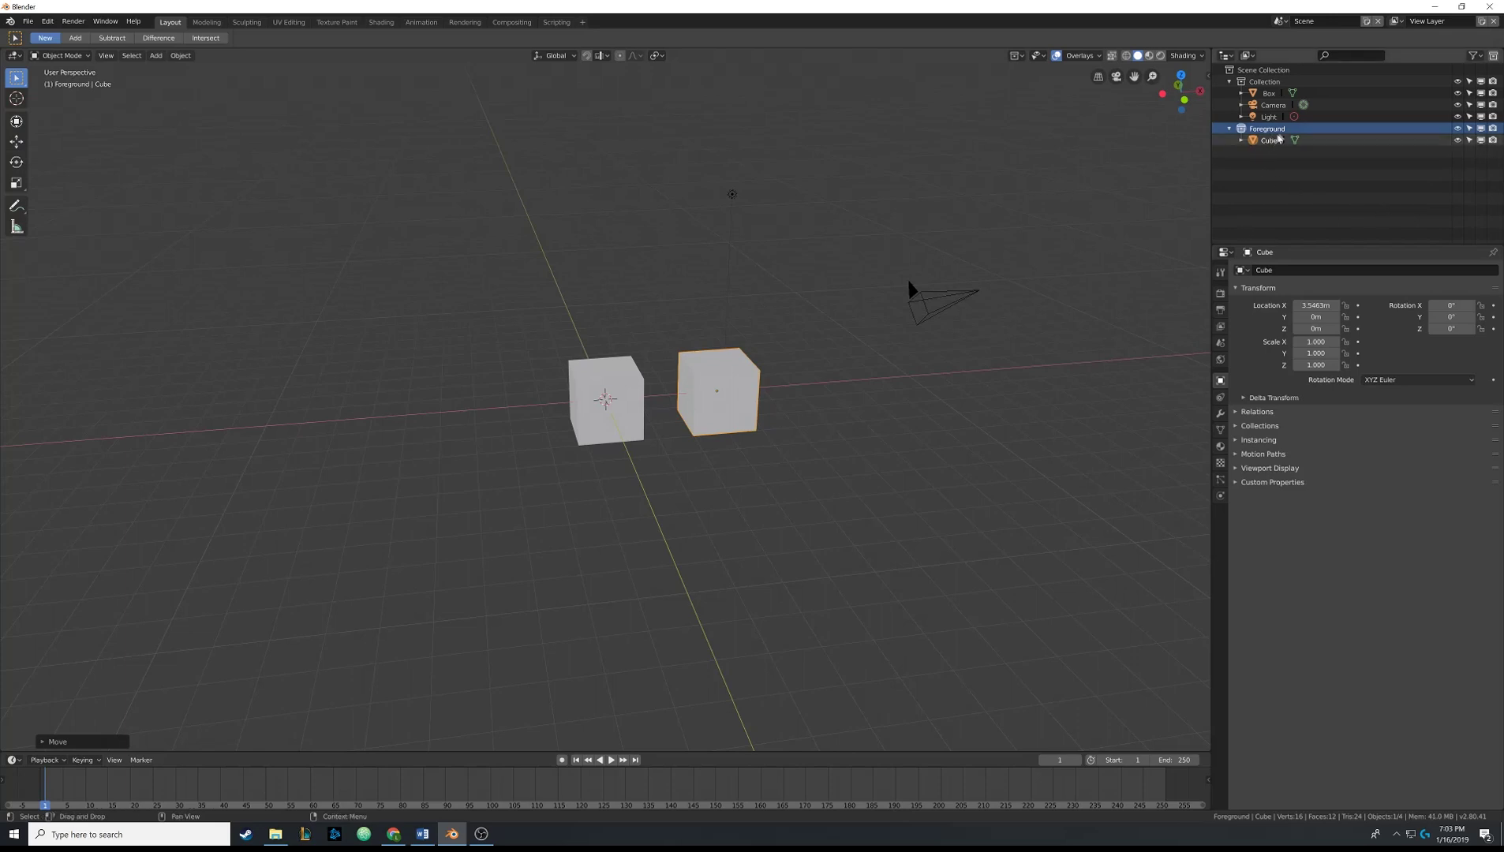
Select the objects in Foreground, then every object in Collection.
right_click(1273, 130)
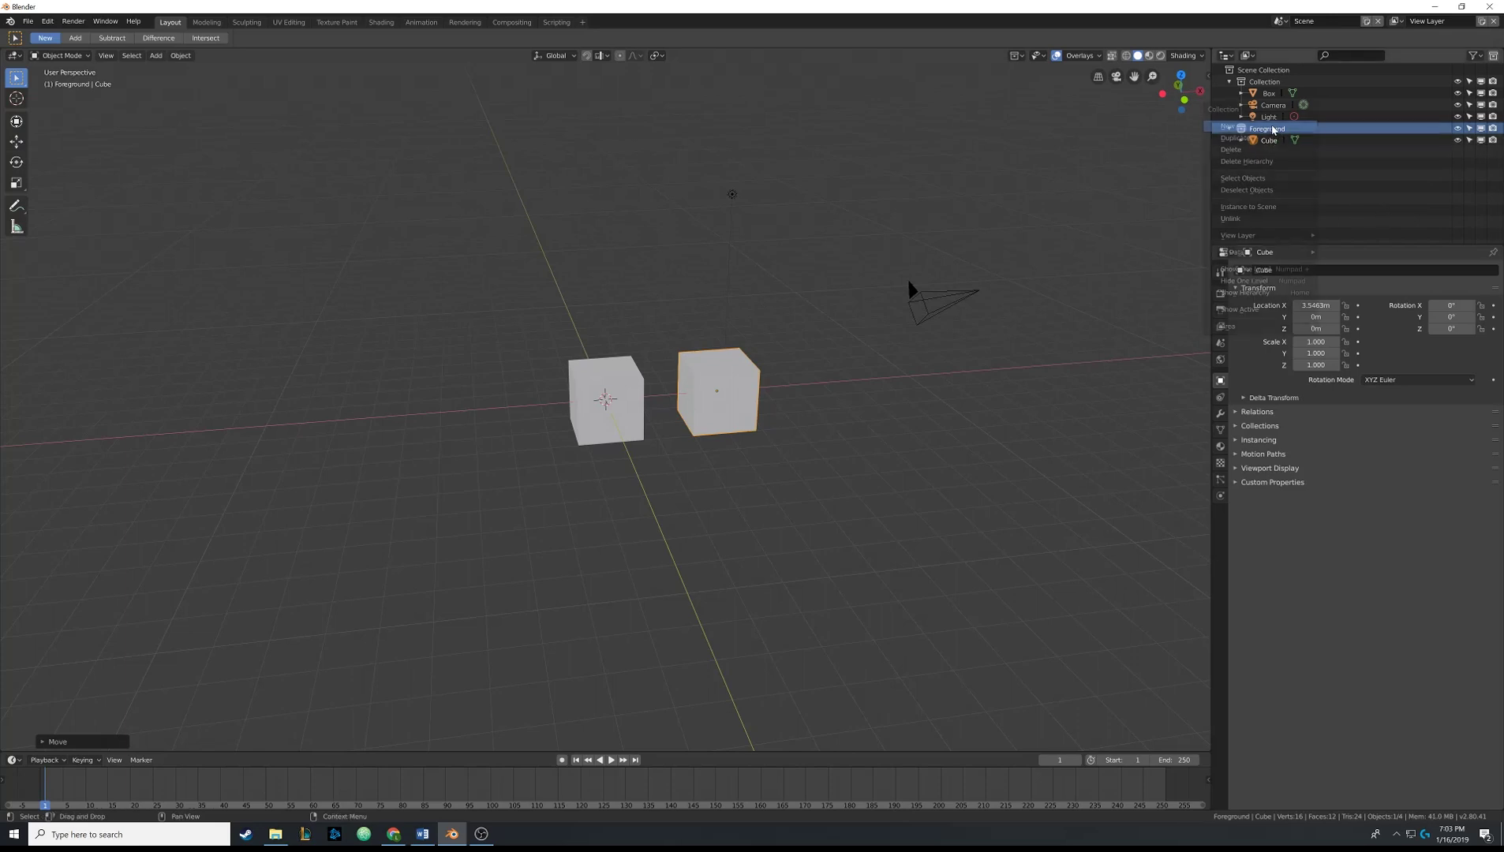
left_click(1271, 180)
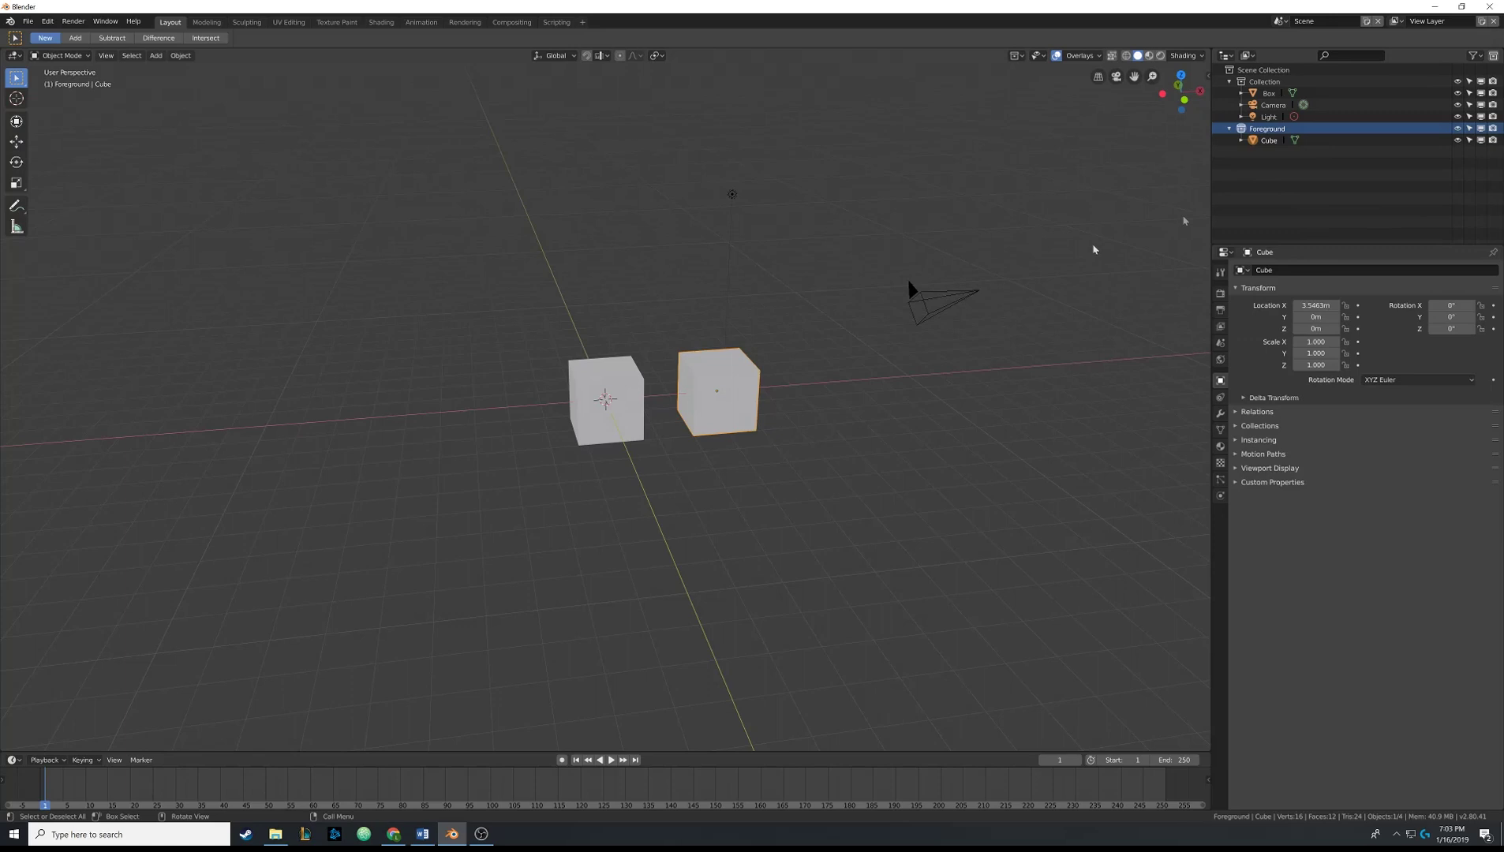
right_click(1264, 81)
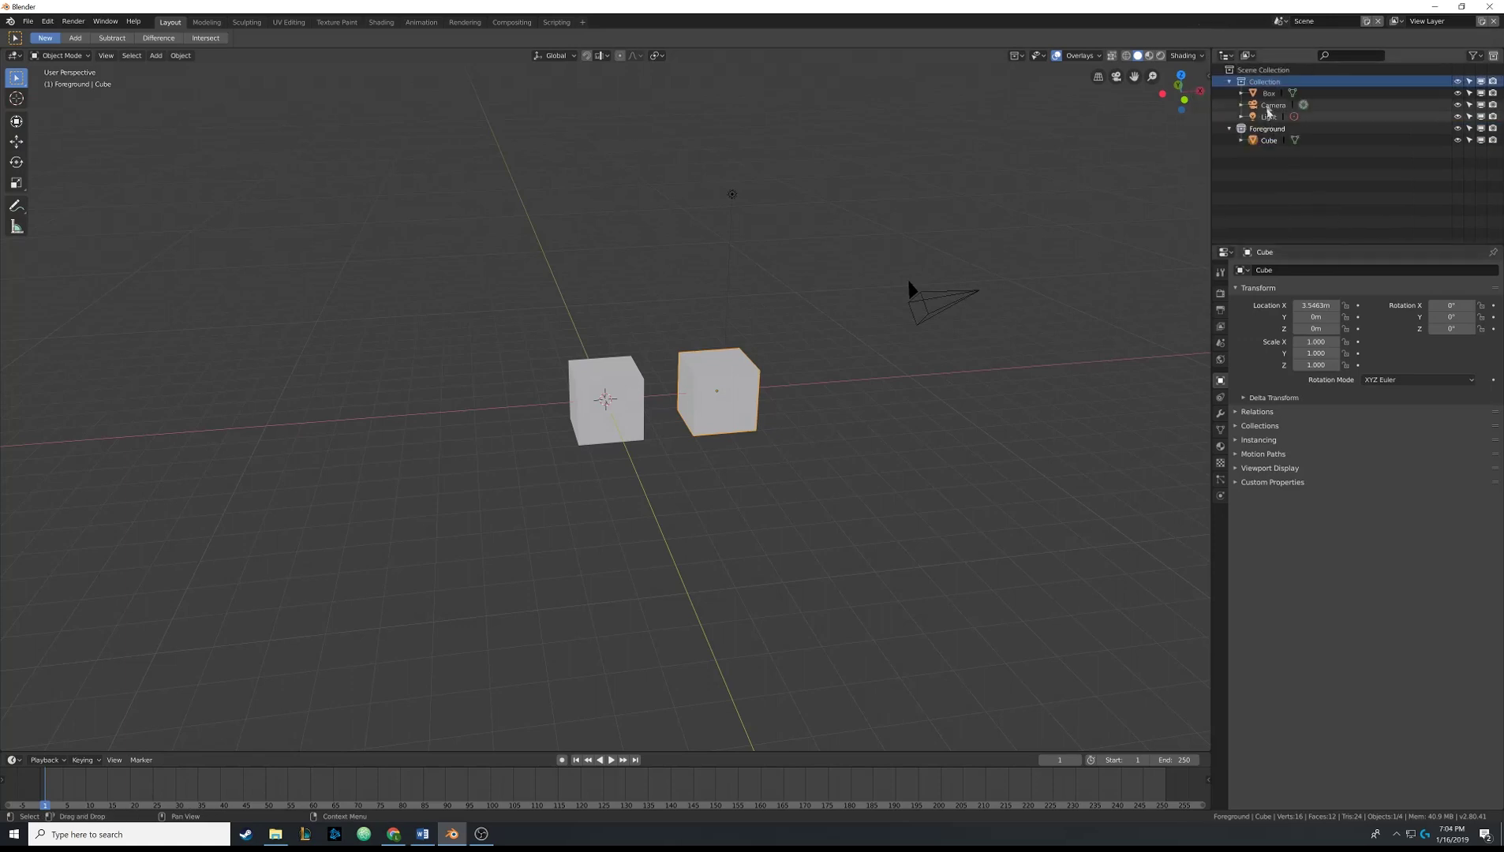
right_click(1266, 83)
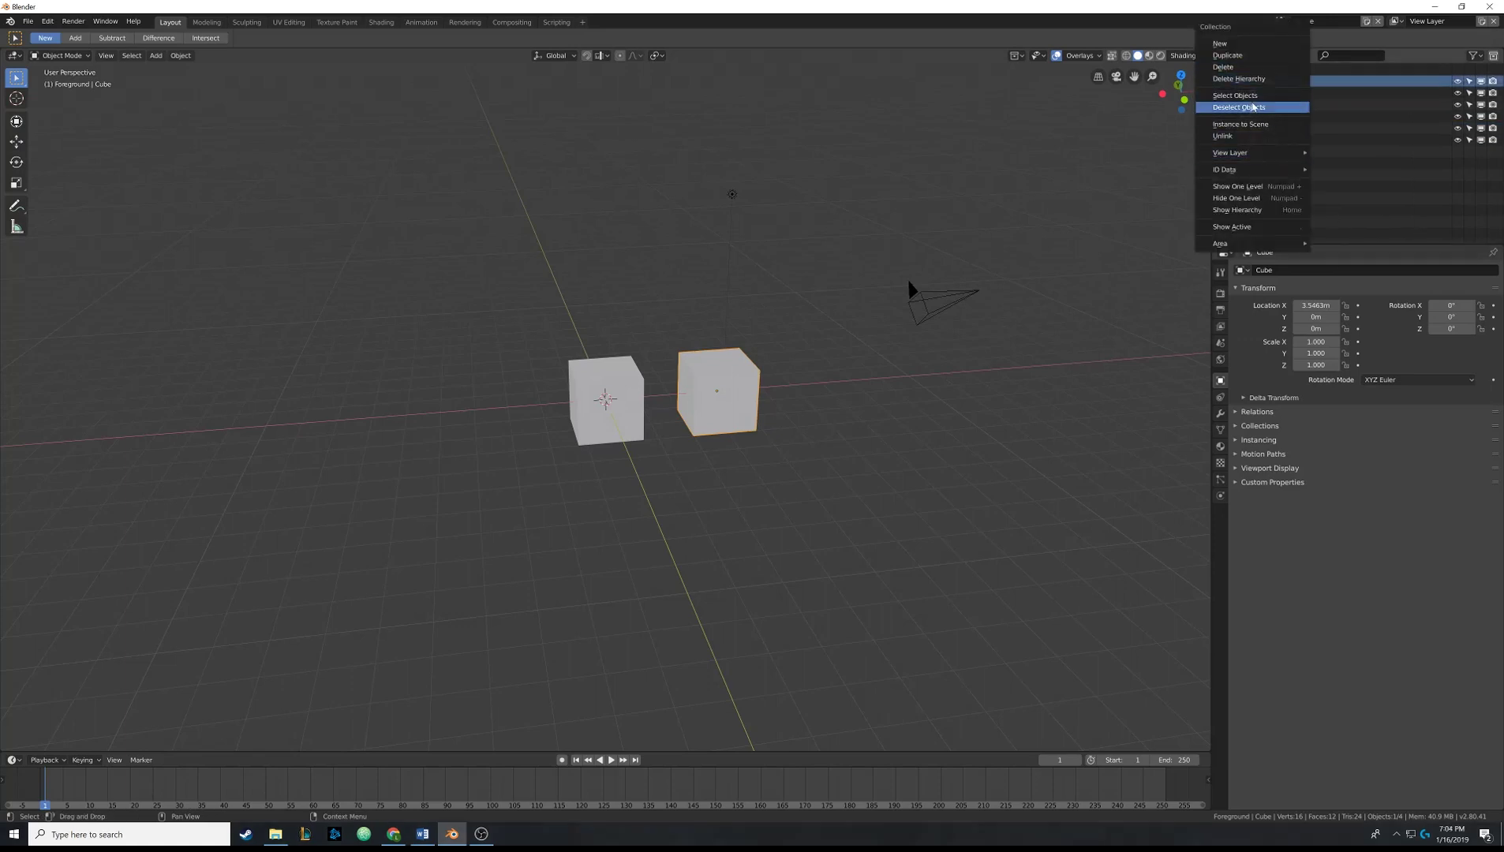
left_click(1235, 94)
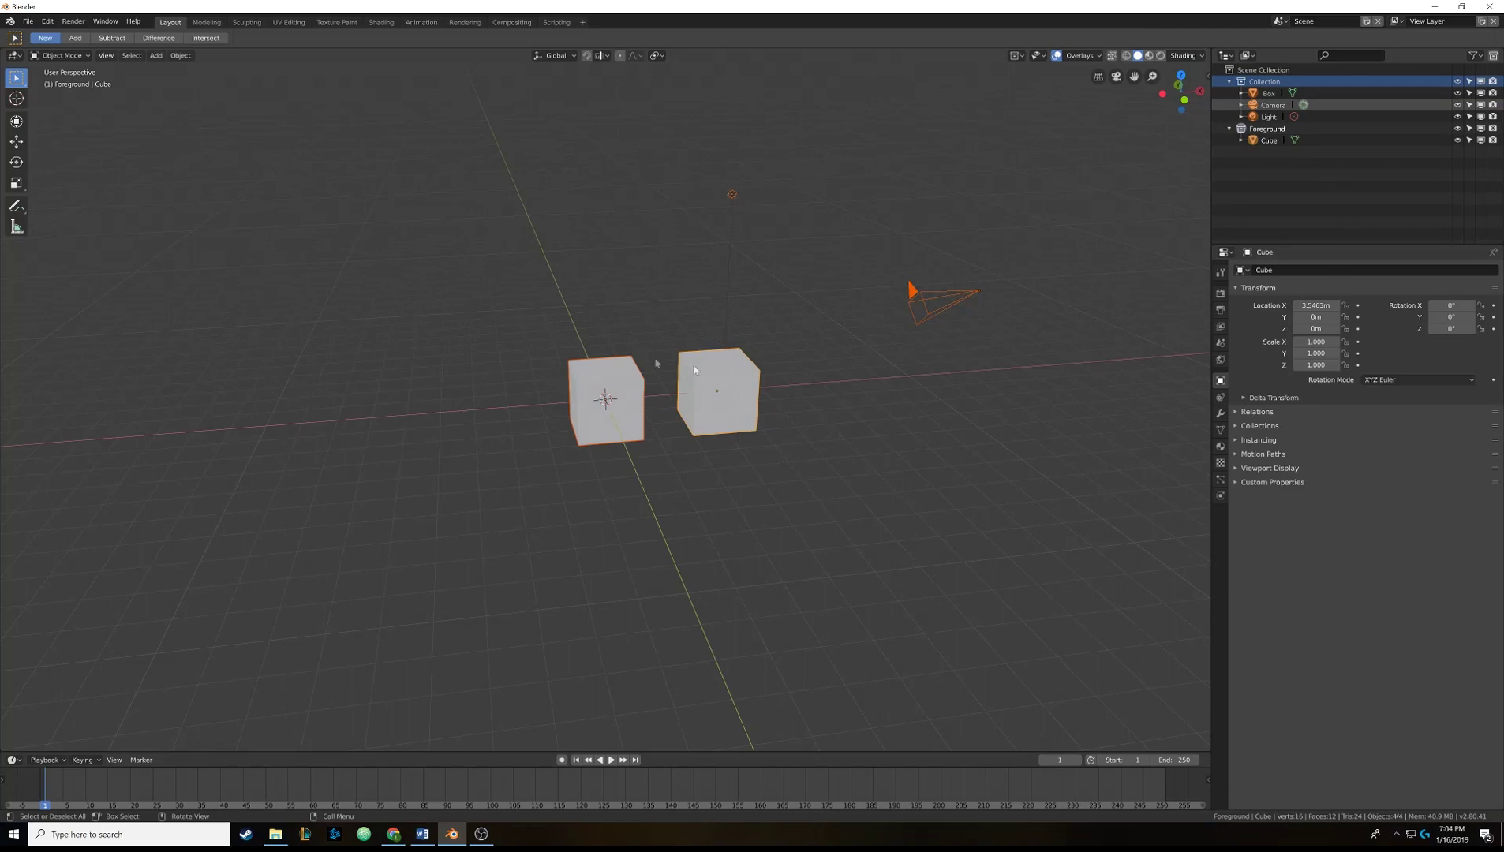
Deselect all, then reselect Box, Camera and Light using Collection's Select Objects.
left_click(755, 296)
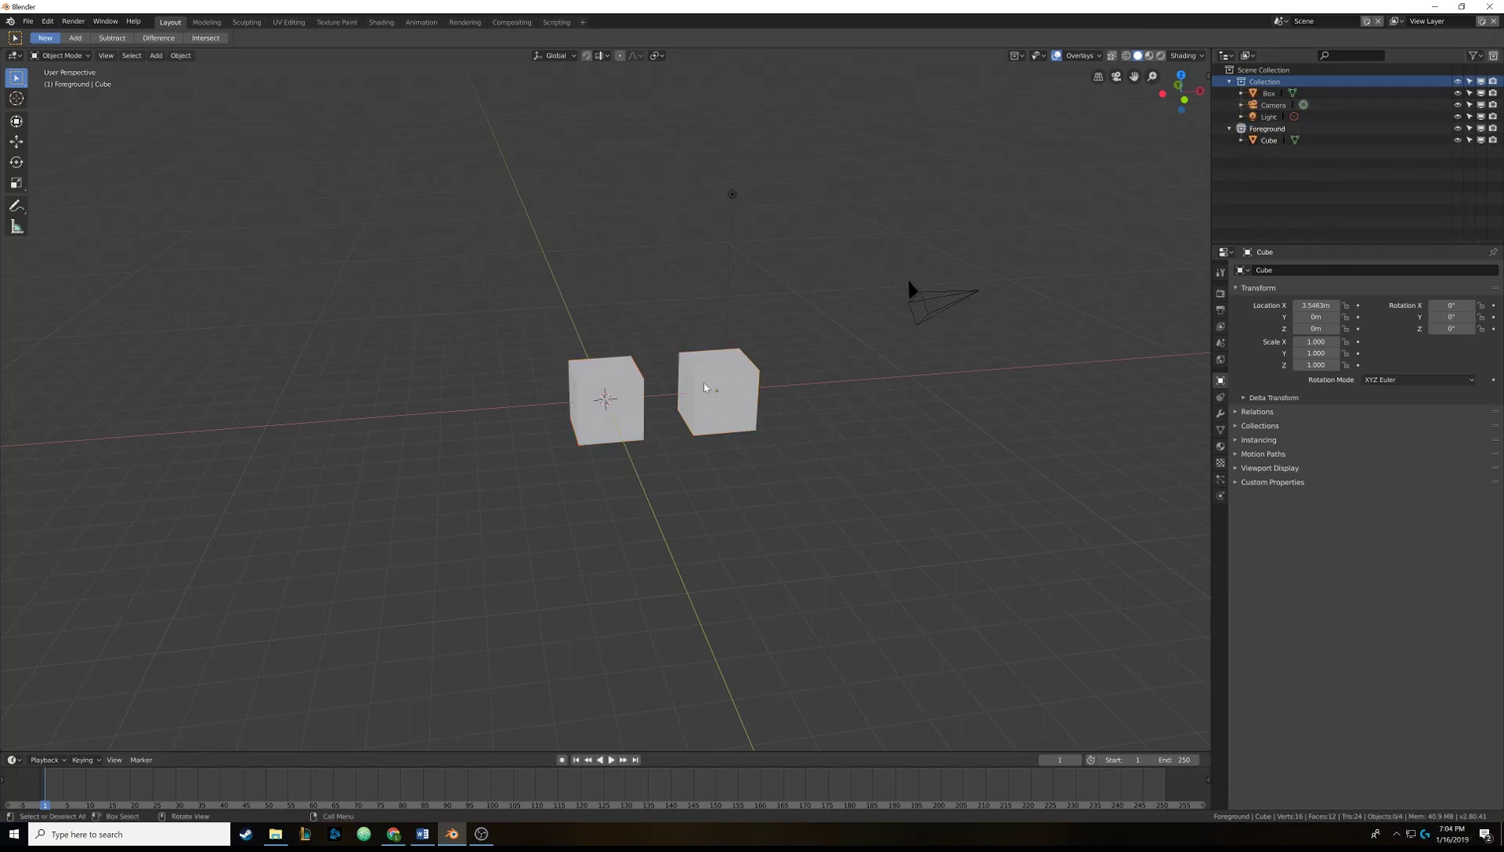
right_click(1267, 81)
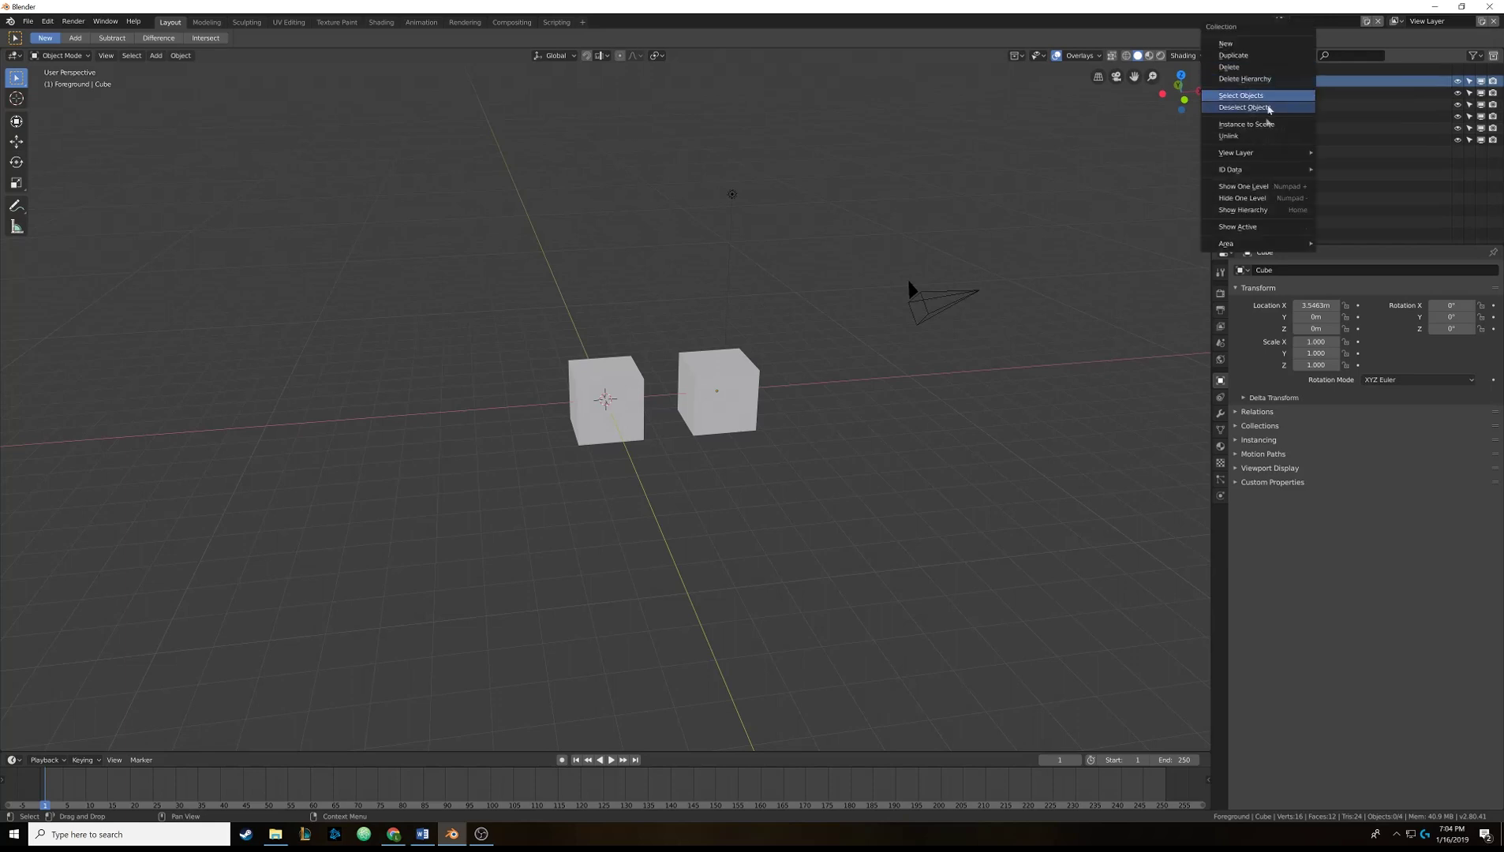
left_click(1255, 95)
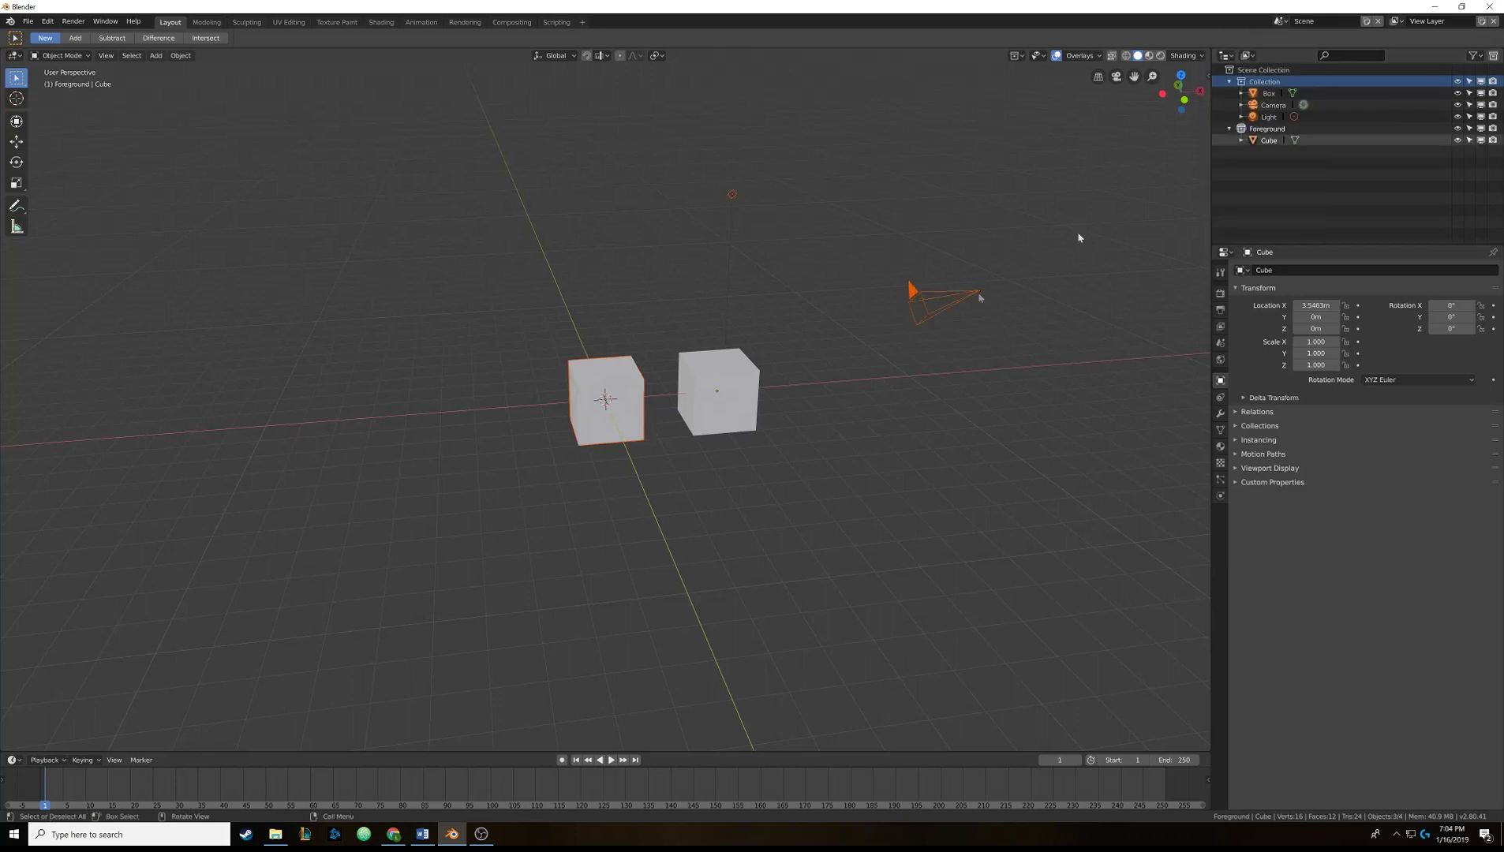
Toggle the Cube's viewport and render visibility, then make it unselectable.
left_click(1459, 141)
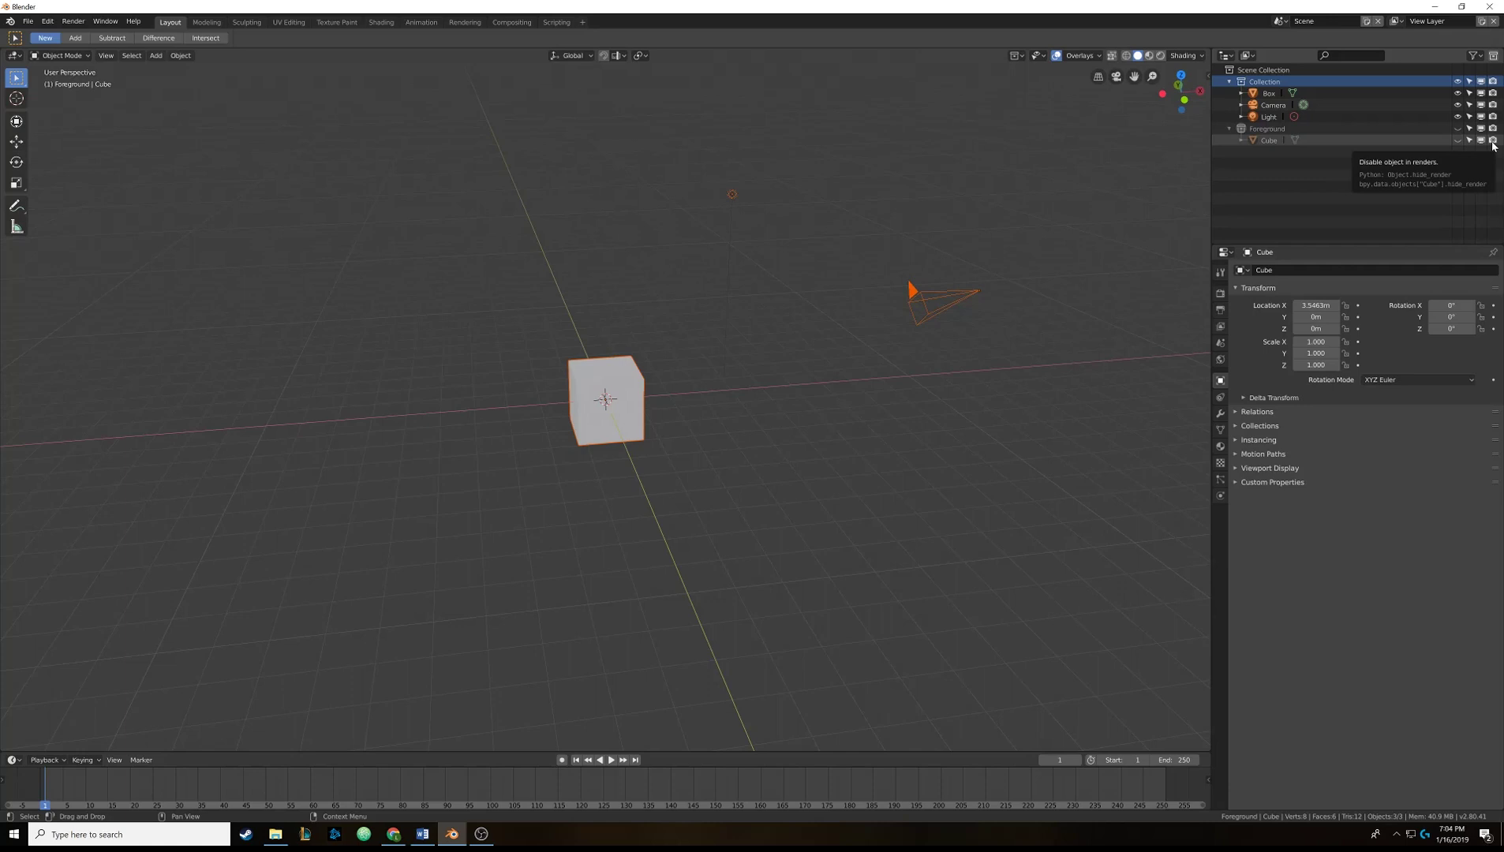
left_click(1493, 140)
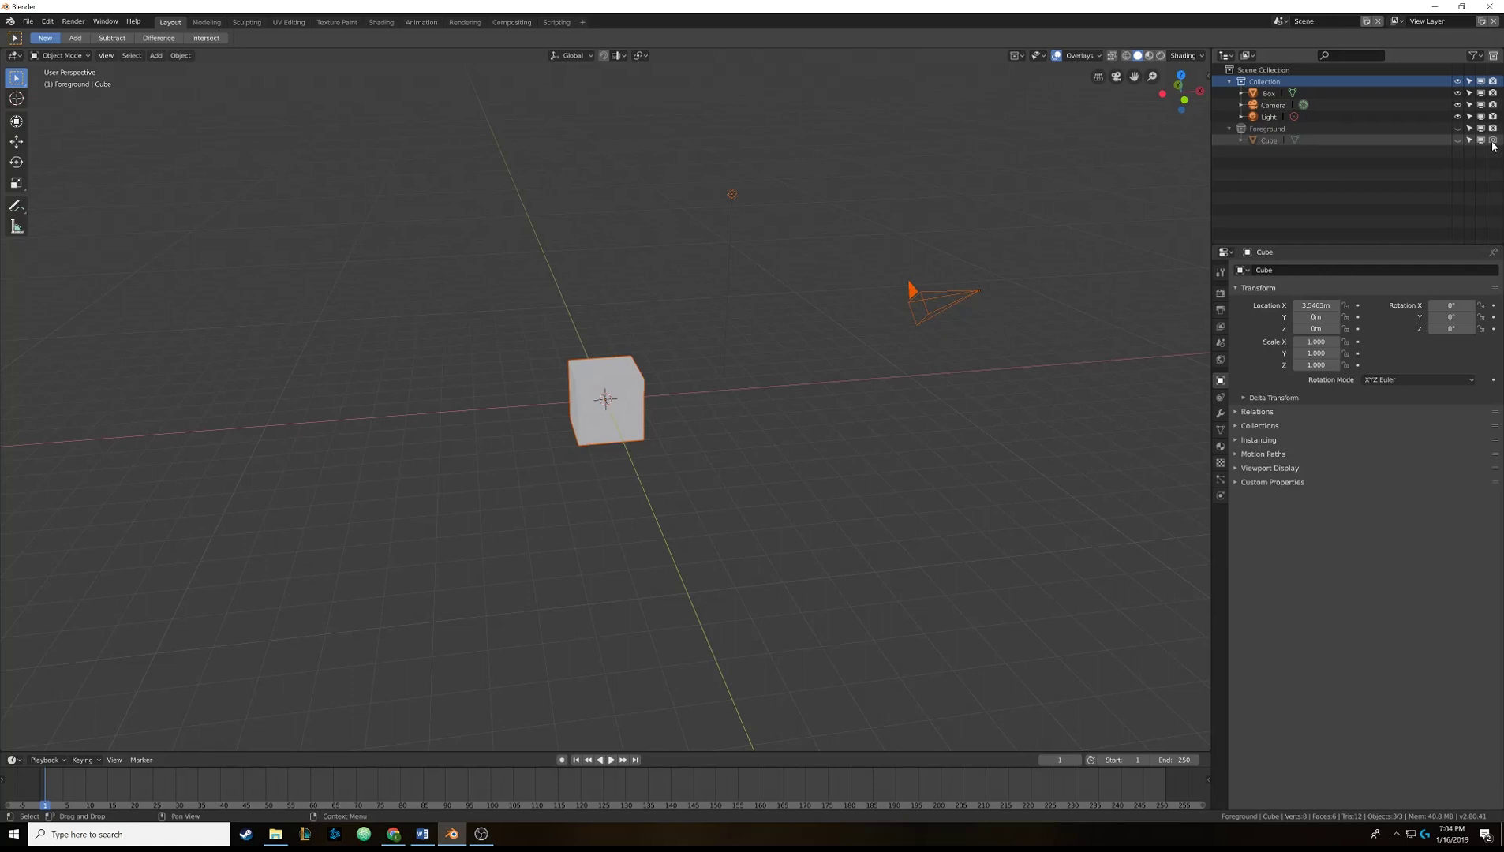
left_click(1457, 142)
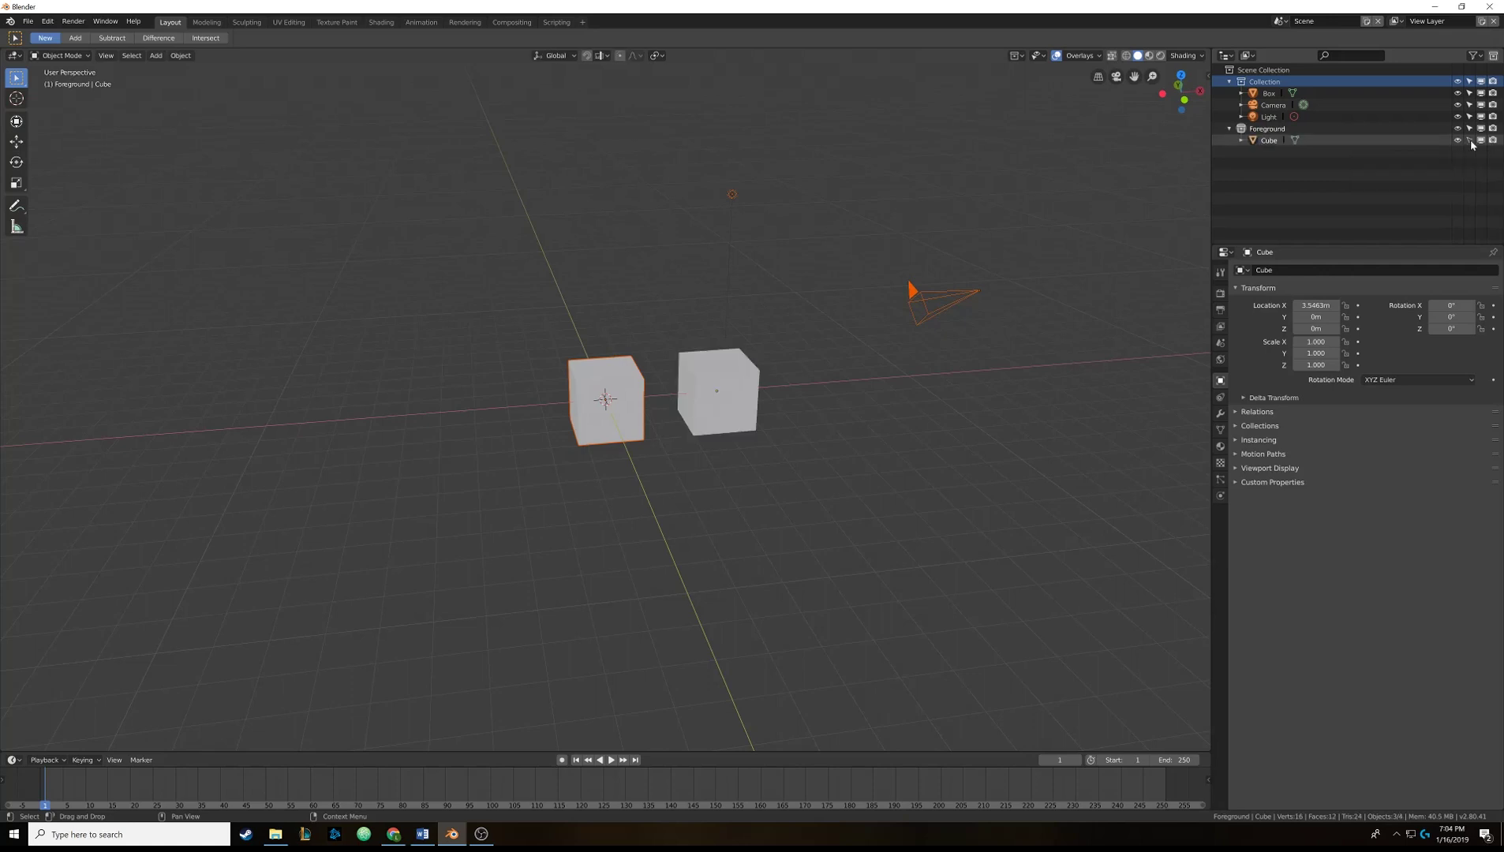
left_click(1470, 139)
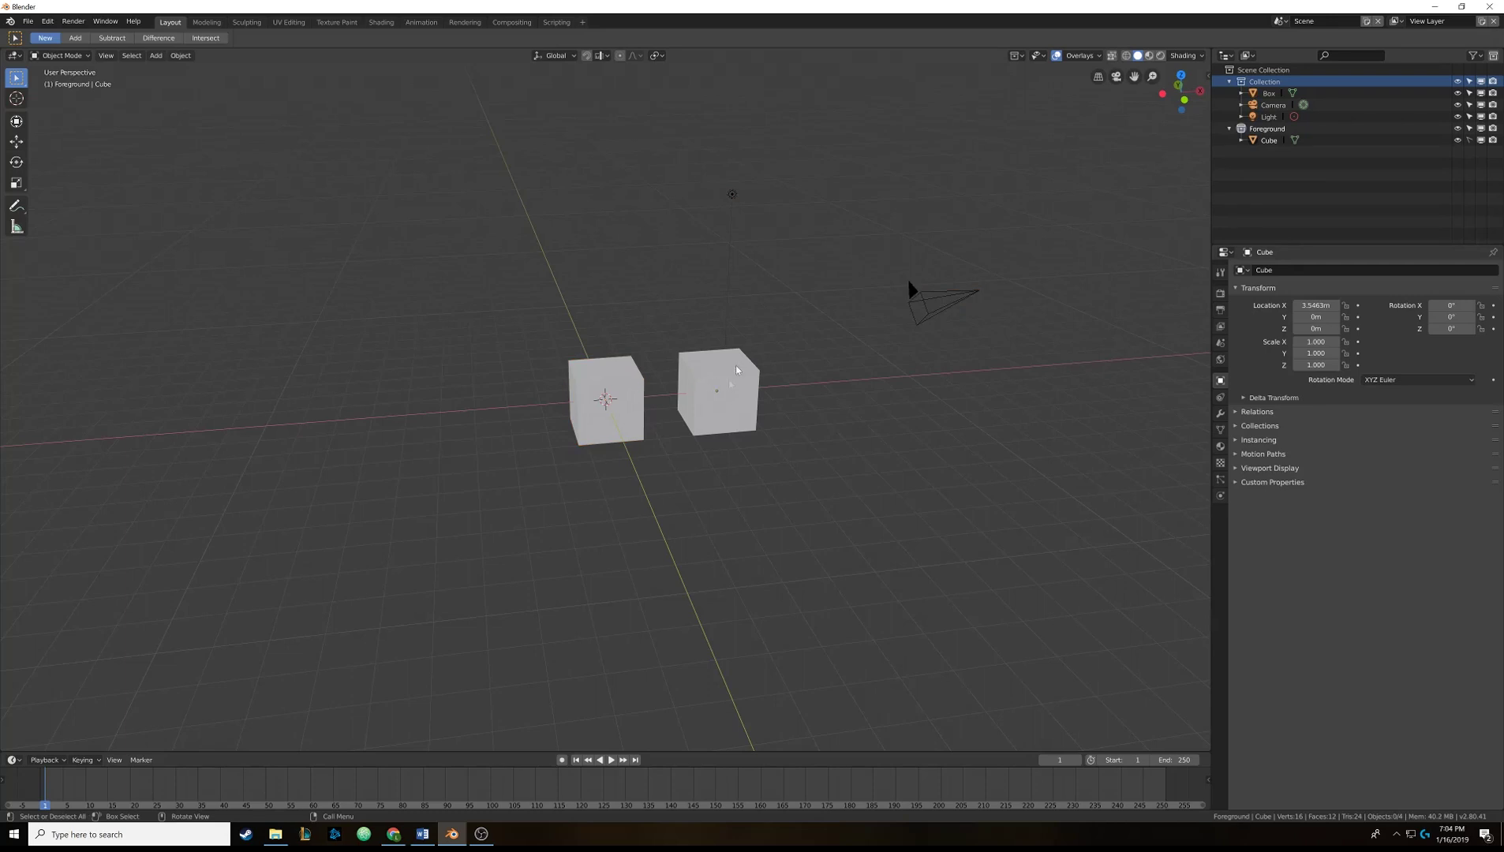
Disable and re-enable the Cube in viewports several times, then hide and show it again.
left_click(1481, 139)
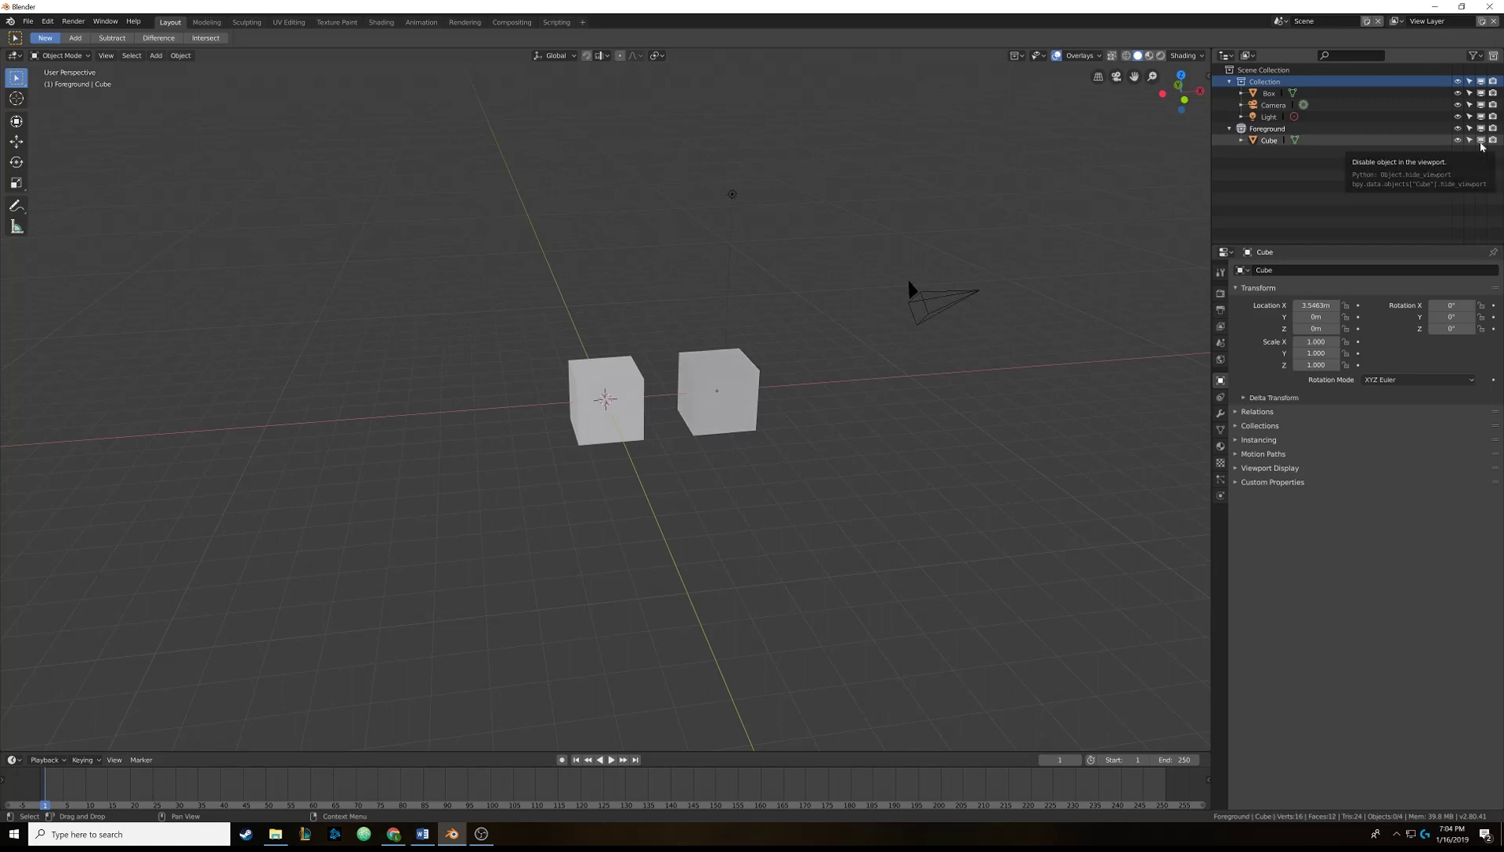
left_click(1481, 140)
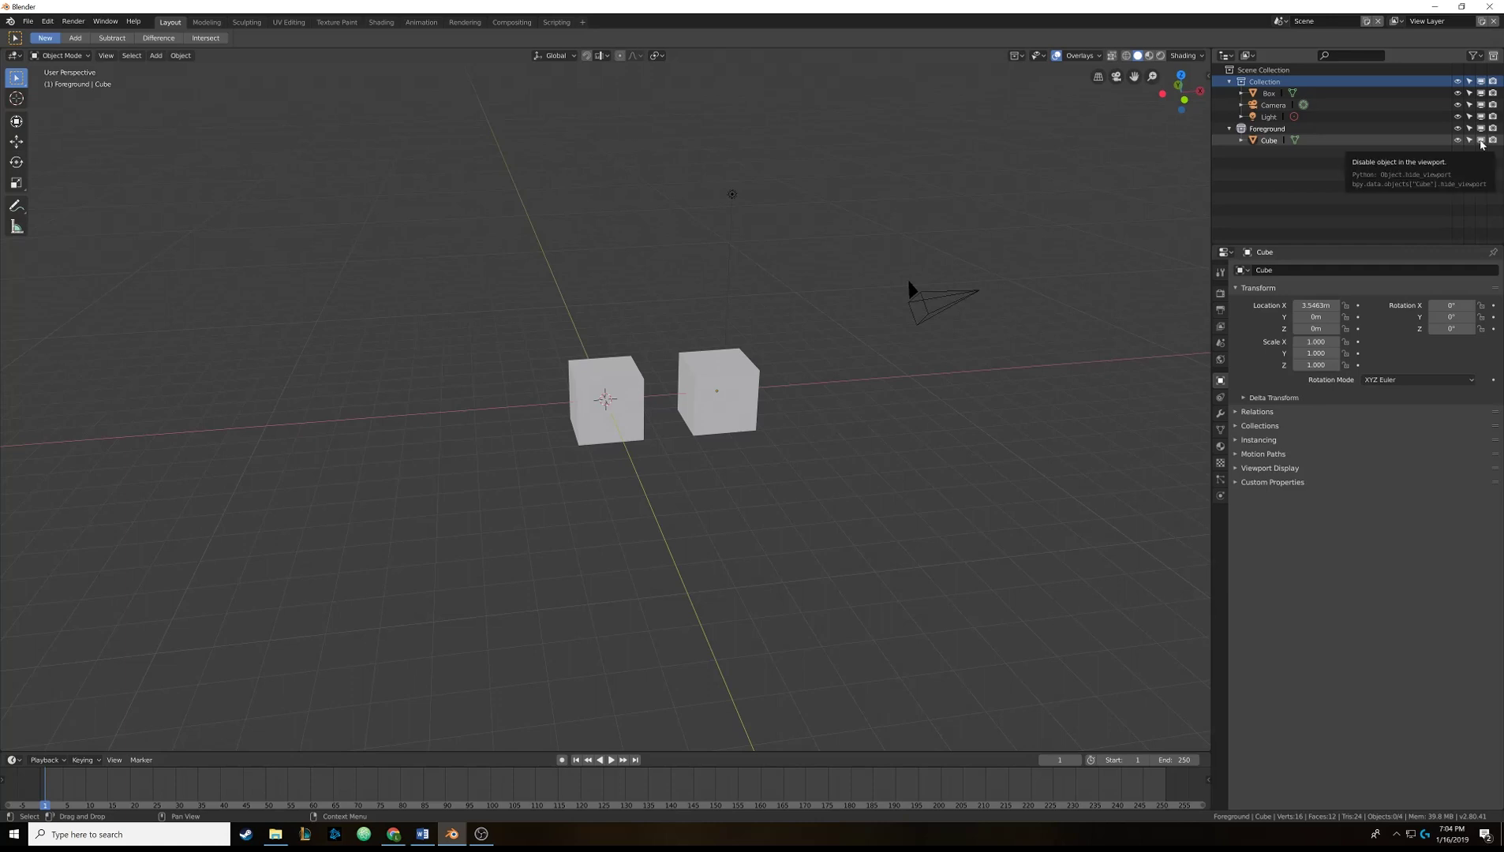
left_click(1481, 141)
left_click(1481, 141)
left_click(1481, 140)
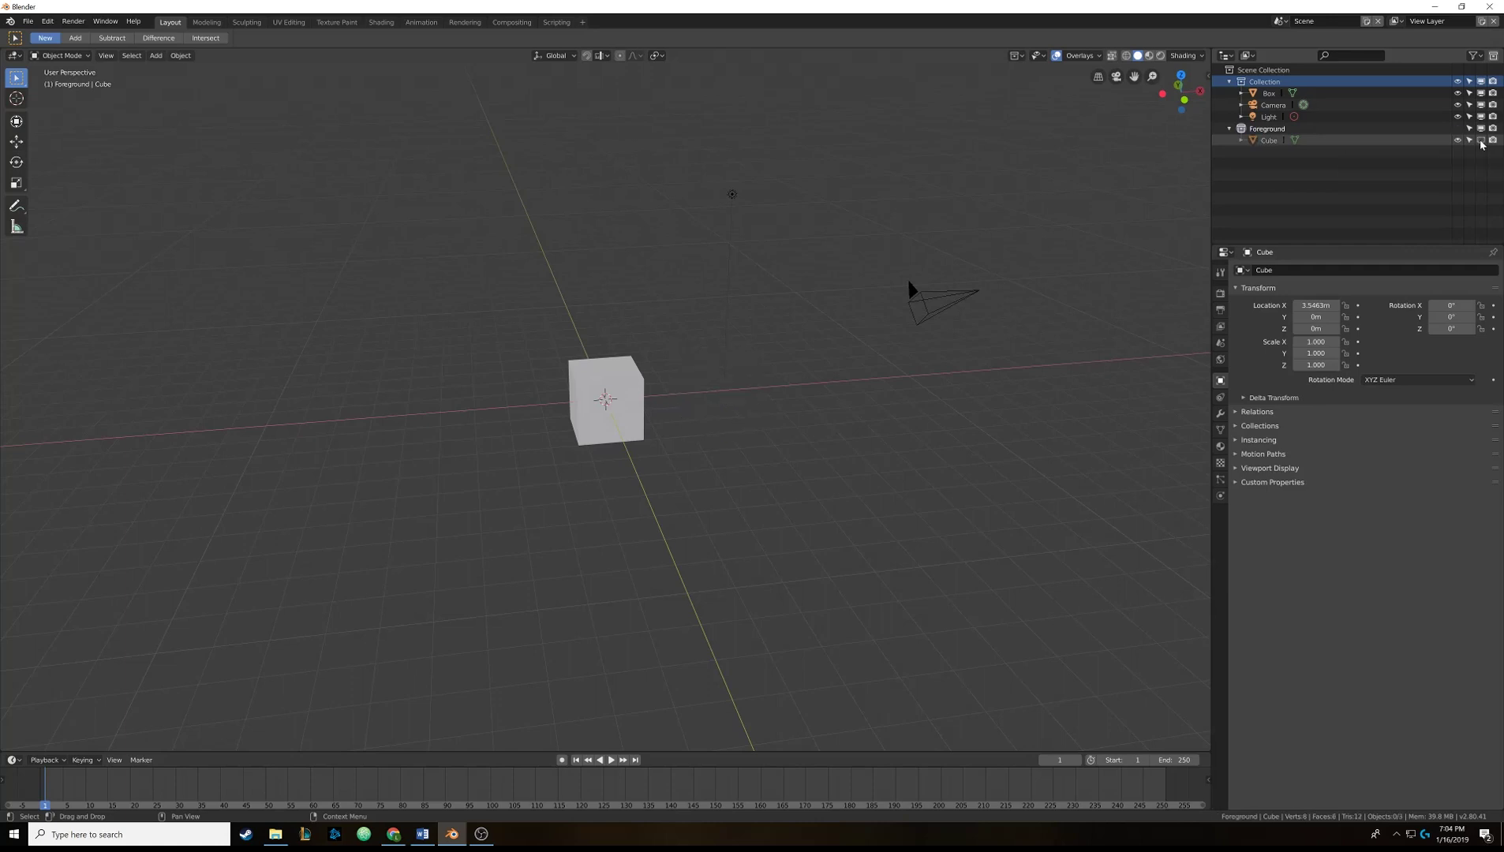
left_click(1481, 140)
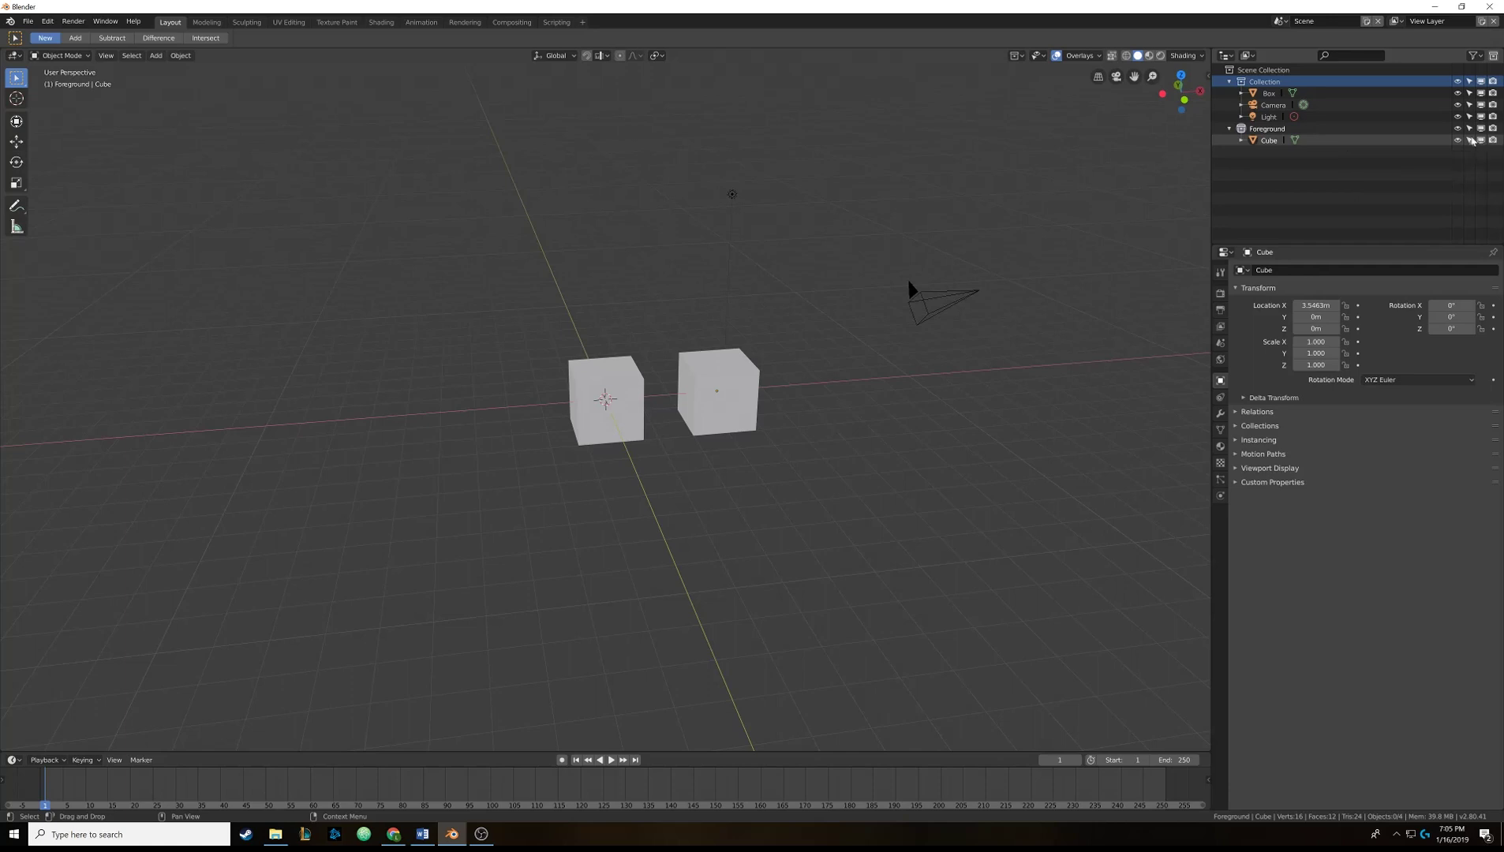
left_click(1458, 140)
left_click(1459, 140)
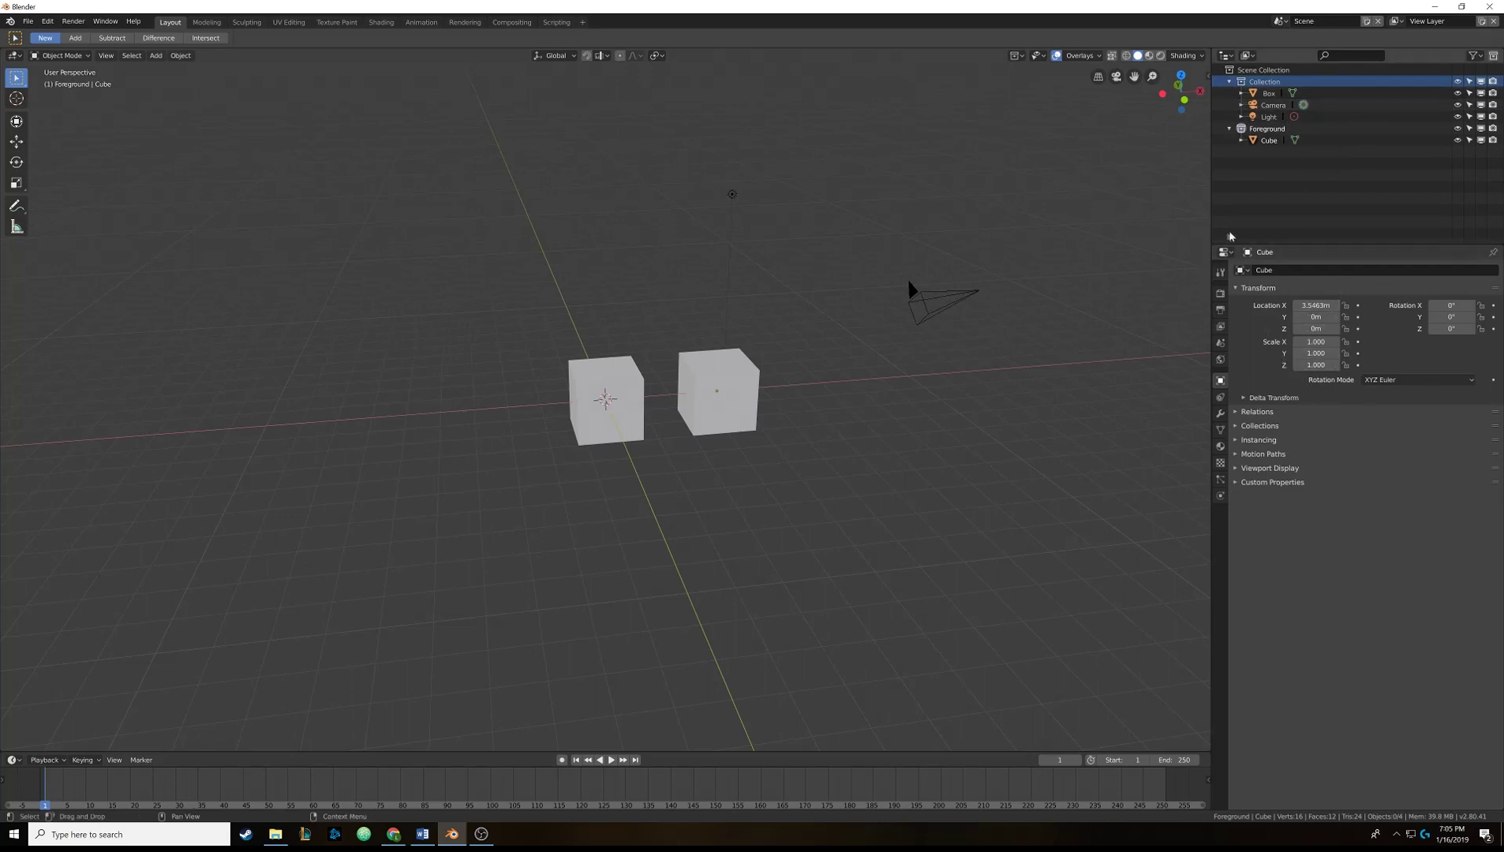
Enlarge the Outliner and show the Active Tool settings in Properties.
left_click(1224, 252)
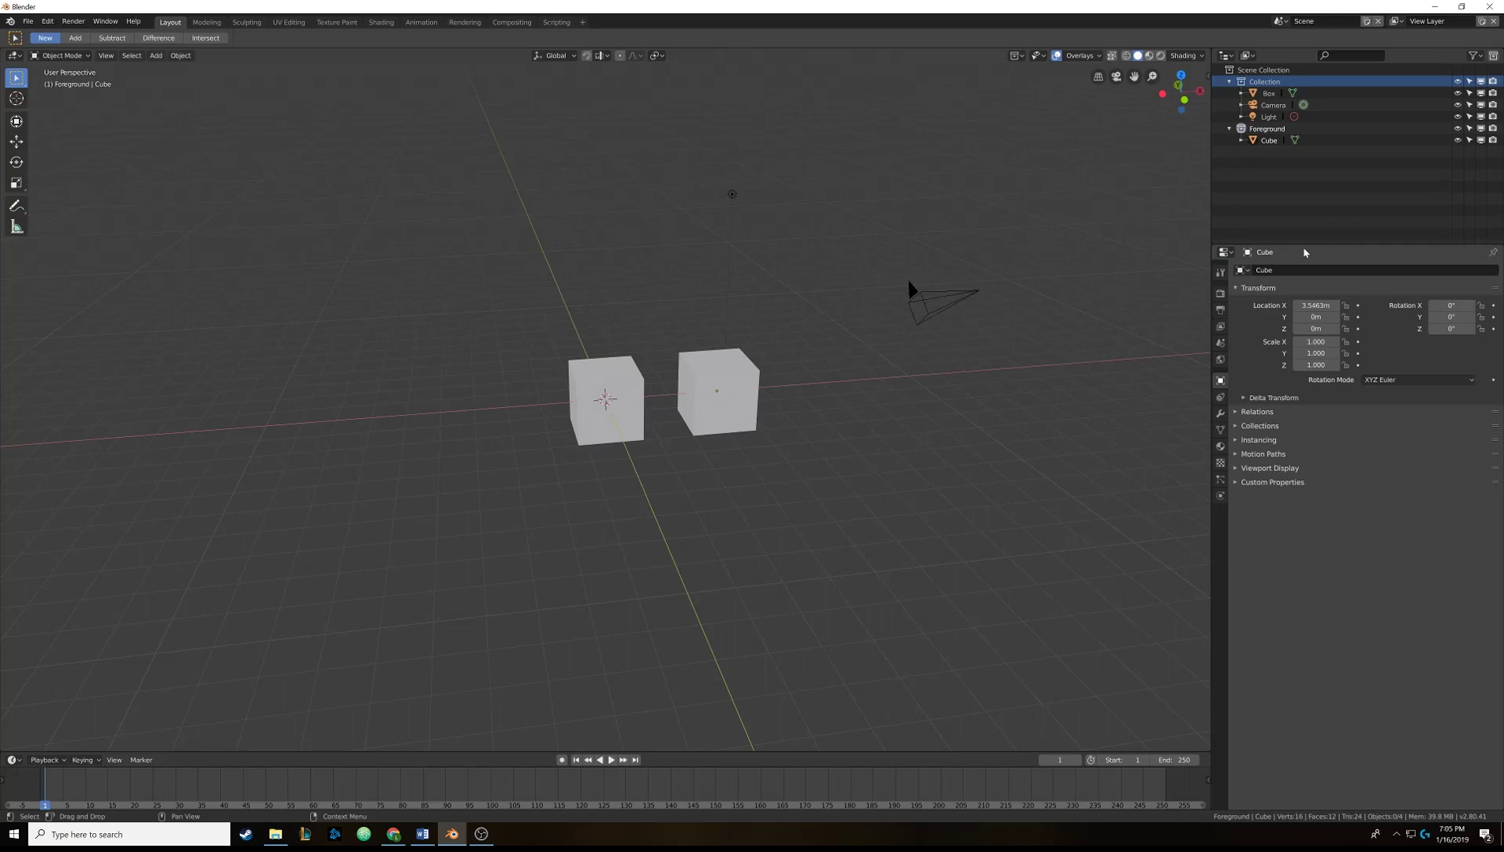
left_click_drag(1306, 245, 1305, 287)
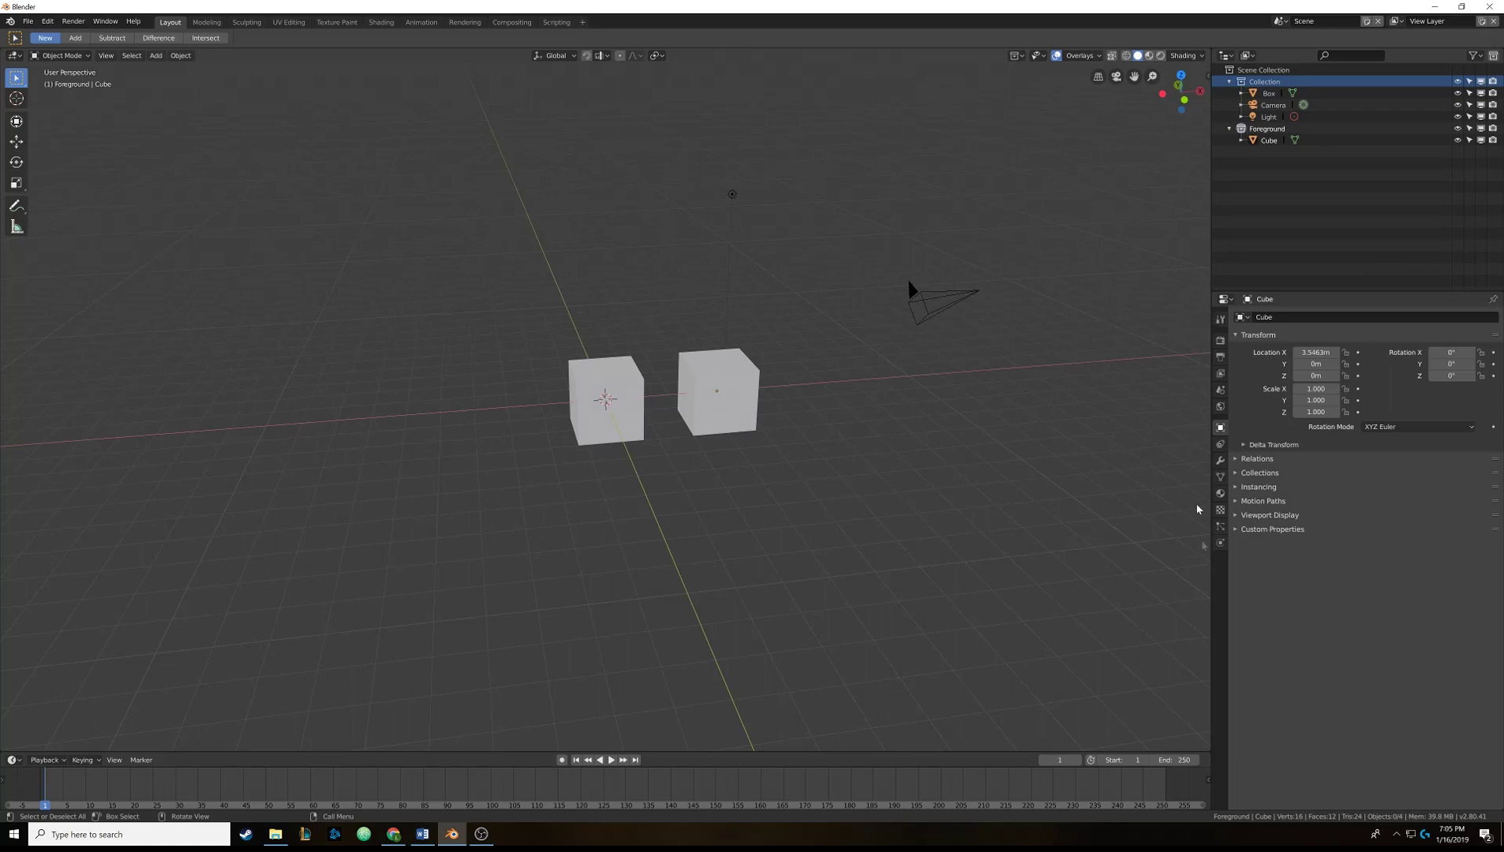
left_click(1221, 320)
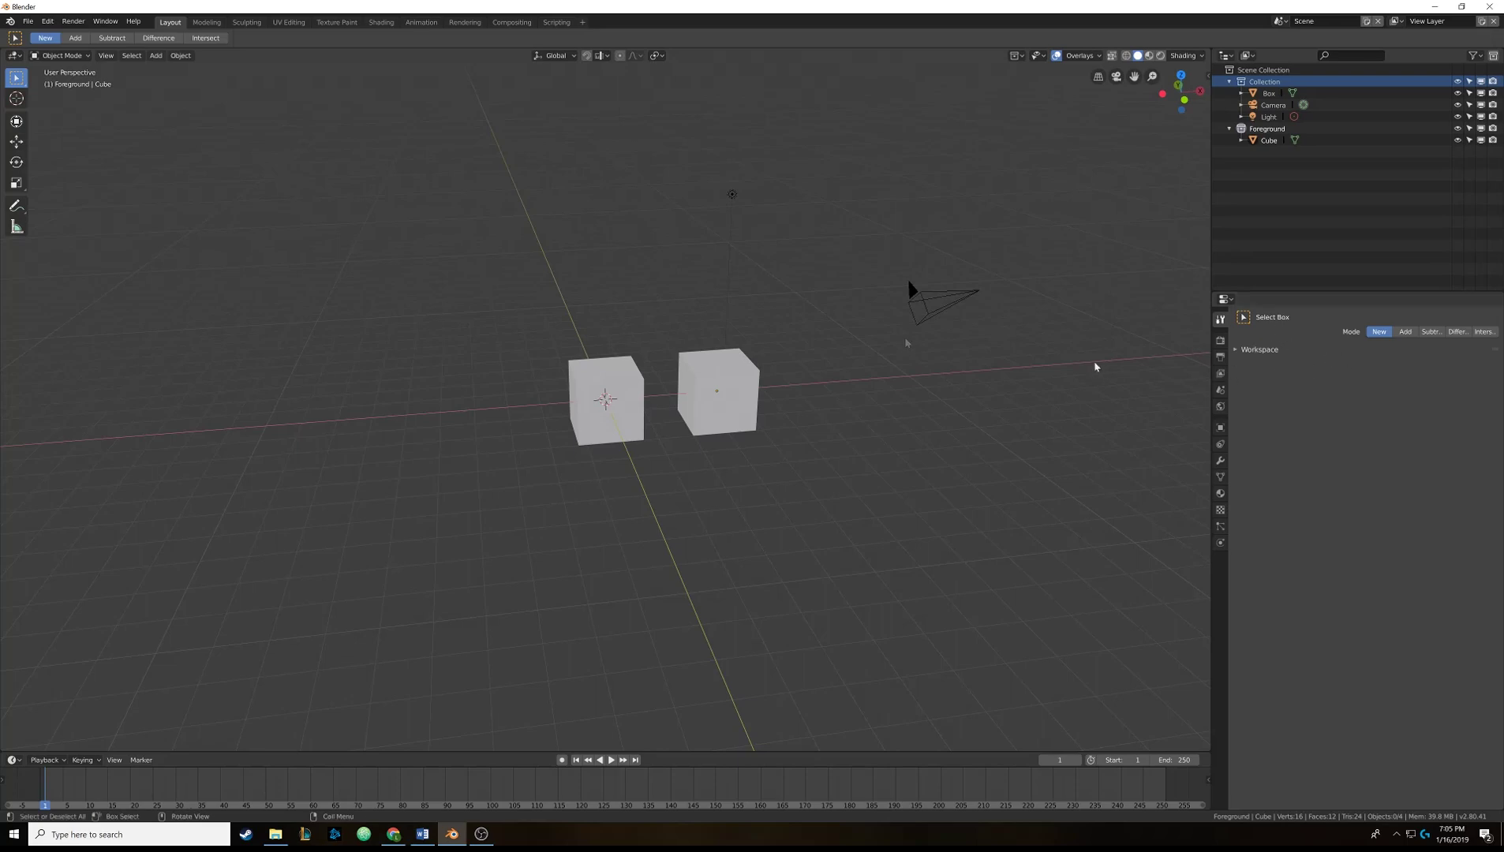
Make Move the active tool, briefly switching to Select Box first.
left_click(15, 142)
left_click(17, 78)
left_click(19, 144)
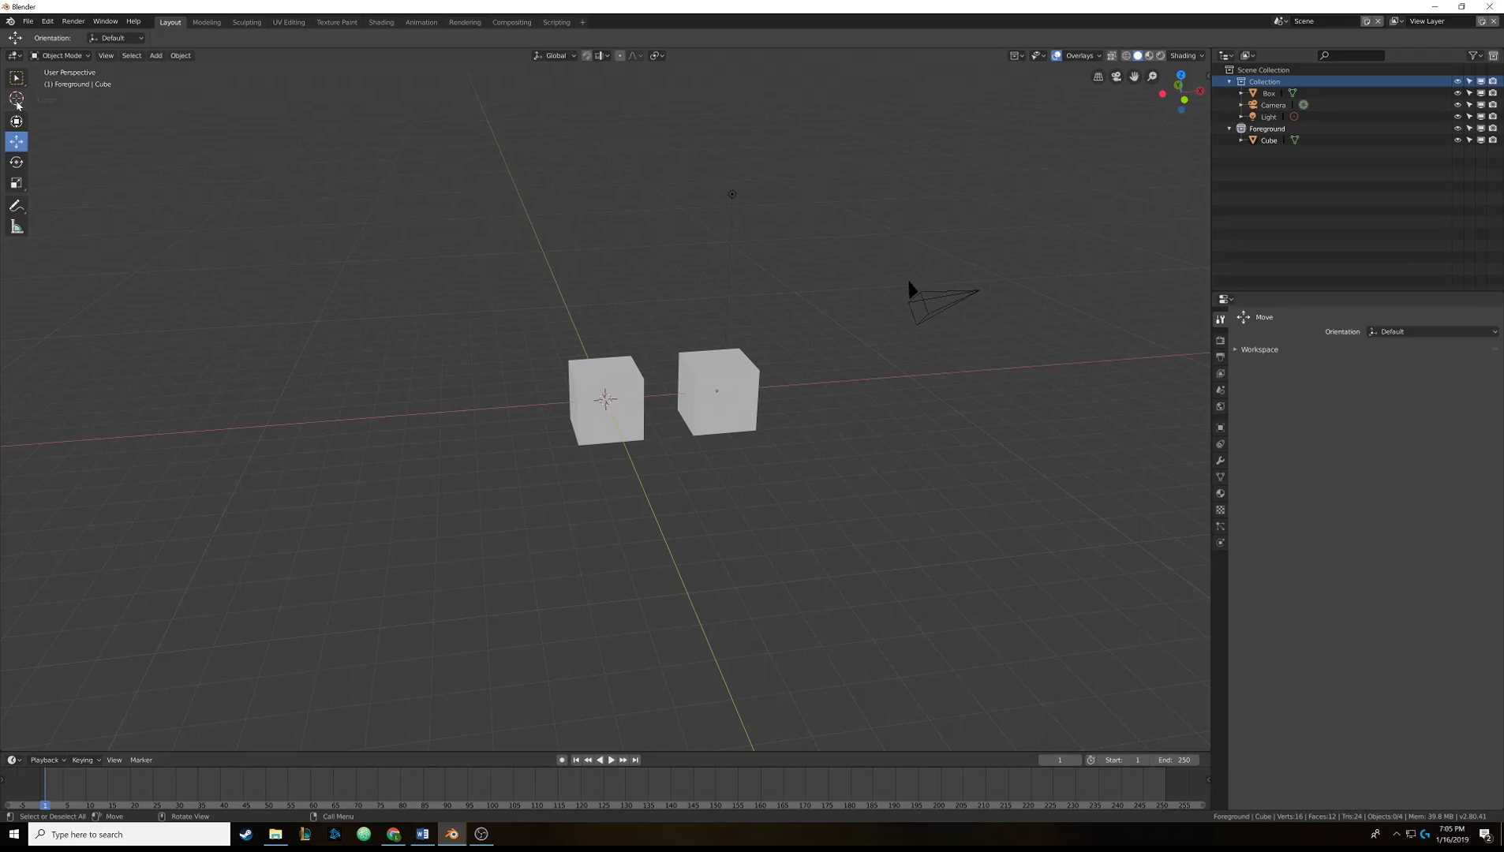
left_click(247, 22)
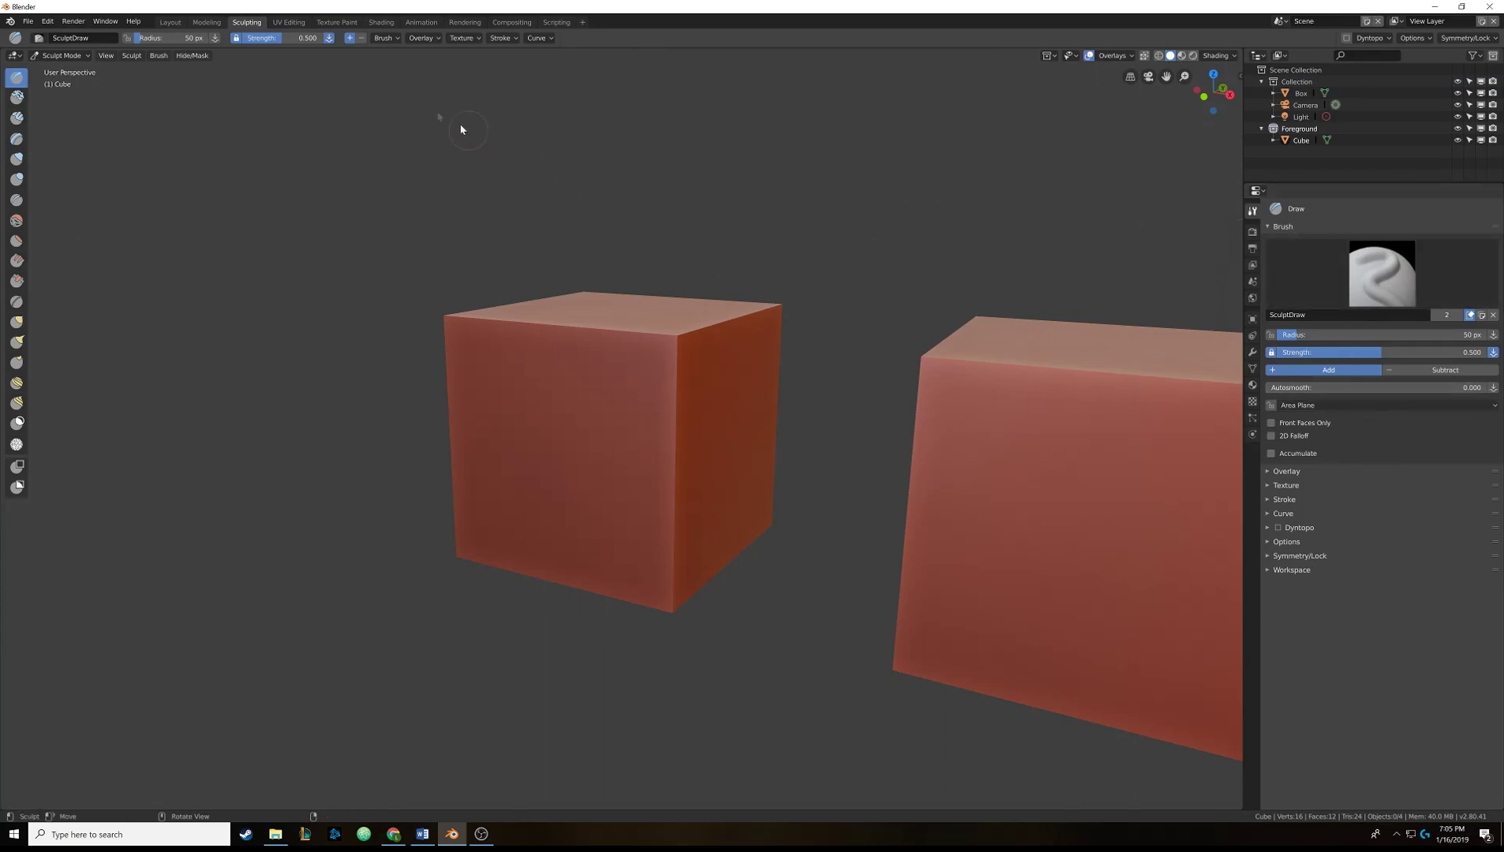
left_click(170, 22)
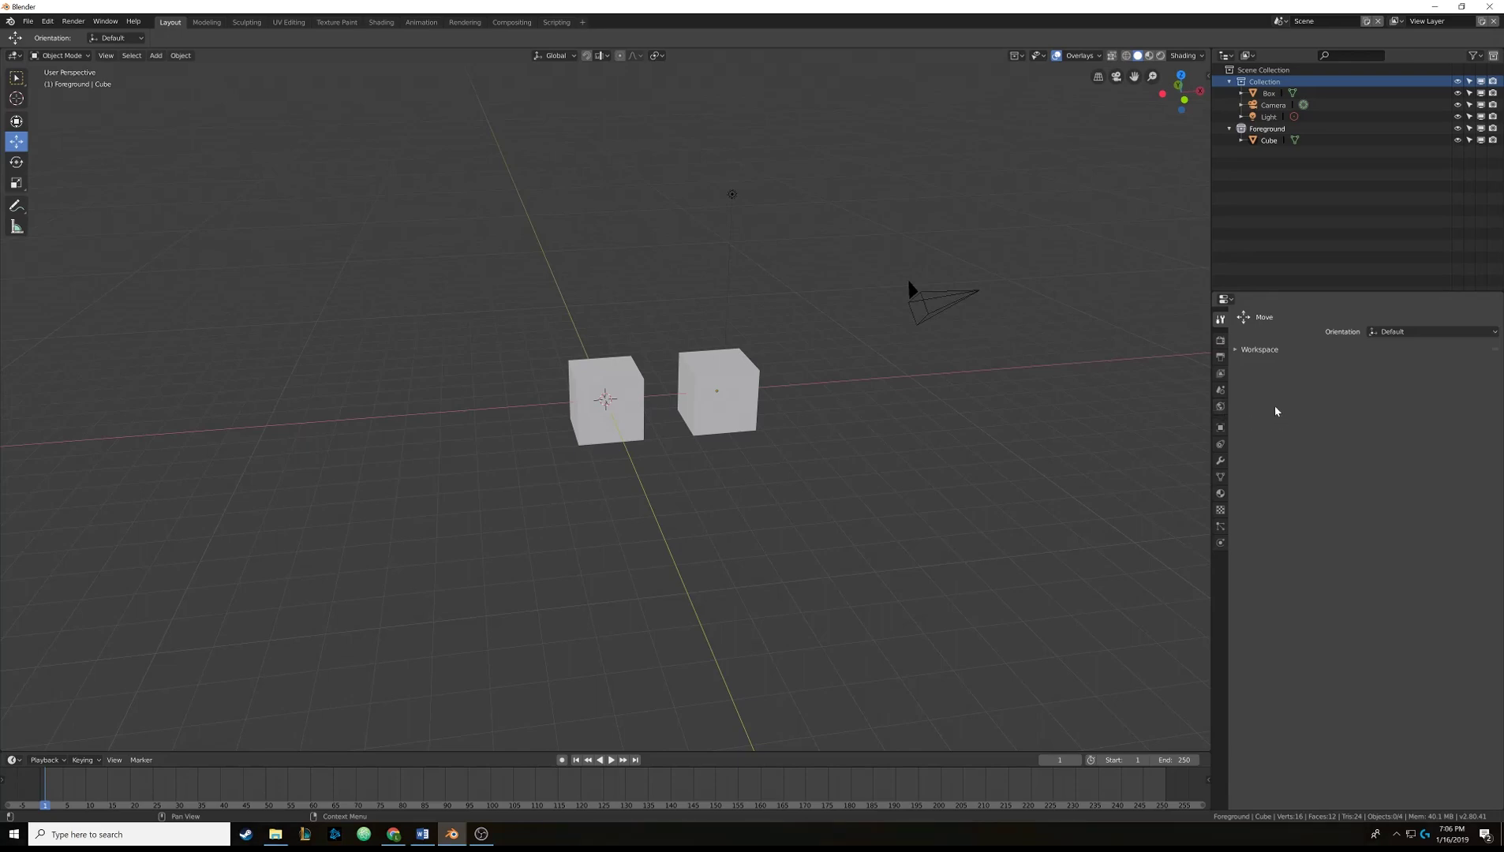
Review the Render properties and the render engine list, leaving the engine on Eevee.
left_click(1220, 342)
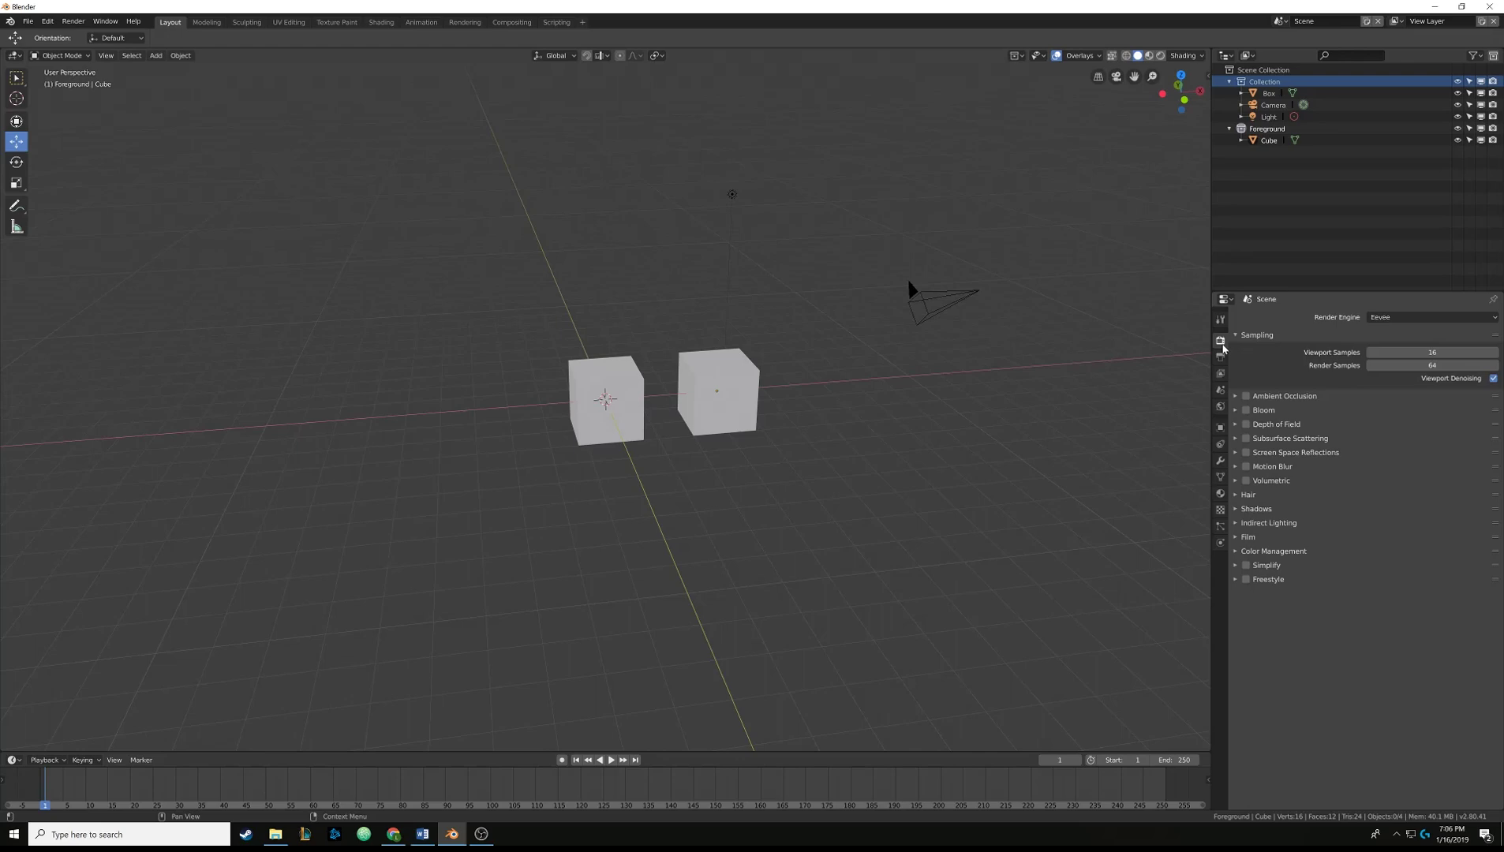
left_click(1408, 317)
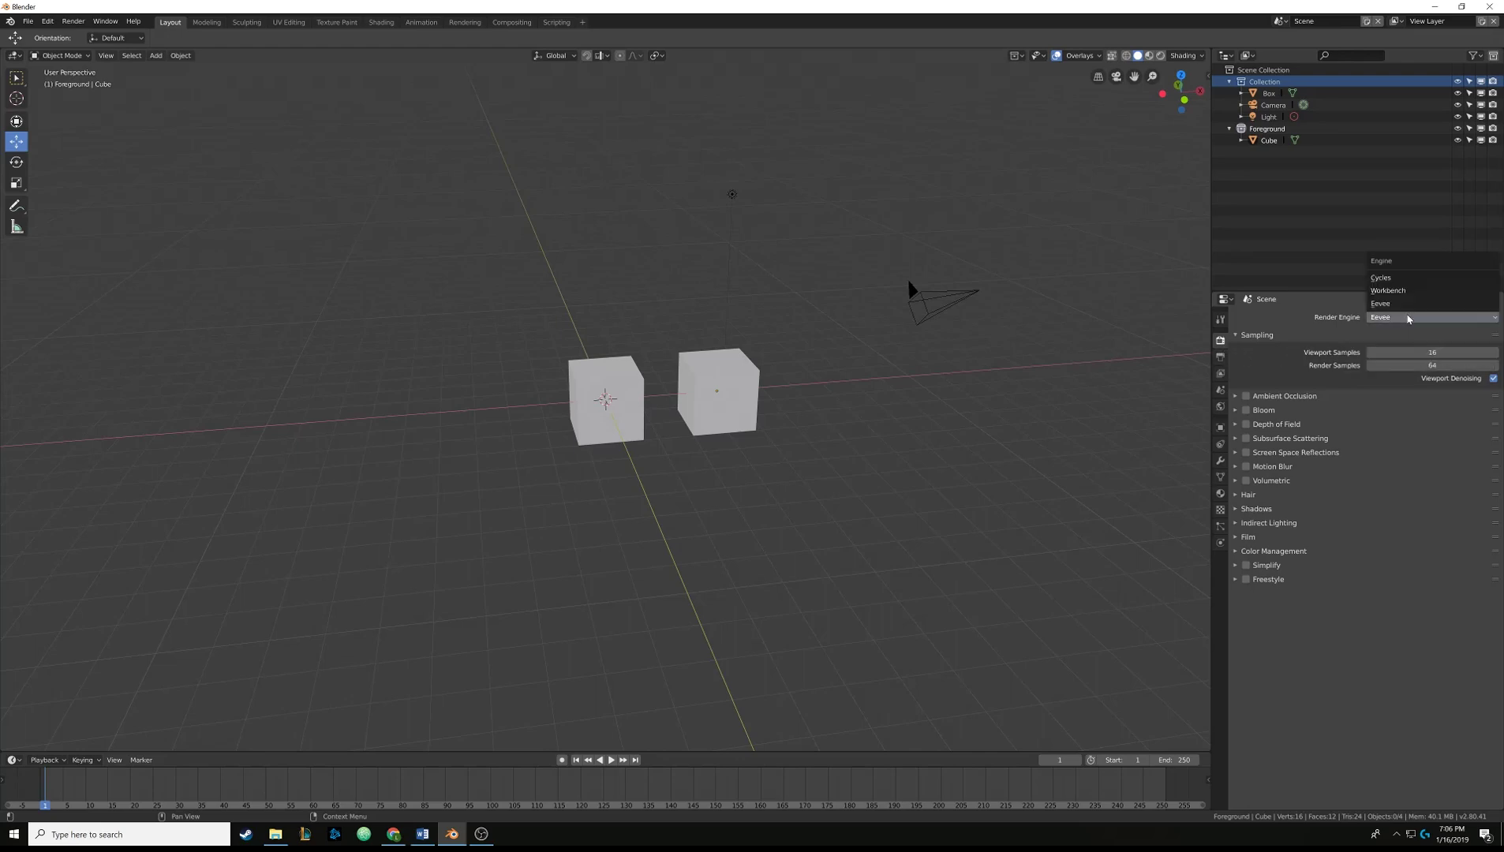
left_click(1408, 315)
left_click(1409, 315)
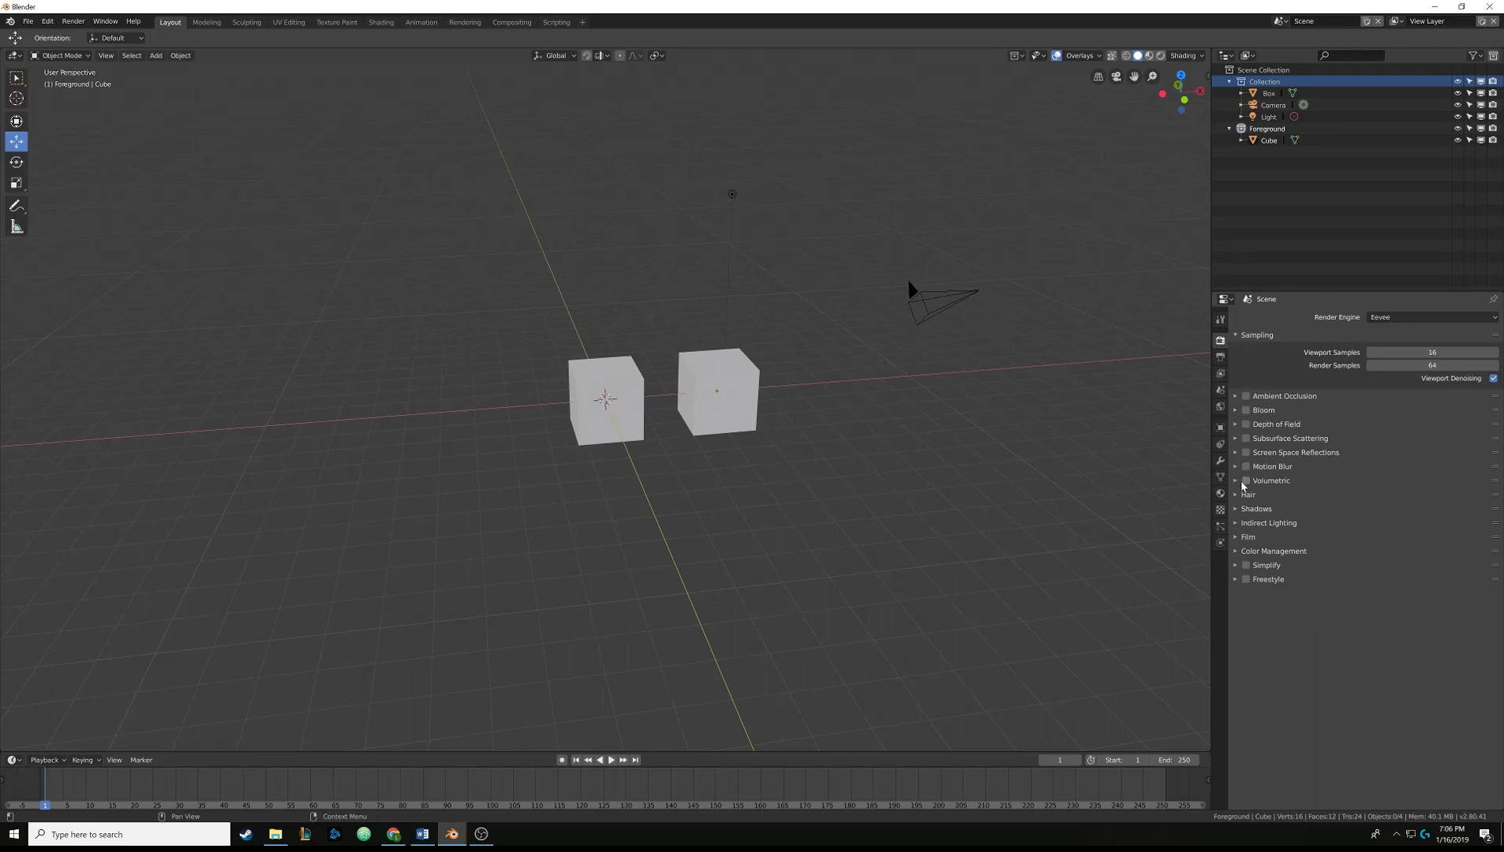
Show the Output settings (1920×1080, PNG), briefly toggling the Post Processing panel.
left_click(1221, 359)
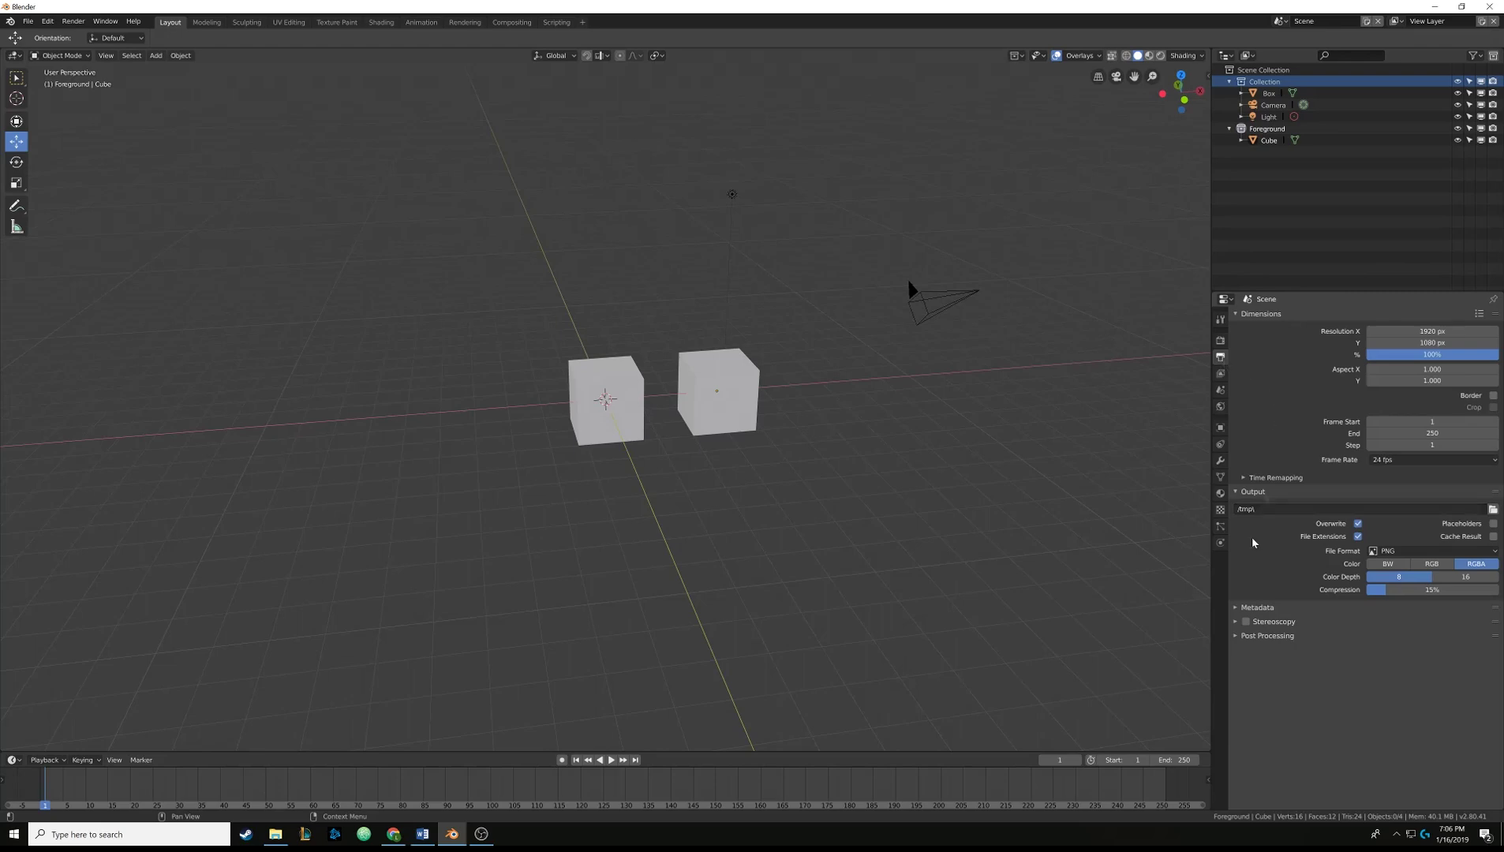
left_click(1235, 636)
left_click(1235, 637)
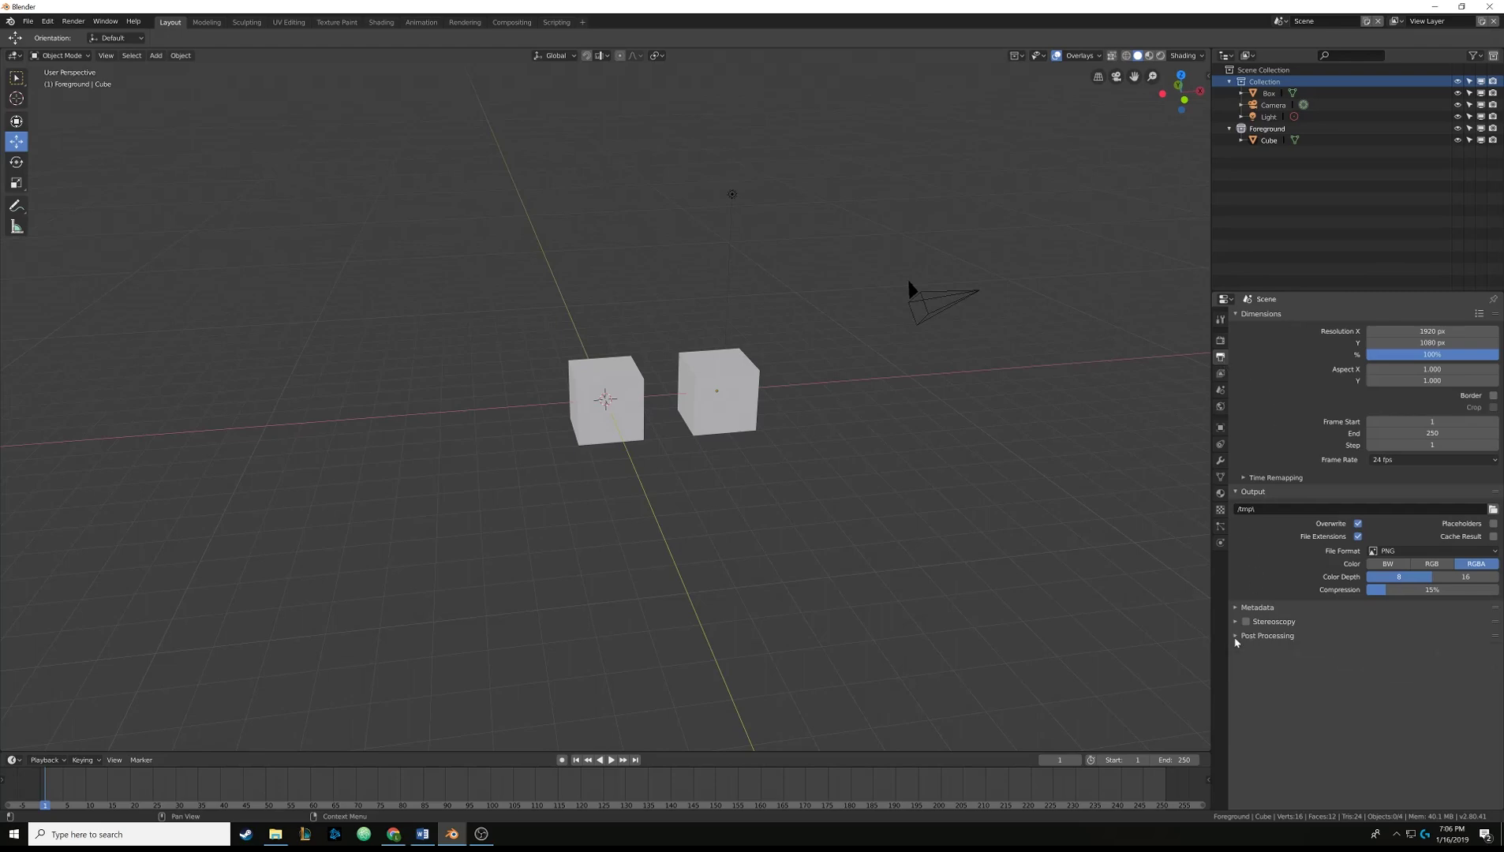
Show the View Layer settings with the Passes panel expanded, Combined and Z enabled.
left_click(1220, 377)
left_click(1236, 349)
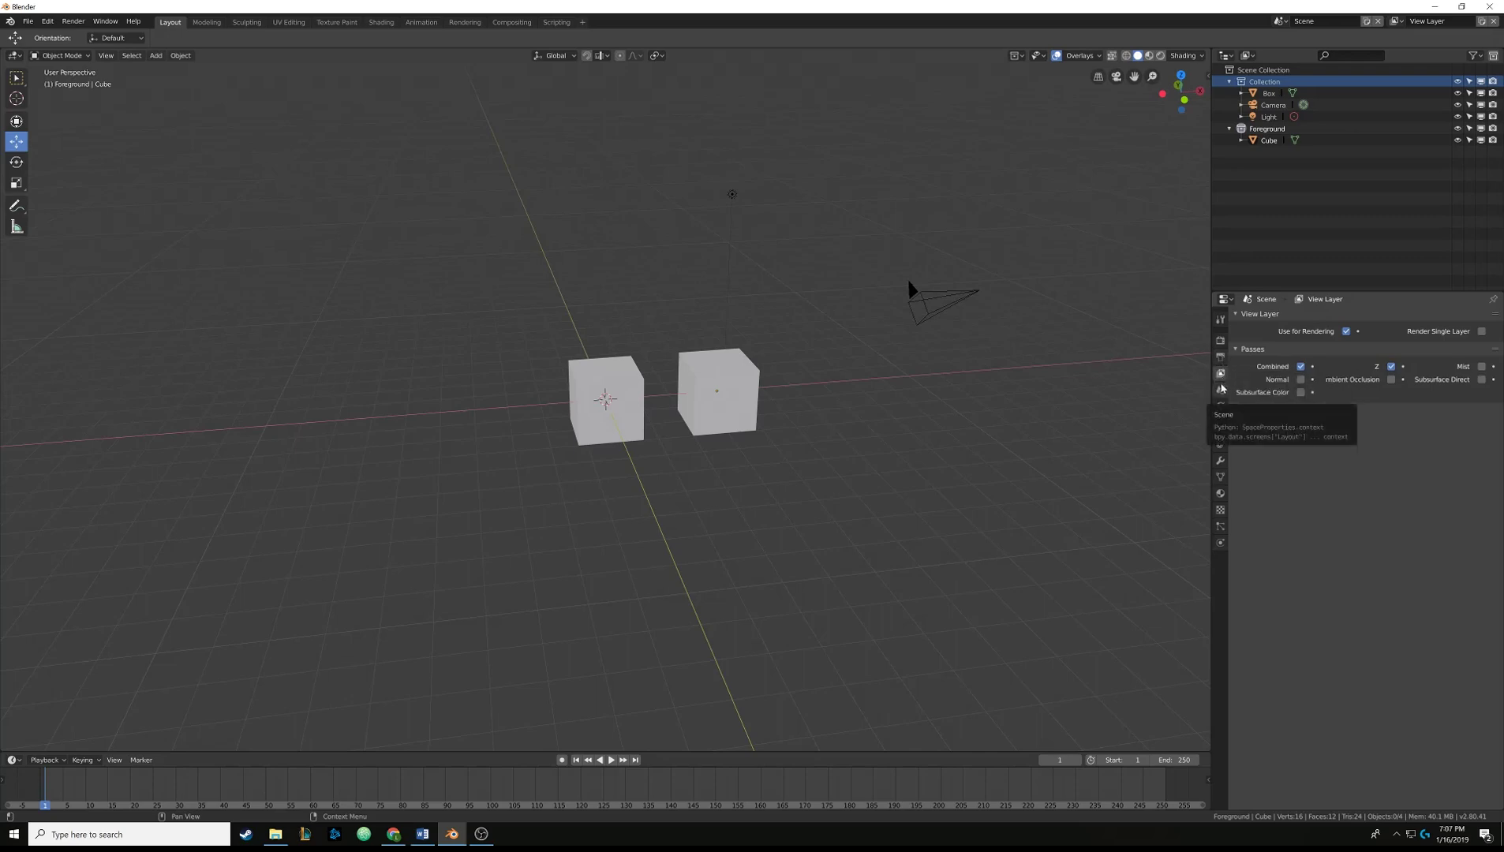
Show the Scene settings and inspect the Units panel's unit system choices.
left_click(1221, 390)
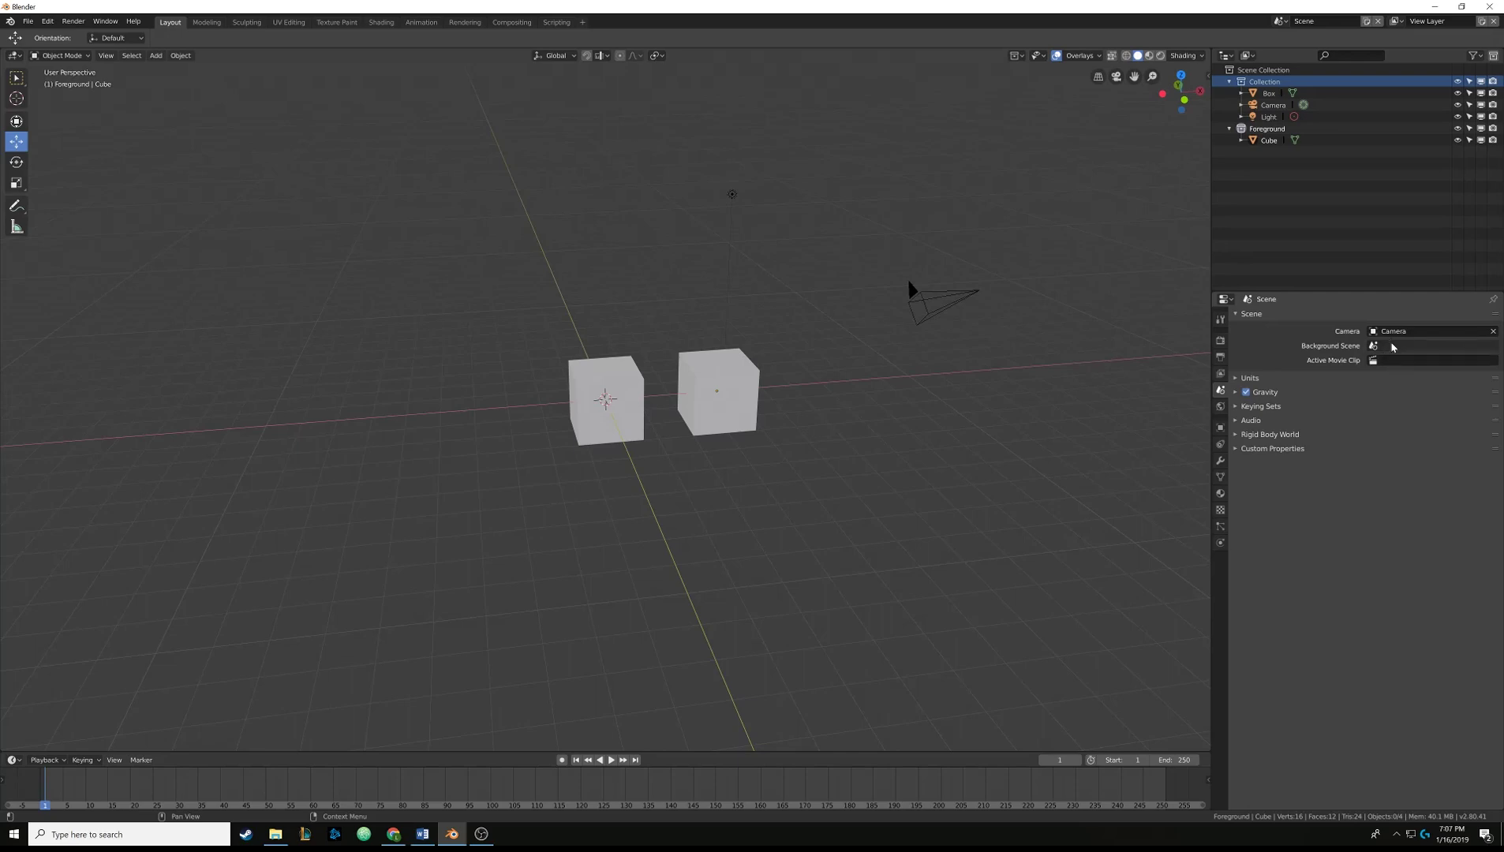
left_click(1300, 378)
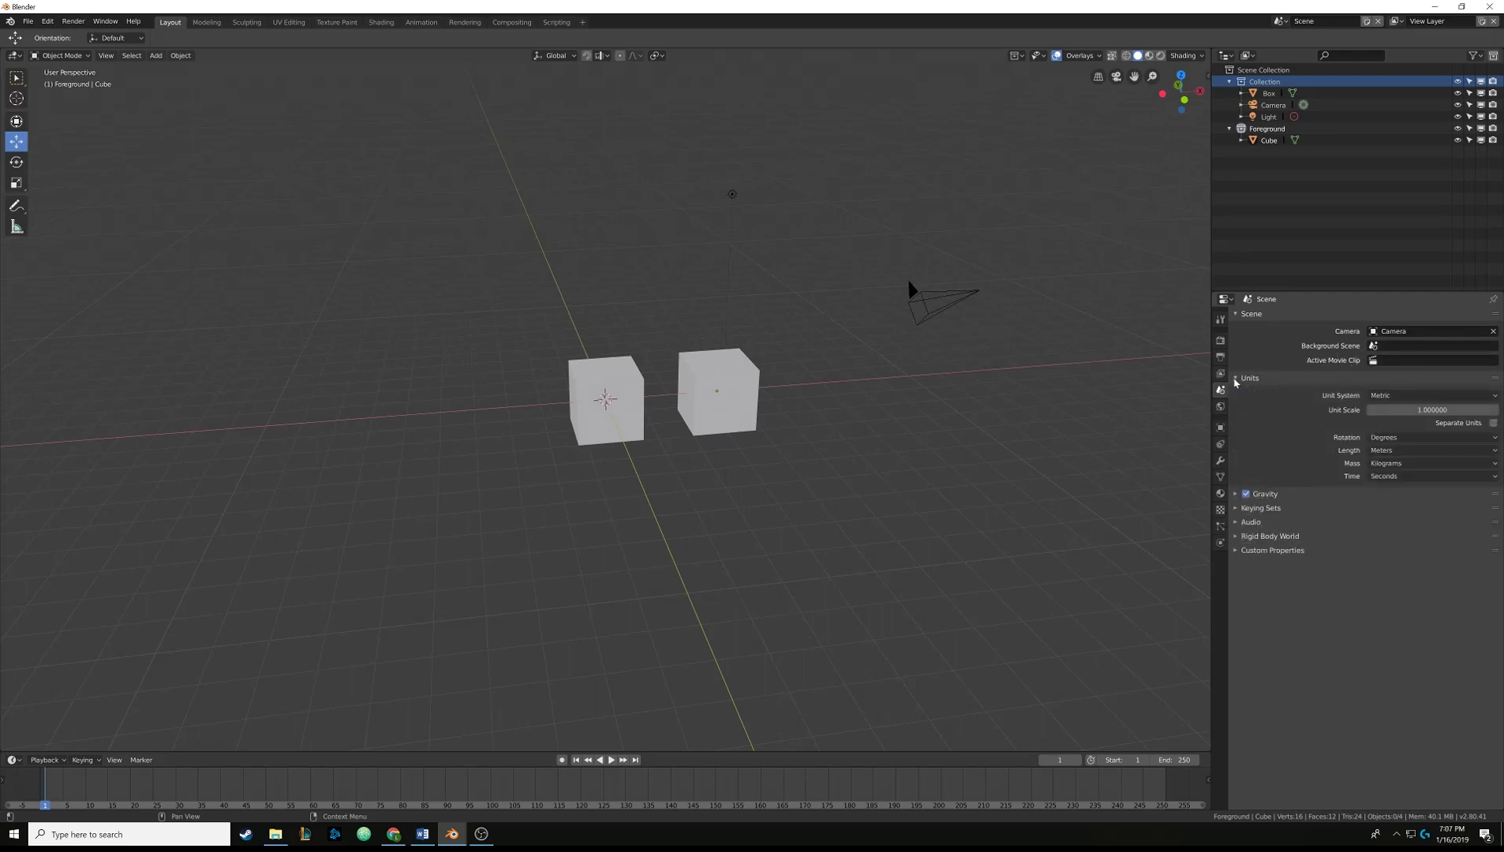
left_click(1412, 396)
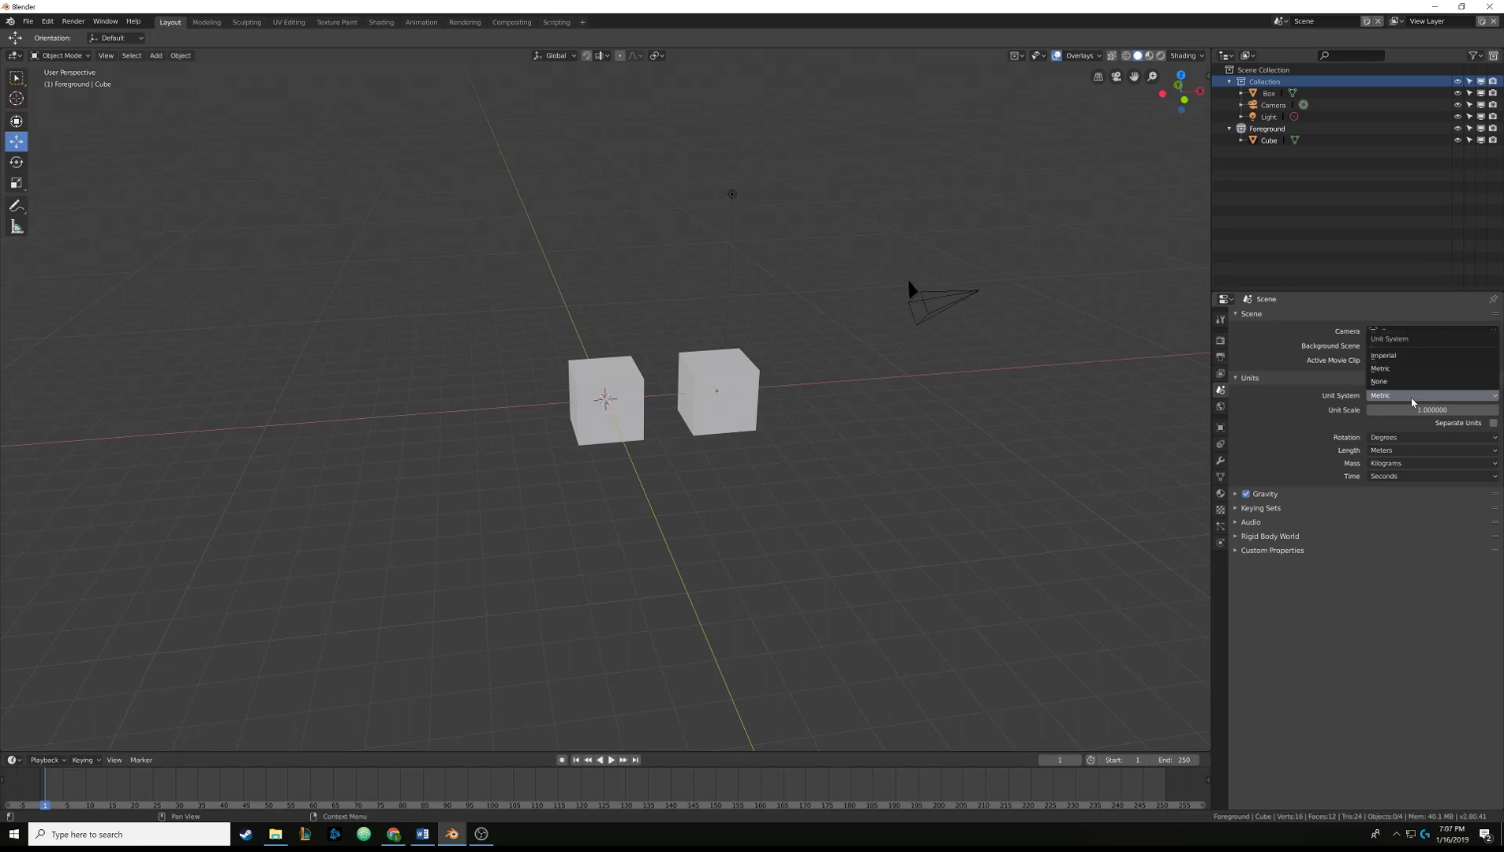
left_click(1235, 378)
Peek at the Gravity, Keying Sets and Rigid Body World panels, then show the World settings.
left_click(1236, 393)
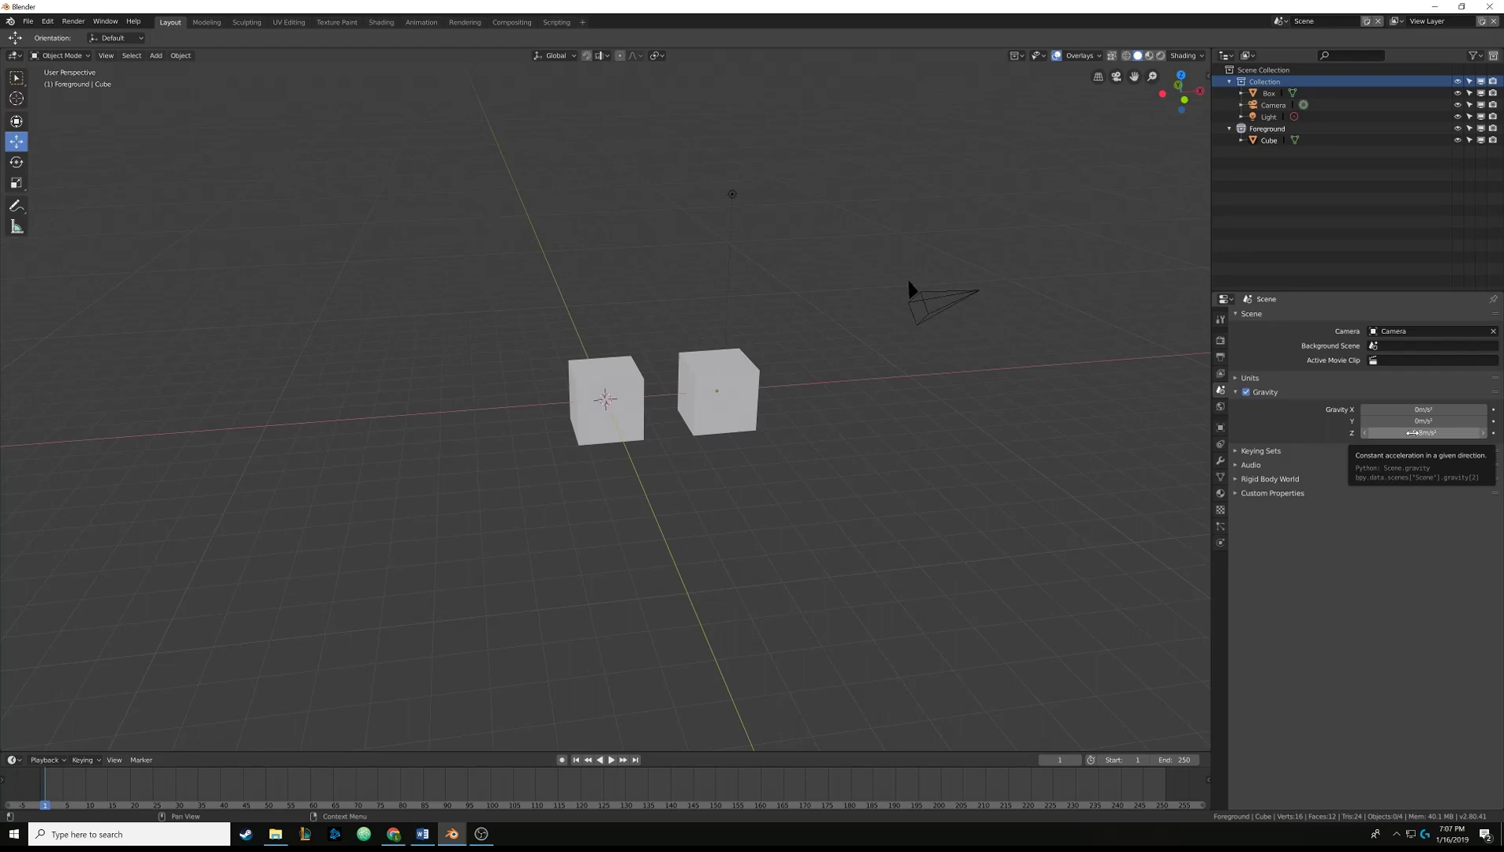
left_click(1236, 393)
left_click(1237, 407)
left_click(1237, 406)
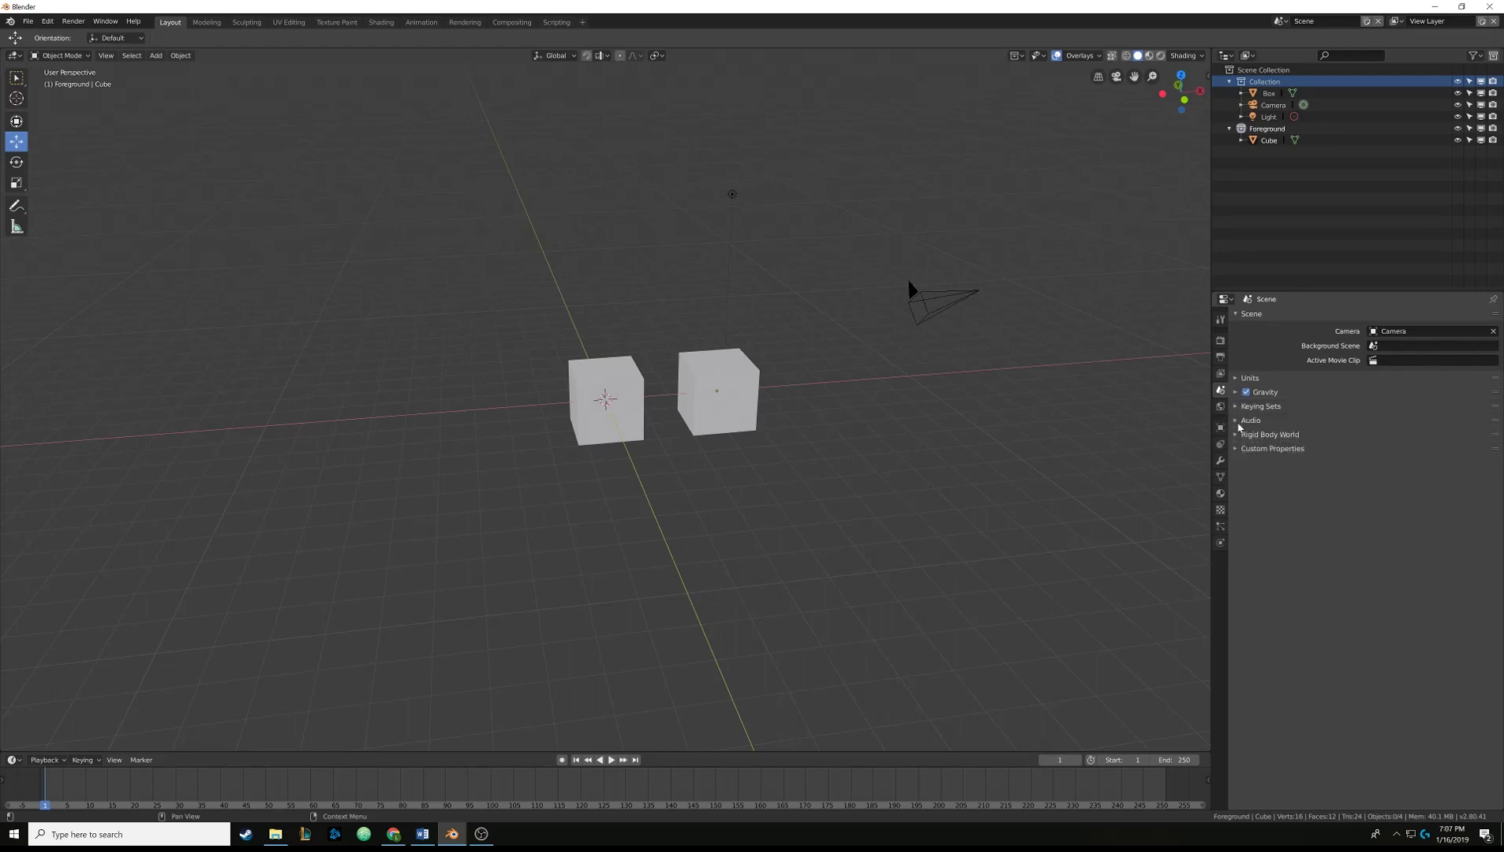
left_click(1238, 435)
left_click(1238, 435)
left_click(1220, 408)
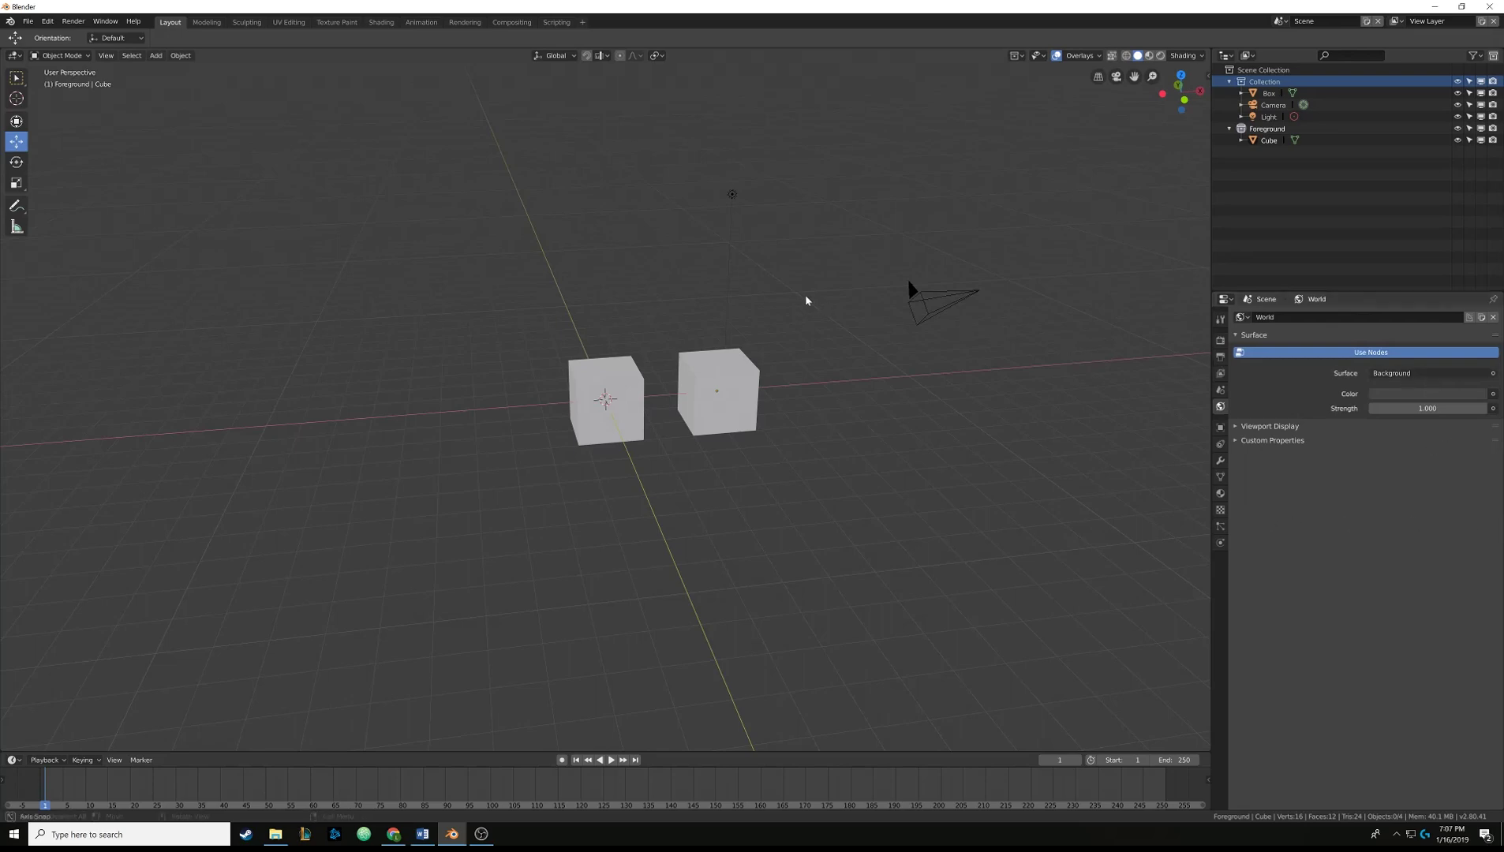
Set the world colour to dark blue, then undo it back to grey.
middle_click_drag(805, 293, 811, 290)
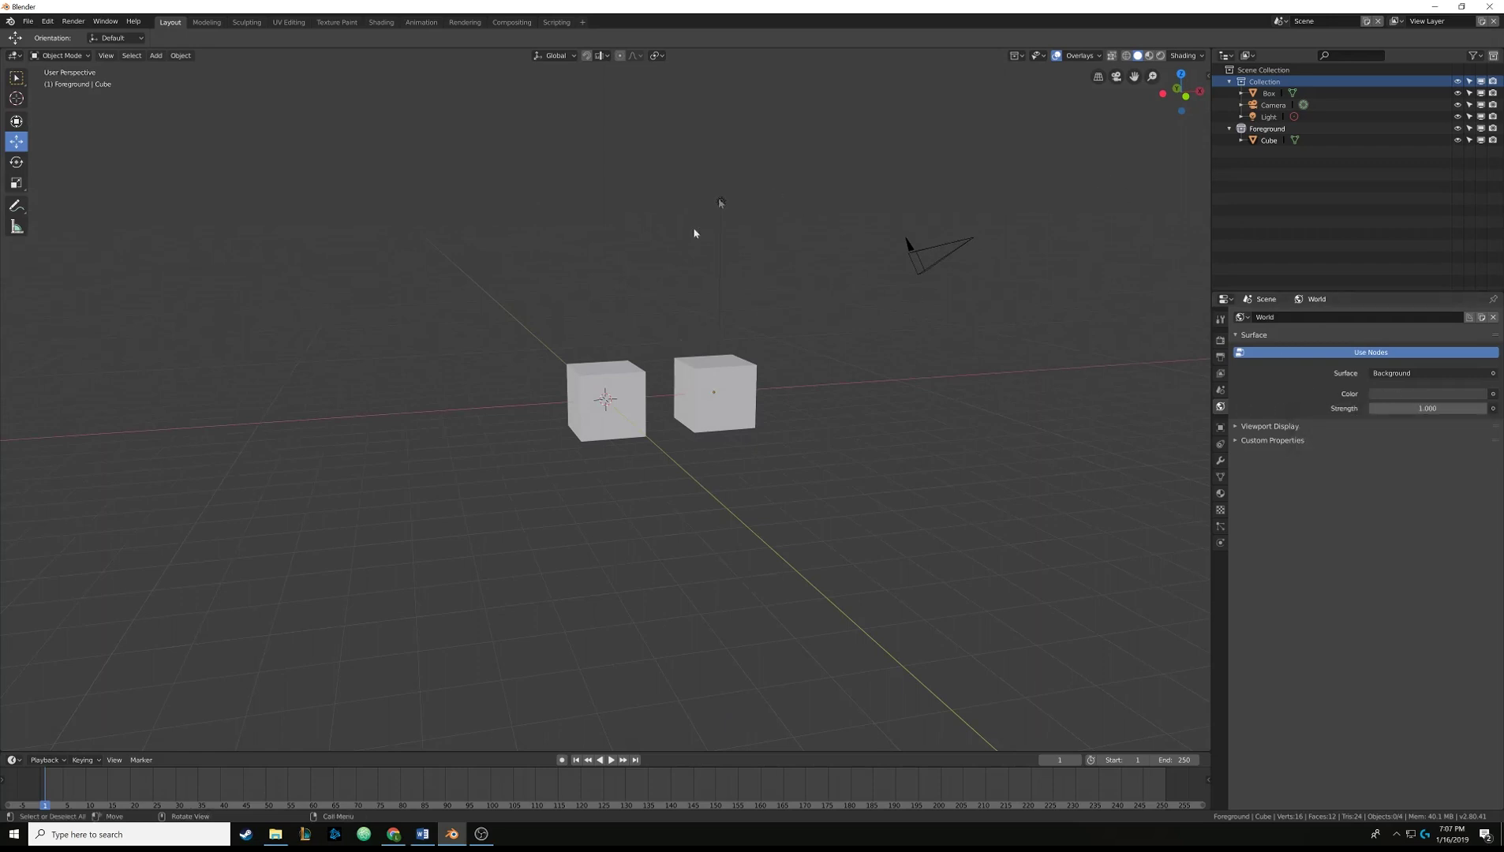
left_click(1428, 394)
left_click(1465, 250)
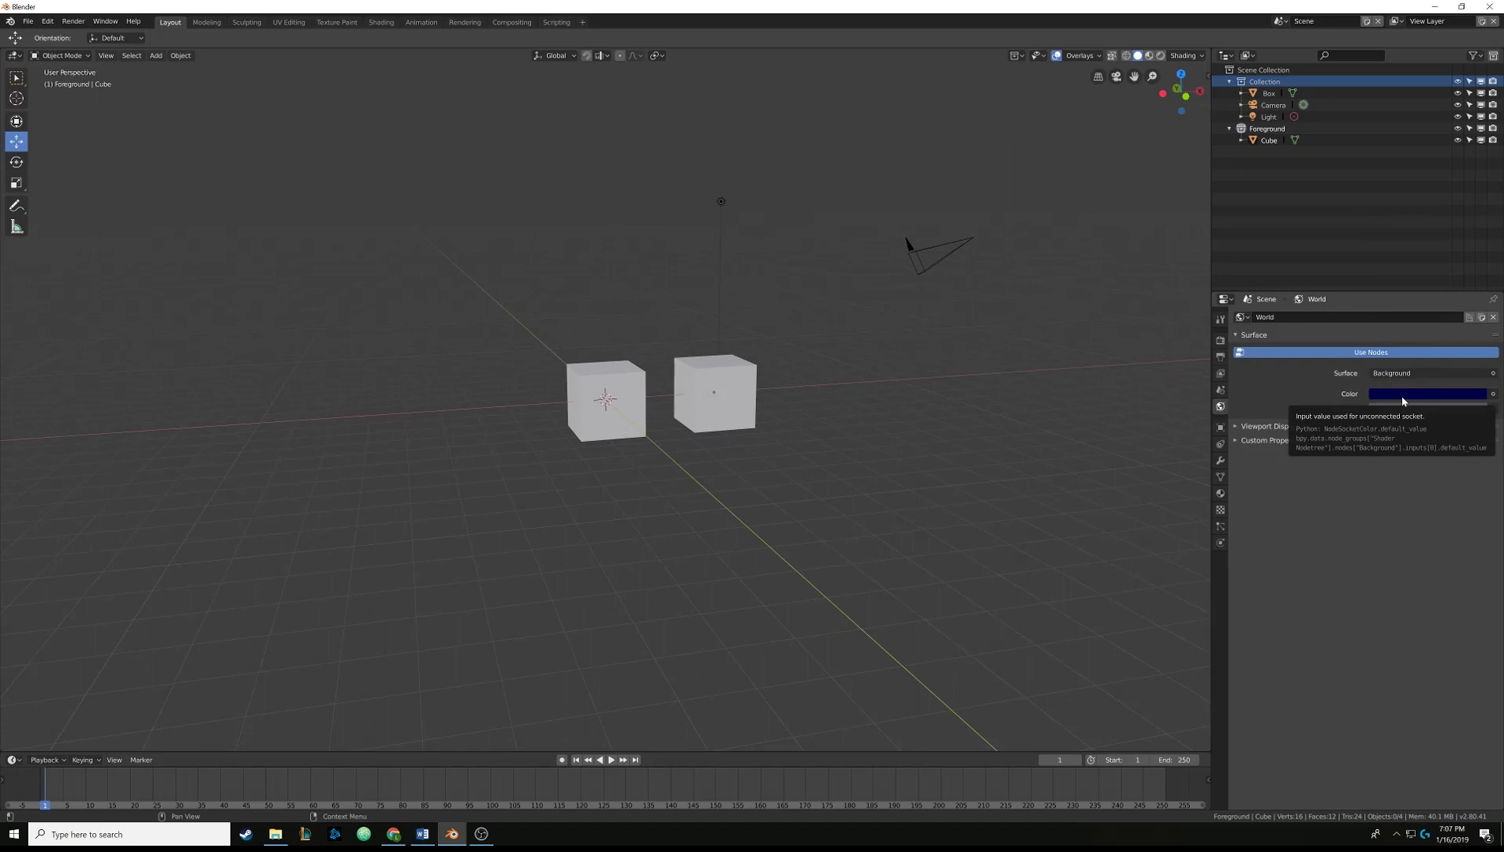
key("ctrl+z")
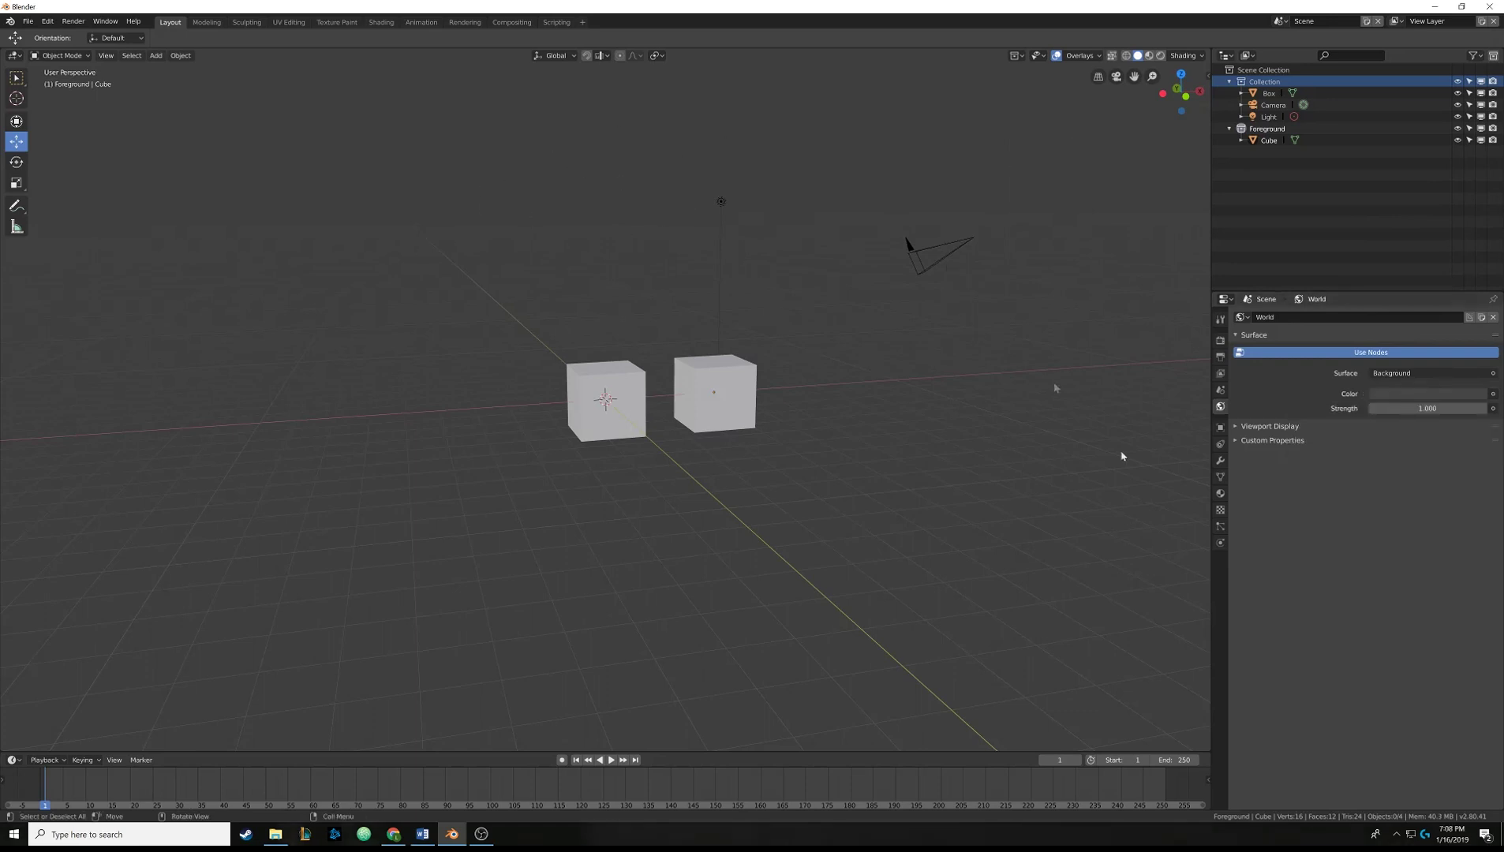
Try a new colour in the world's Viewport Display panel, undo it, and collapse the panel.
left_click(1262, 426)
left_click(1266, 426)
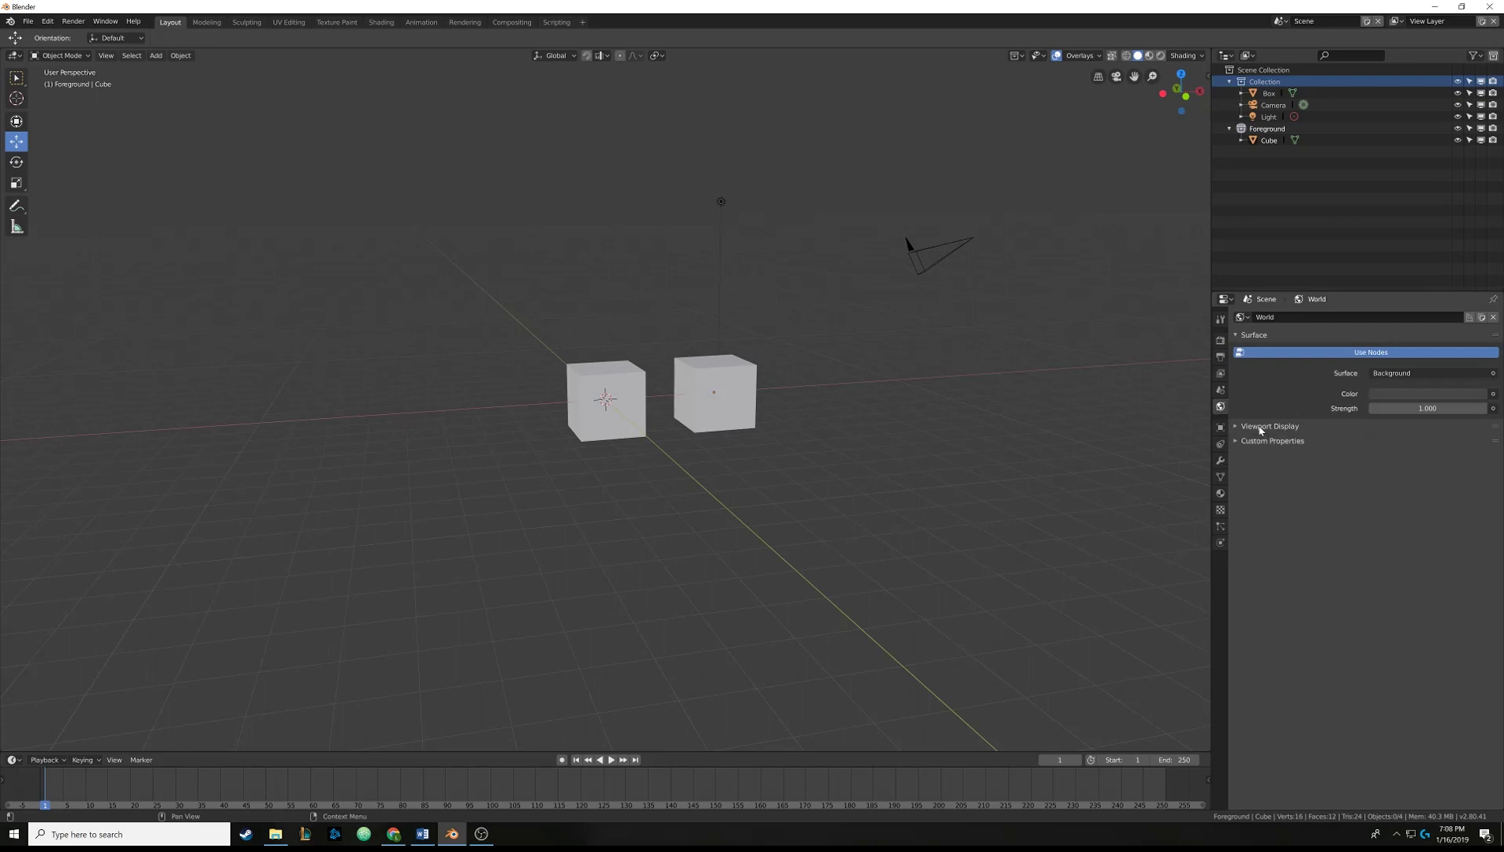
left_click(1267, 426)
left_click(1385, 443)
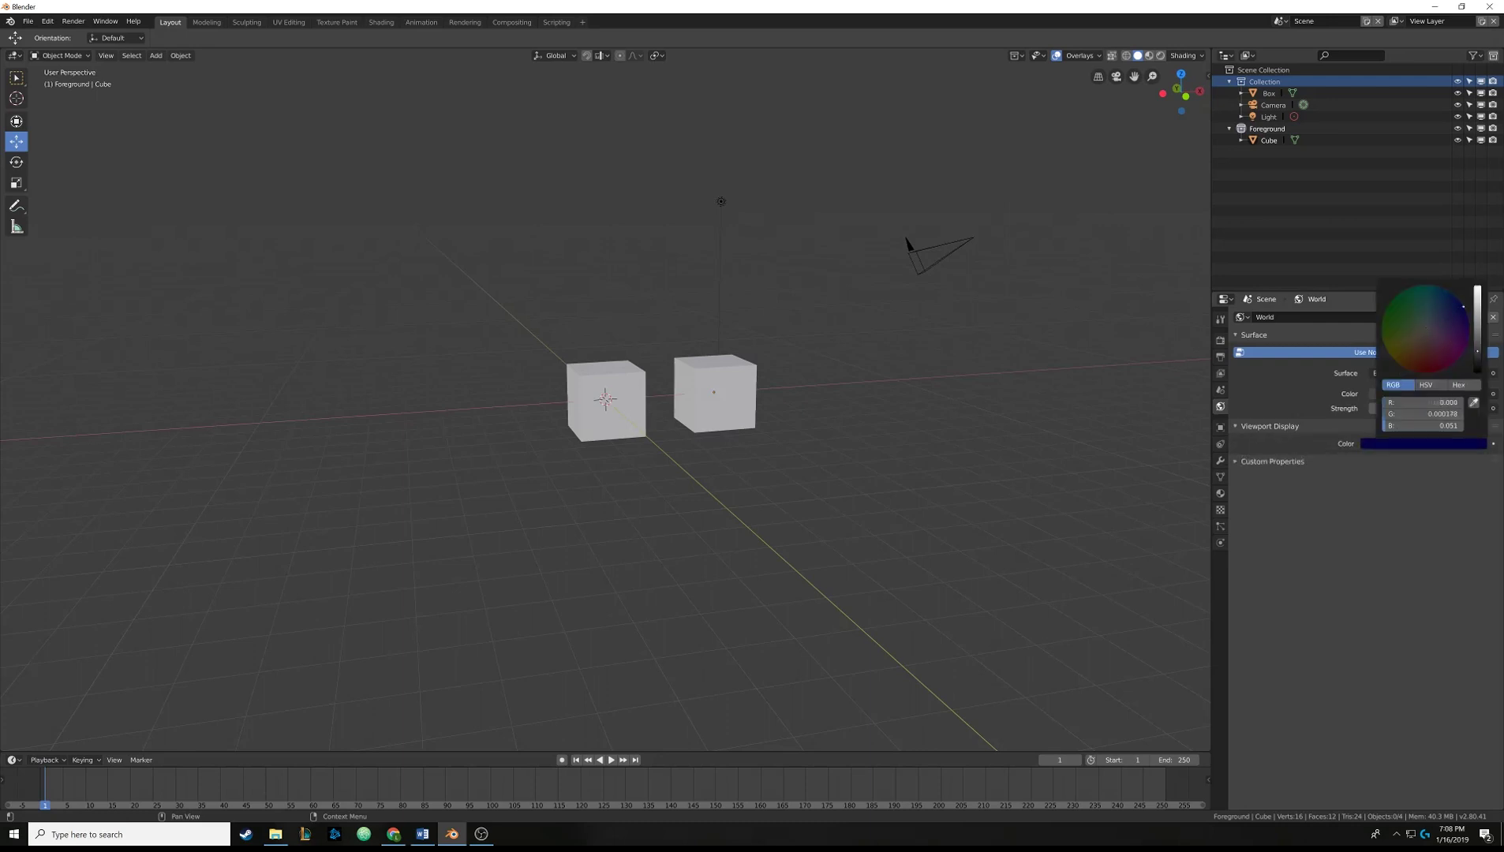
middle_click_drag(1065, 394, 932, 388)
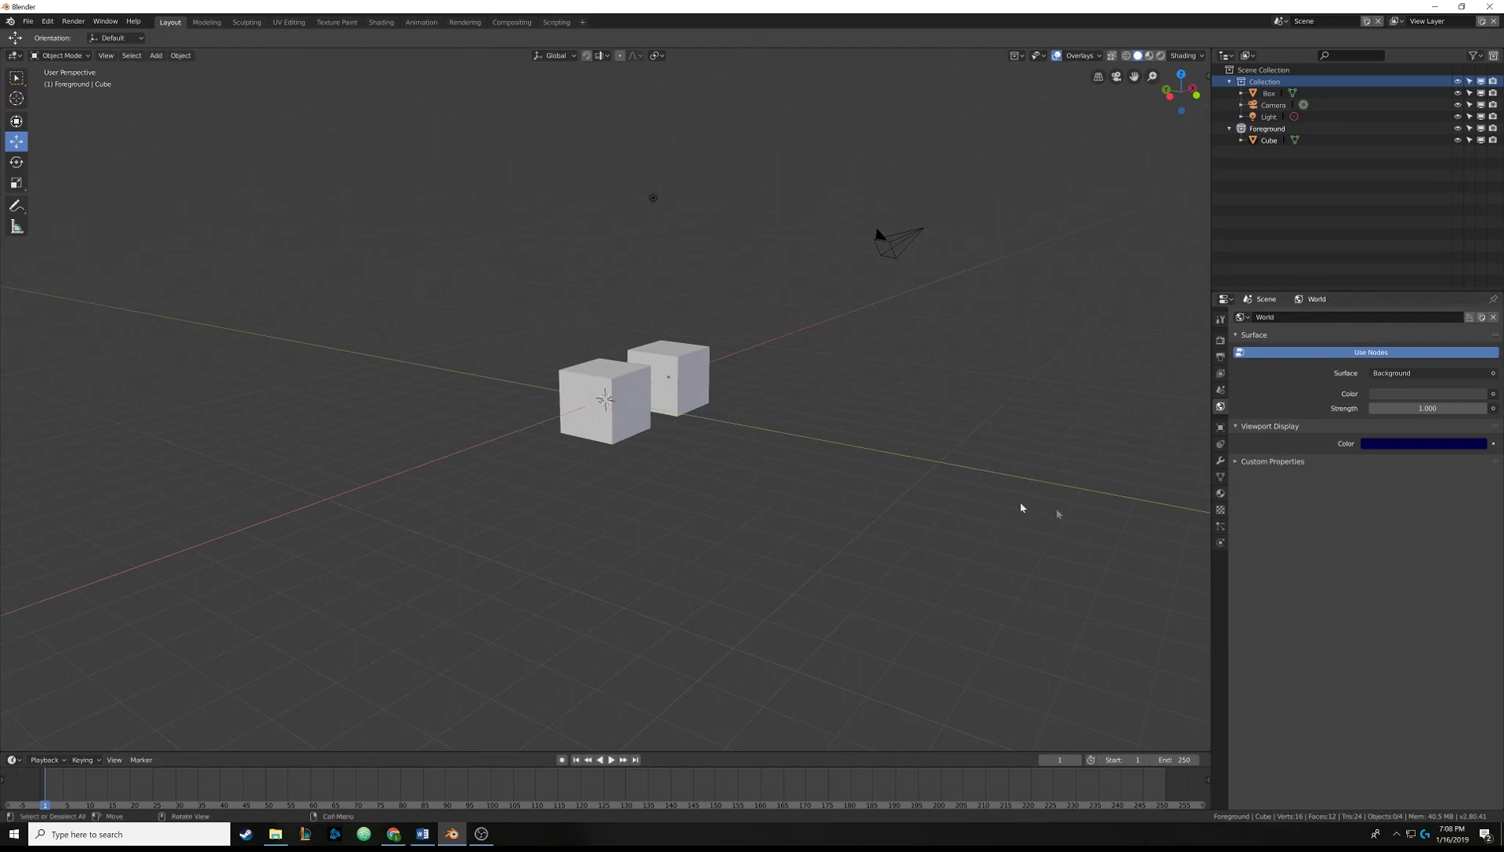
key("ctrl+z")
middle_click_drag(1000, 497, 941, 472)
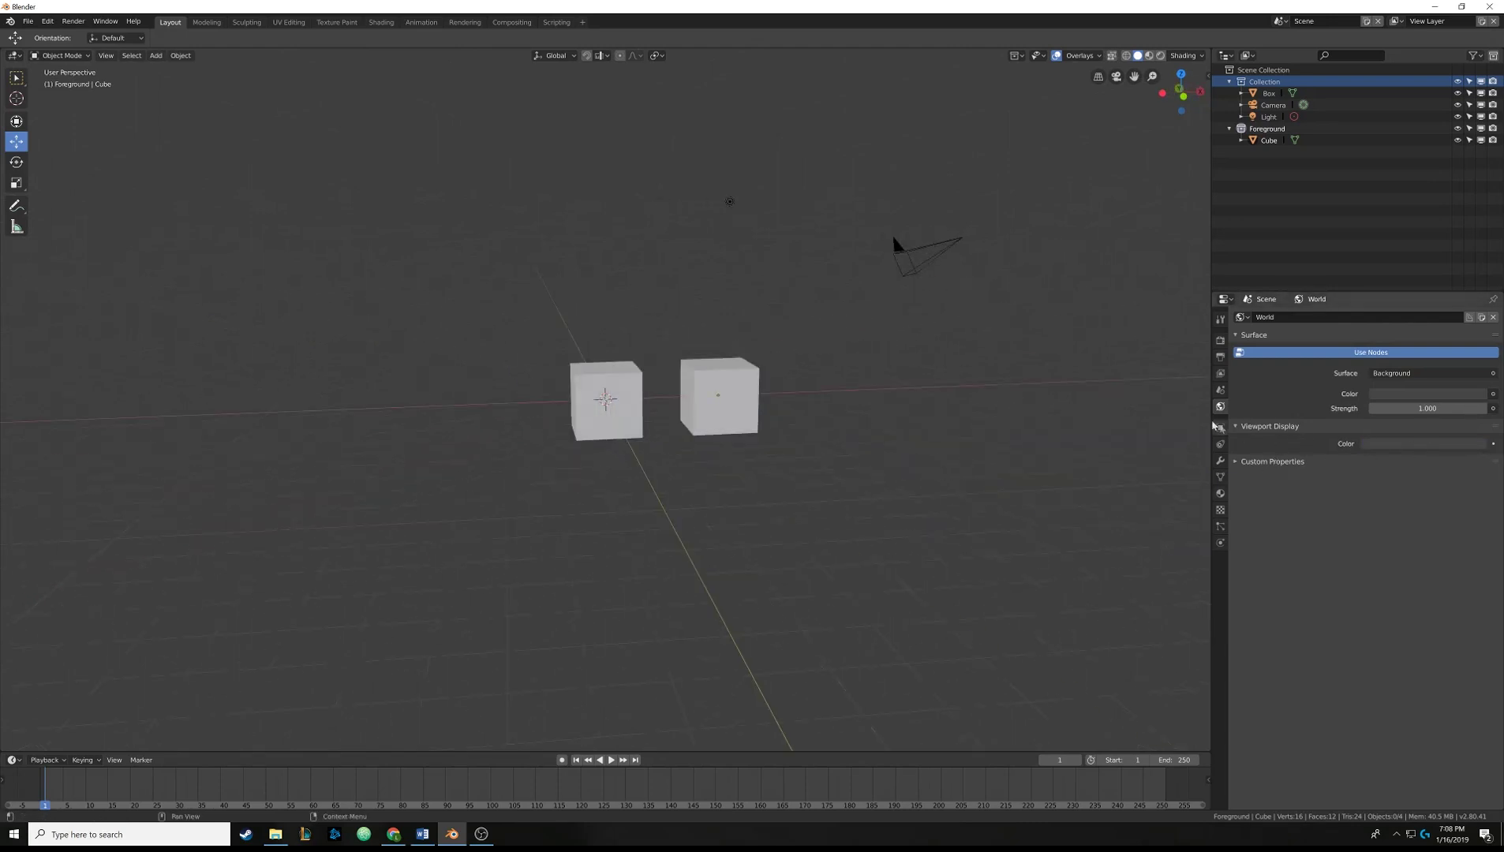
left_click(1237, 426)
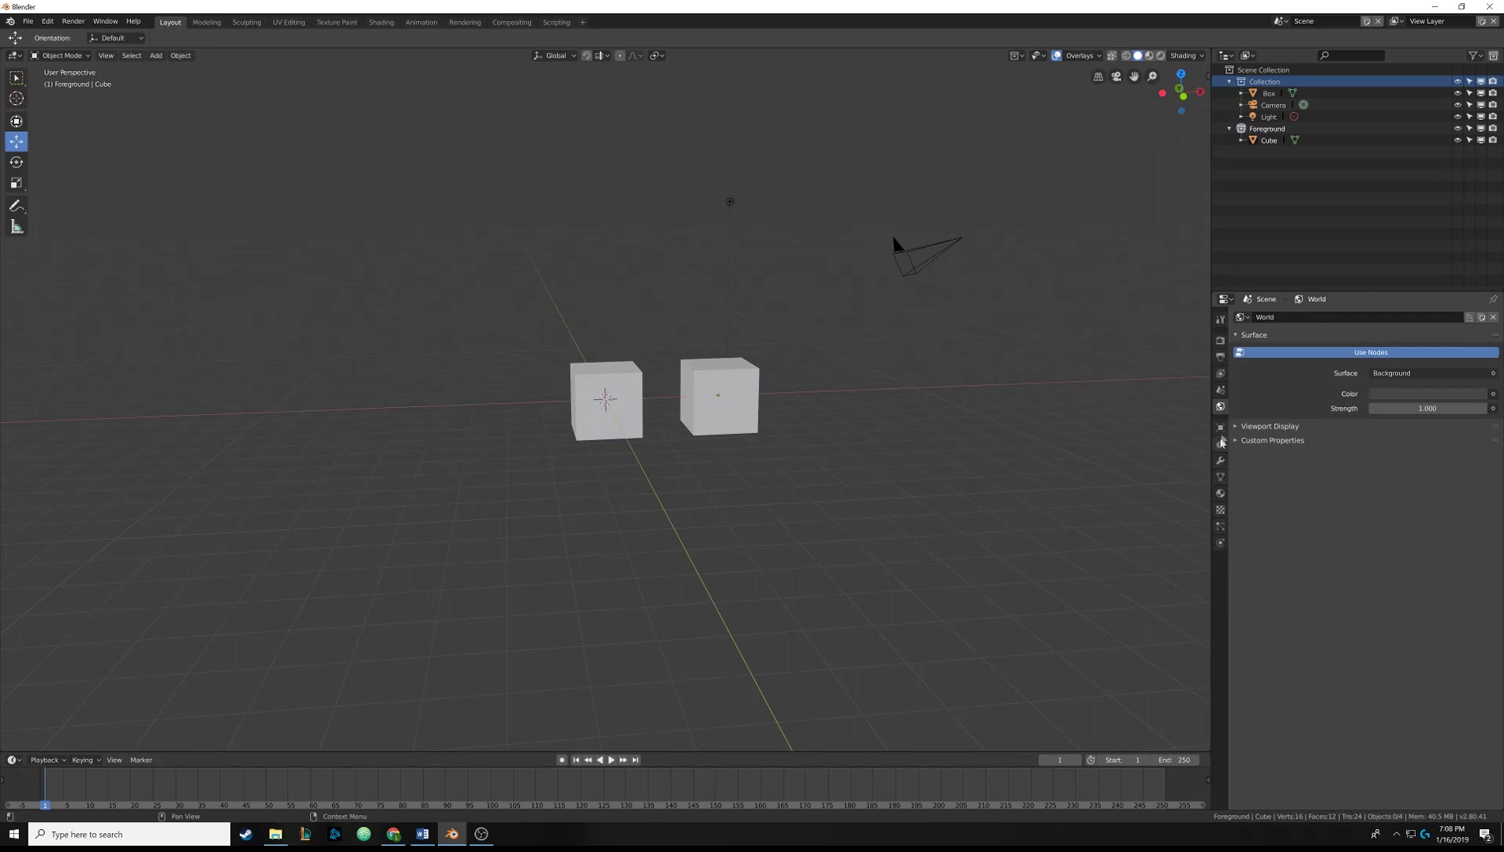
Select the Box, move it along X to -3.68 m, and tilt it slightly around X.
left_click(619, 399)
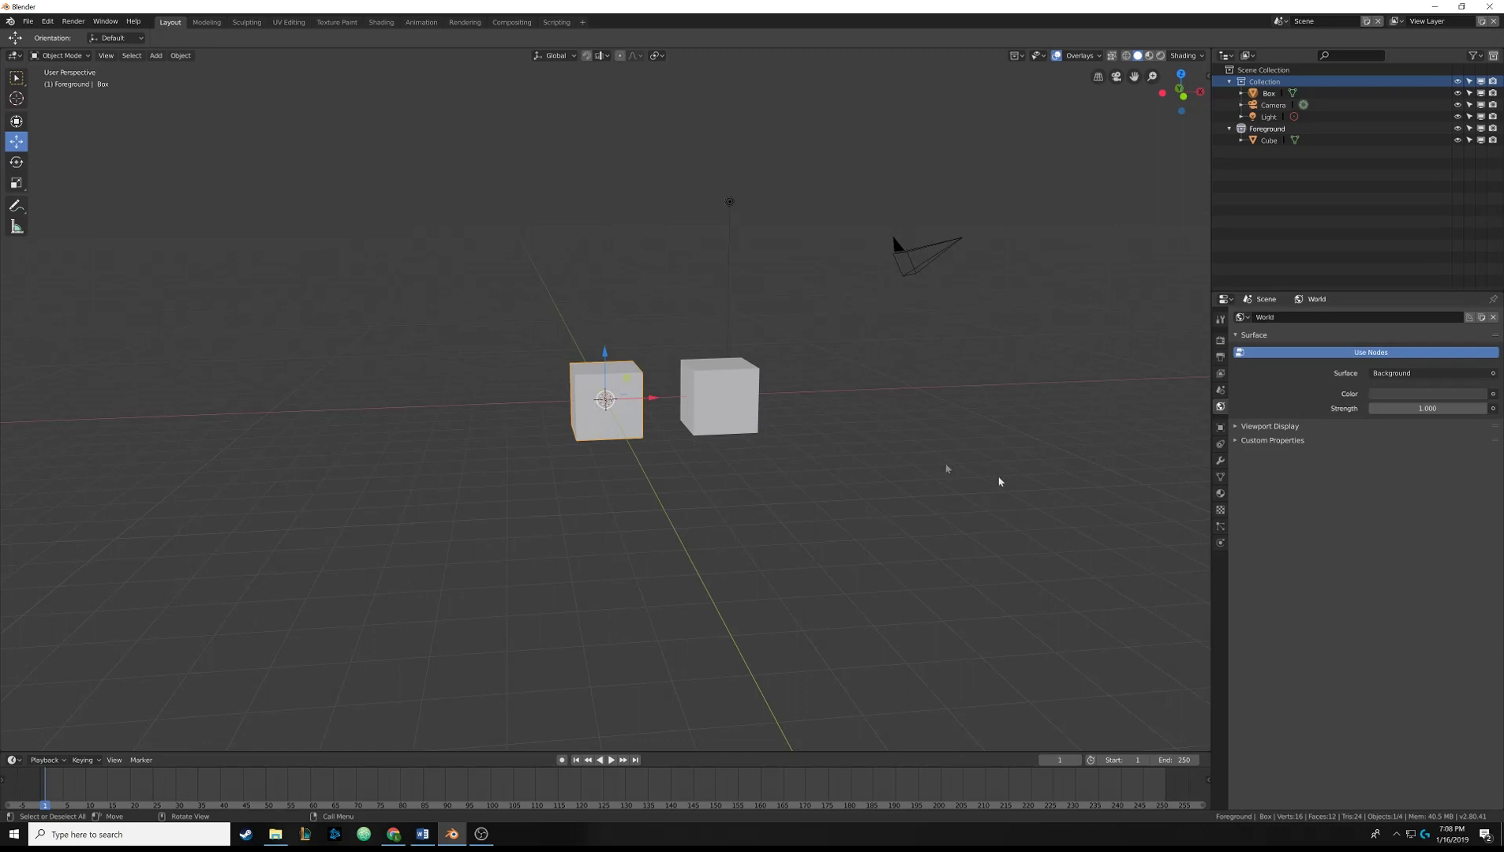
left_click(1221, 428)
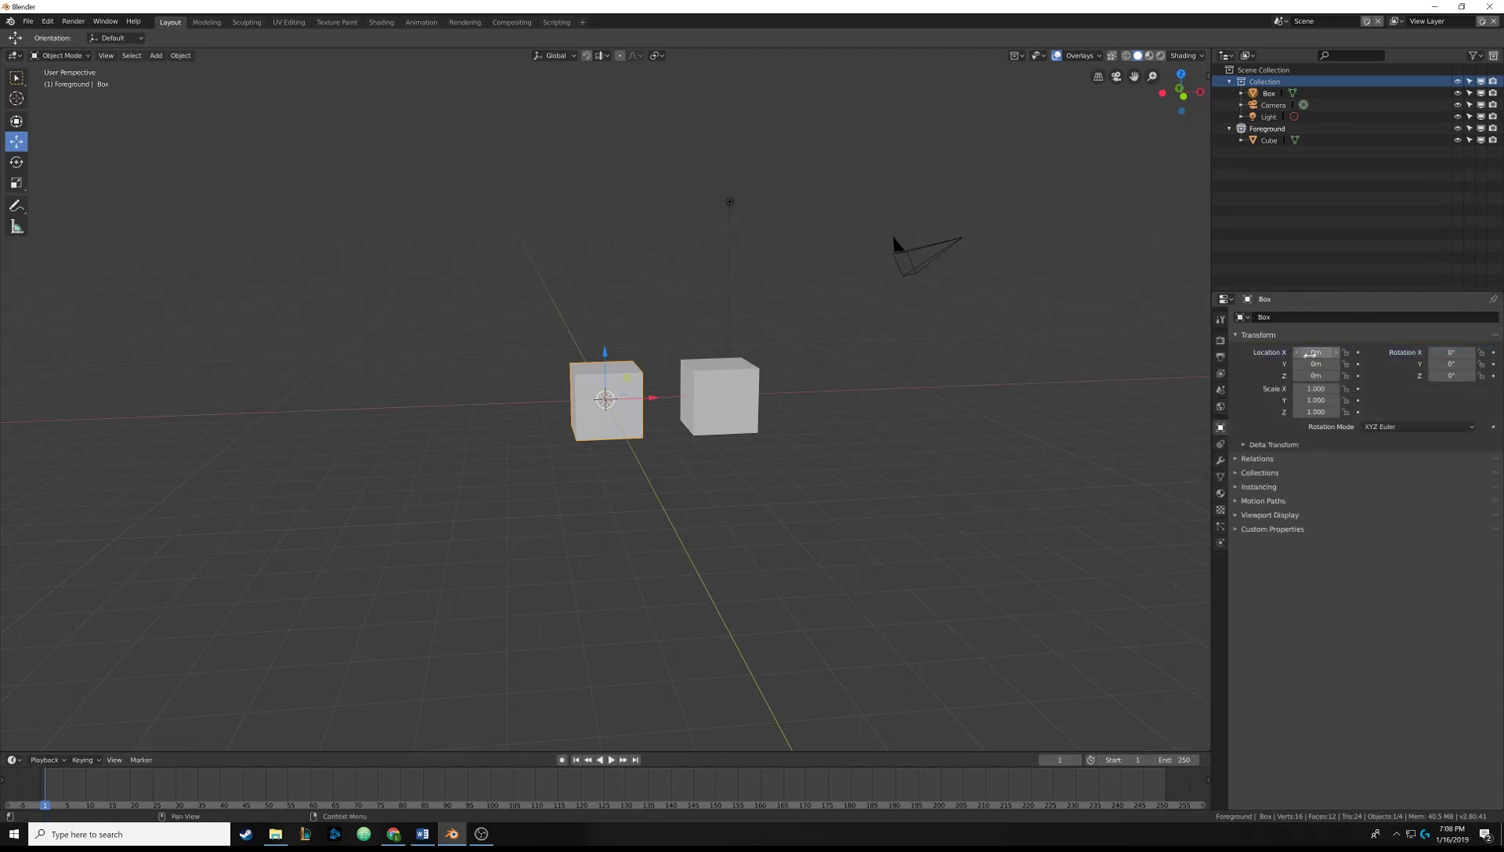
left_click_drag(1308, 353, 100, 394)
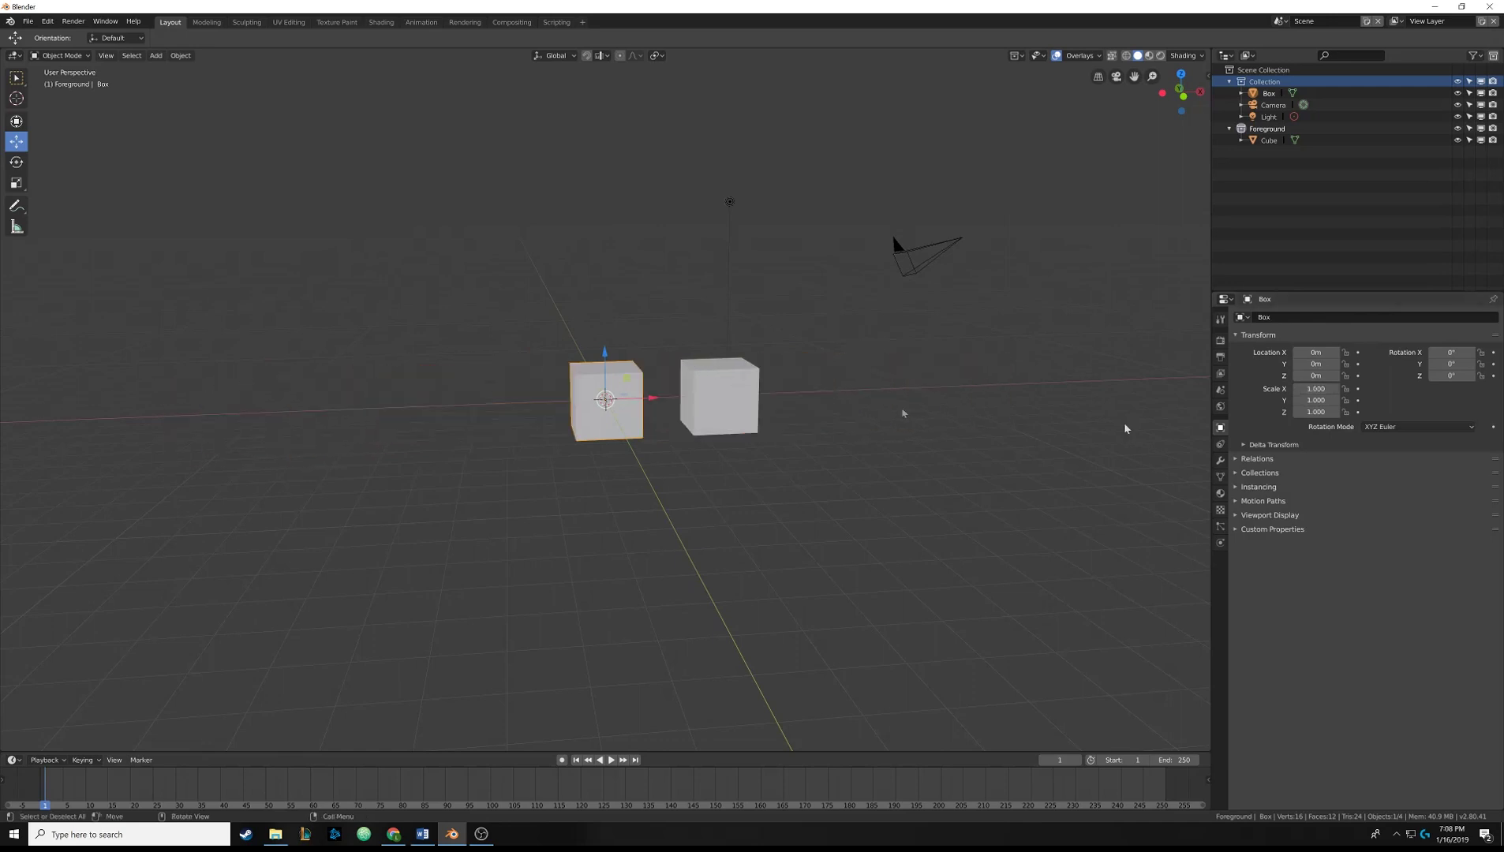
left_click_drag(1444, 352, 1444, 353)
Collapse the Transform, Relations and Collections panels and show the Box's object constraint settings.
left_click(1255, 459)
left_click(1247, 335)
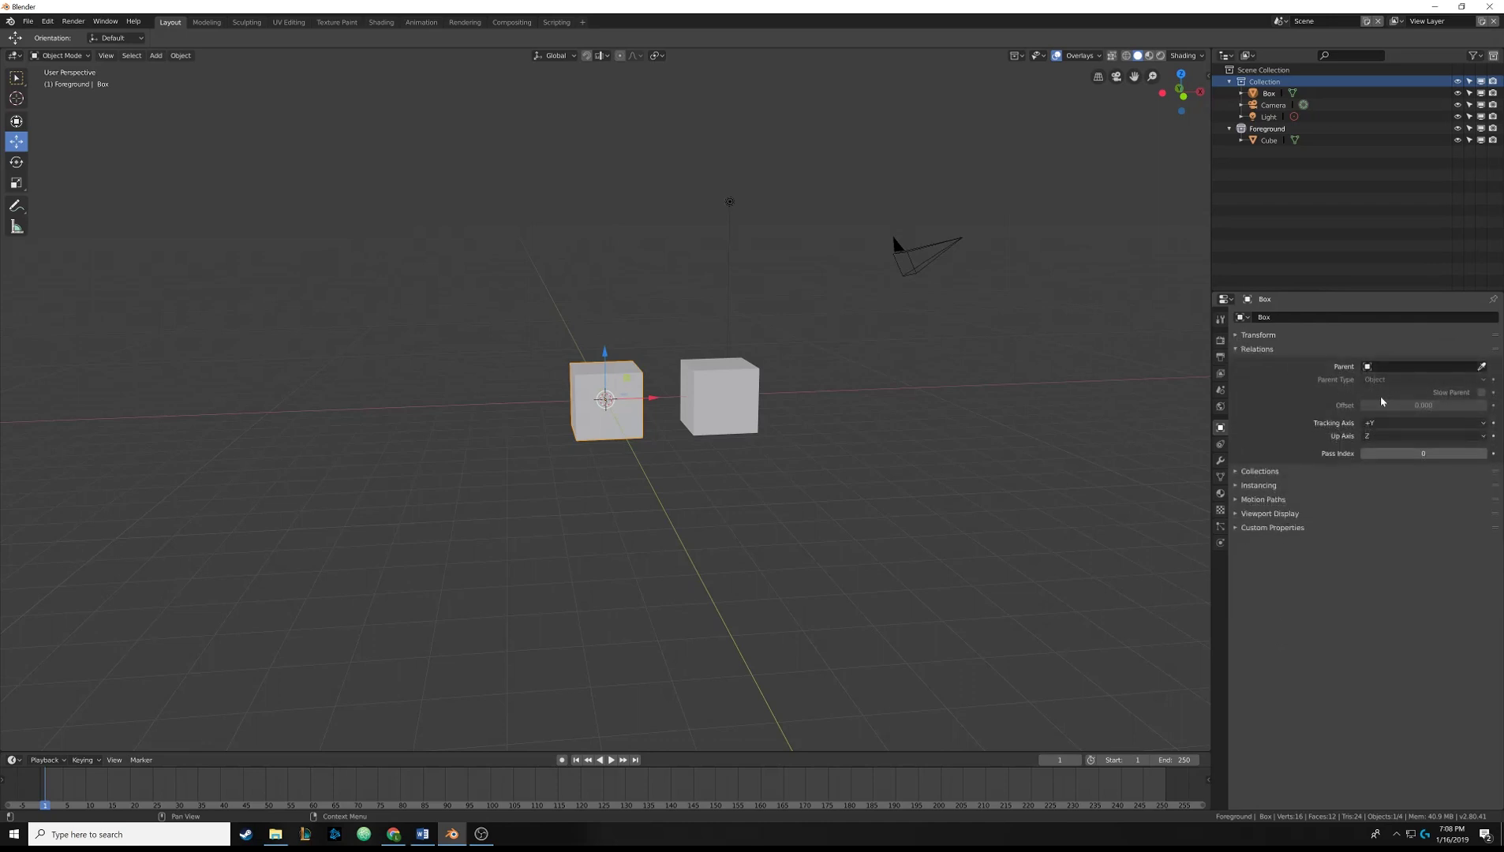
left_click(1251, 472)
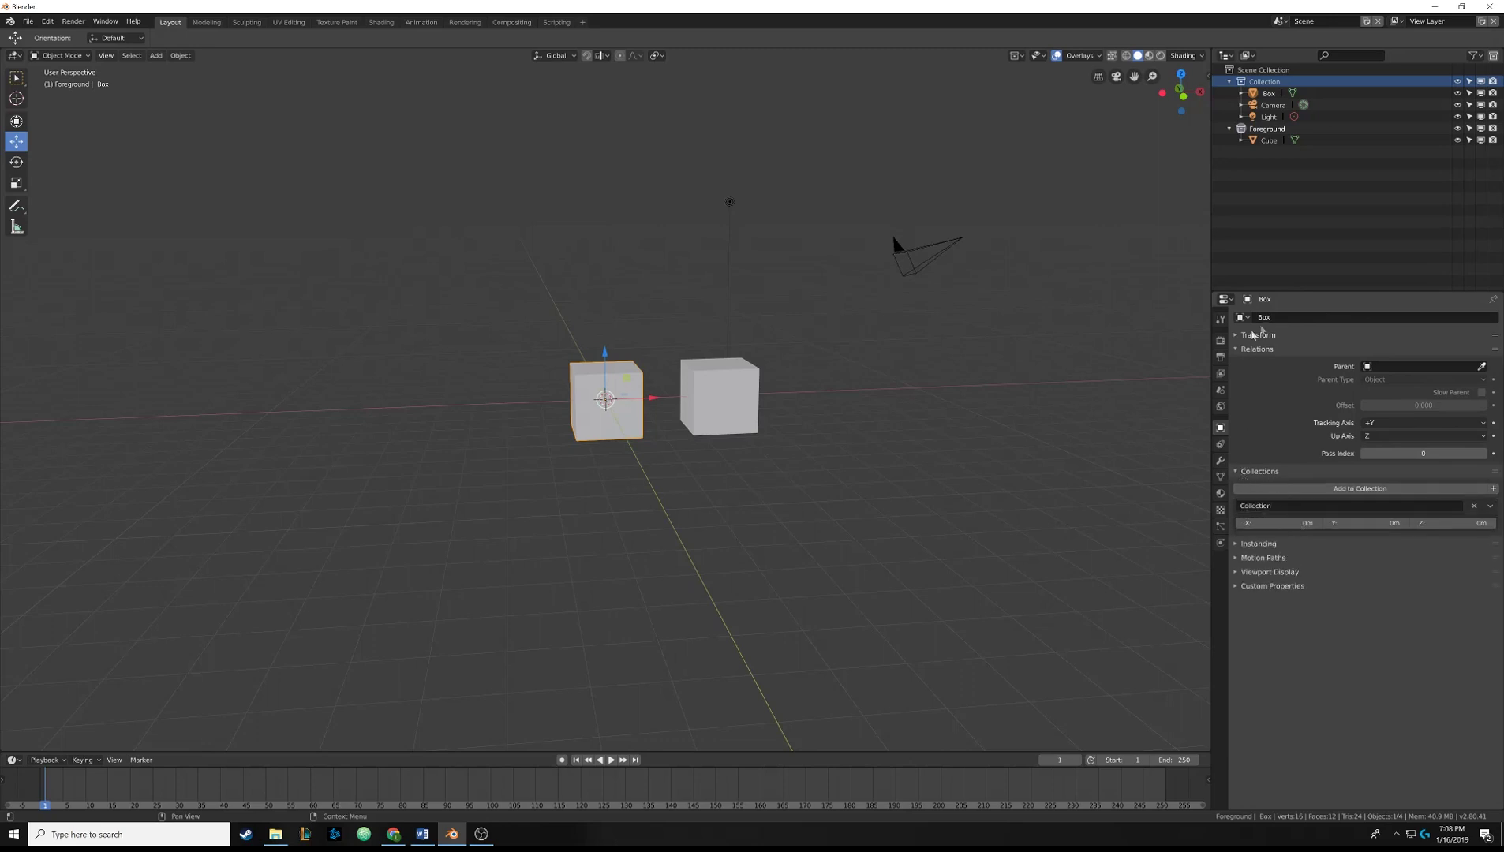
left_click(1255, 349)
left_click(1255, 363)
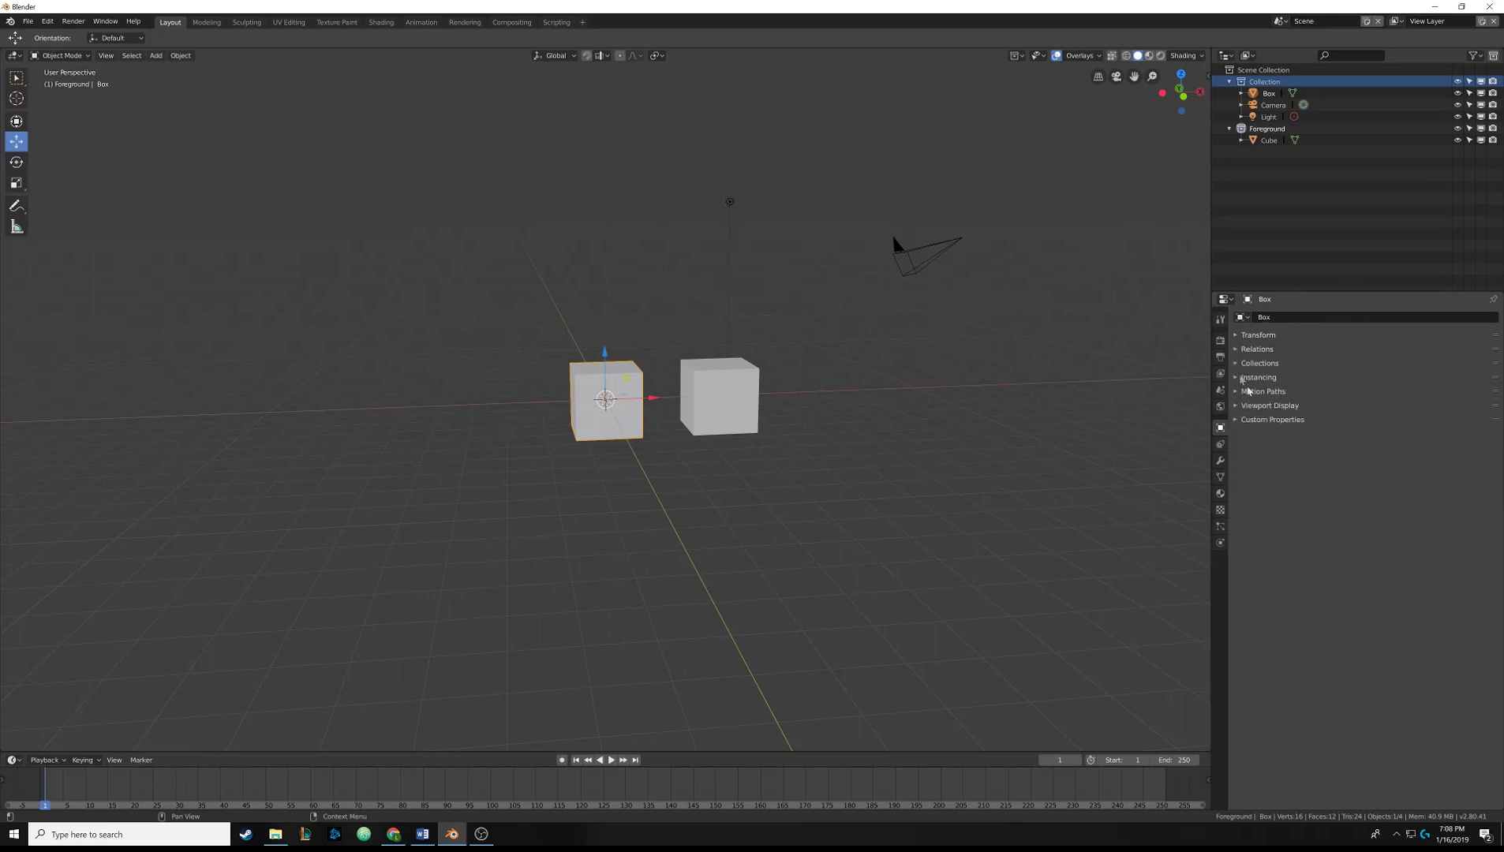
left_click(1220, 449)
Browse the constraint types, then show the Box's Modifier tab with its Add Modifier list.
left_click(1306, 317)
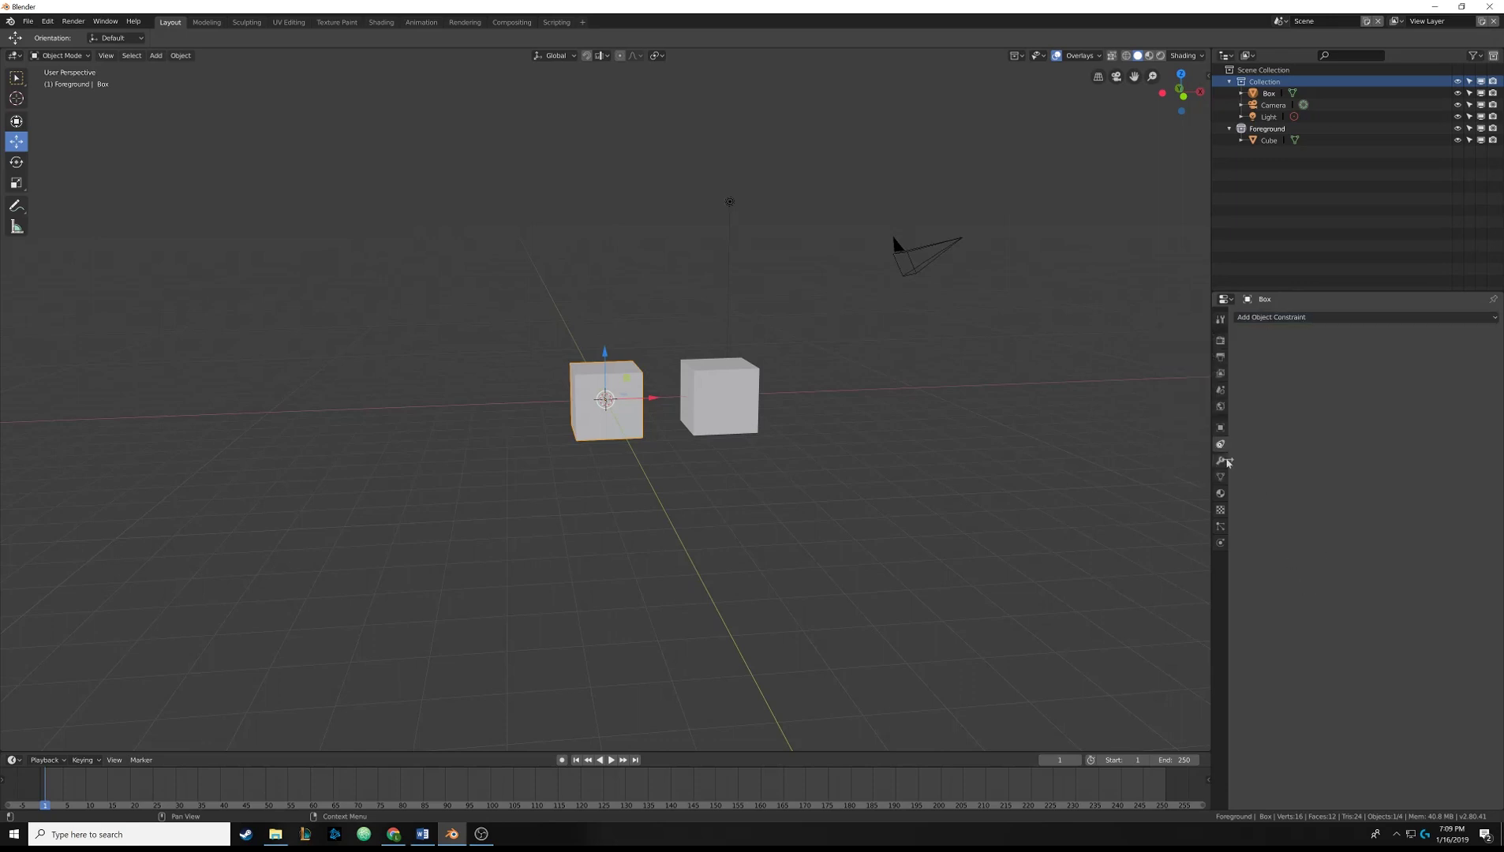
left_click(1221, 462)
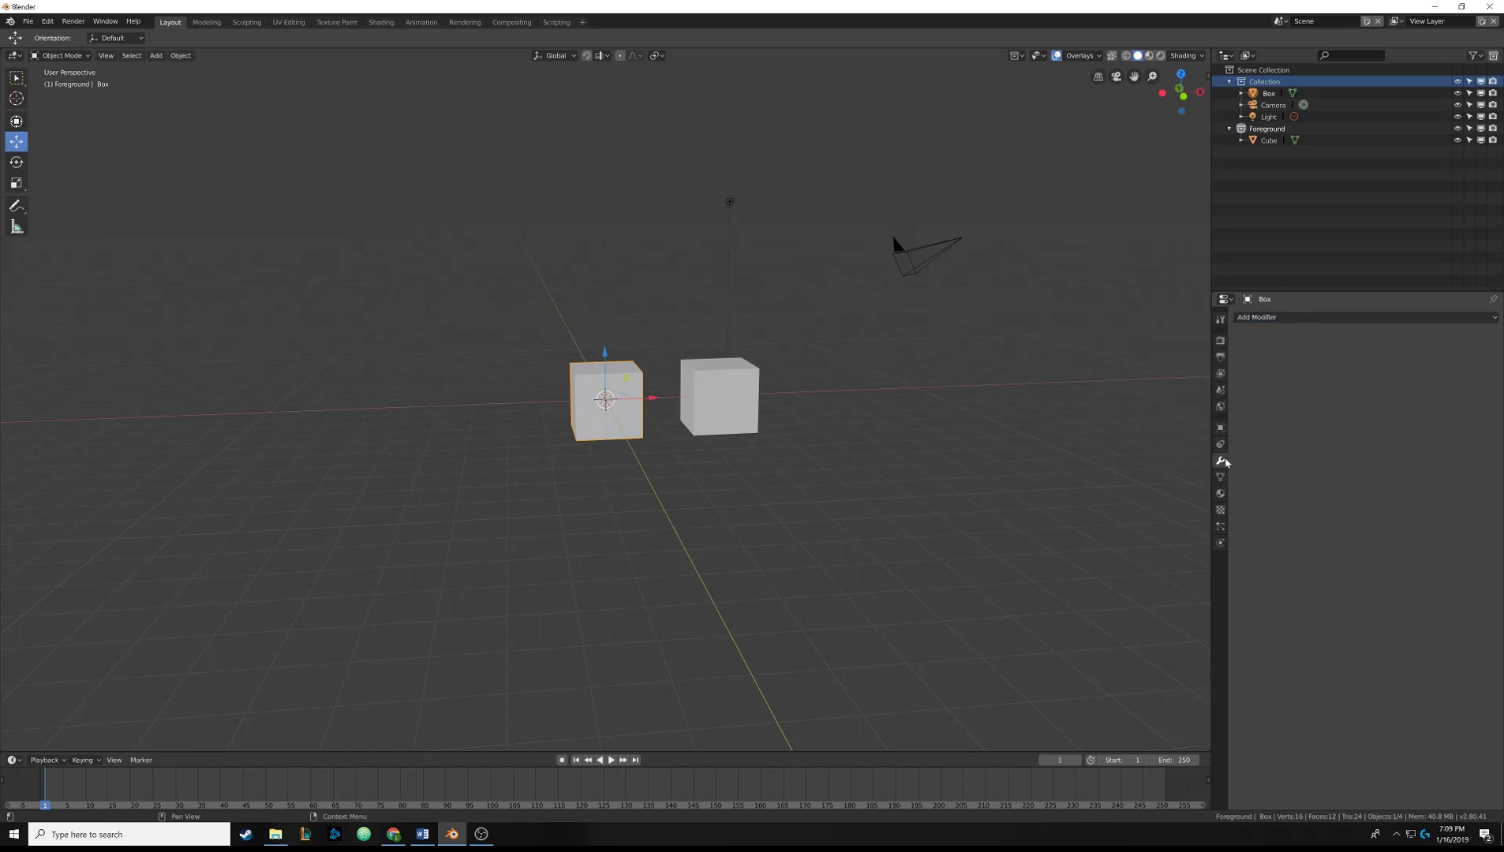
left_click(1294, 320)
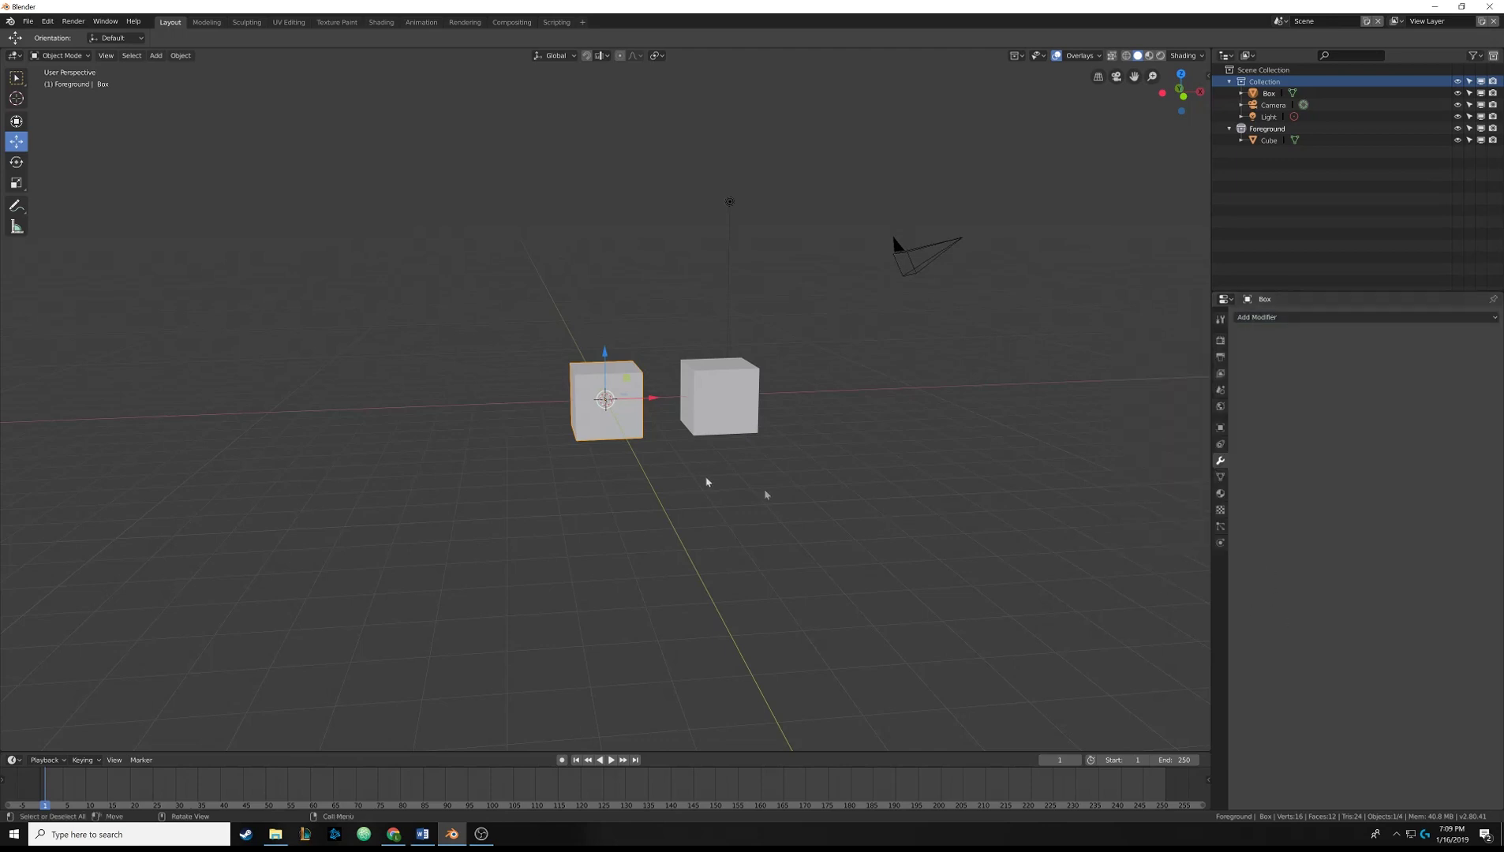
scroll(704, 480, "up", 3)
mouse_move(656, 454)
middle_mouse_down()
mouse_move(695, 476)
mouse_move(644, 435)
middle_mouse_up()
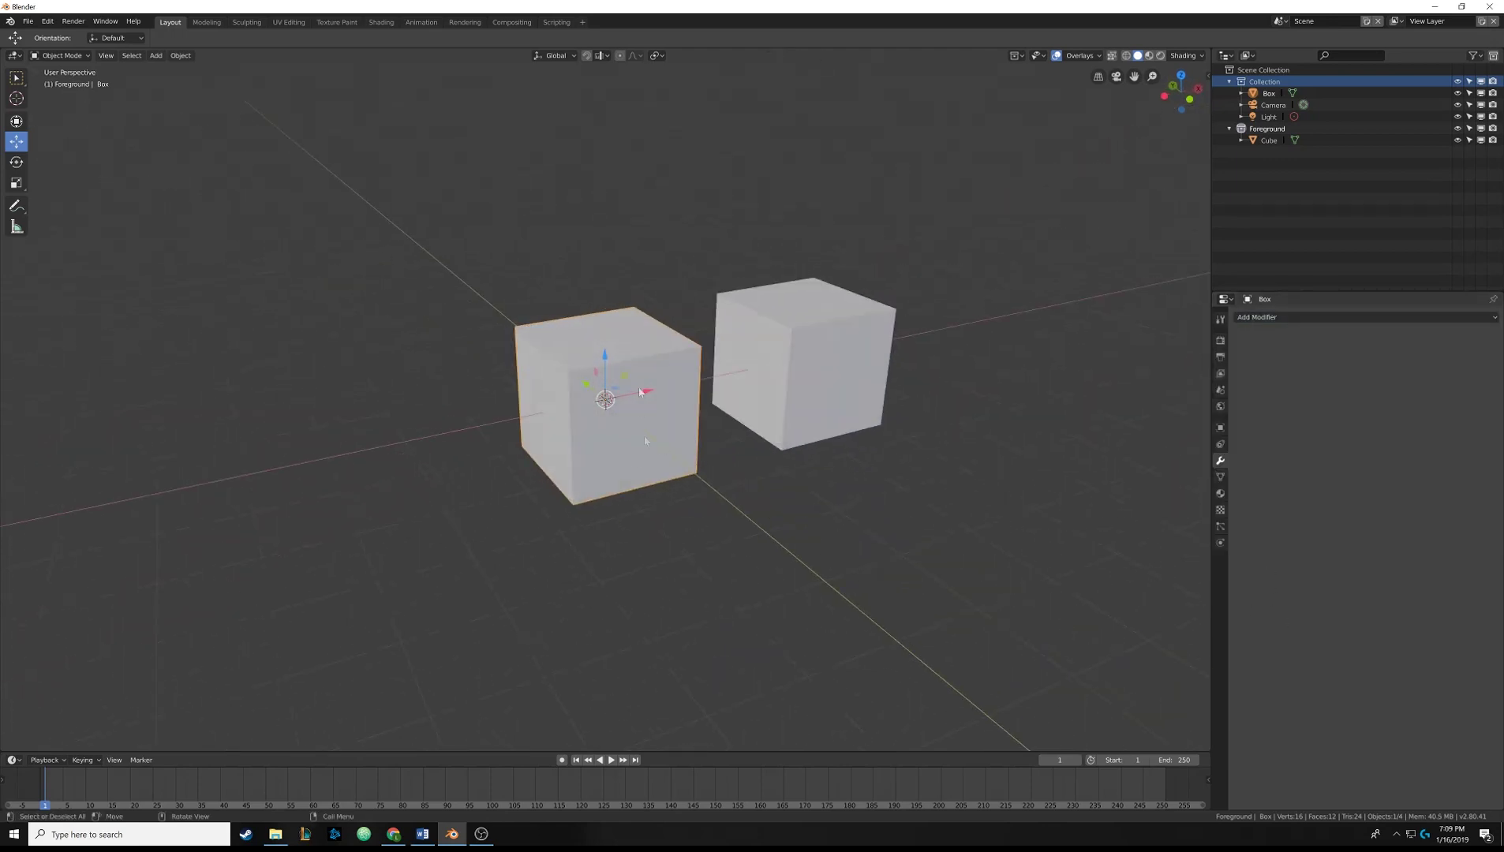
scroll(644, 436, "up", 3)
left_click(1290, 317)
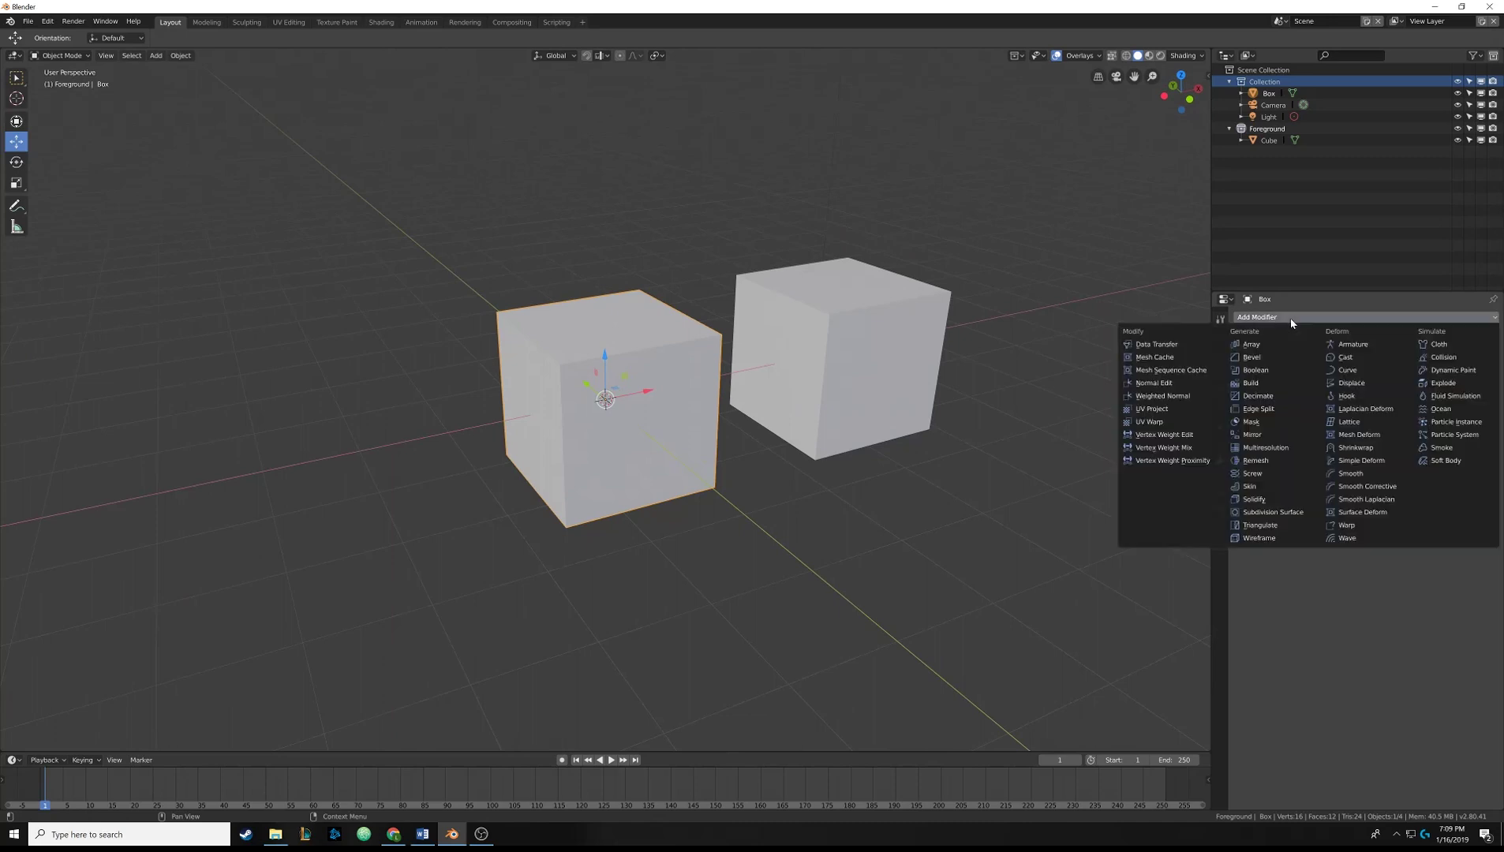
left_click(1294, 514)
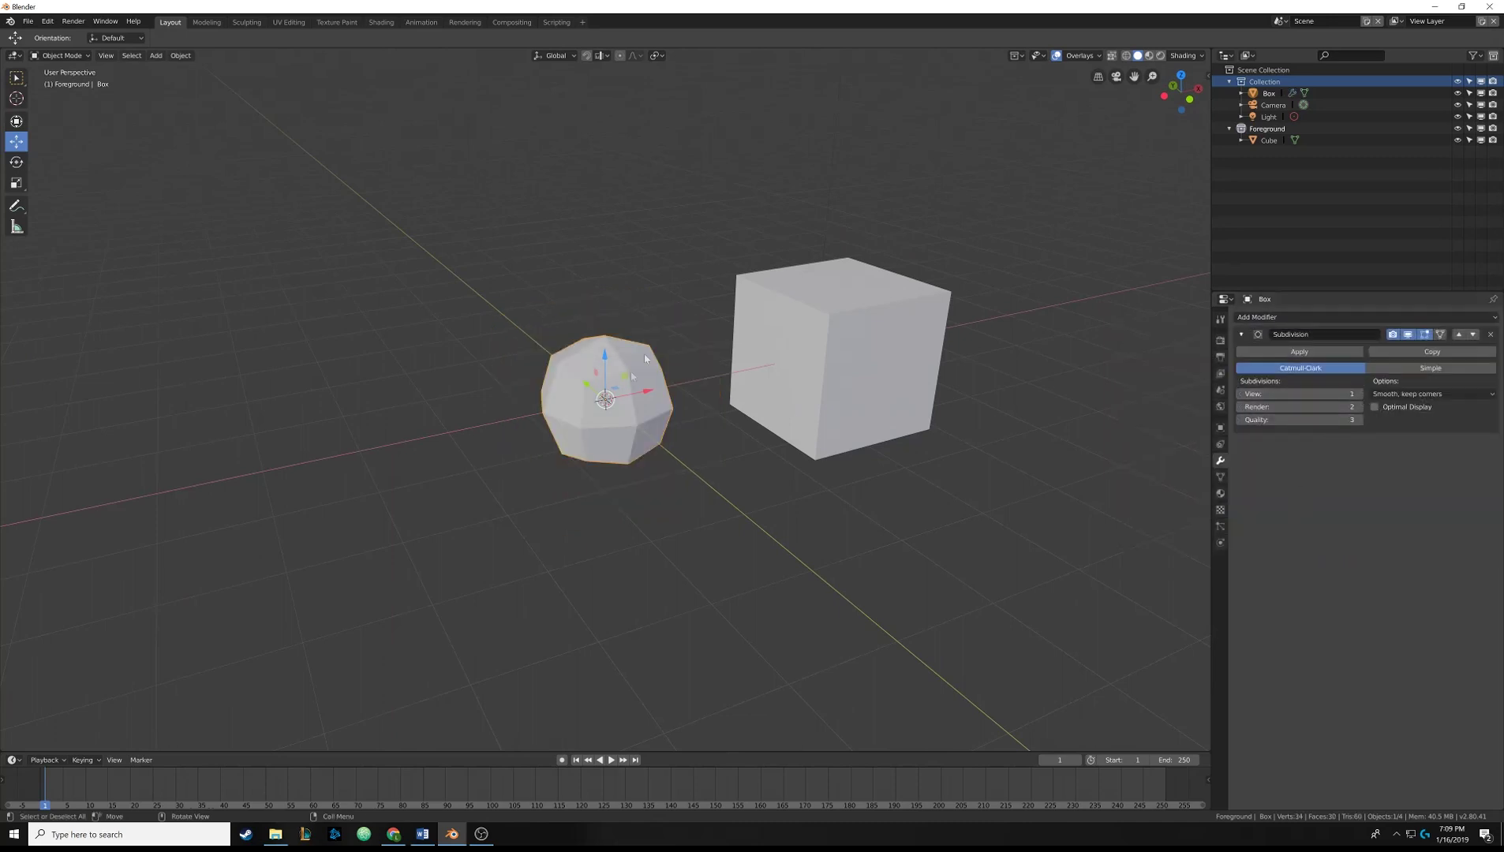
left_click(1358, 395)
left_click(1358, 395)
scroll(594, 308, "up", 2)
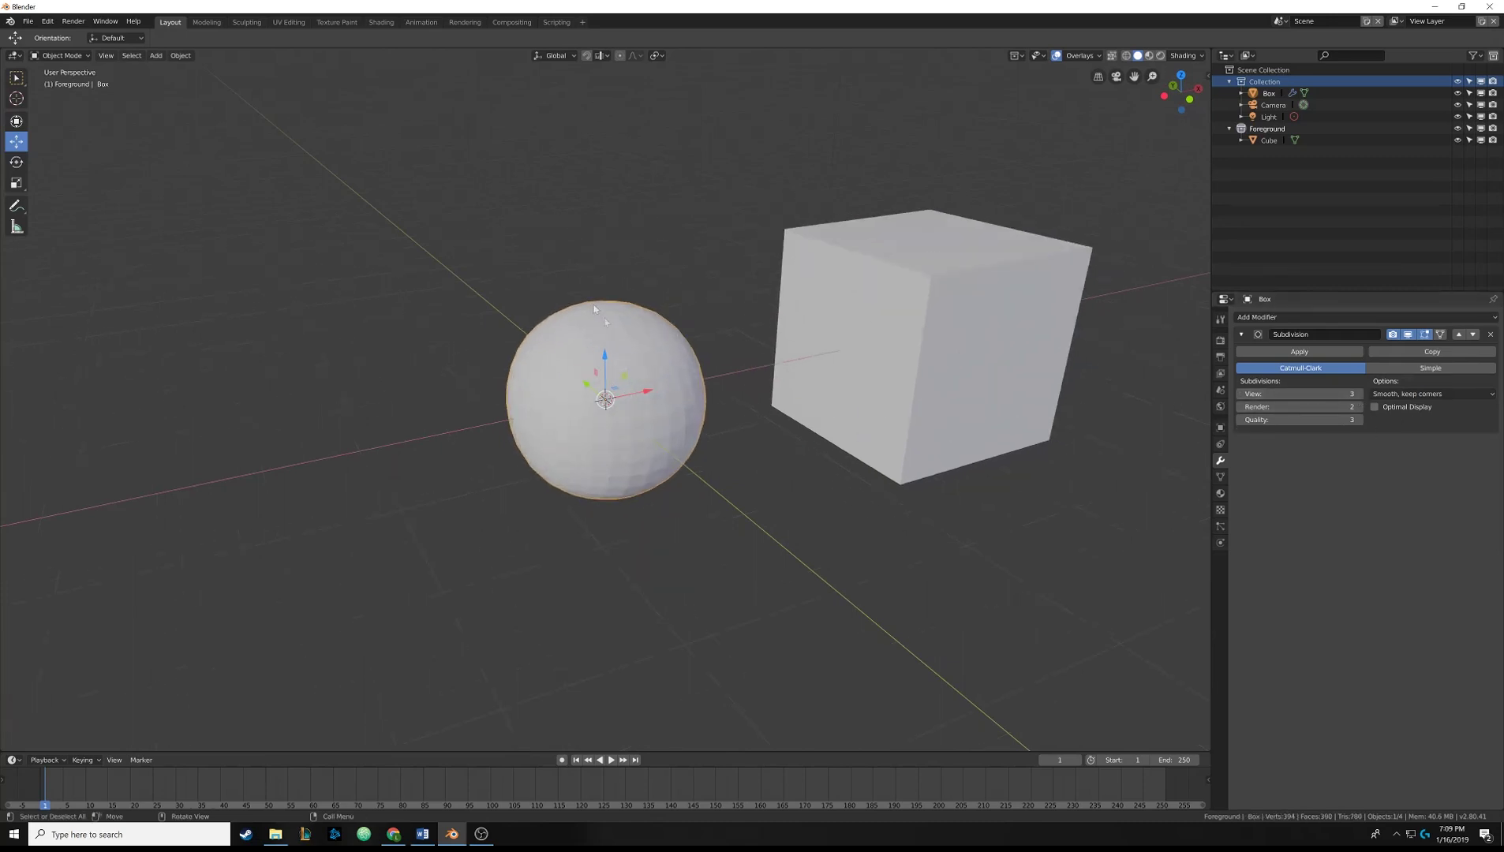
scroll(648, 389, "down", 3)
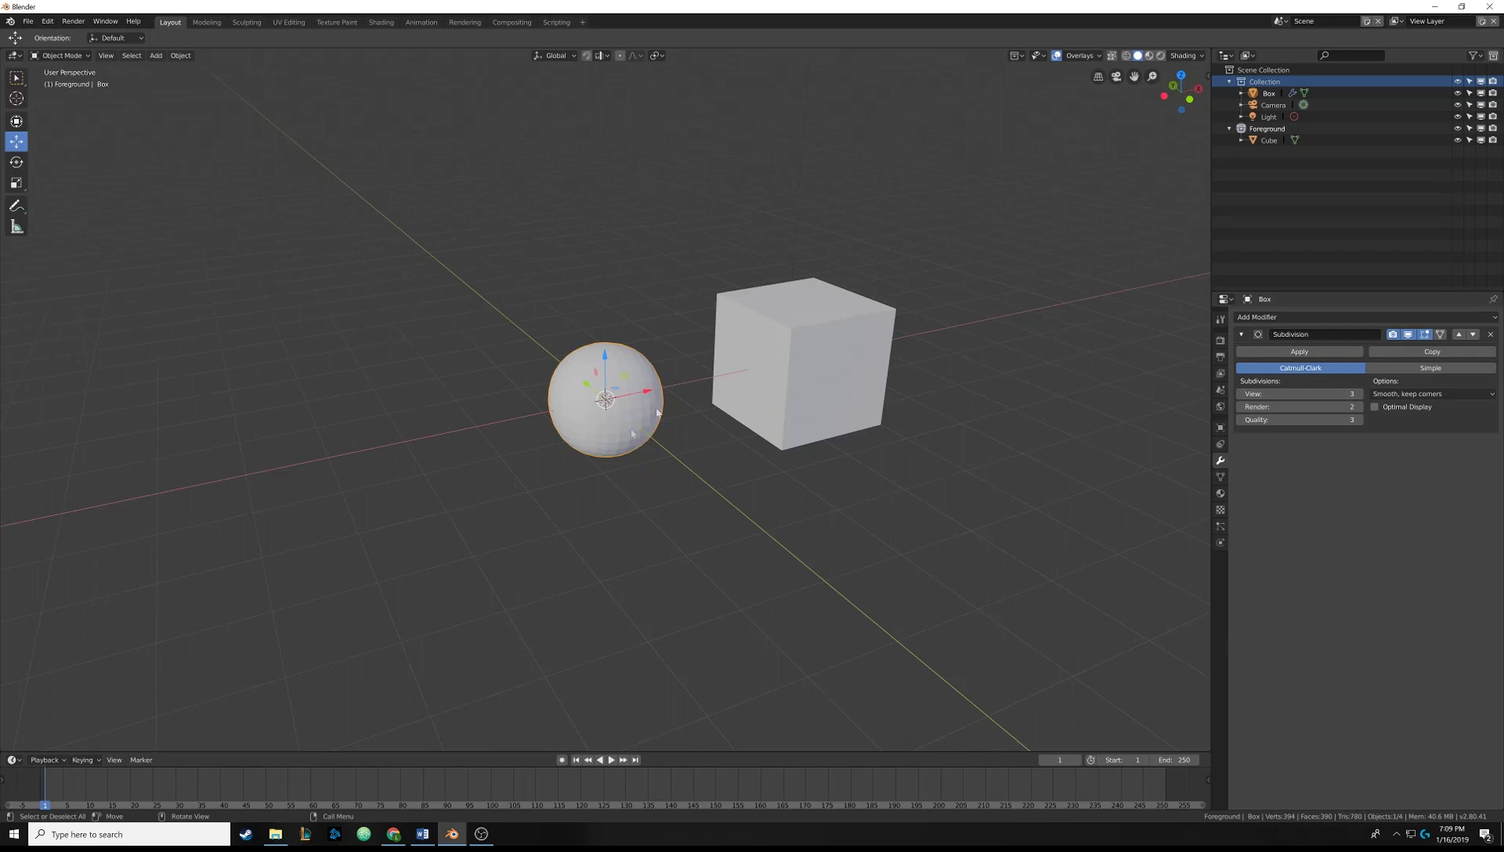
middle_click_drag(595, 420, 790, 380)
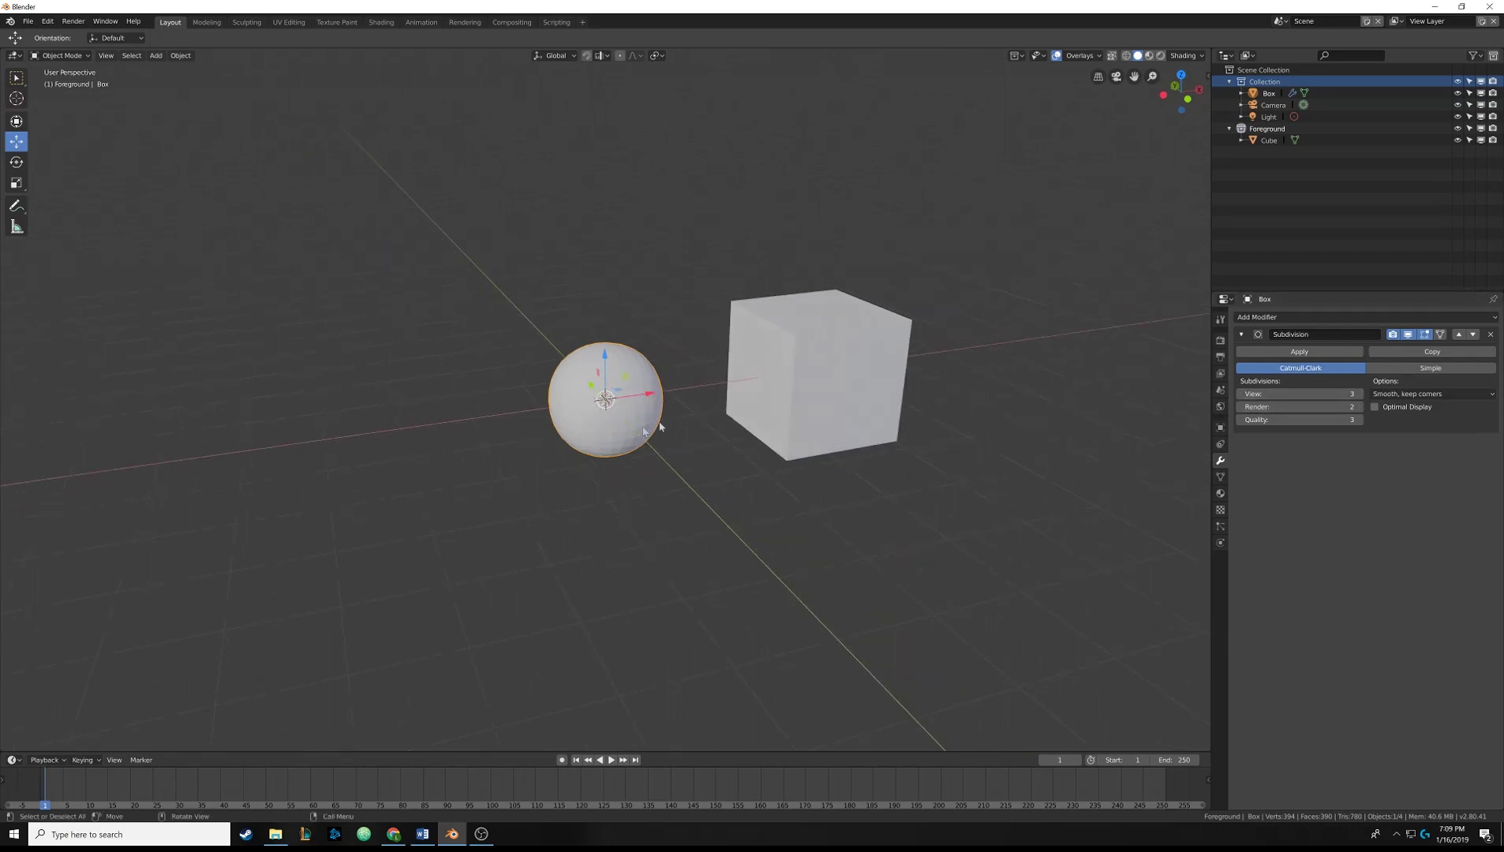
left_click(1490, 334)
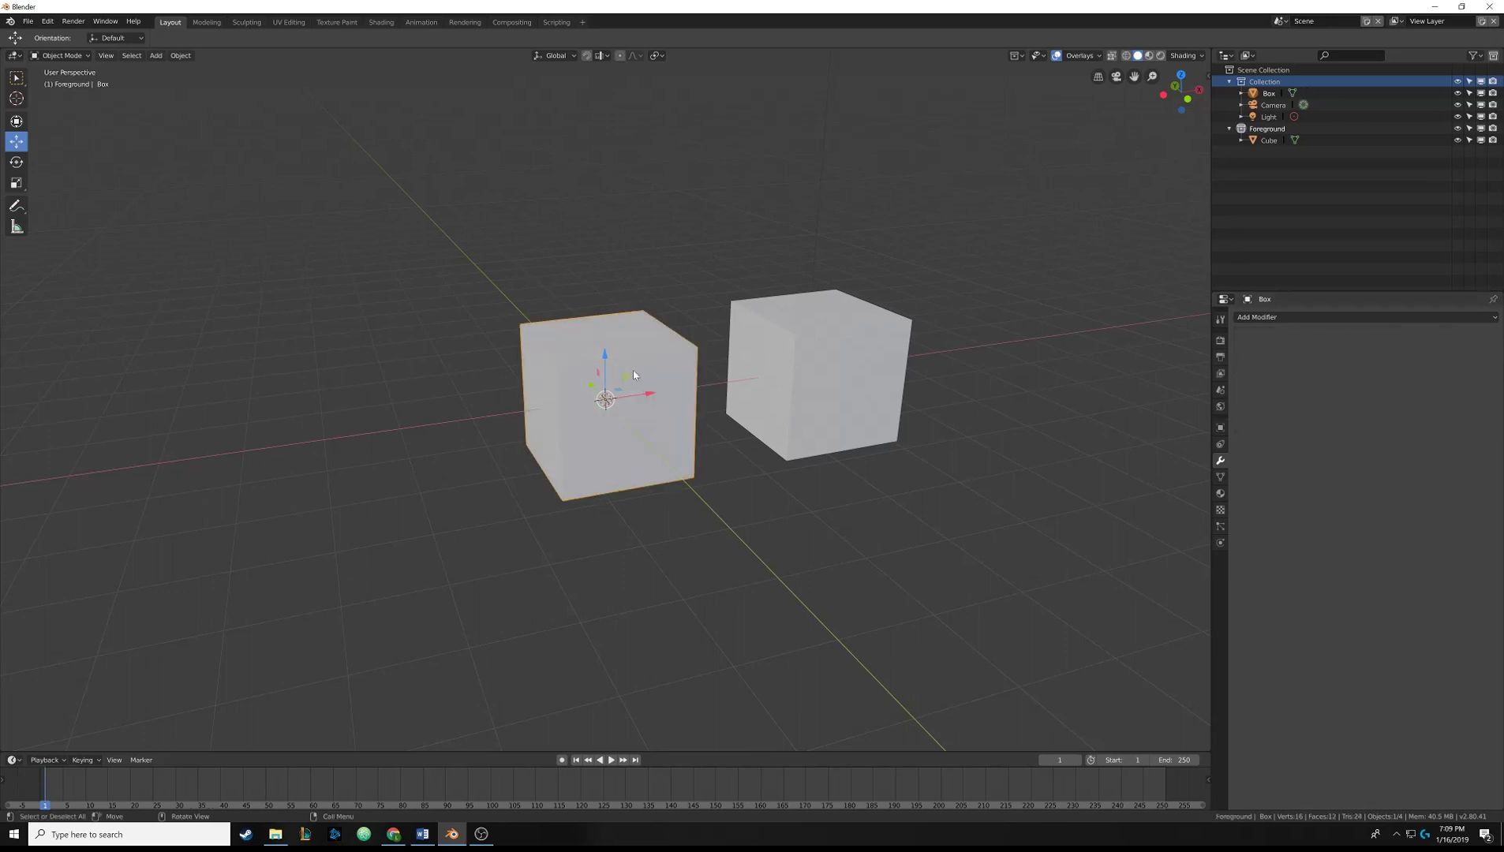
middle_click_drag(634, 375, 874, 394)
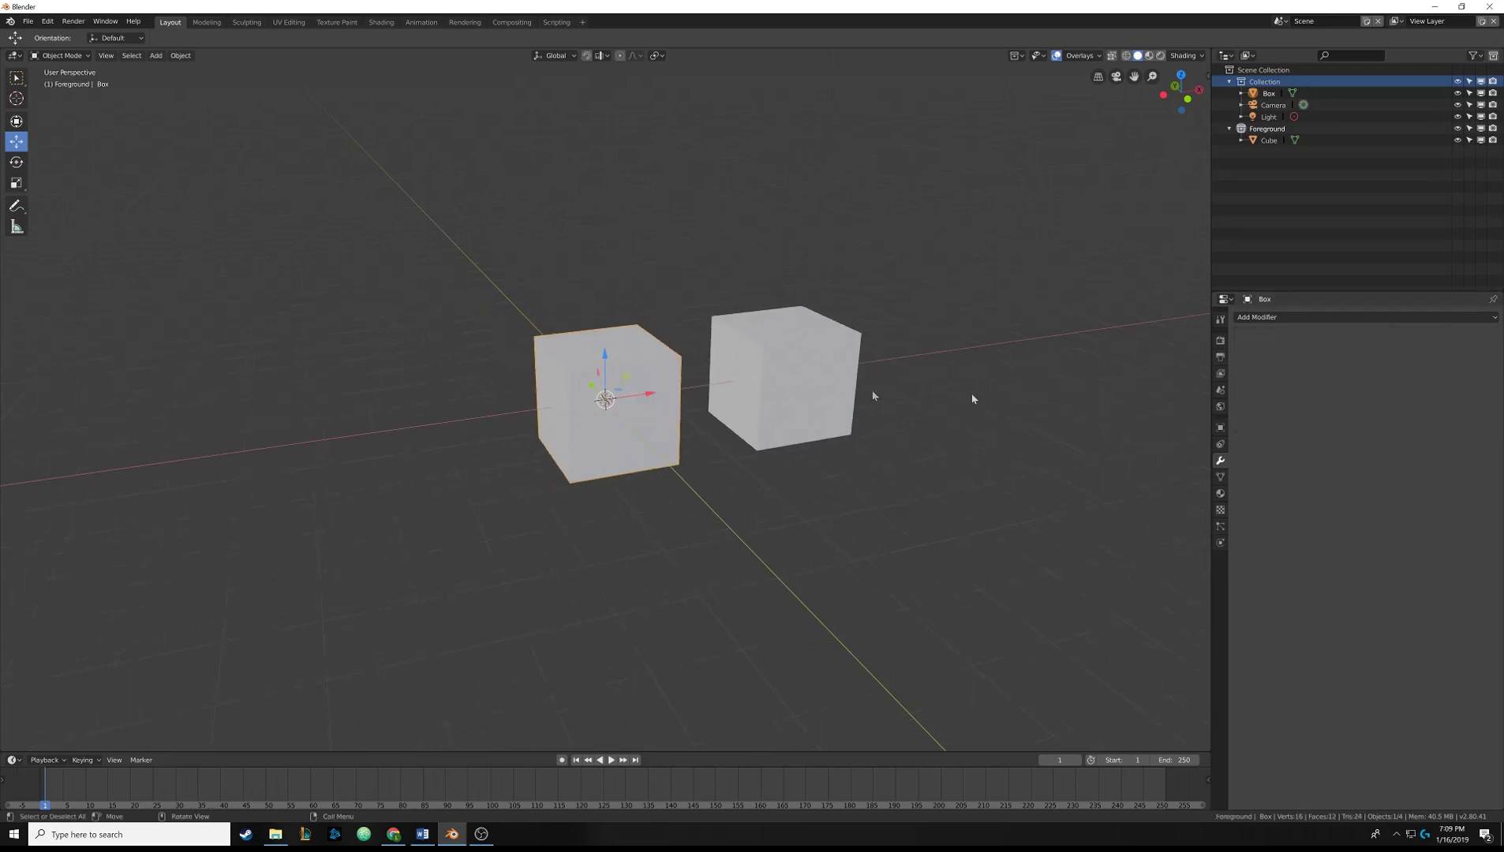
Show the Box's mesh data, toggling UV Maps, Face Maps and Custom Properties, leaving Normals expanded.
left_click(1221, 477)
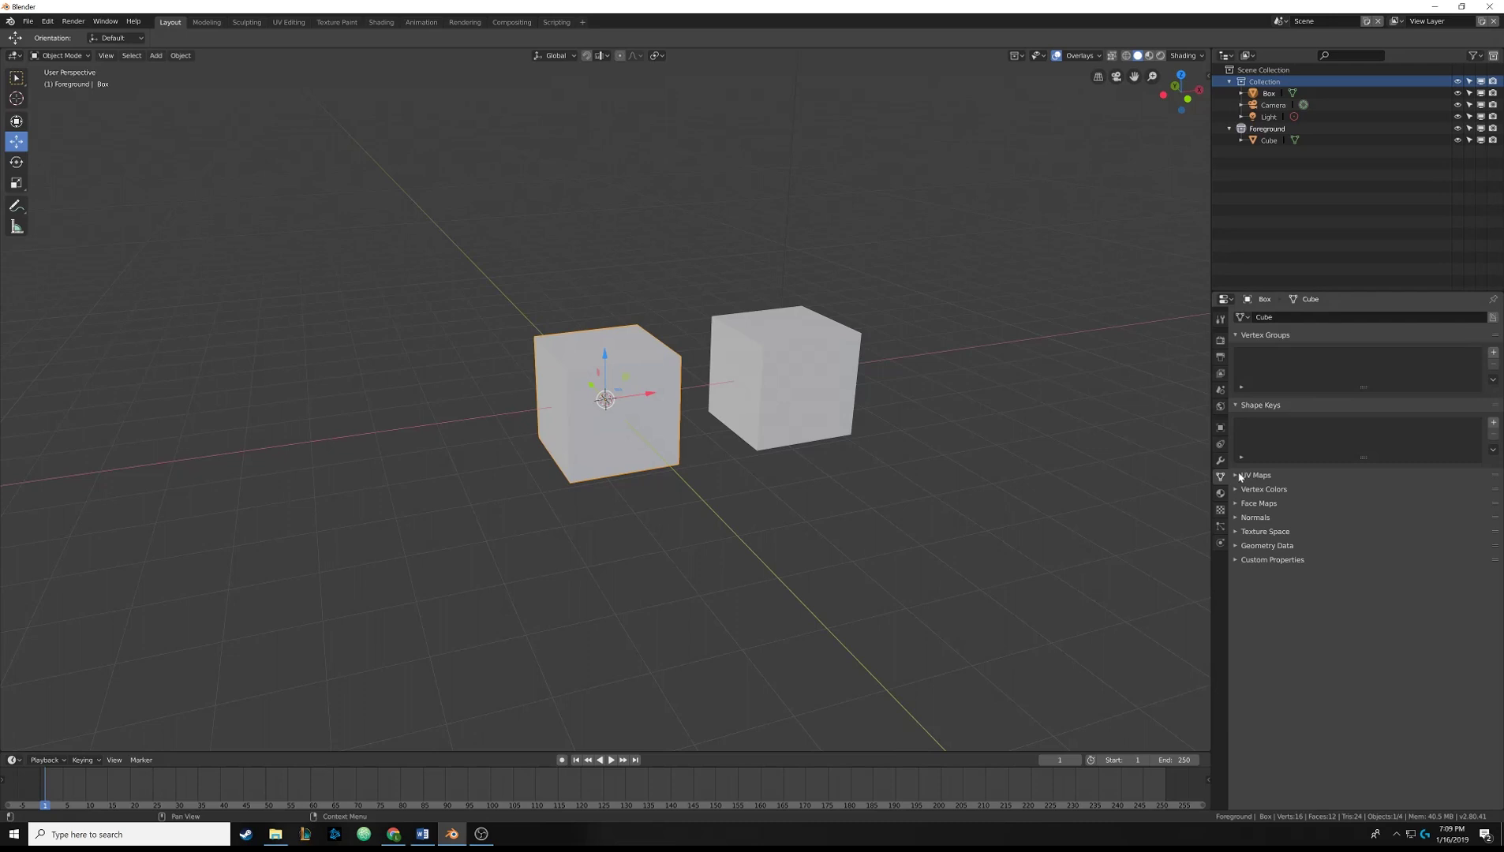
left_click(1237, 477)
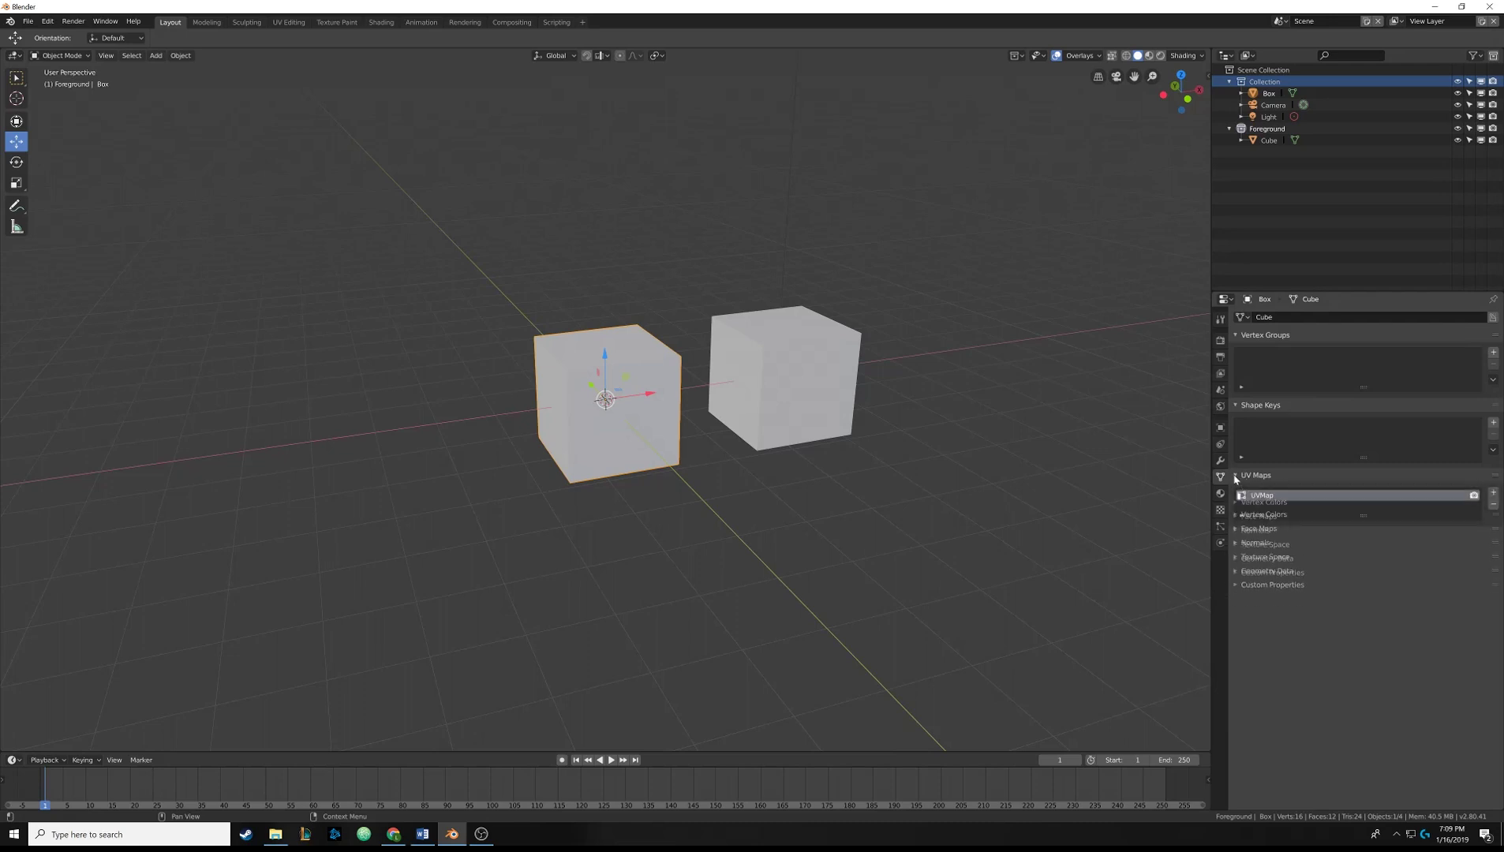
left_click(1237, 477)
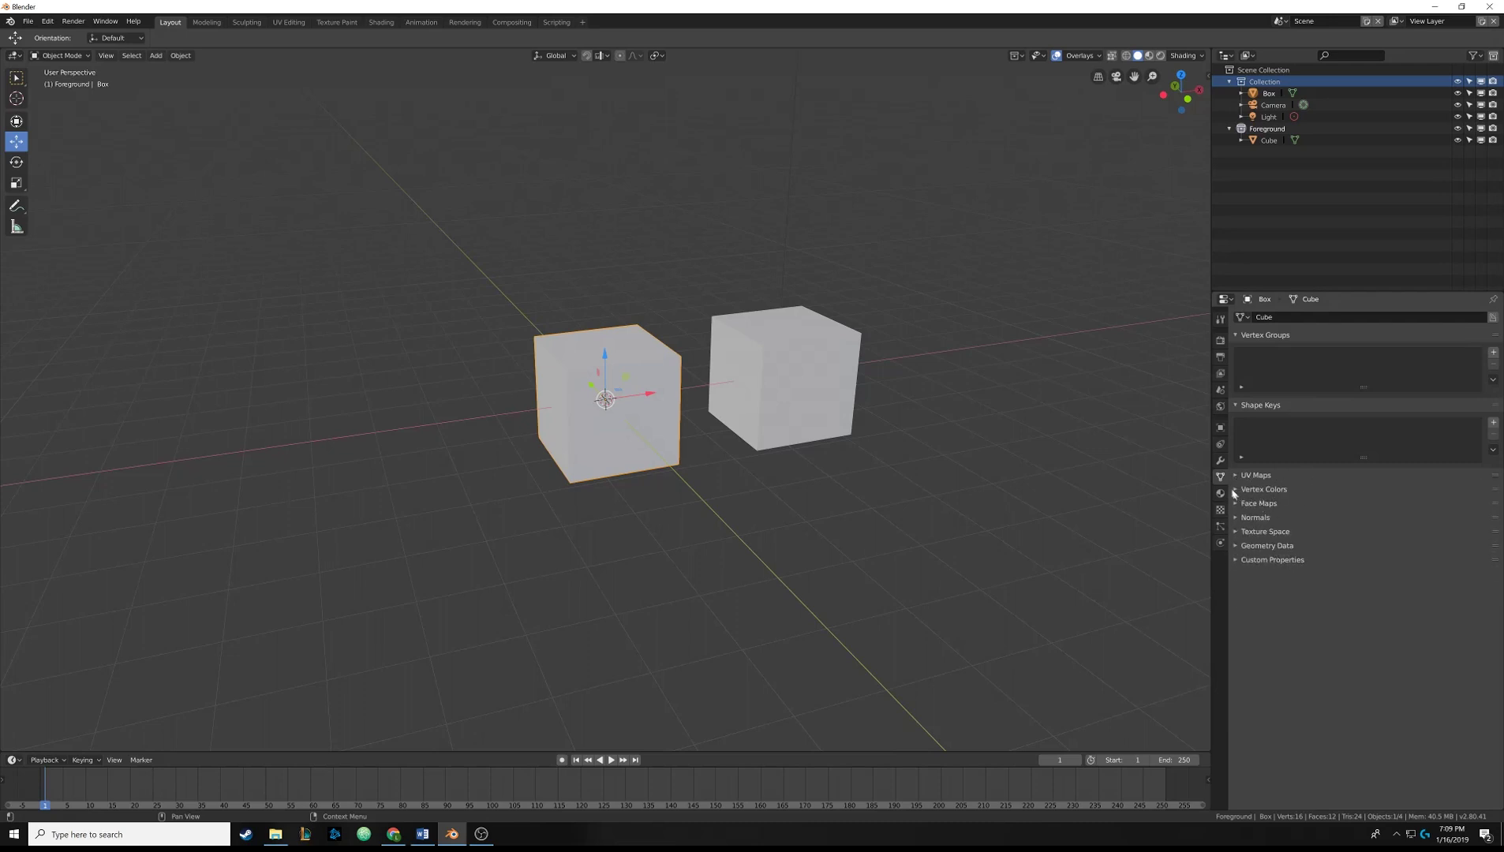
left_click(1236, 505)
left_click(1235, 505)
left_click(1238, 518)
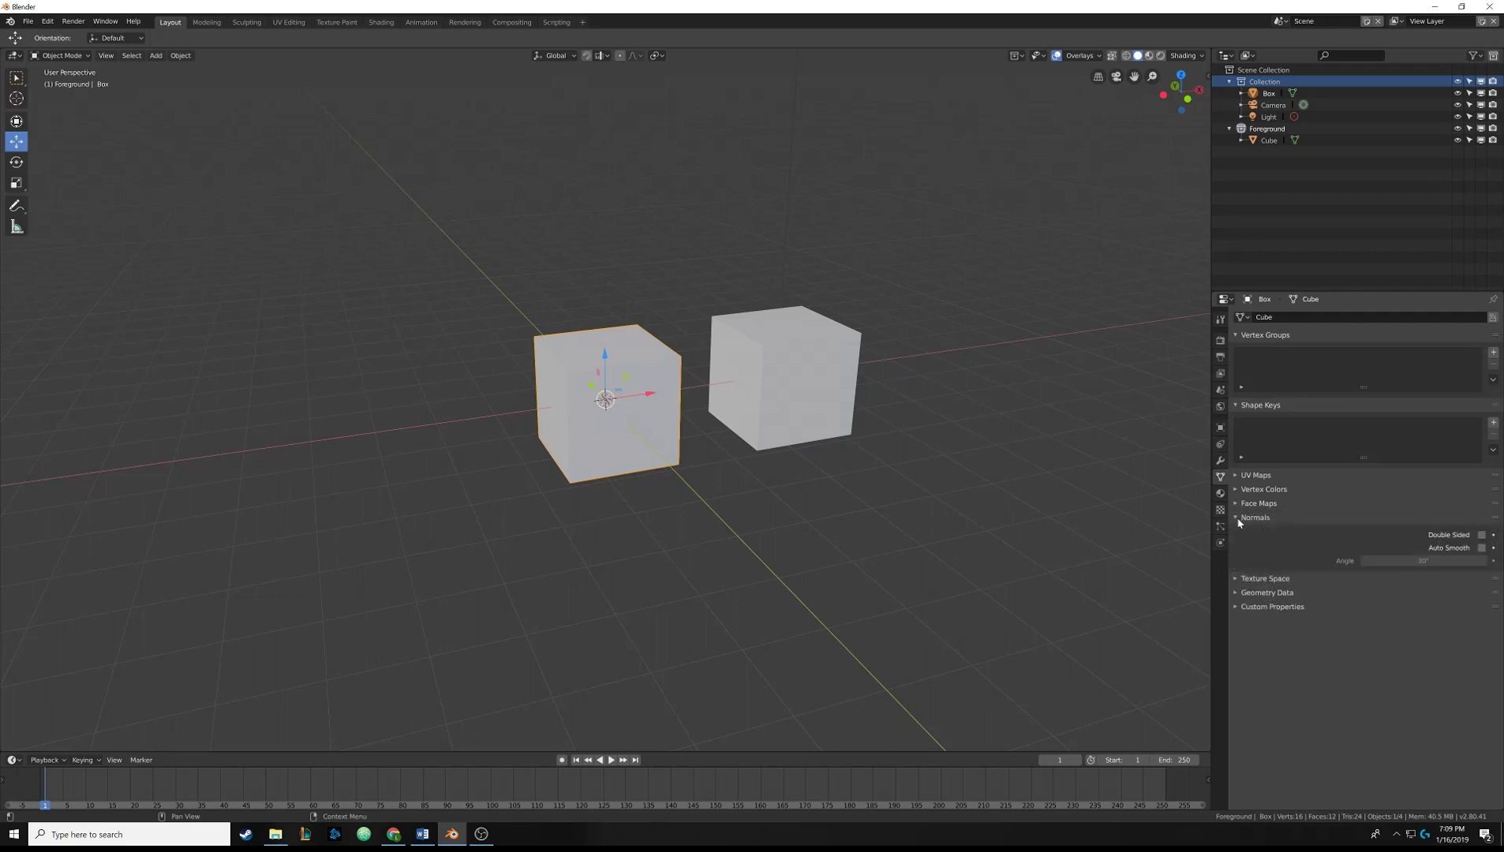
left_click(1238, 519)
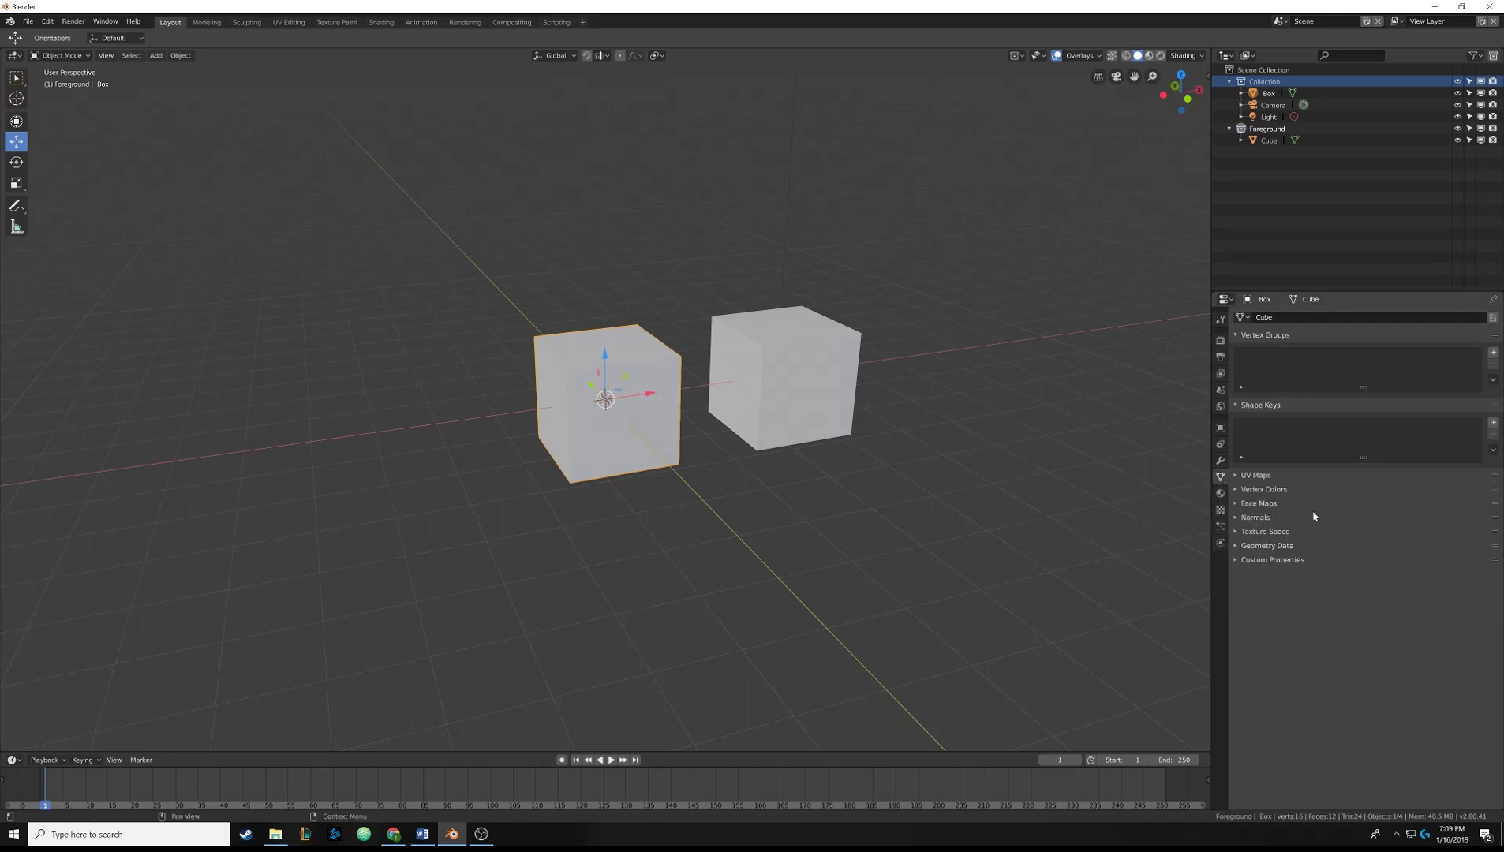
left_click(1257, 478)
left_click(1258, 478)
left_click(1238, 560)
left_click(1237, 560)
left_click(1239, 517)
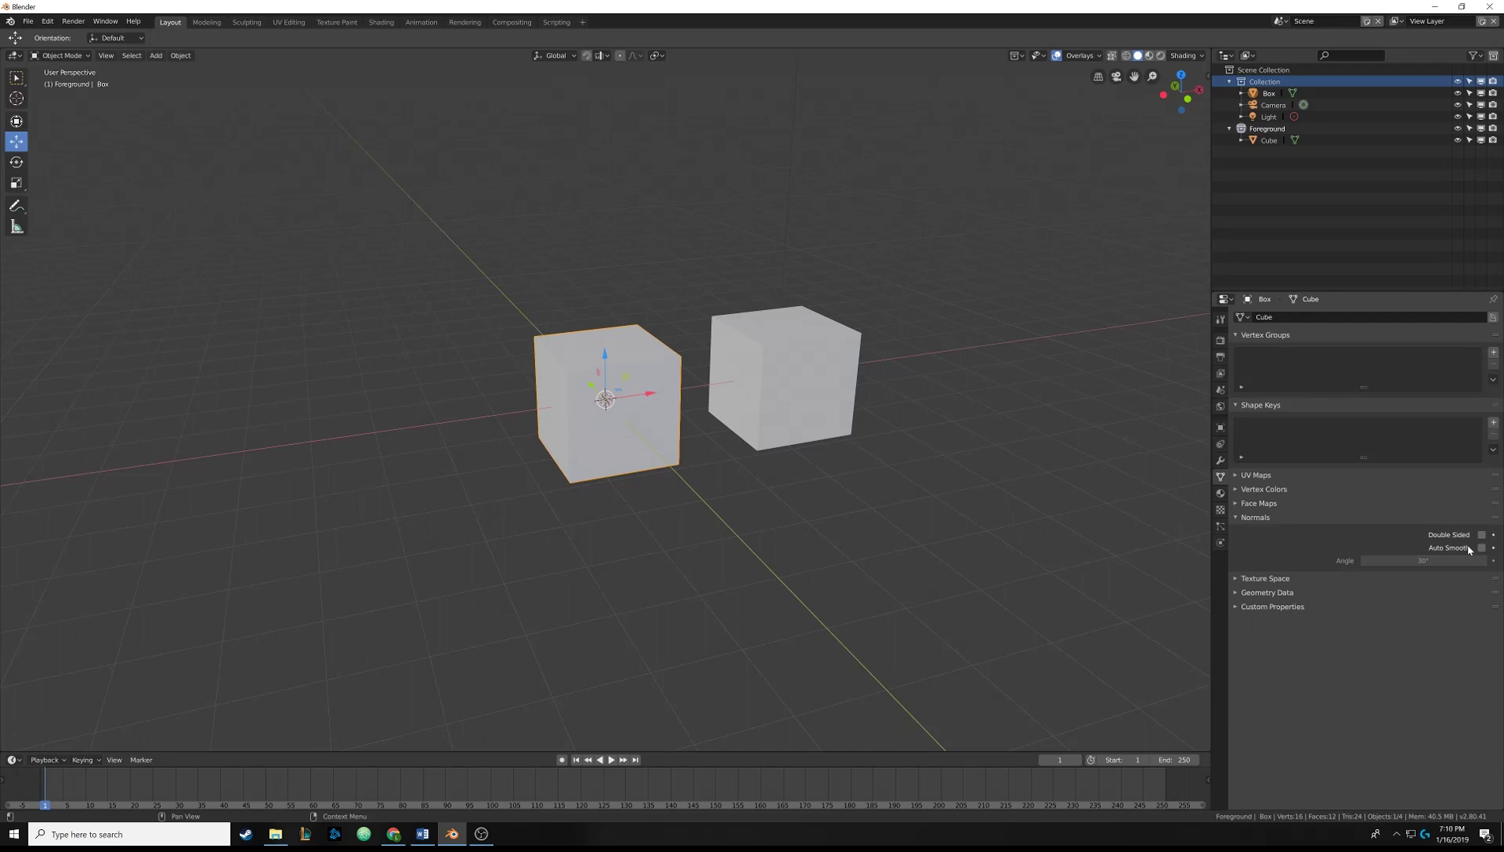
Preview rendered lighting and give the Box a blue base colour with lower roughness.
left_click(1220, 494)
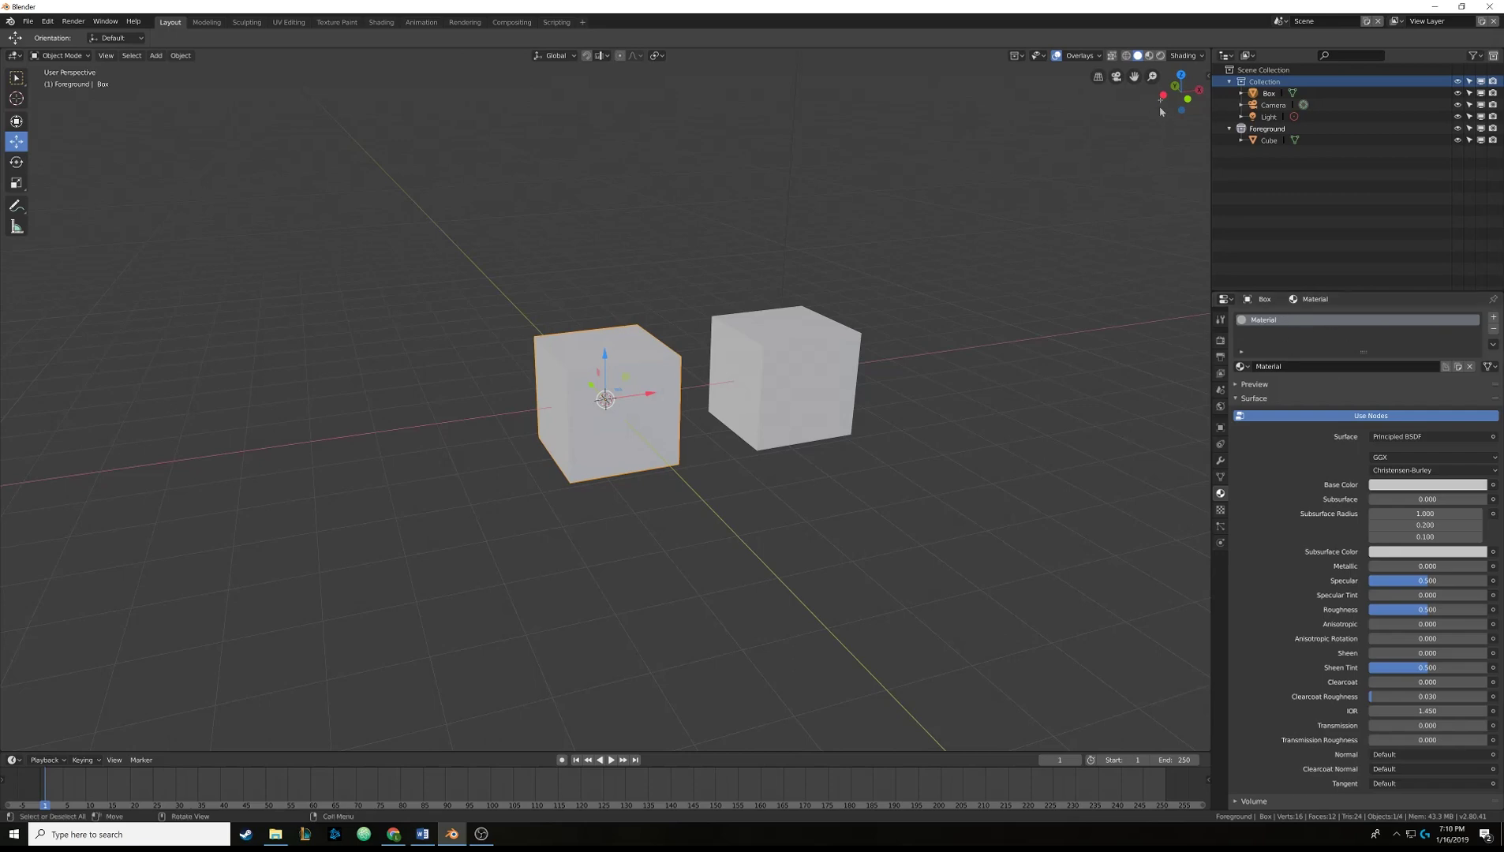
left_click(1161, 55)
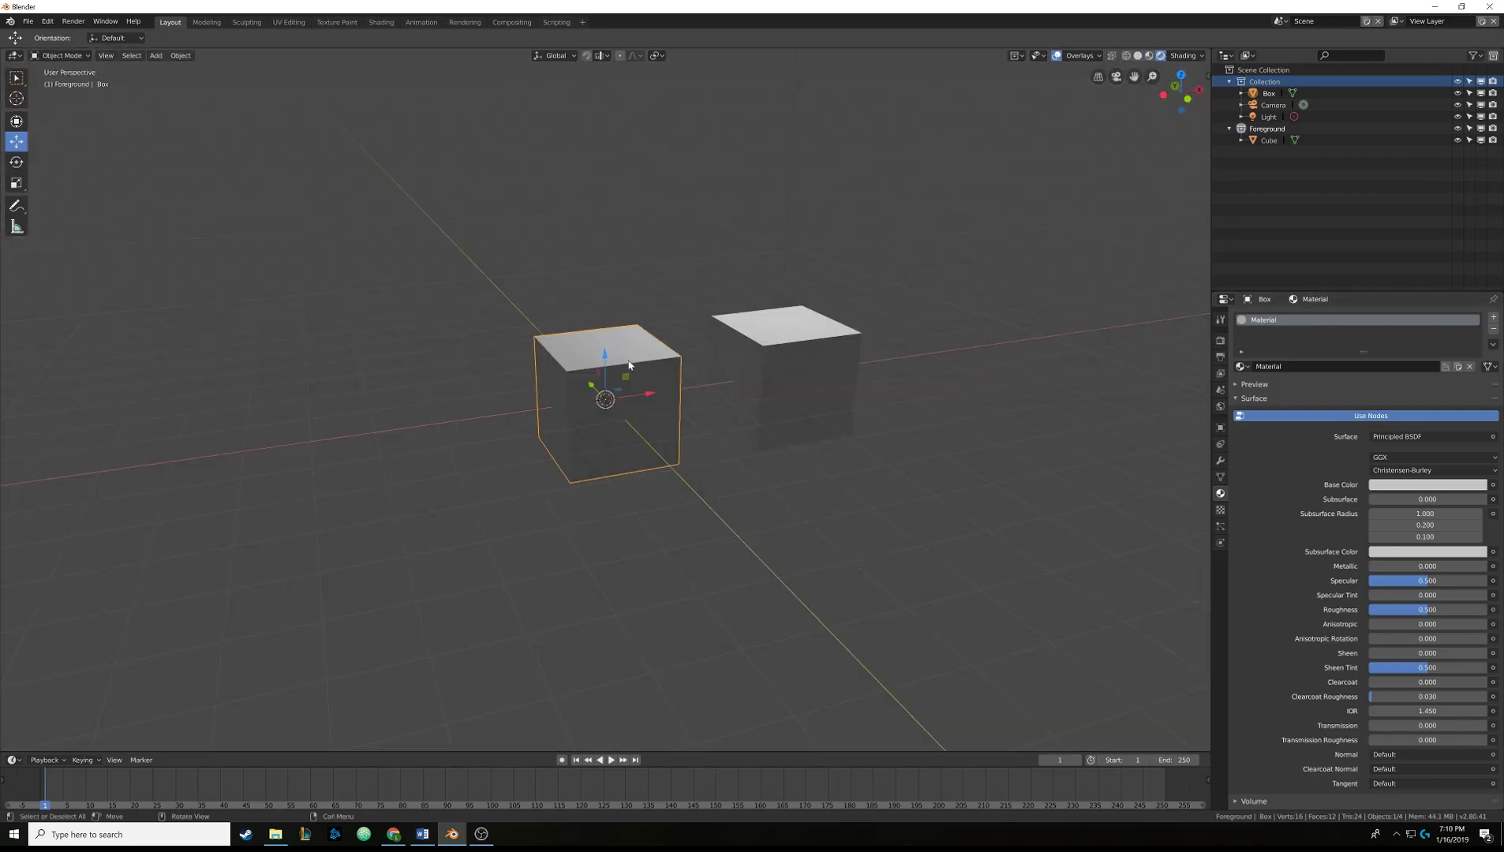
left_click(1428, 484)
left_click(1457, 337)
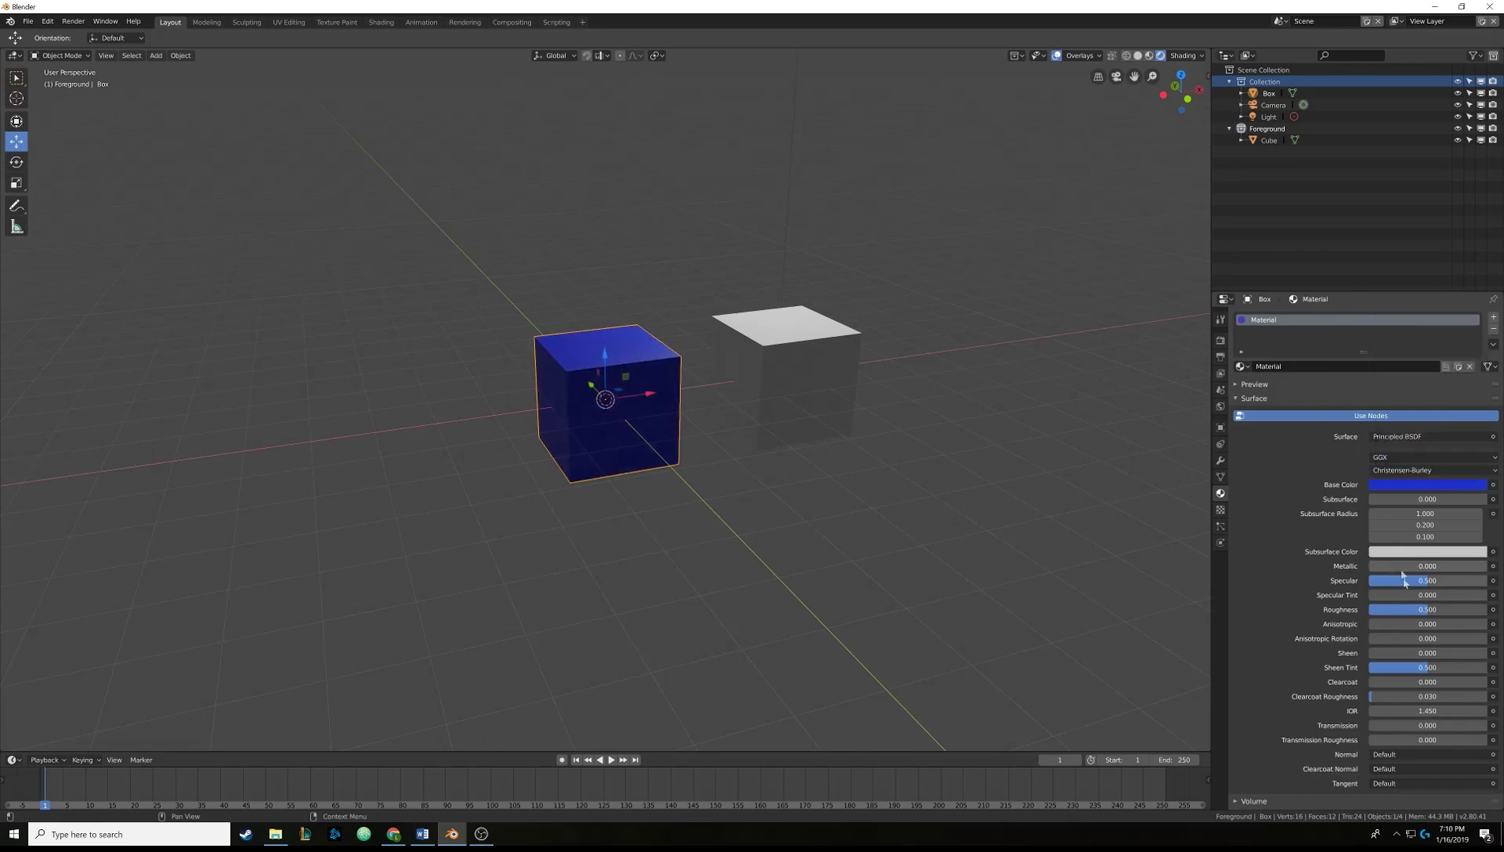
left_click_drag(1396, 619, 1341, 619)
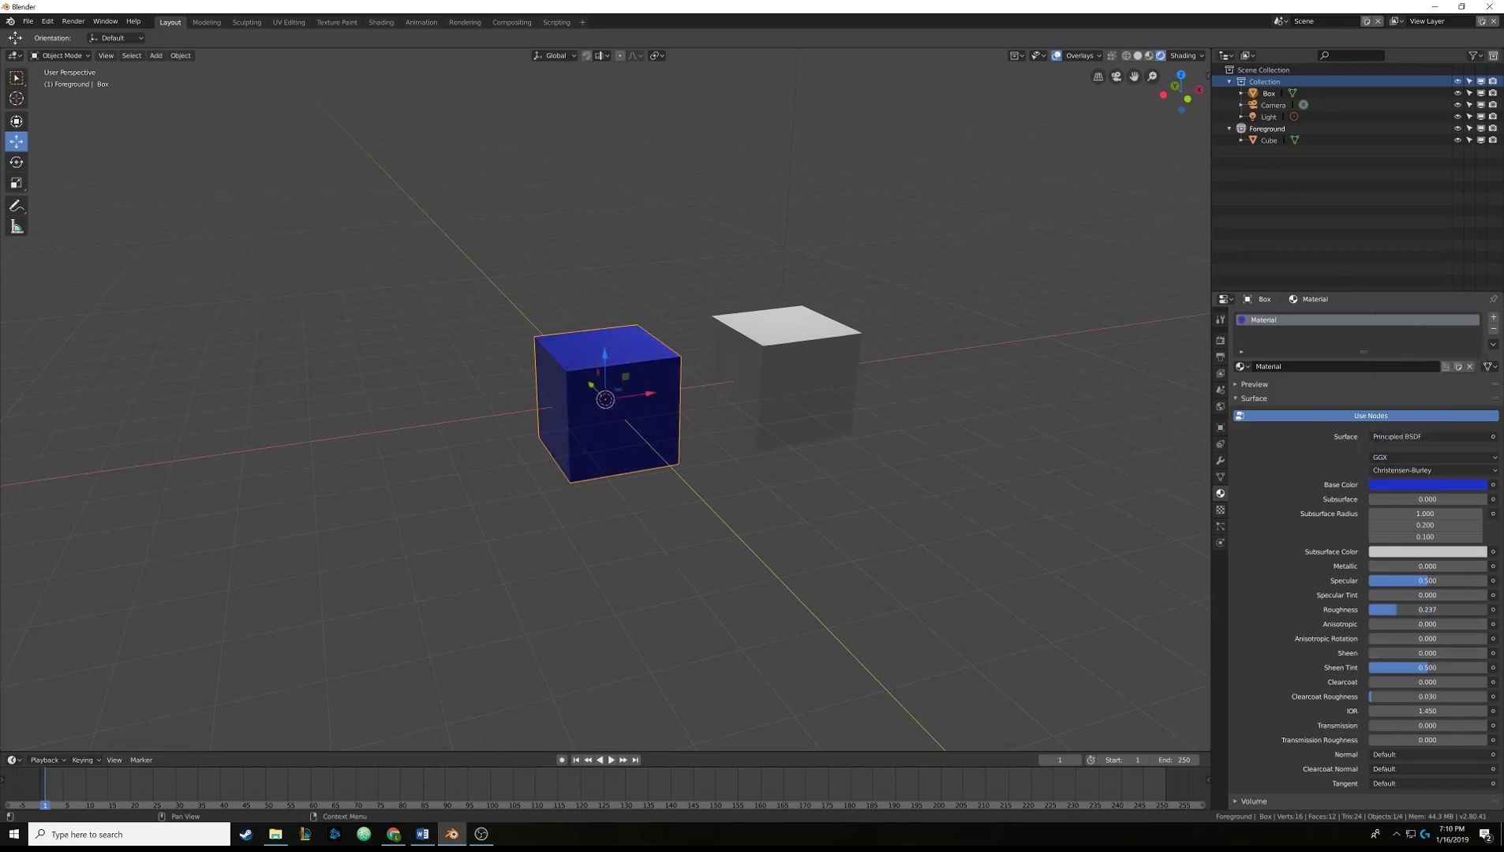
Move the white Cube to a new spot in the scene.
middle_click_drag(1158, 571, 600, 347)
left_click(762, 308)
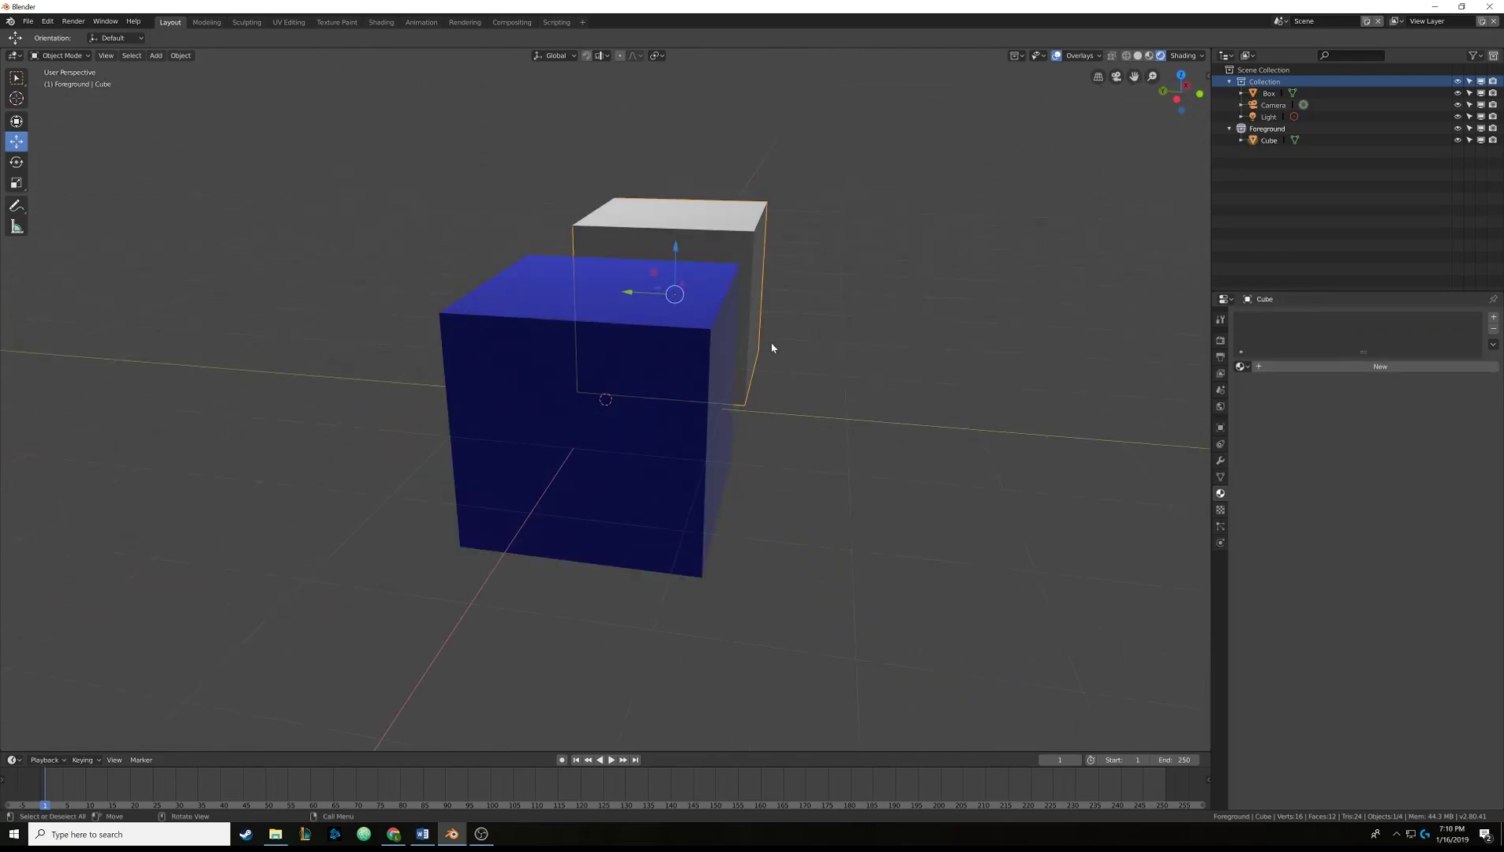
scroll(766, 331, "down", 2)
key("g")
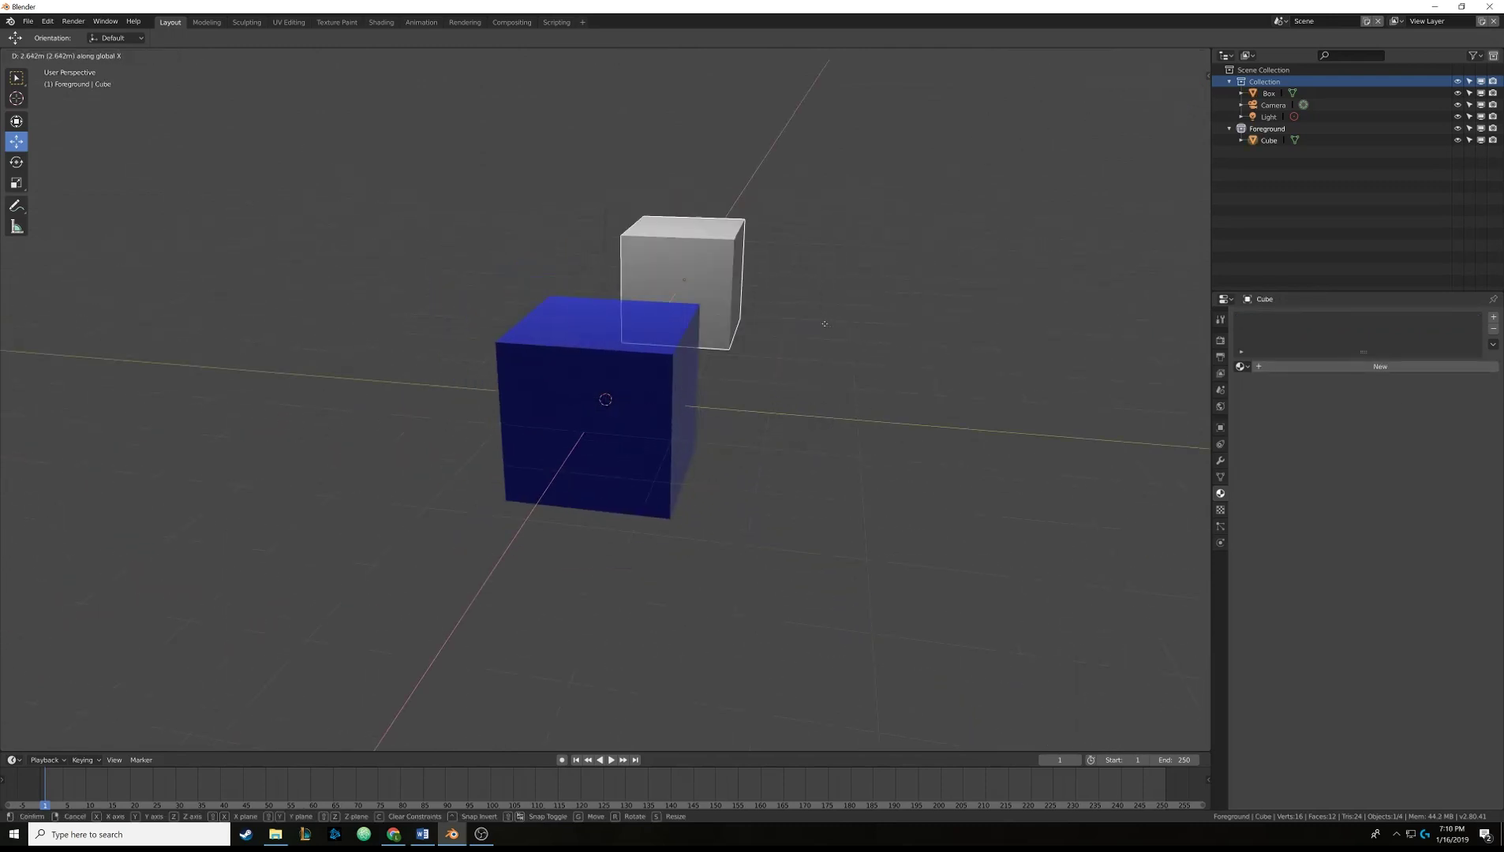
left_click(928, 339)
middle_click_drag(927, 339, 870, 358)
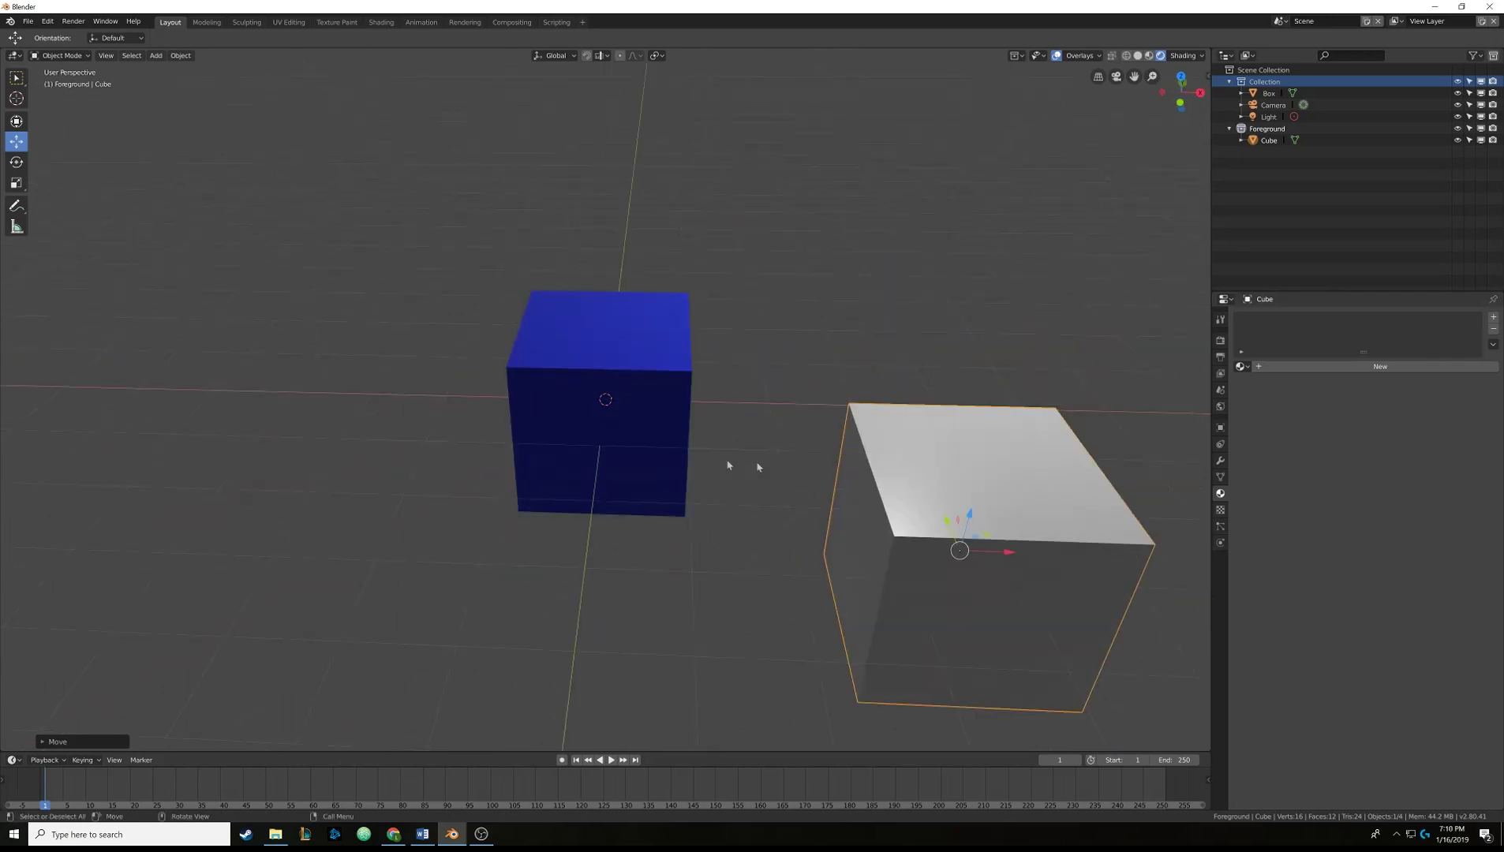
middle_click_drag(946, 475, 793, 424)
Reselect the blue Box, review its material, and switch the viewport to solid shading.
left_click(611, 382)
middle_click_drag(611, 383, 792, 355)
left_click(1220, 341)
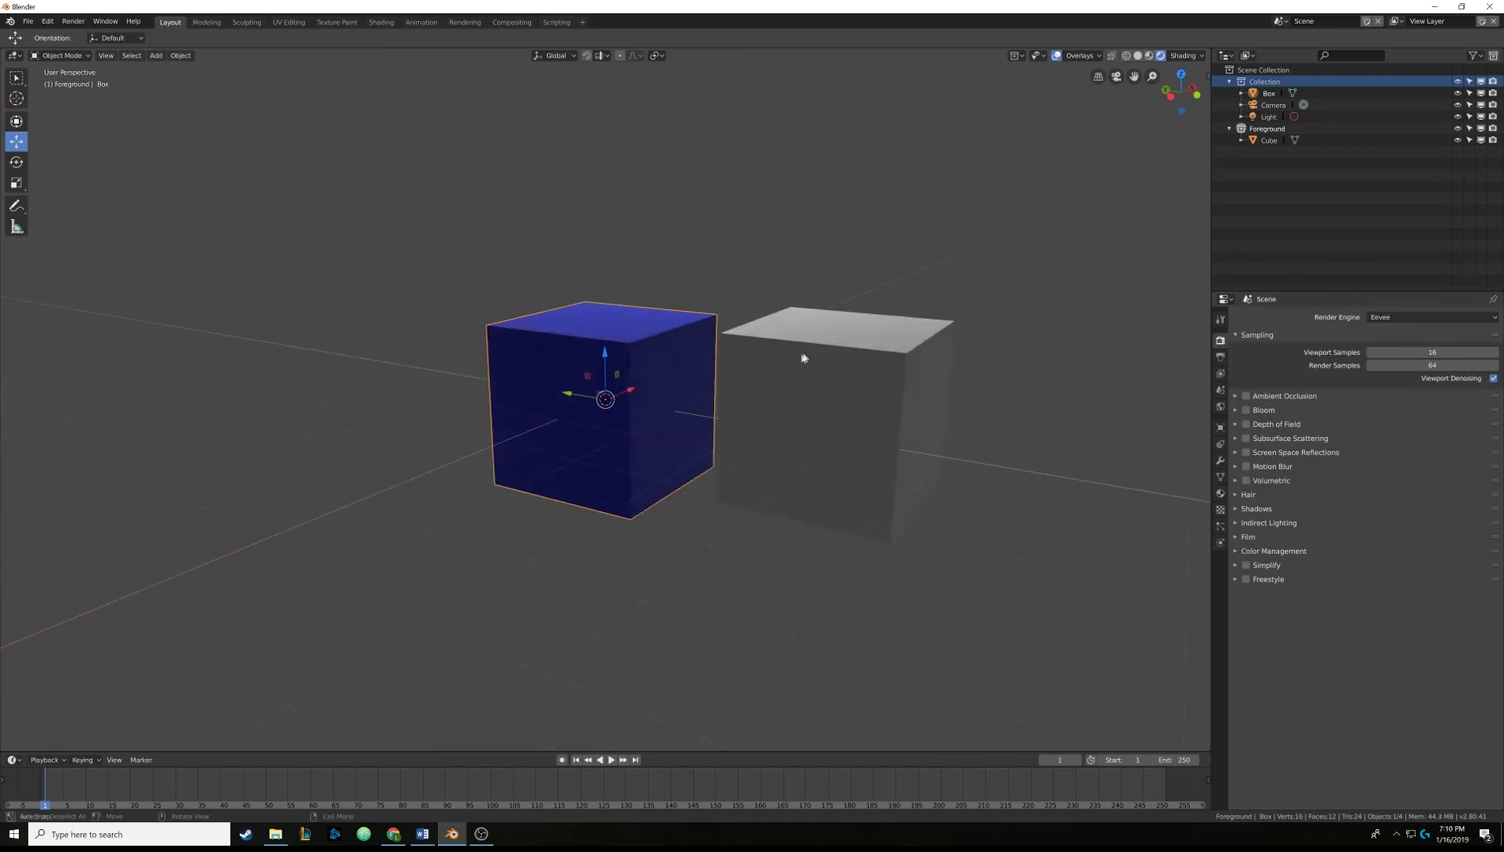
left_click(1220, 494)
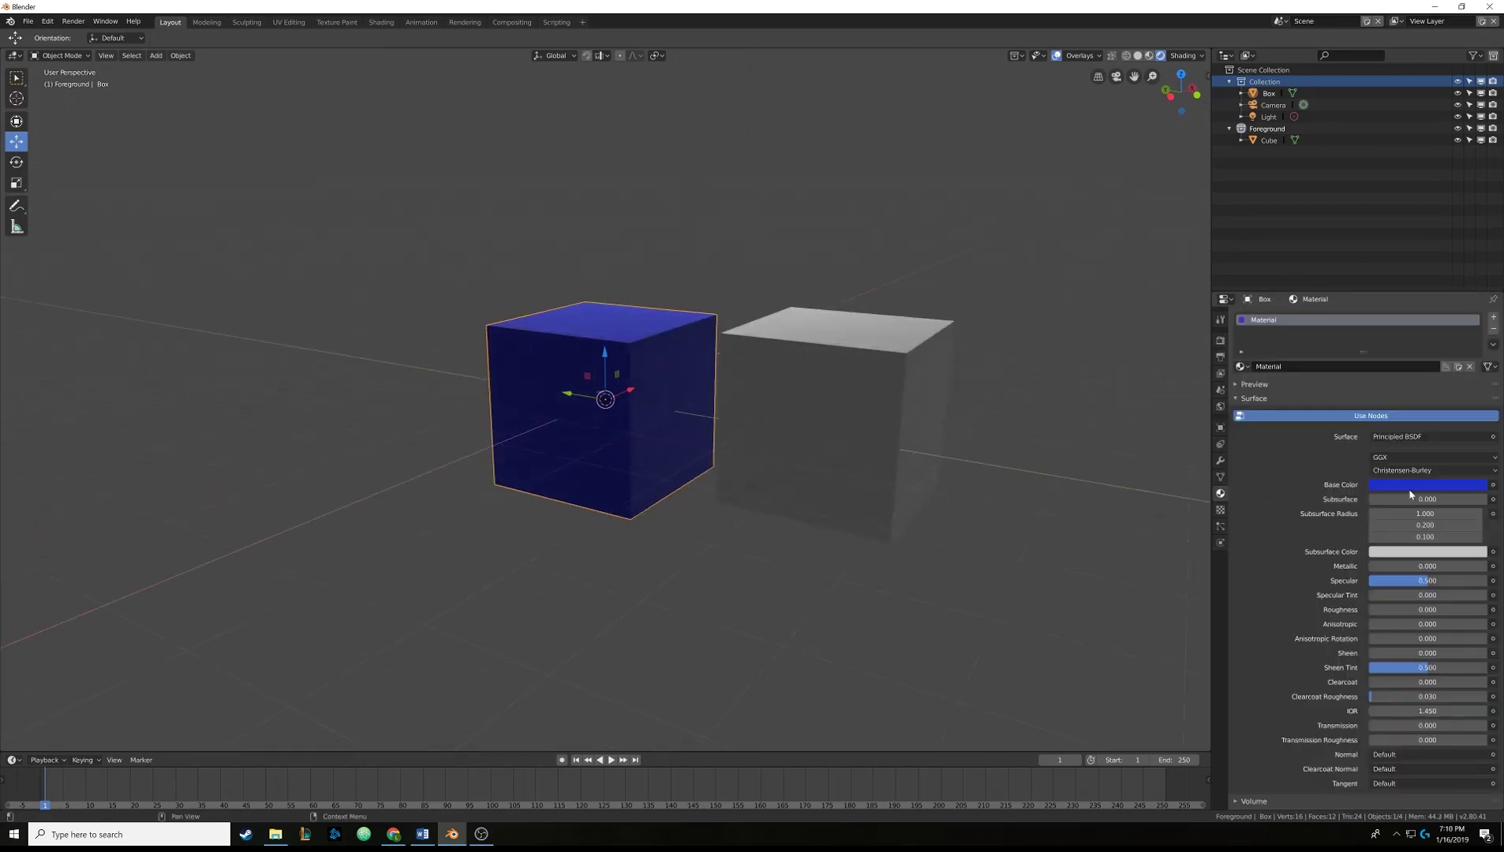
scroll(1347, 628, "down", 2)
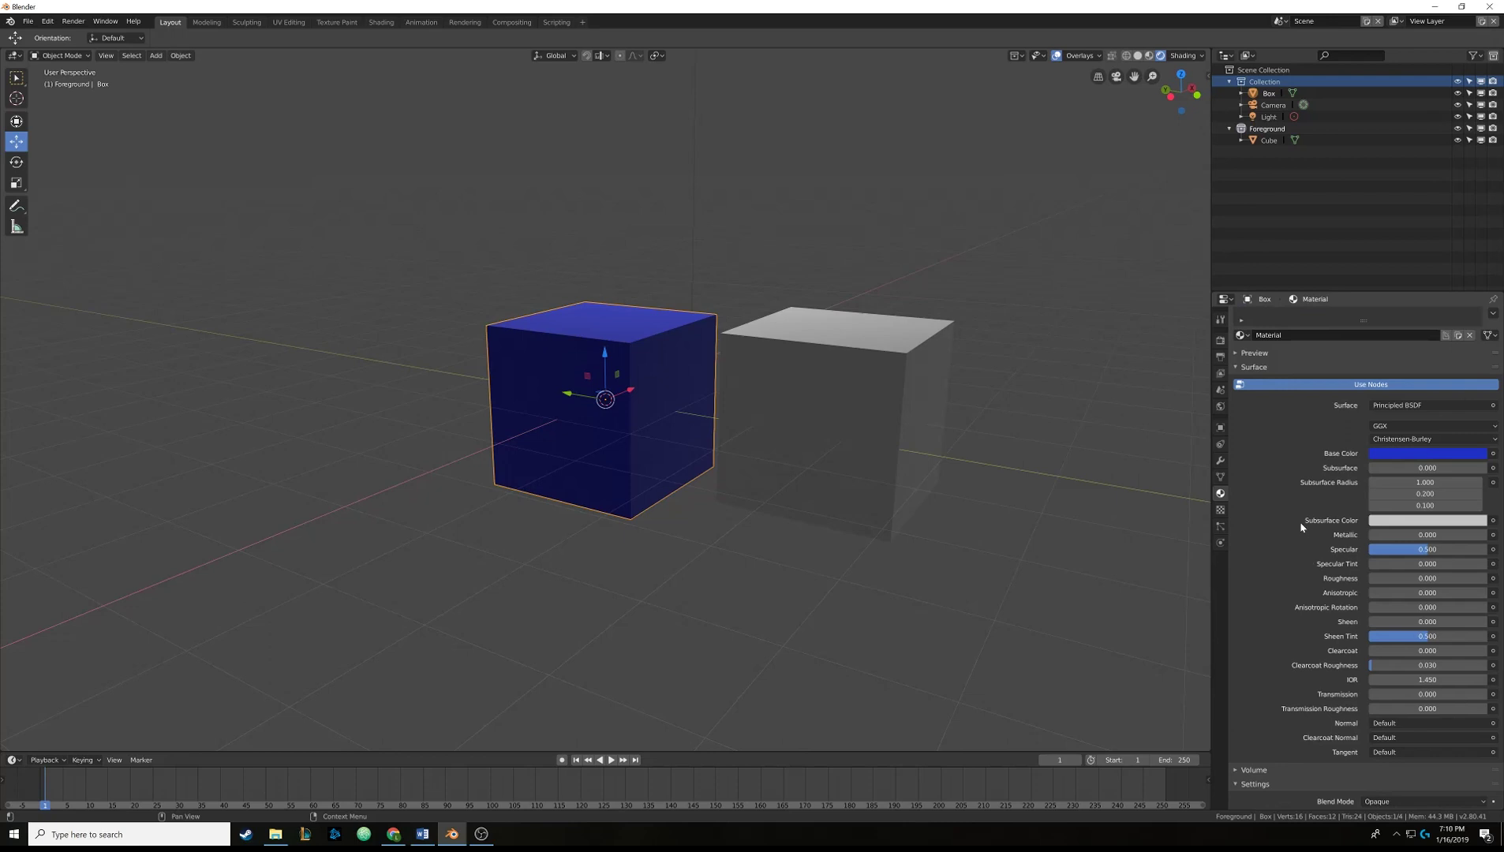
left_click(1137, 56)
Create a new texture, unlink it again, and show the Box's empty Particles settings.
left_click(1220, 510)
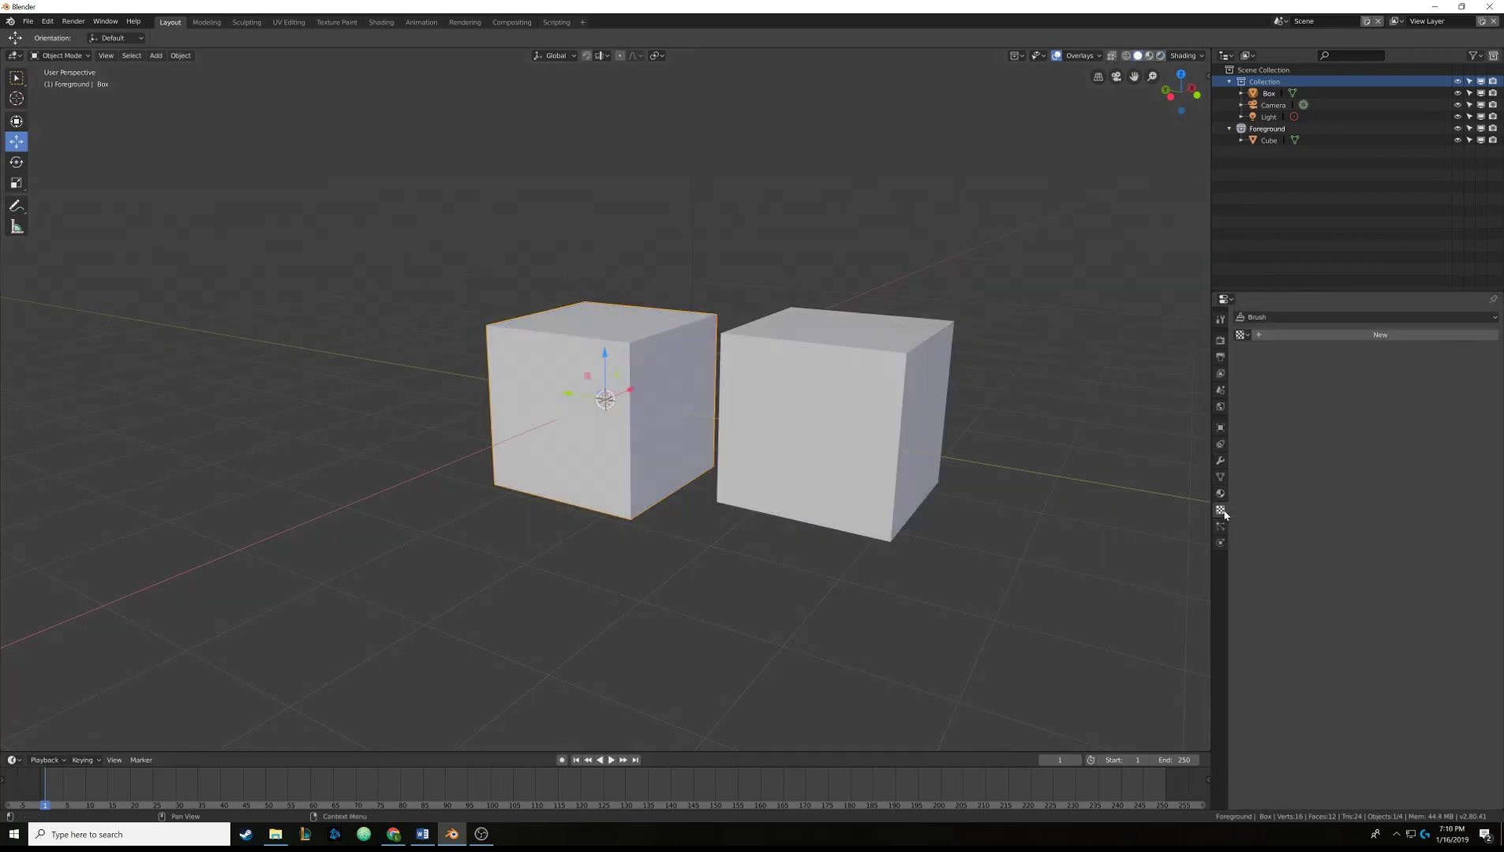
left_click(1301, 336)
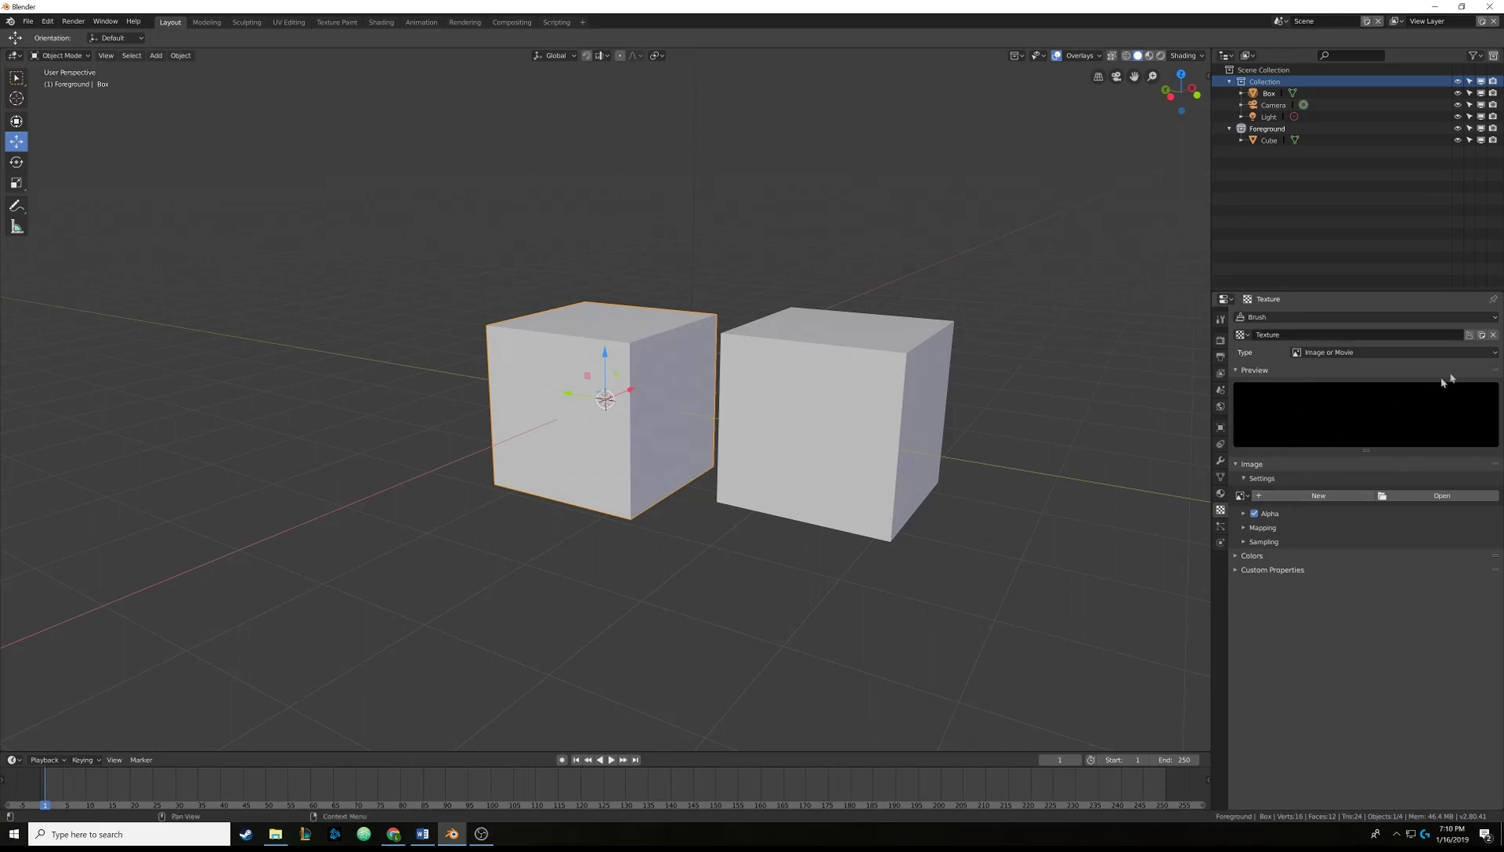
left_click(1493, 334)
left_click(1221, 527)
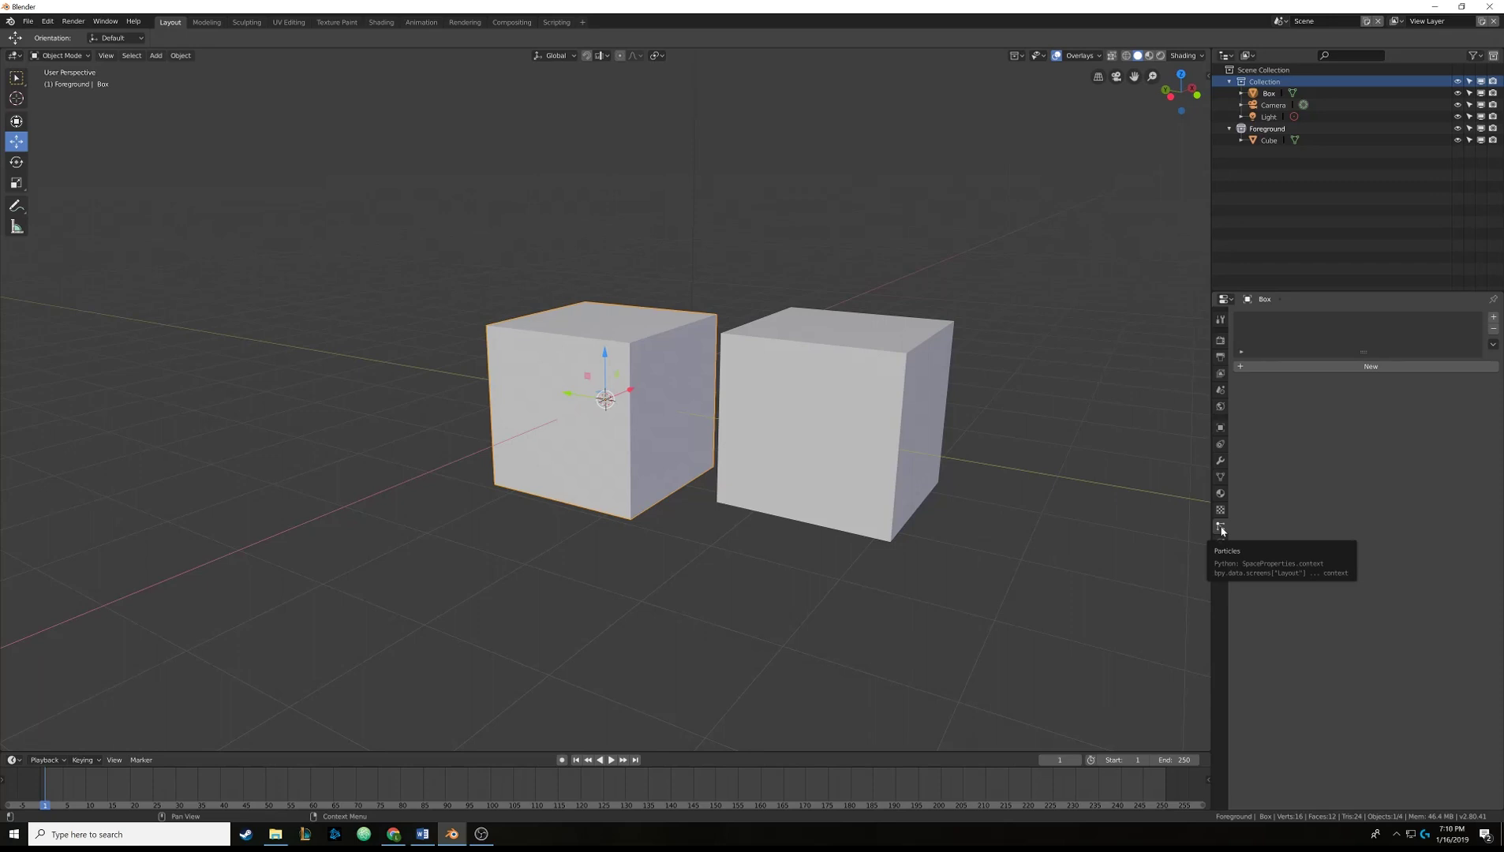
Add a particle system to the Box and delete the other cube, leaving only Box.
left_click(1320, 367)
left_click(889, 366, "shift")
key("x")
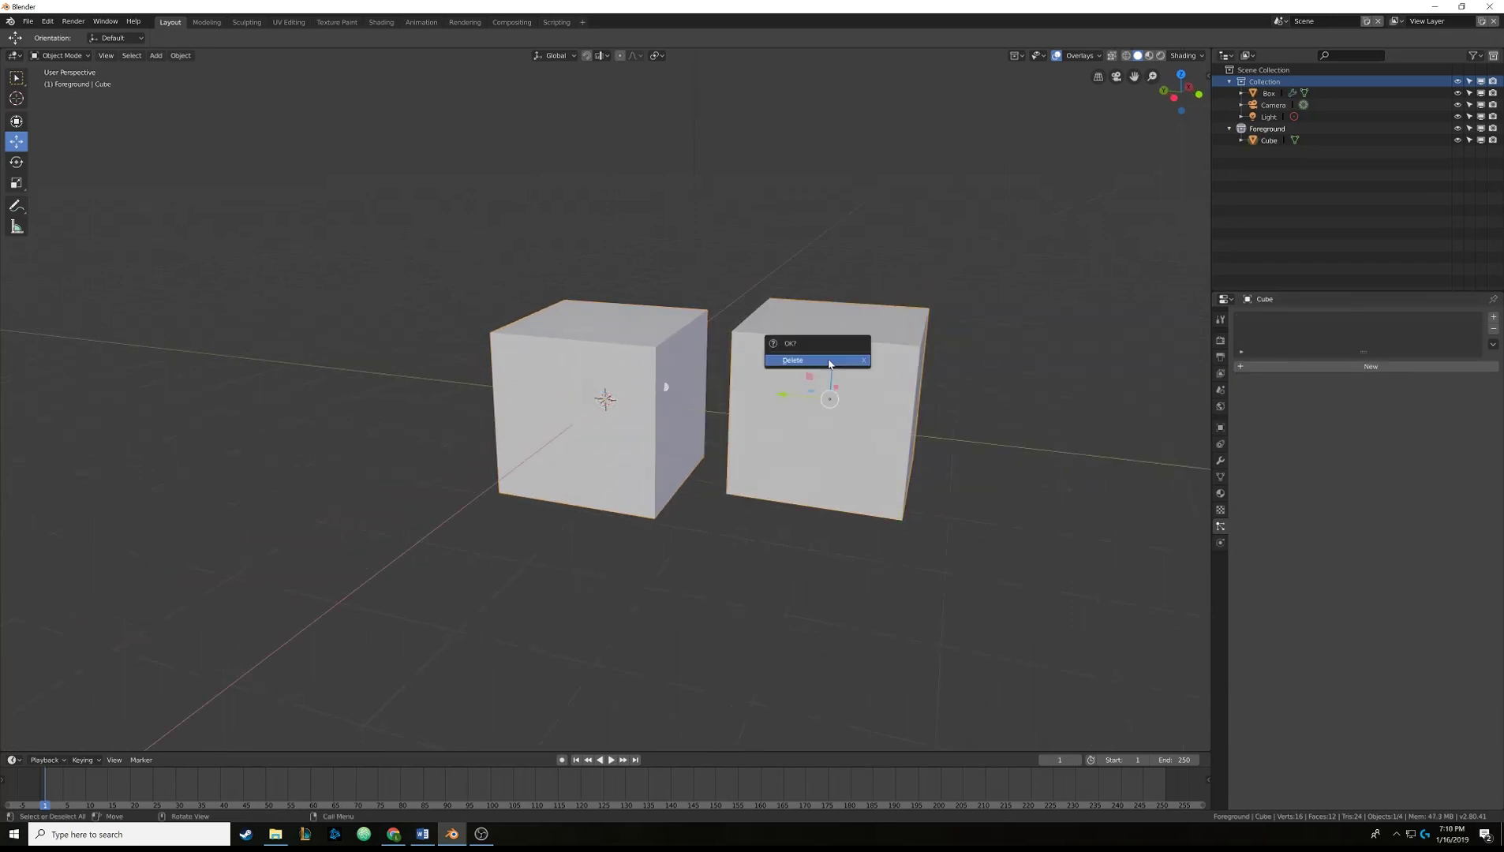
left_click(830, 359)
left_click(659, 367)
middle_click_drag(659, 367, 659, 367)
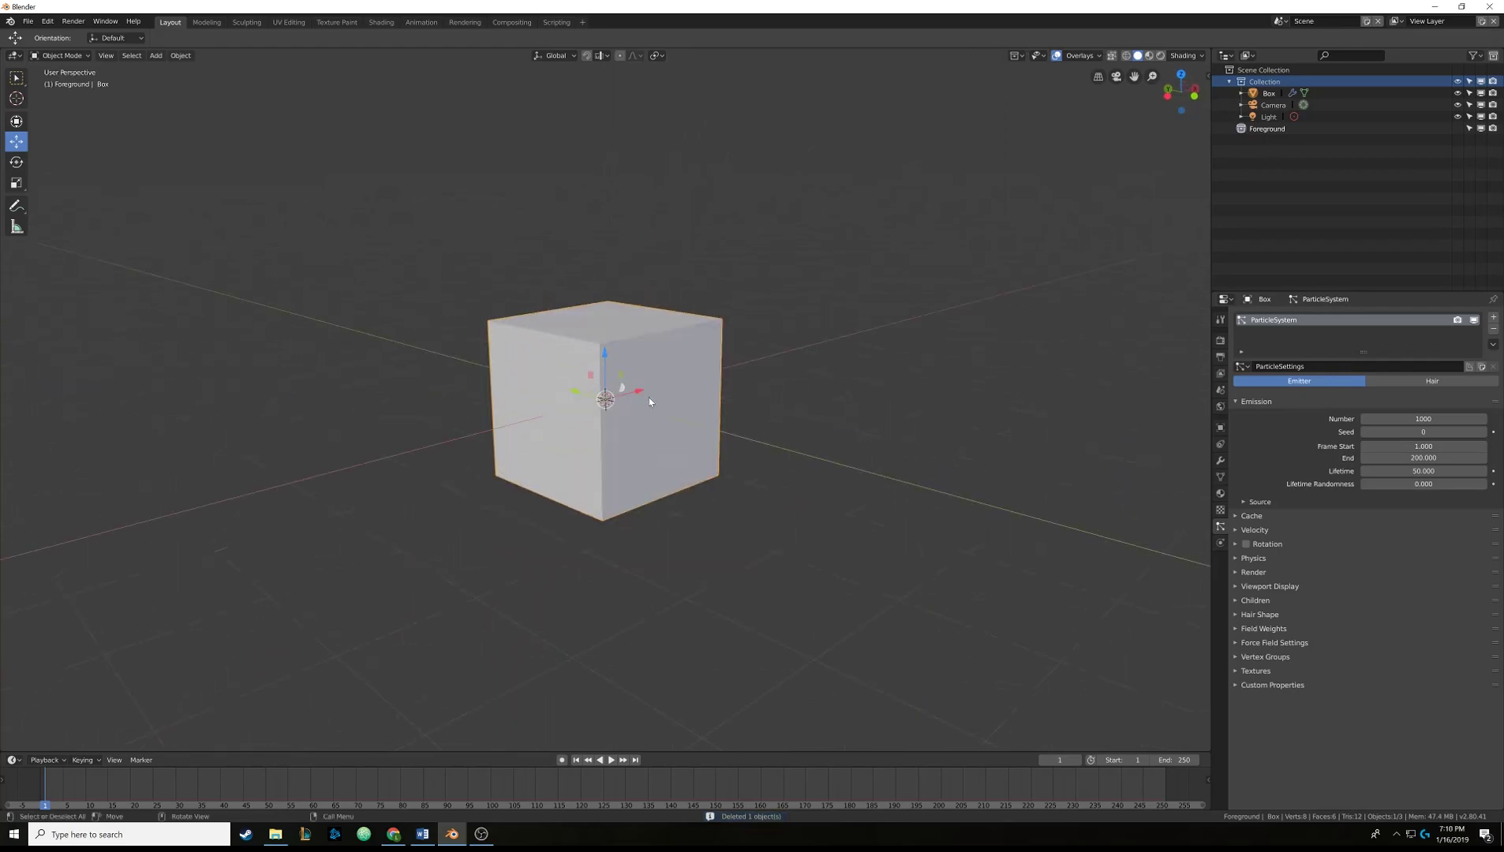
scroll(649, 397, "down", 3)
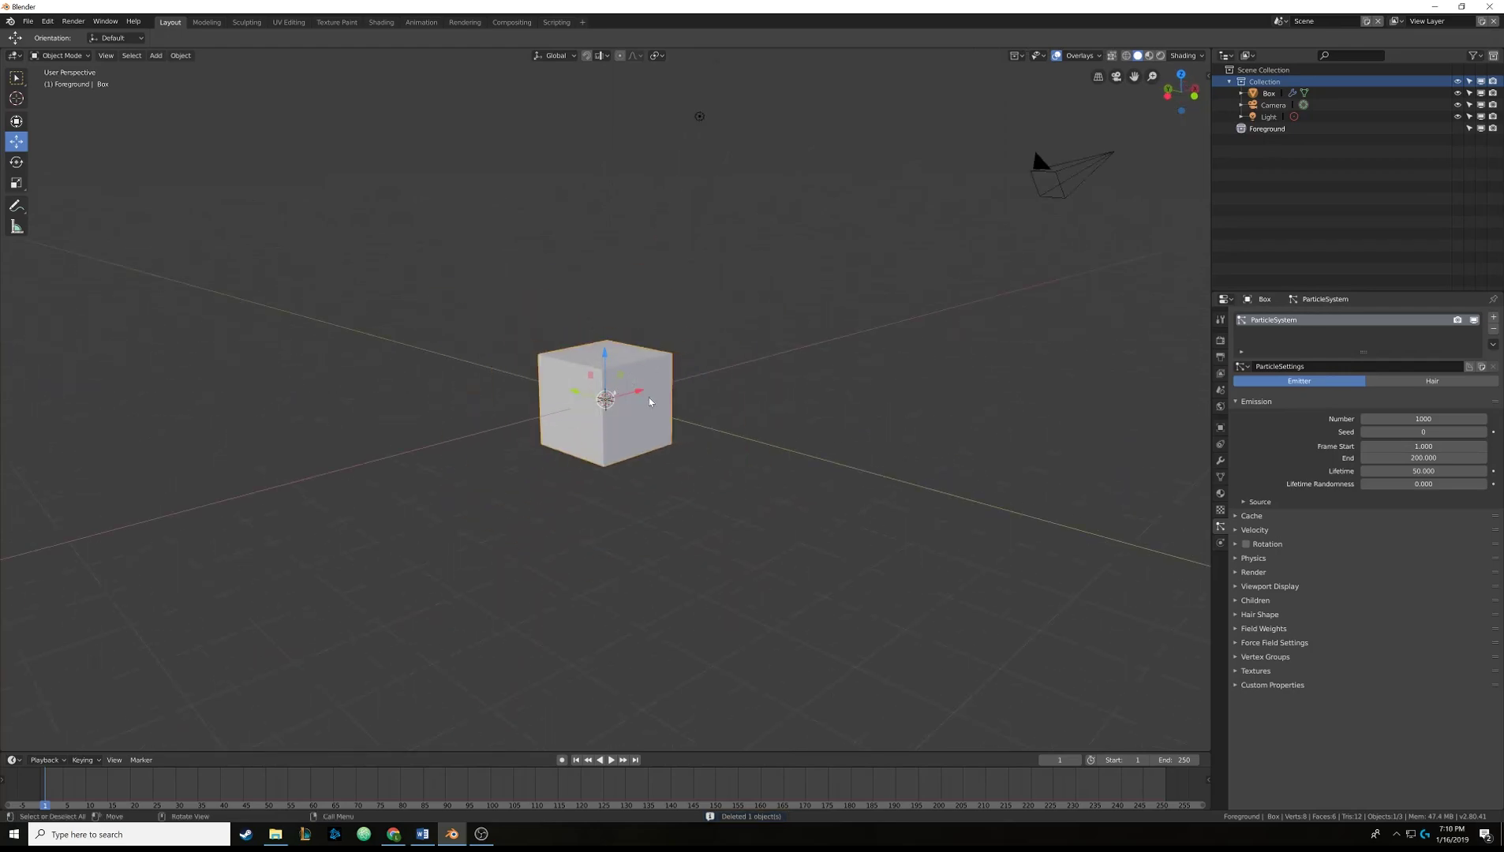
Set the particle type to Hair, view it, then remove the particle system.
left_click(1404, 382)
middle_click_drag(882, 379, 759, 359)
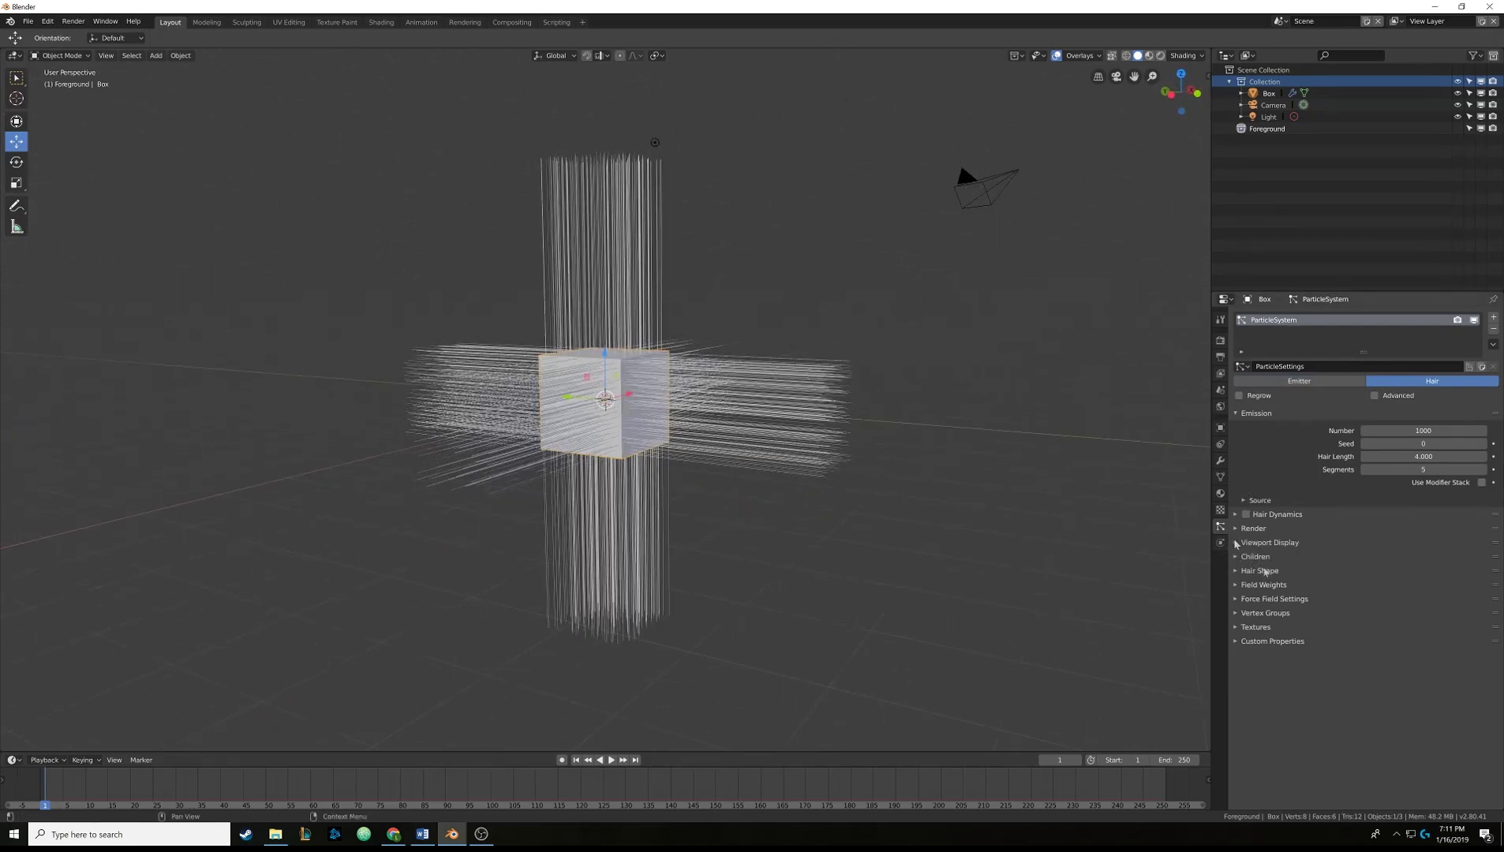
middle_click_drag(1057, 538, 1056, 539)
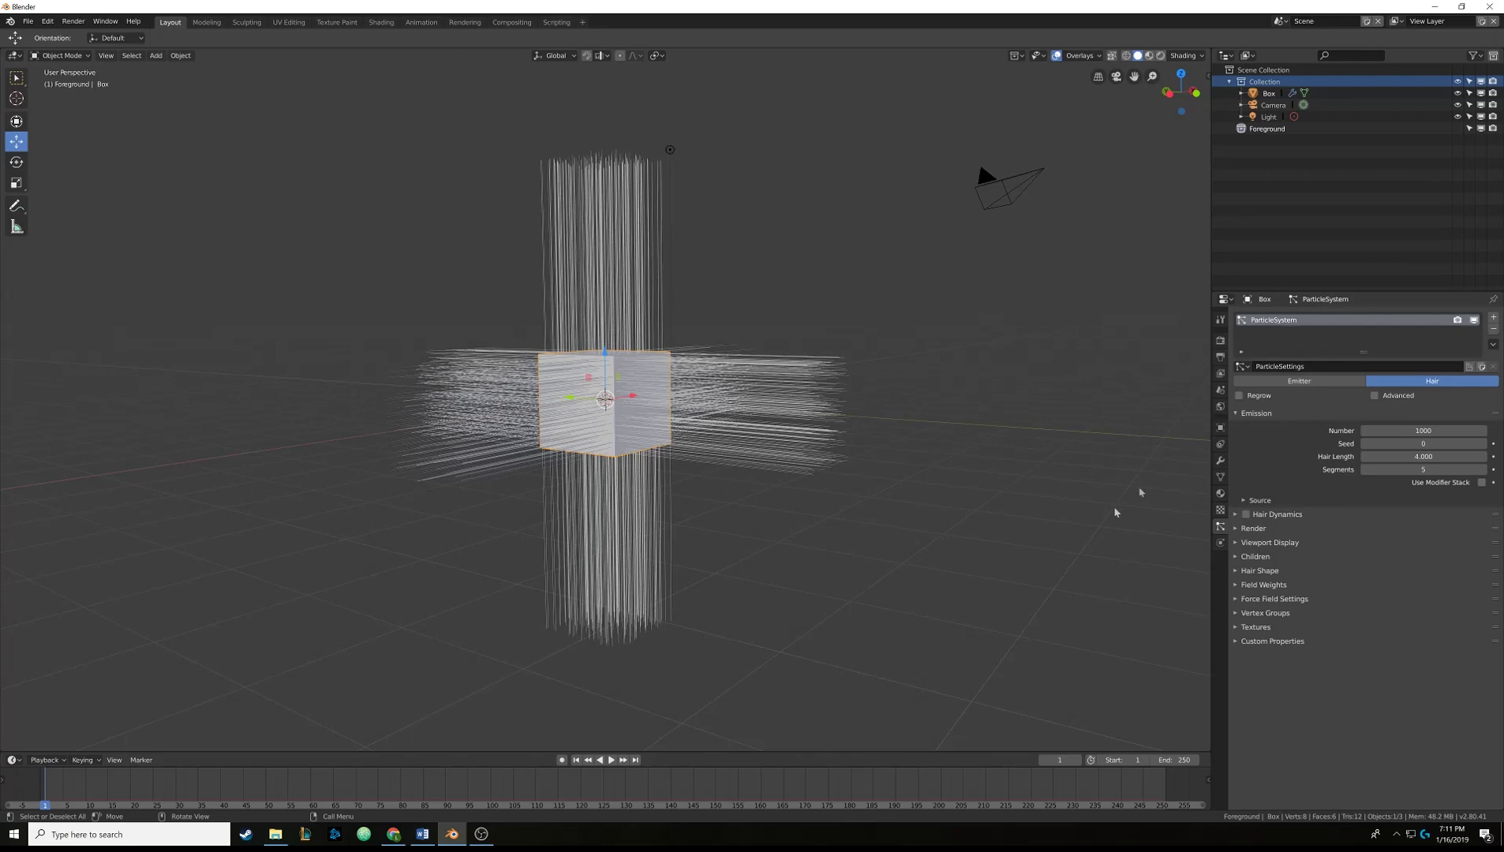
left_click(1493, 328)
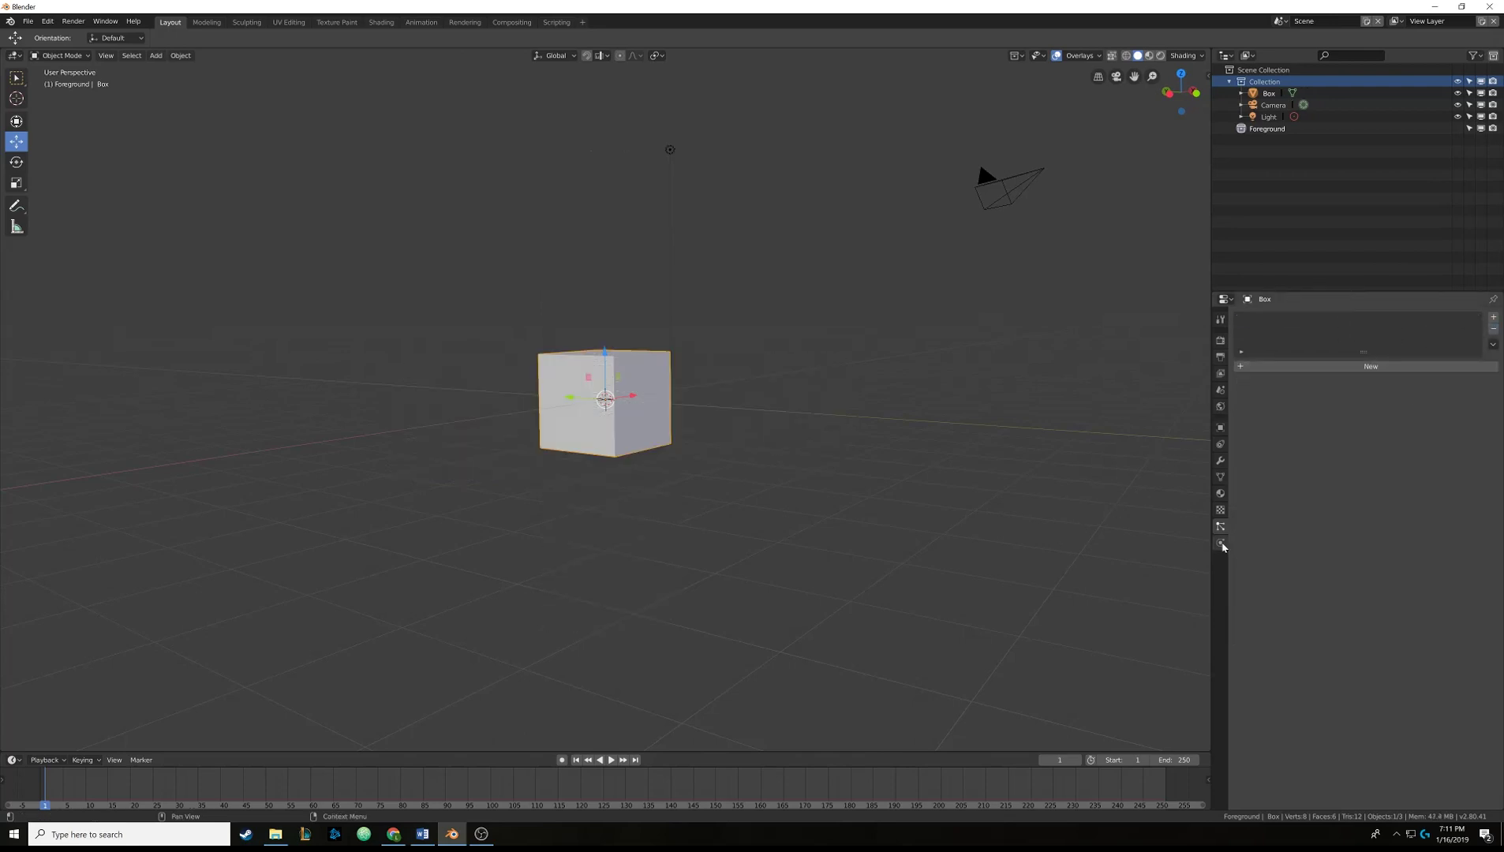
Show the Box's Physics properties, with no physics types enabled, while orbiting the view around it.
left_click(1221, 543)
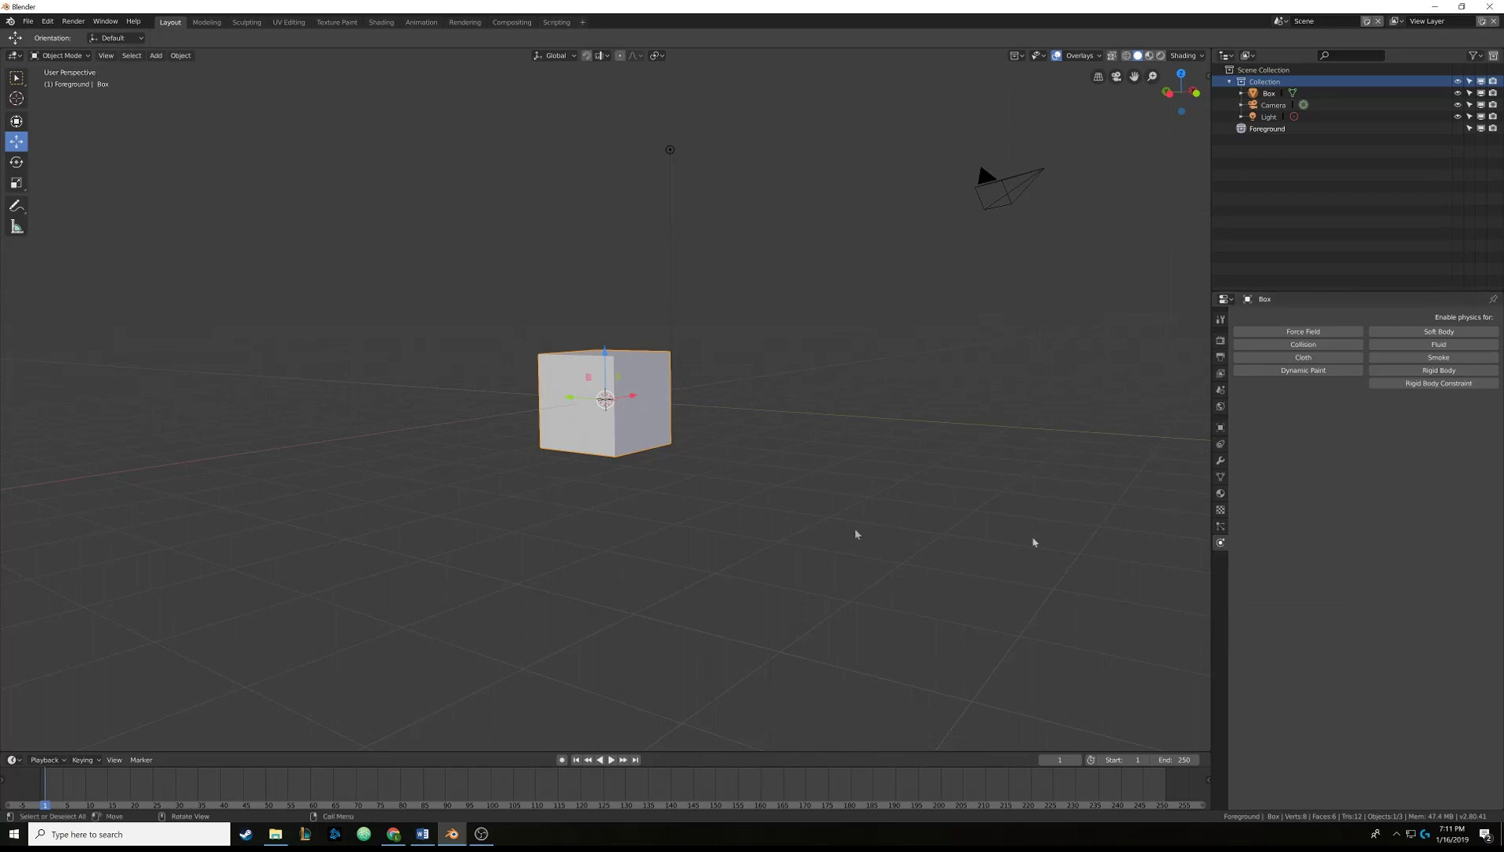
middle_click_drag(616, 426, 666, 415)
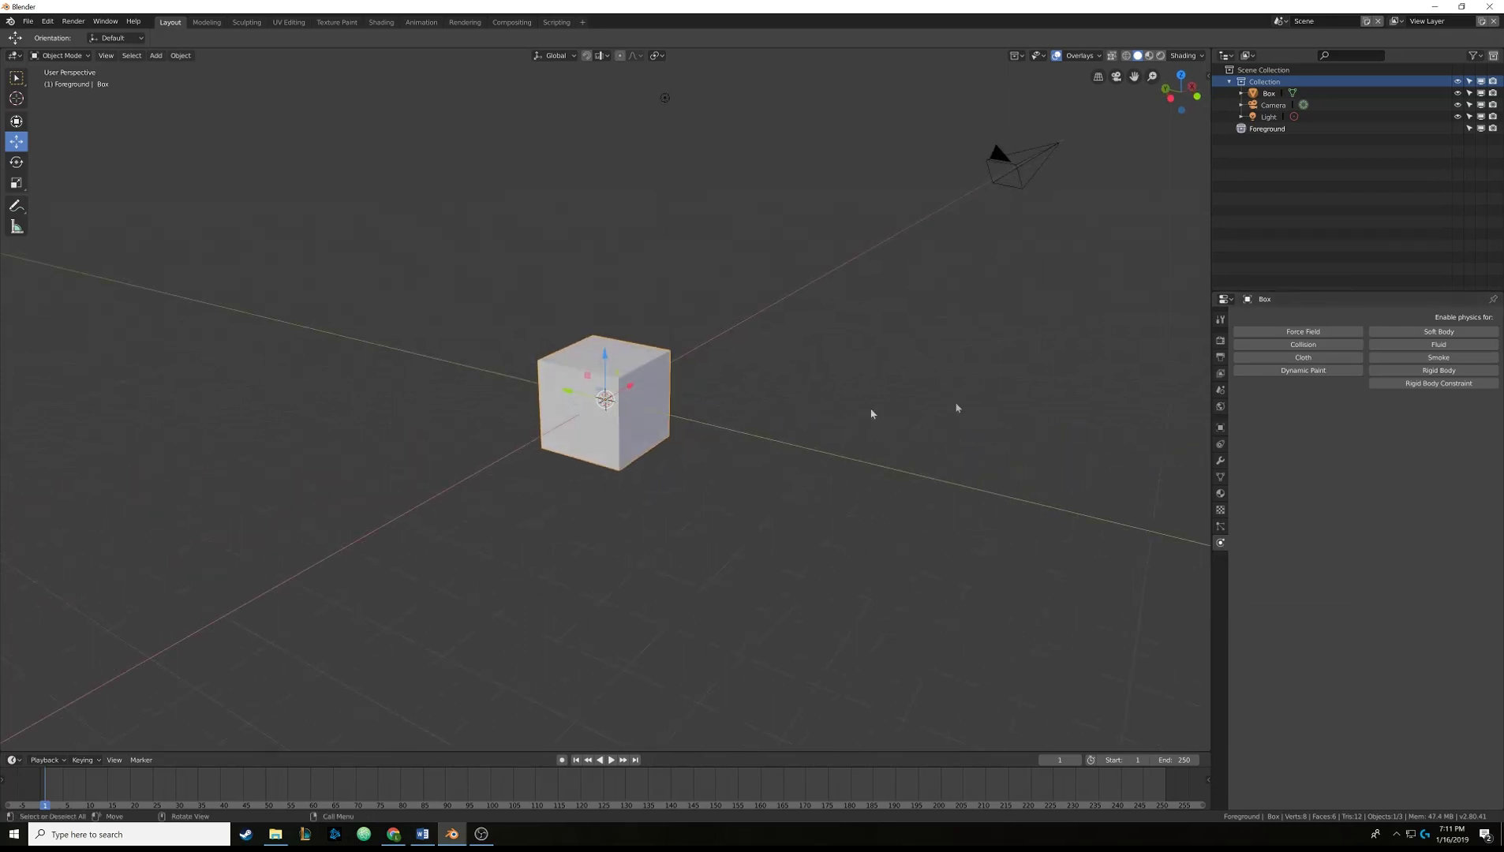
scroll(644, 403, "down", 1)
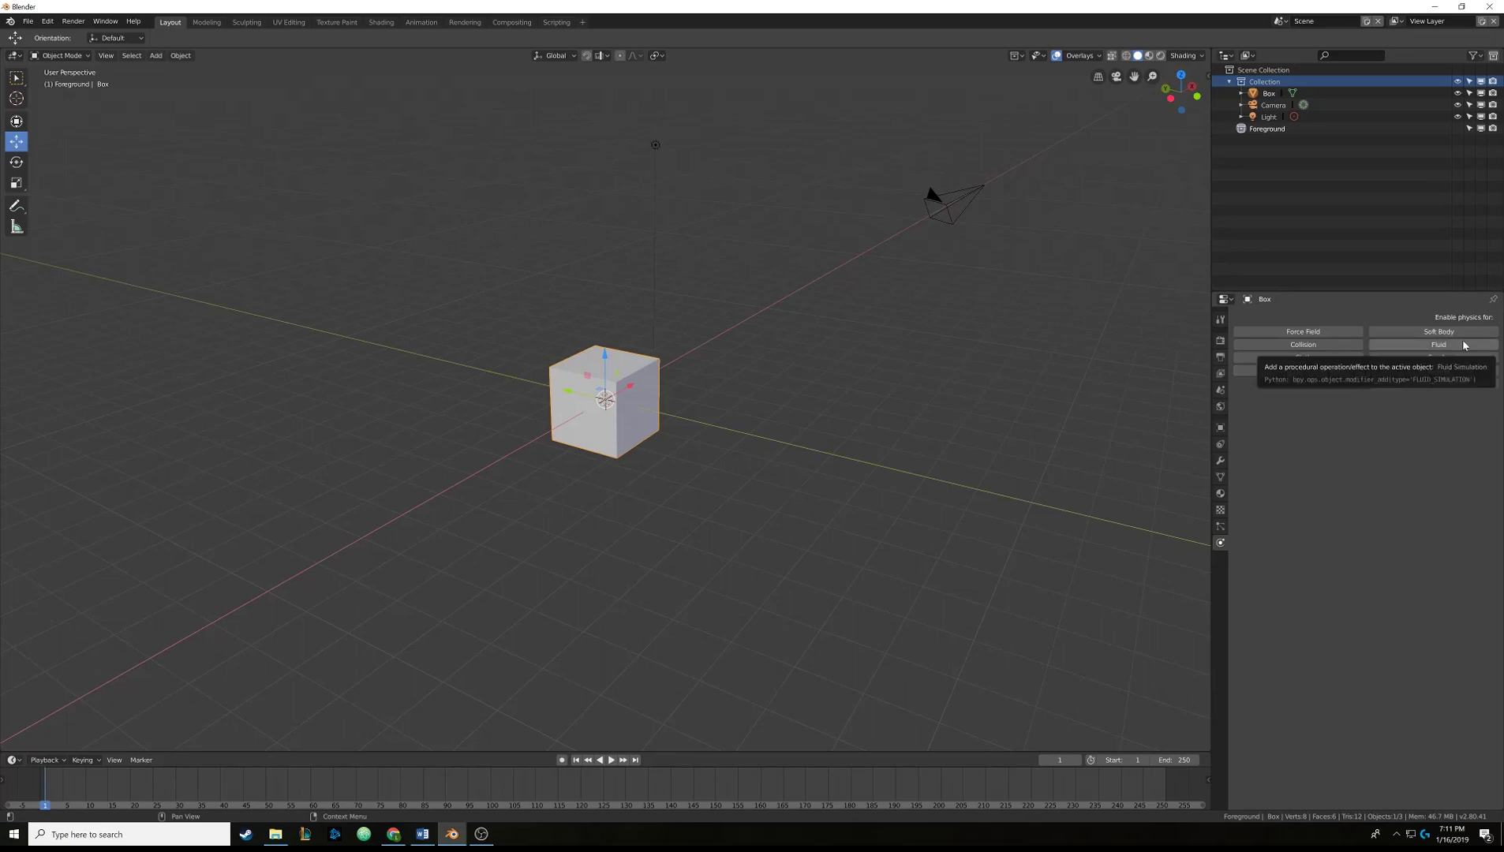
middle_click_drag(868, 411, 768, 405)
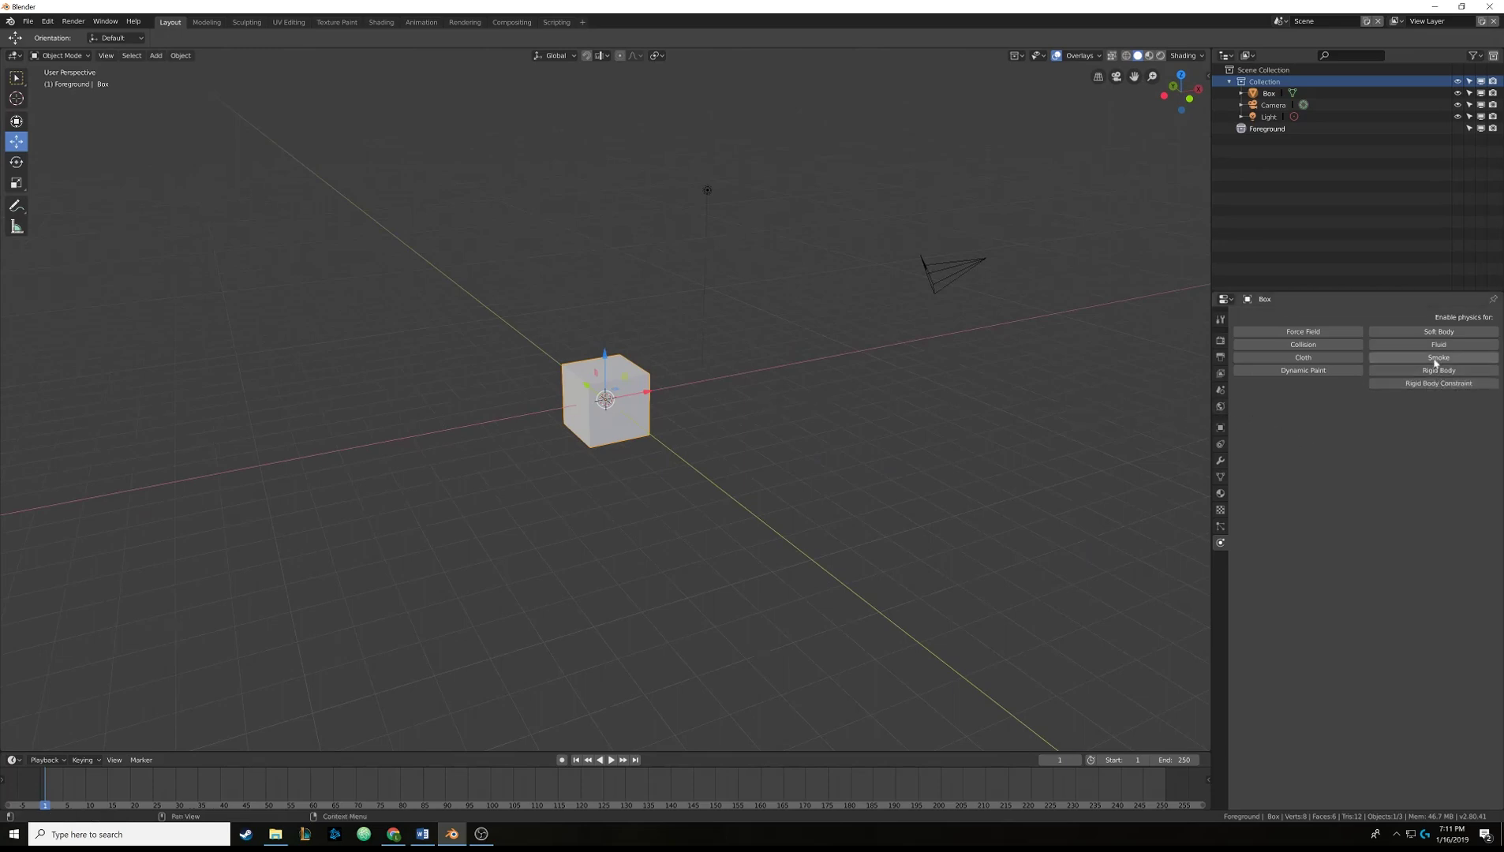
middle_click_drag(647, 378, 593, 368)
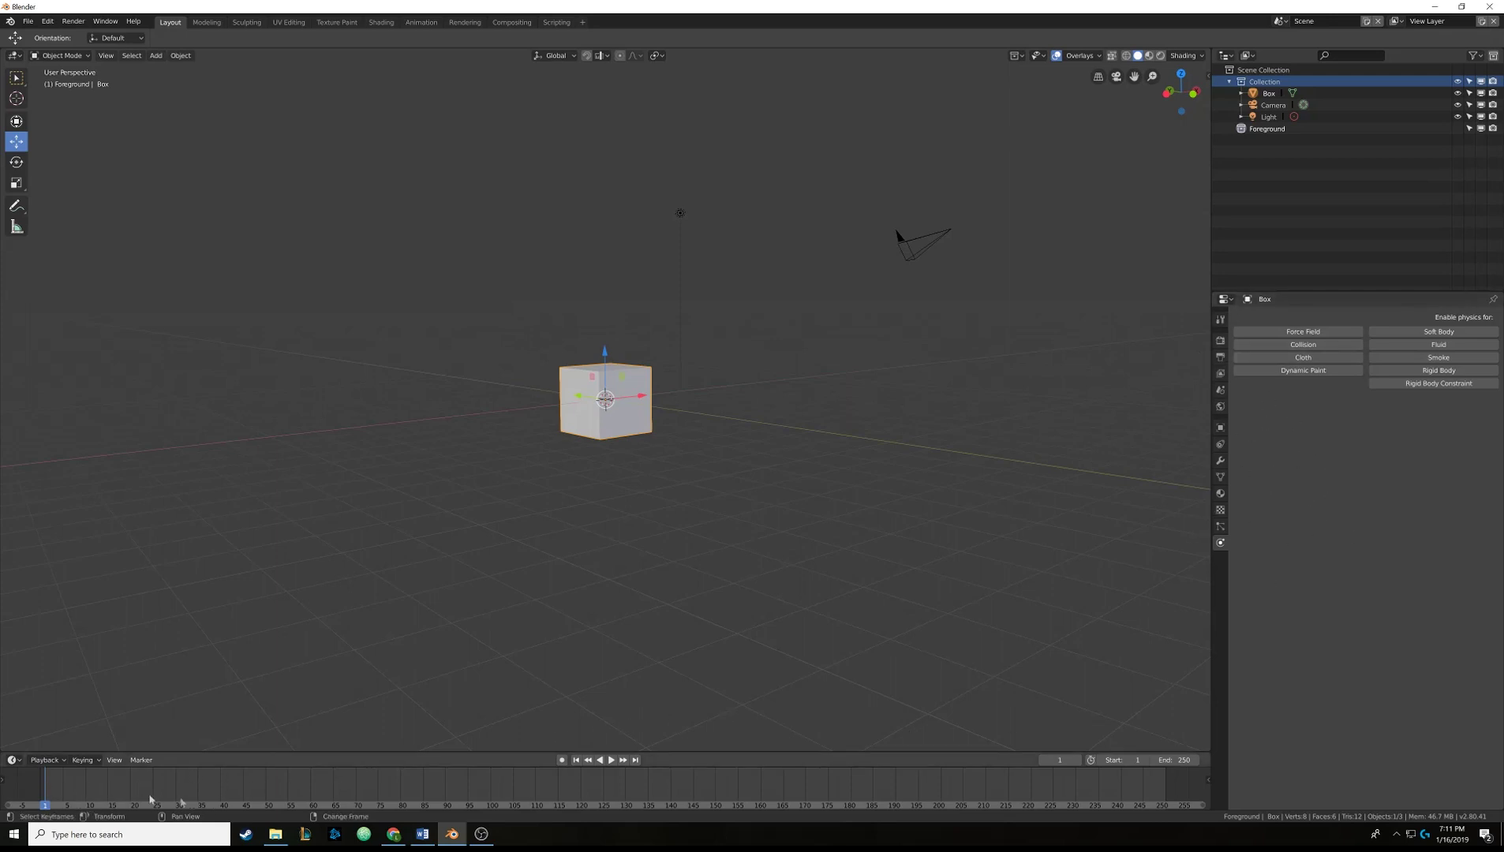
Orbit to a lower front view of the Box and pan the timeline to start at frame 1.
middle_click_drag(392, 695, 674, 513)
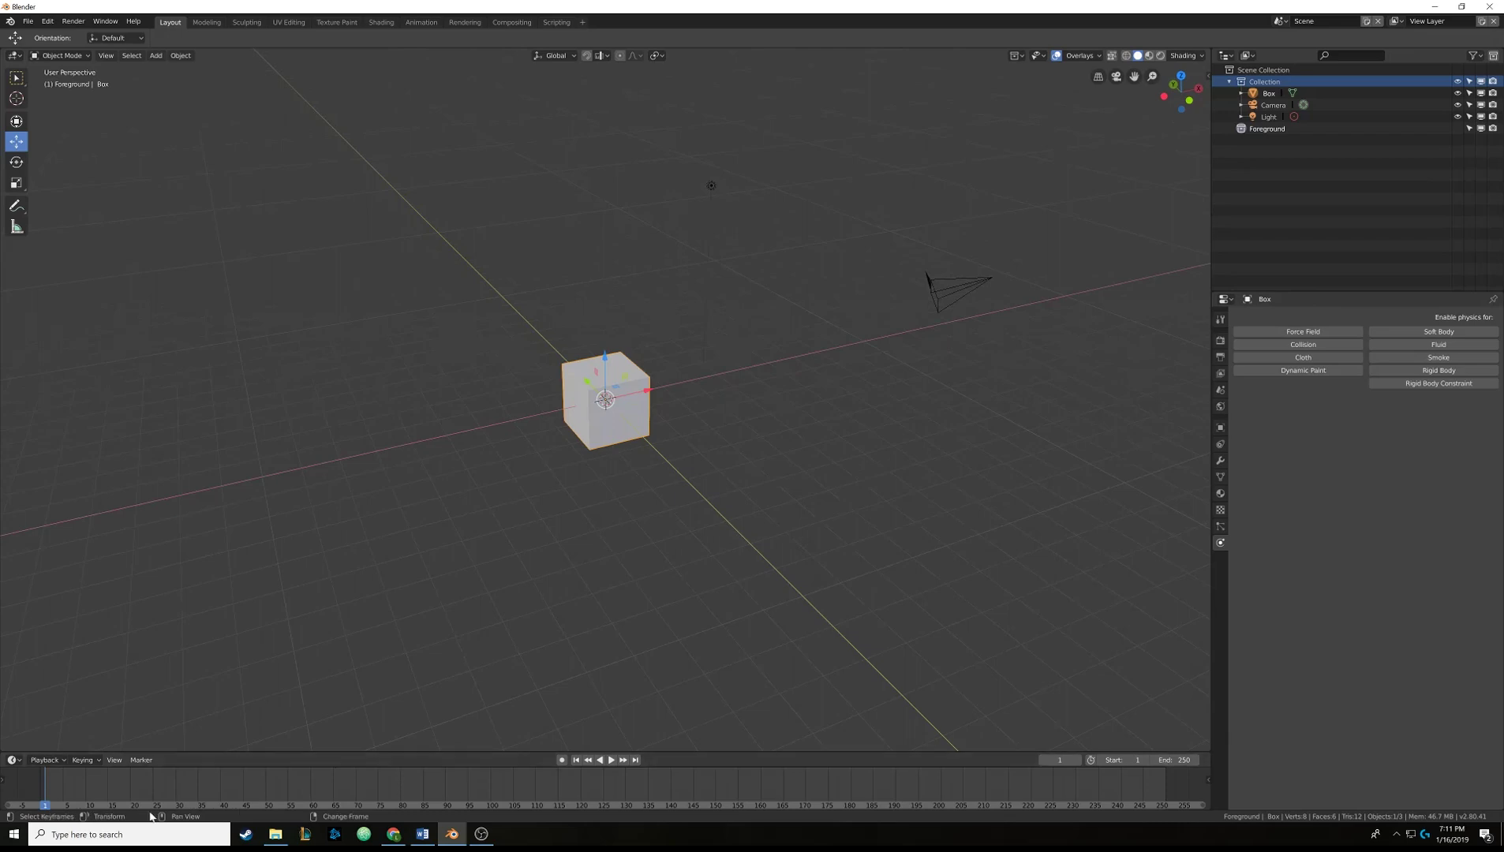
mouse_move(132, 810)
left_mouse_down()
mouse_move(156, 811)
mouse_move(125, 807)
left_mouse_up()
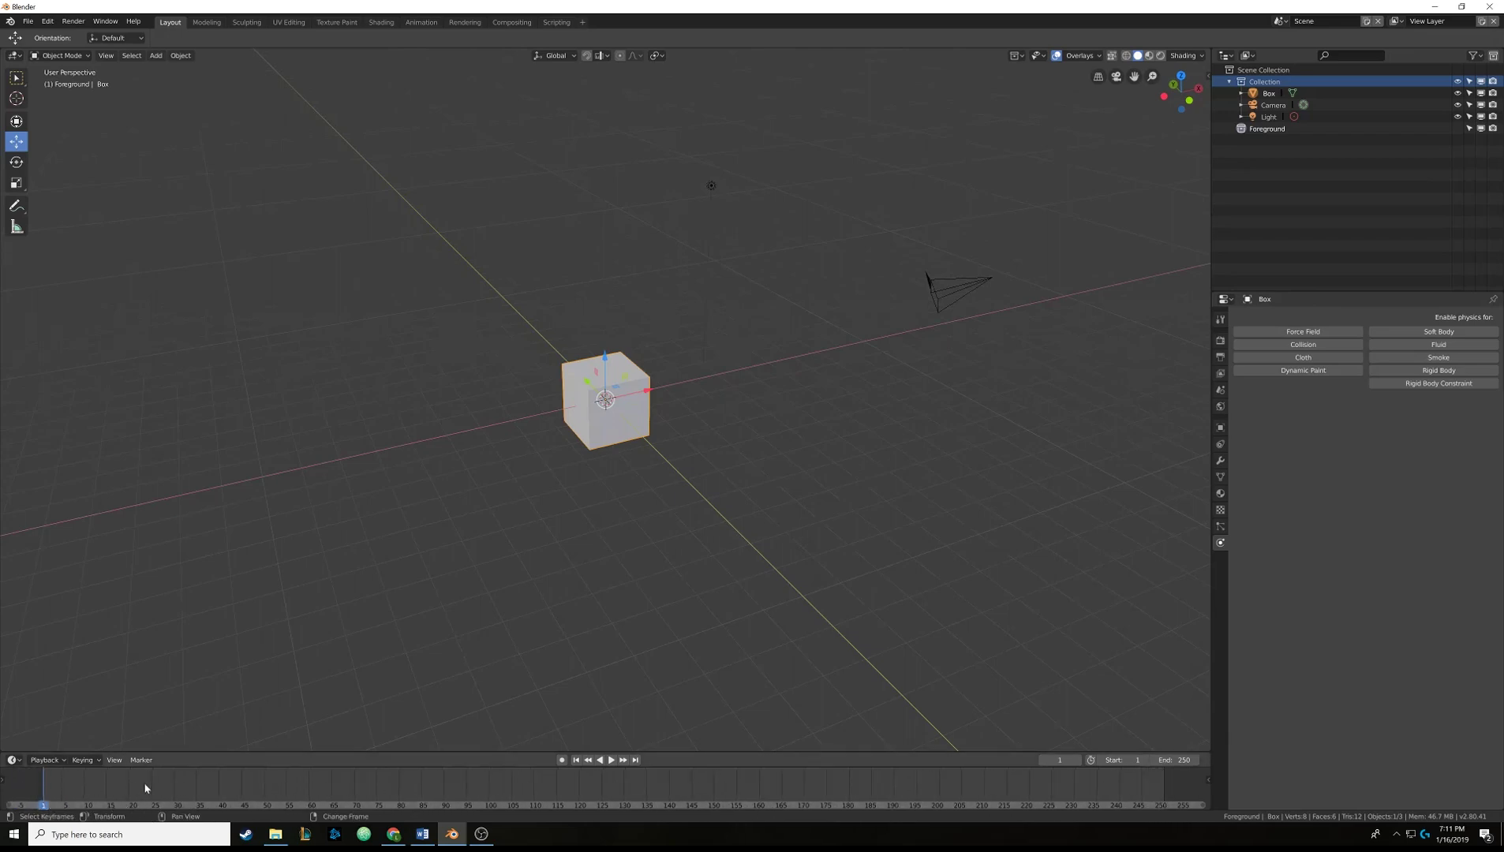
middle_click_drag(648, 426, 650, 402)
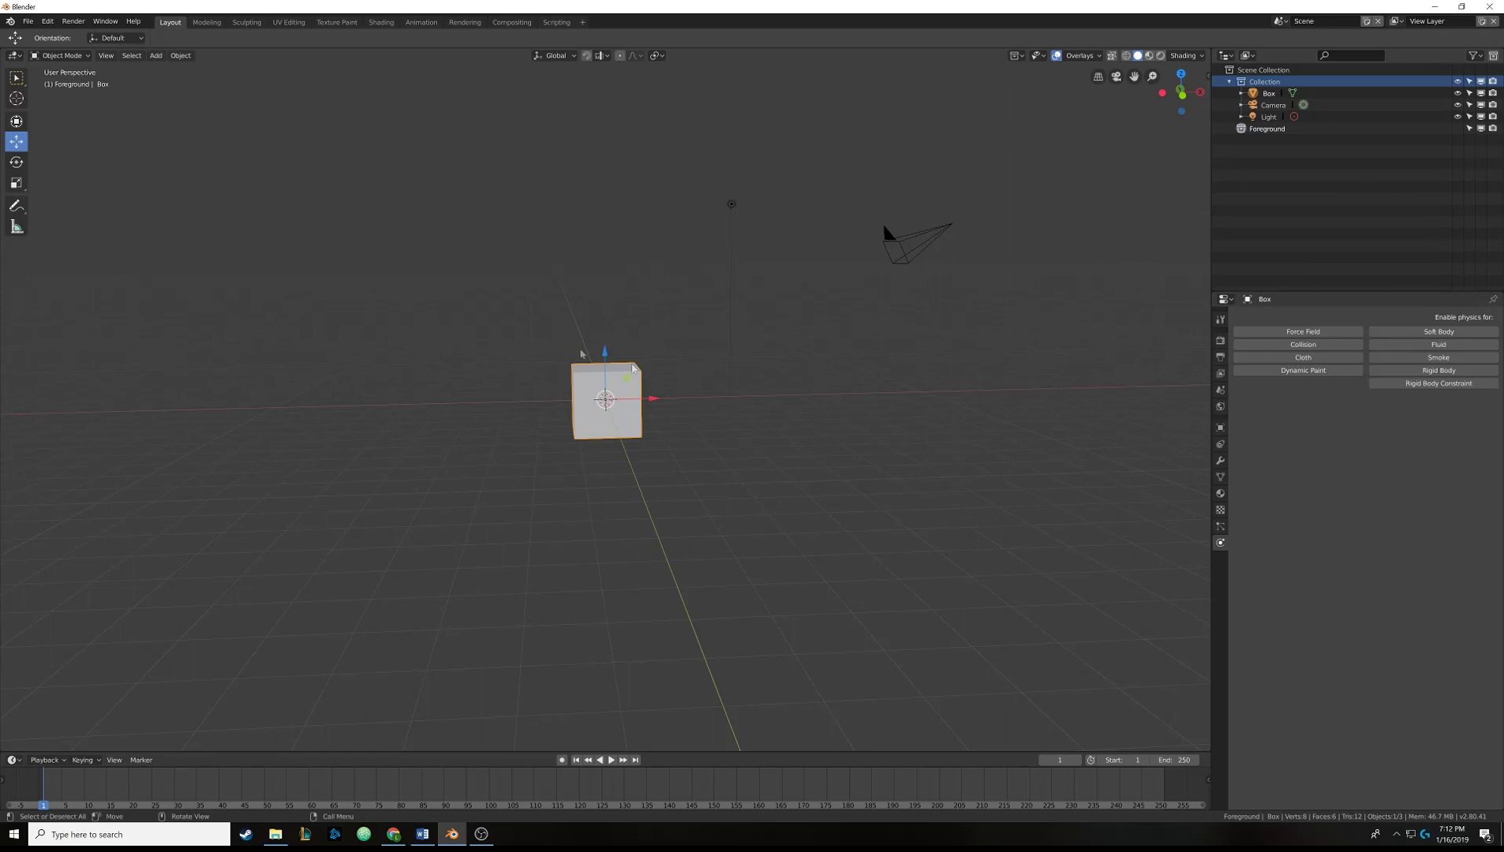
Tour the Modeling, Sculpting, UV Editing, Texture Paint, Shading, Animation, Rendering, Compositing and Scripting workspaces.
left_click(207, 22)
left_click(246, 22)
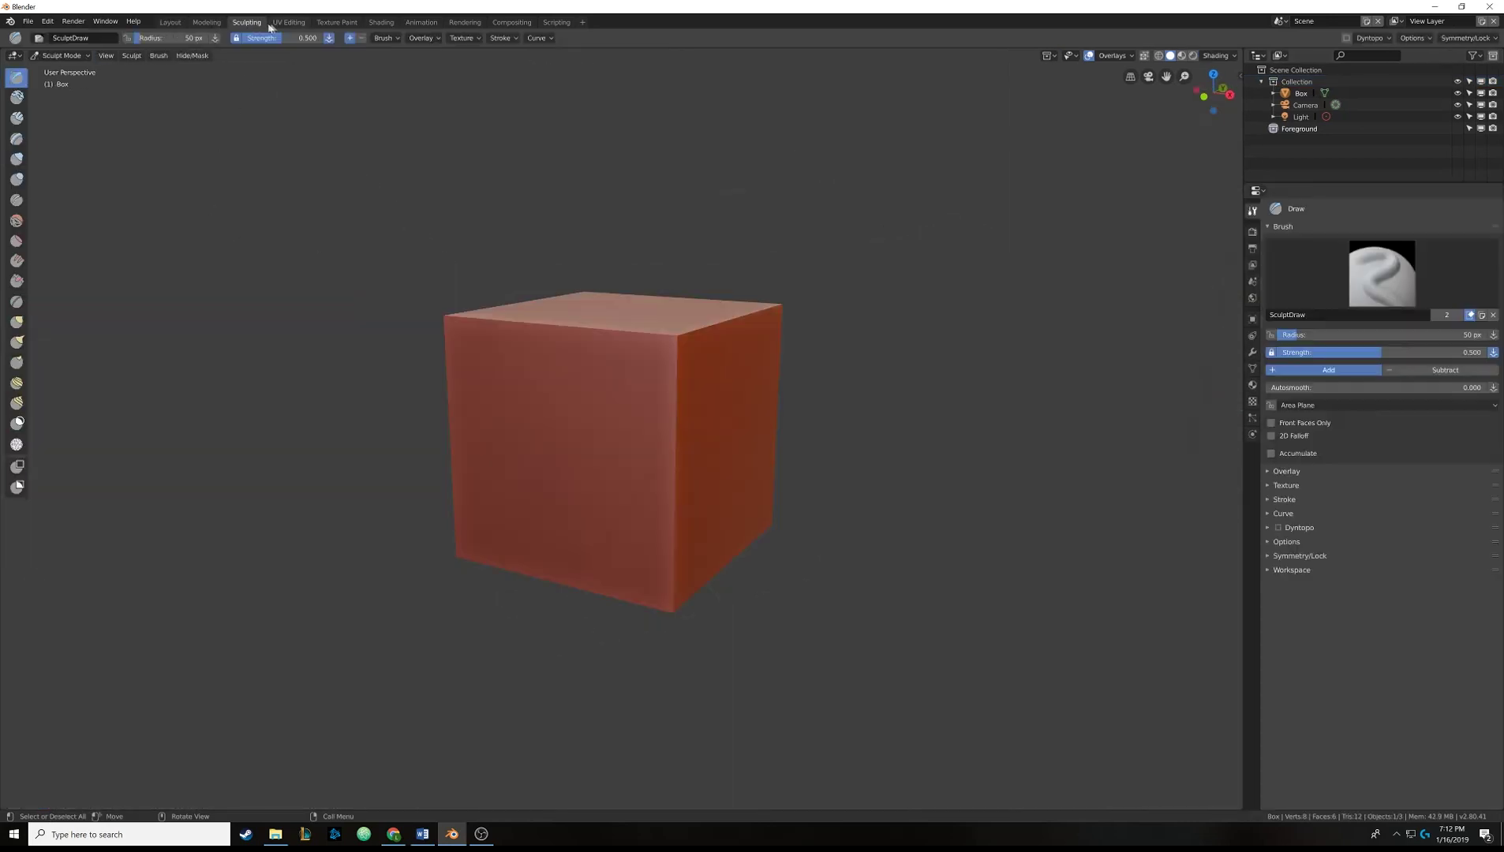
left_click(303, 24)
left_click(337, 22)
left_click(381, 22)
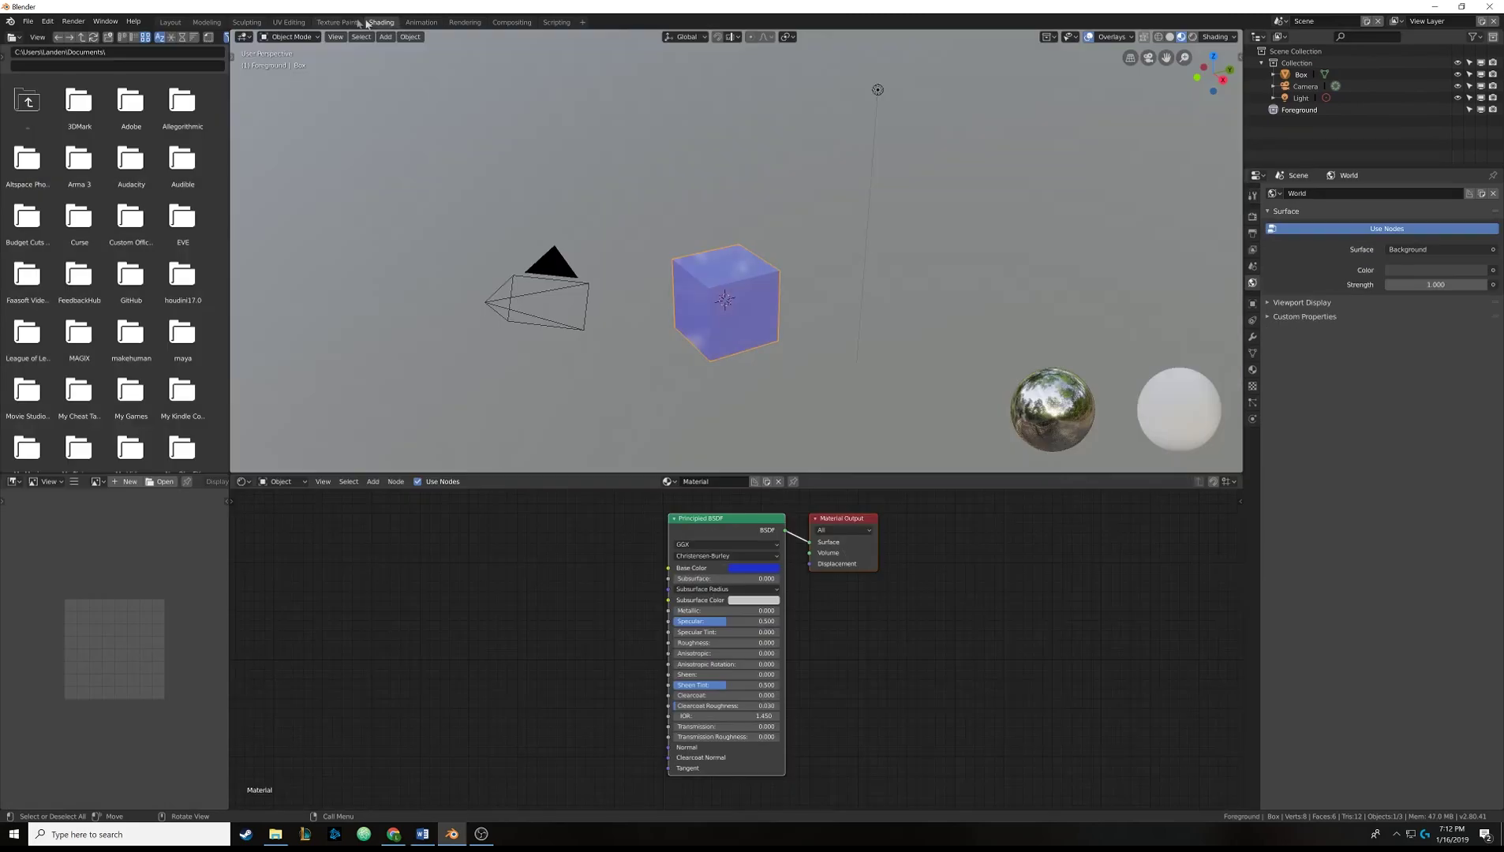
left_click(345, 24)
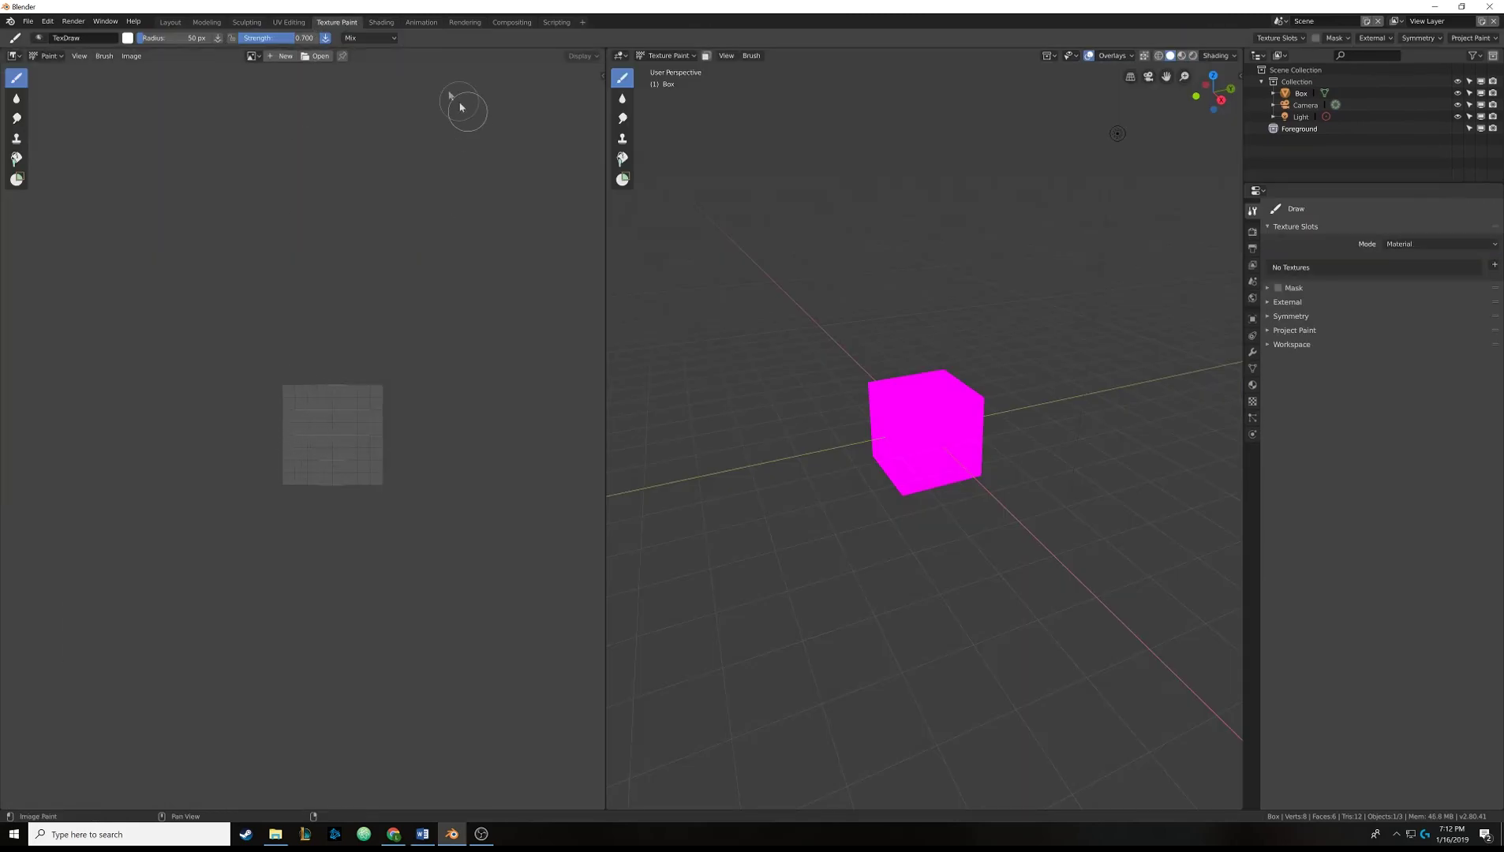
left_click(420, 22)
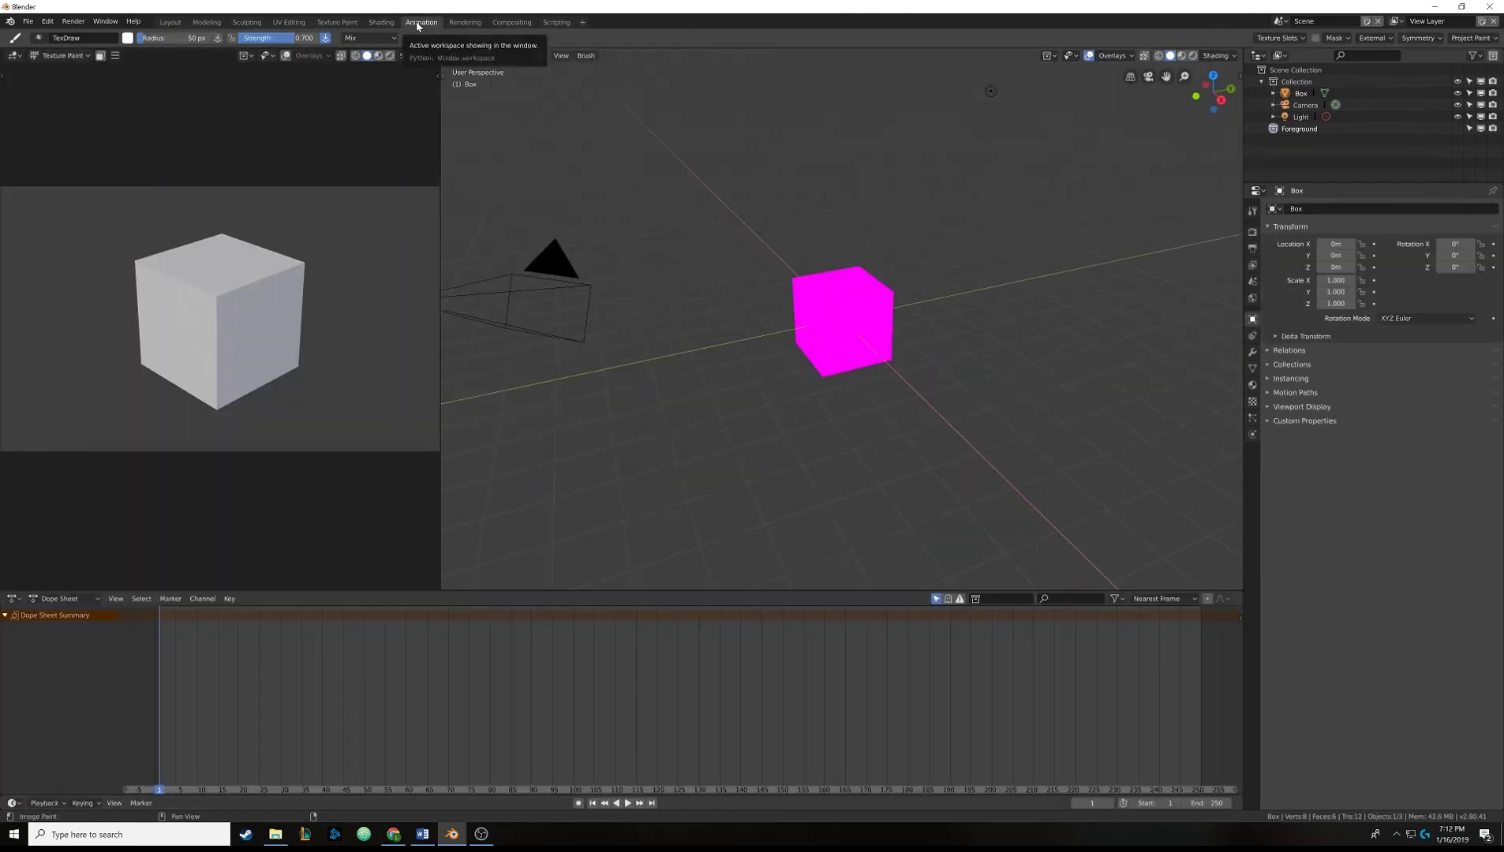
left_click(464, 22)
left_click(511, 22)
left_click(556, 22)
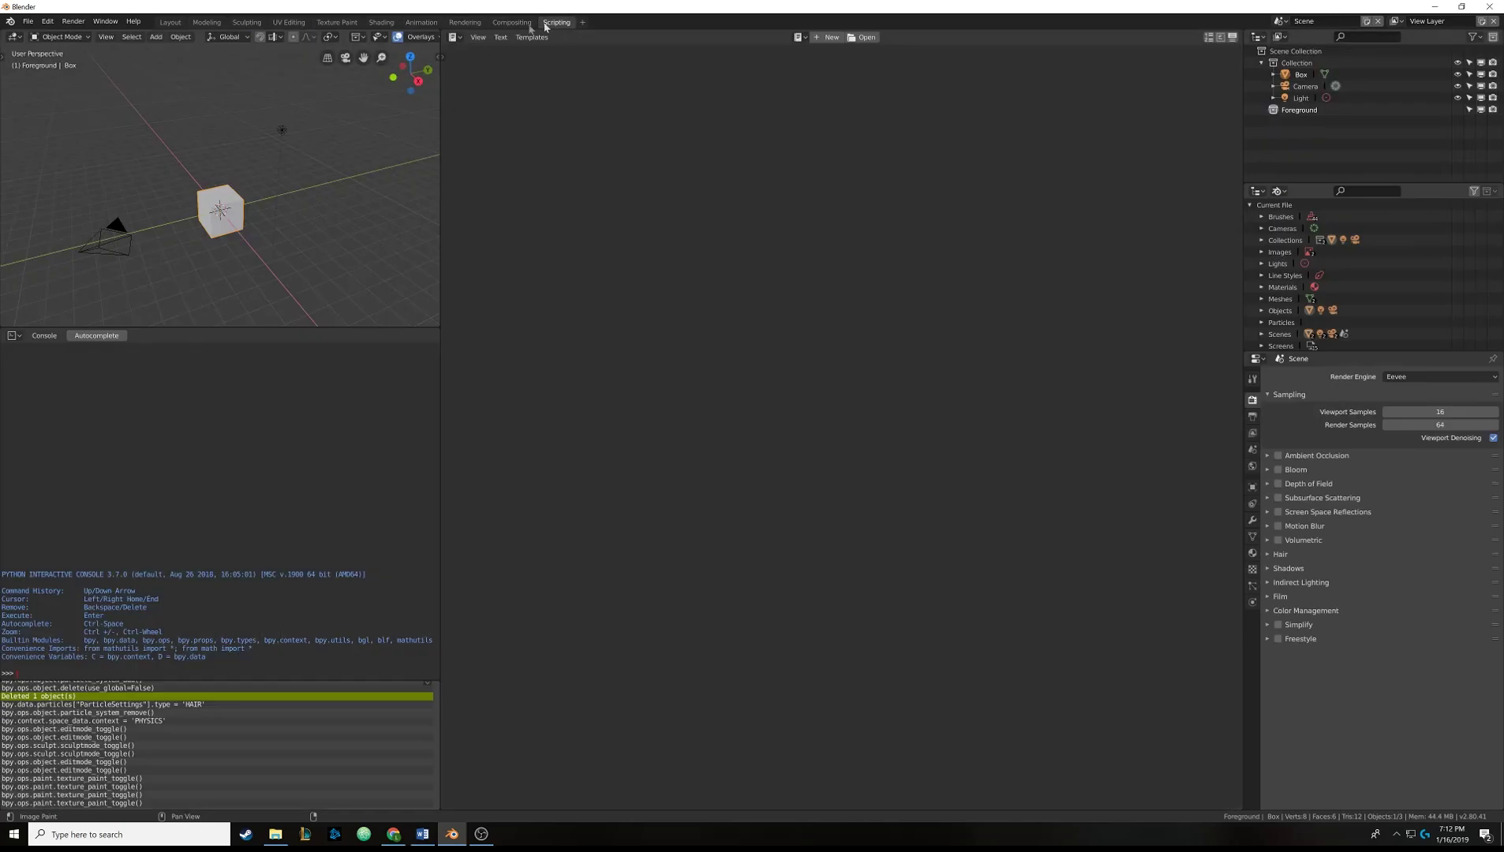
Switch back to the Layout workspace with the Box.
left_click(169, 22)
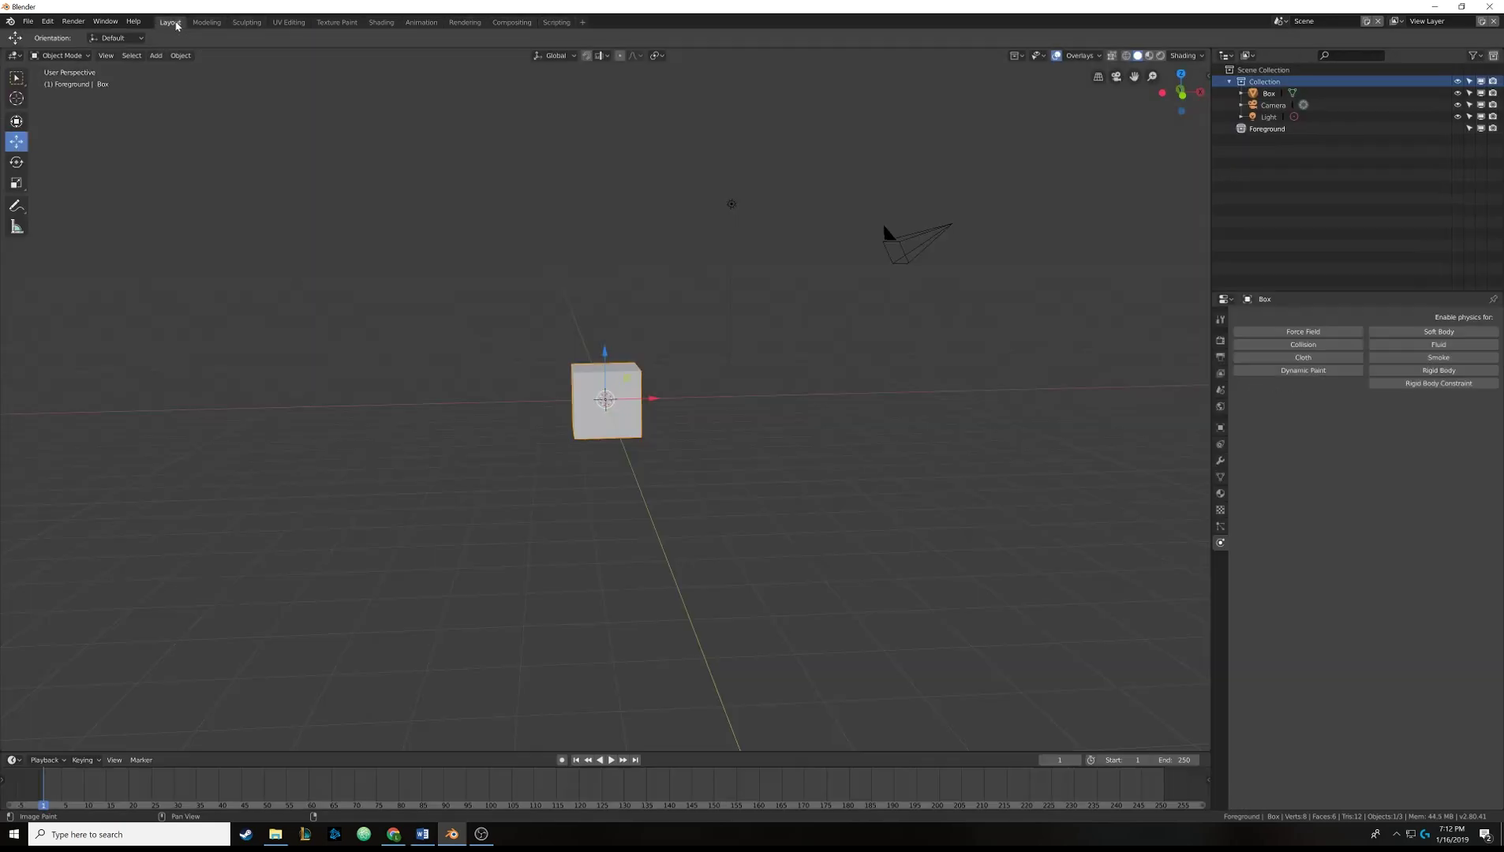